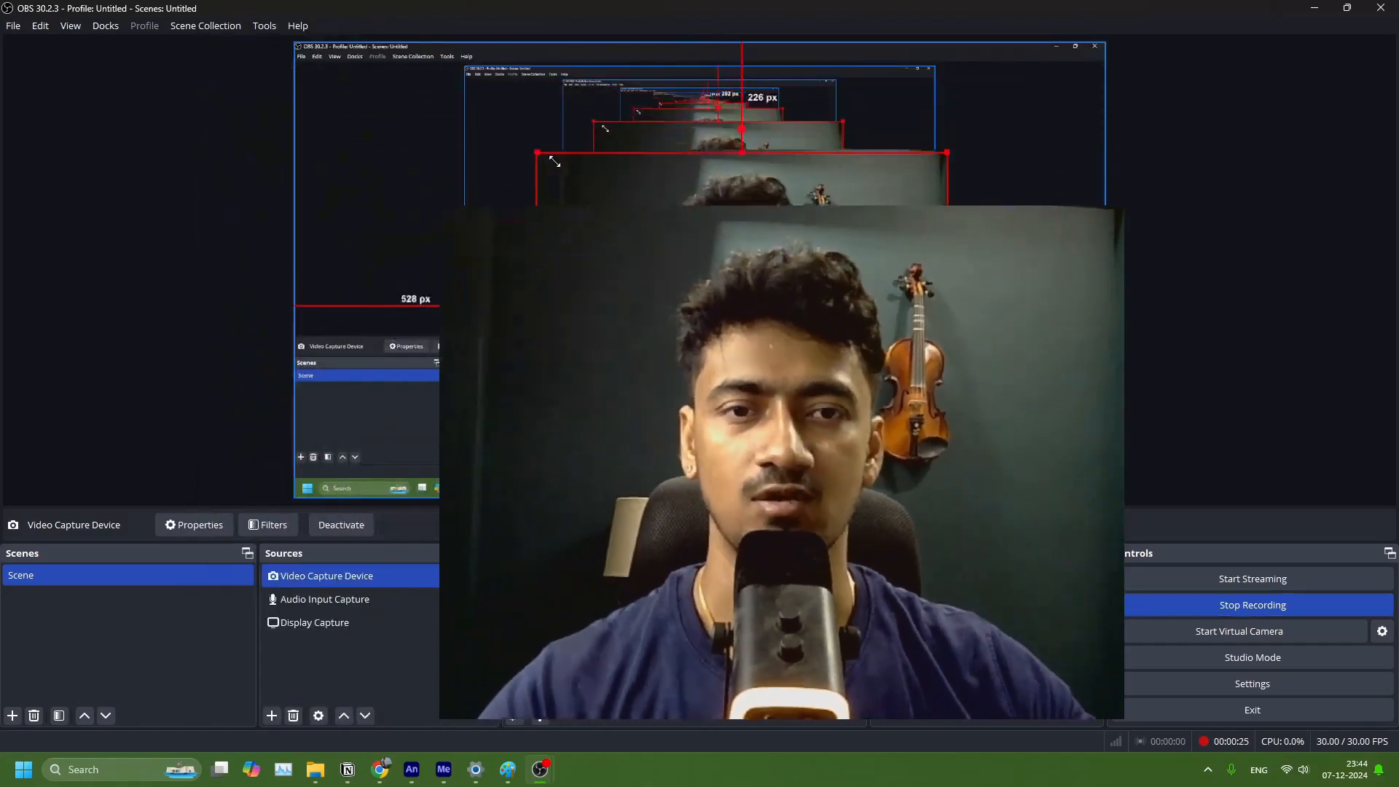
left_click_drag(839, 396, 973, 435)
left_click_drag(874, 9, 1398, 29)
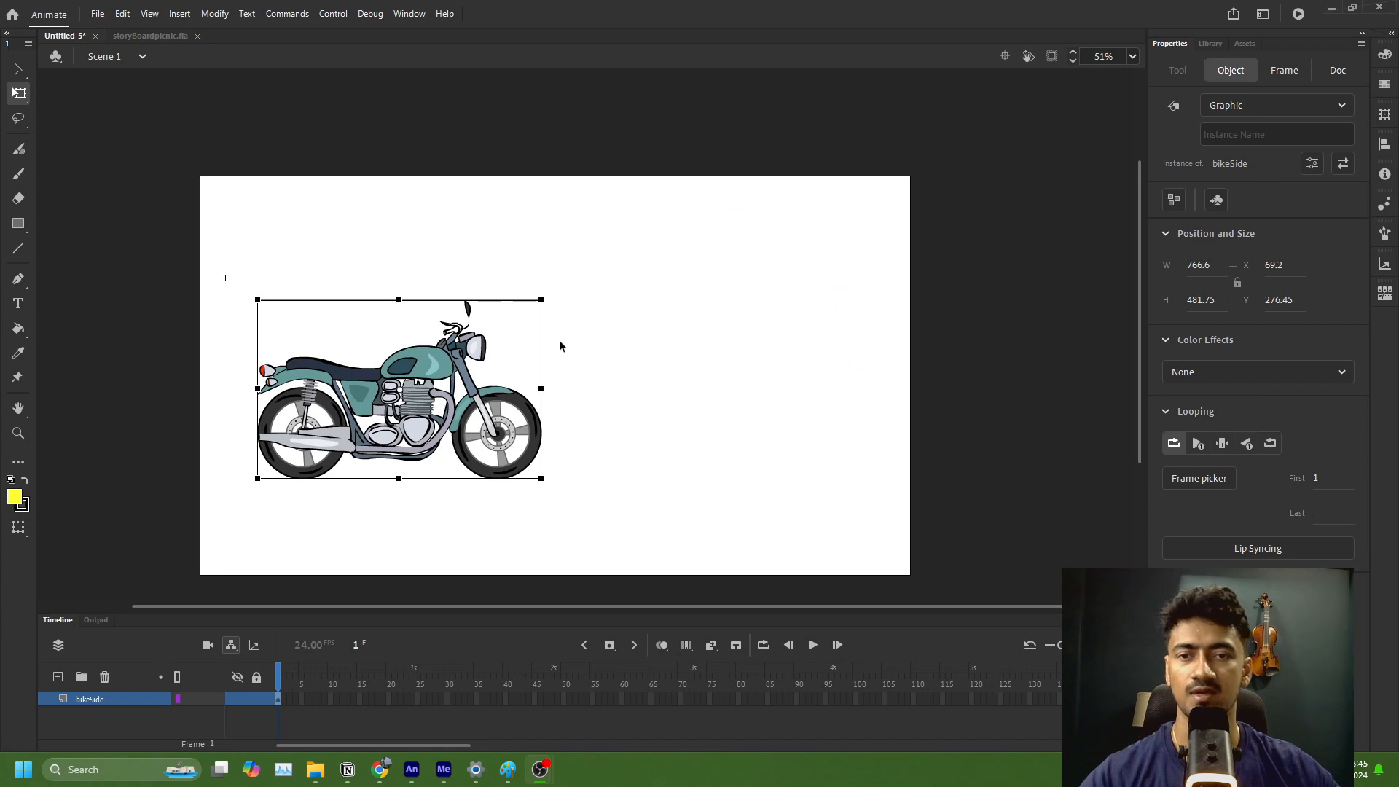
Step: Move the motorcycle to about X 170, Y 190 on the stage, and open the bikeSide symbol for editing
left_click(438, 386)
left_click_drag(438, 386, 477, 357)
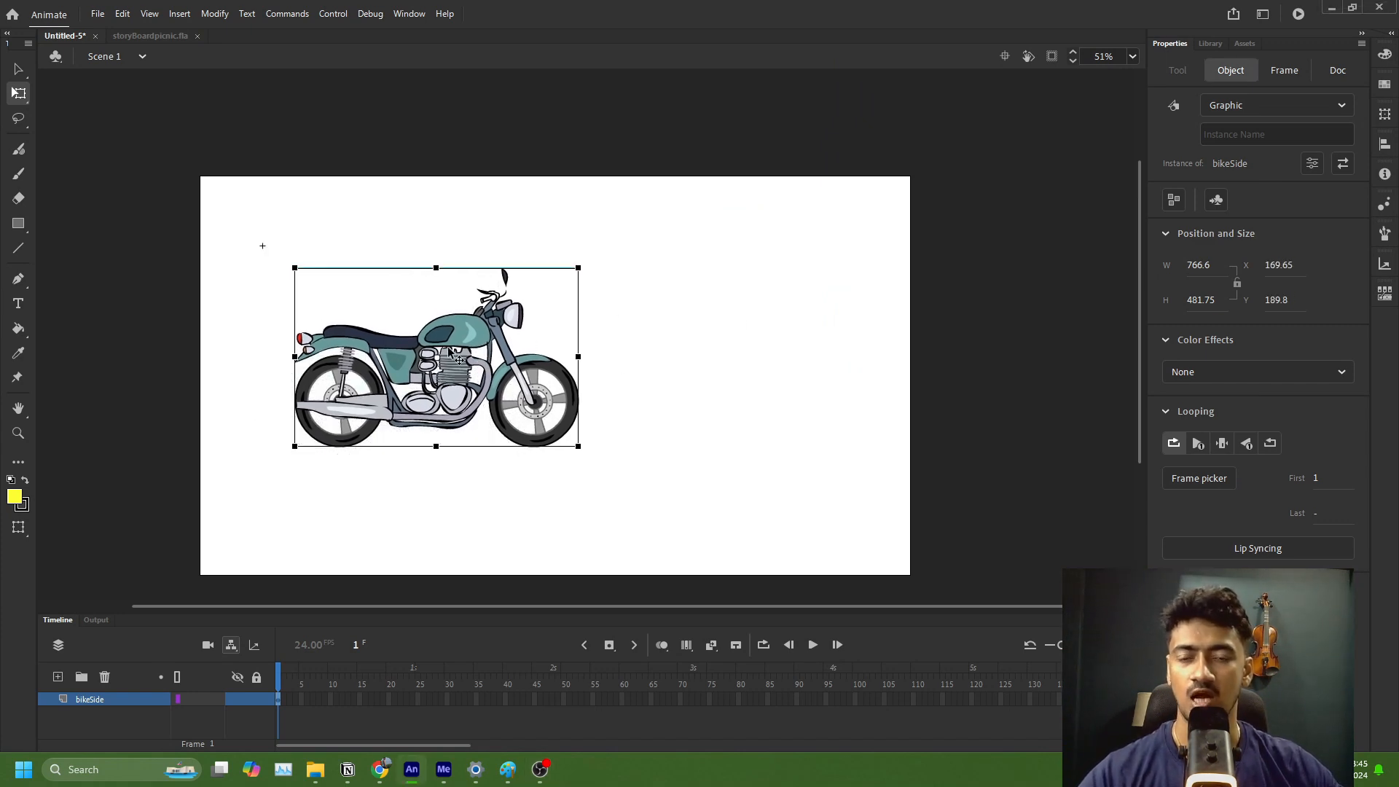
double_click(475, 335)
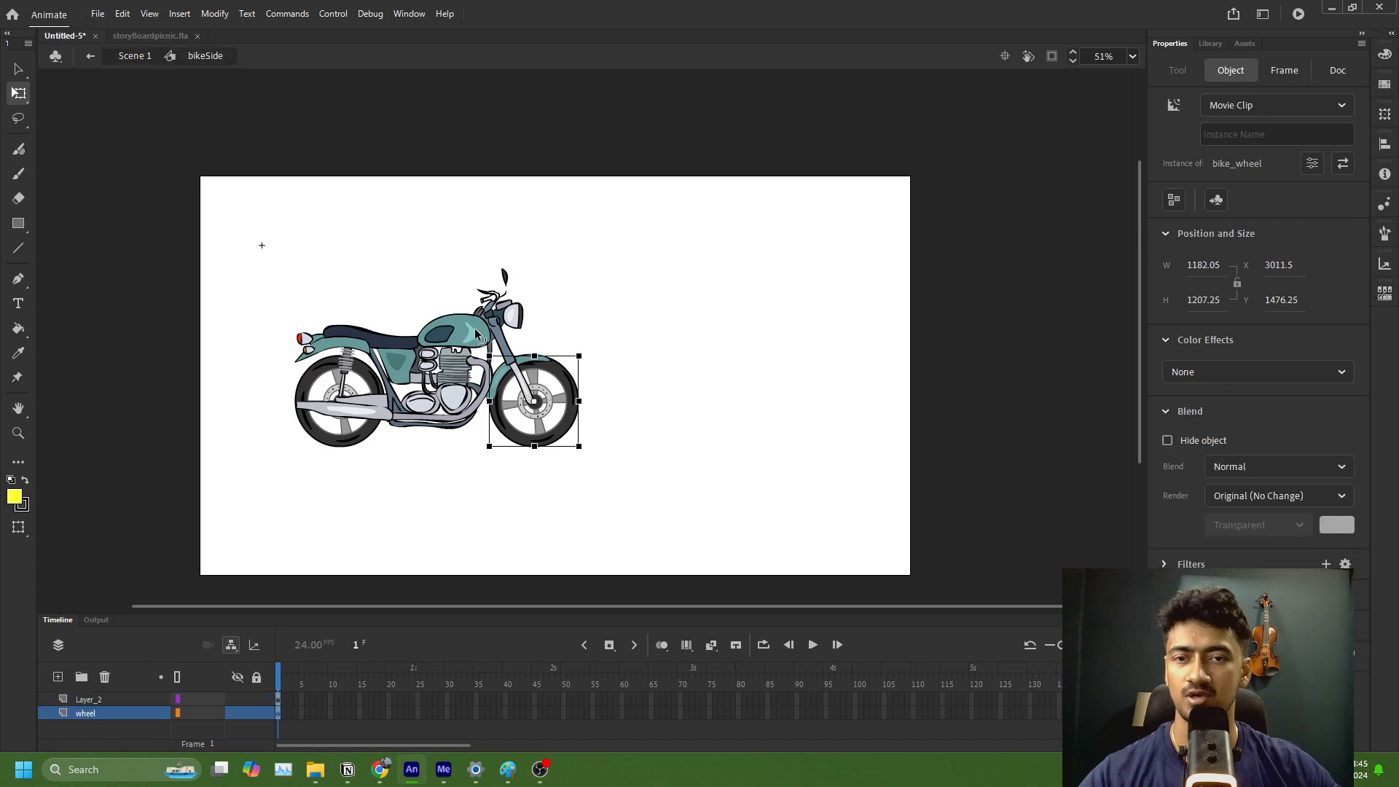
left_click(591, 584)
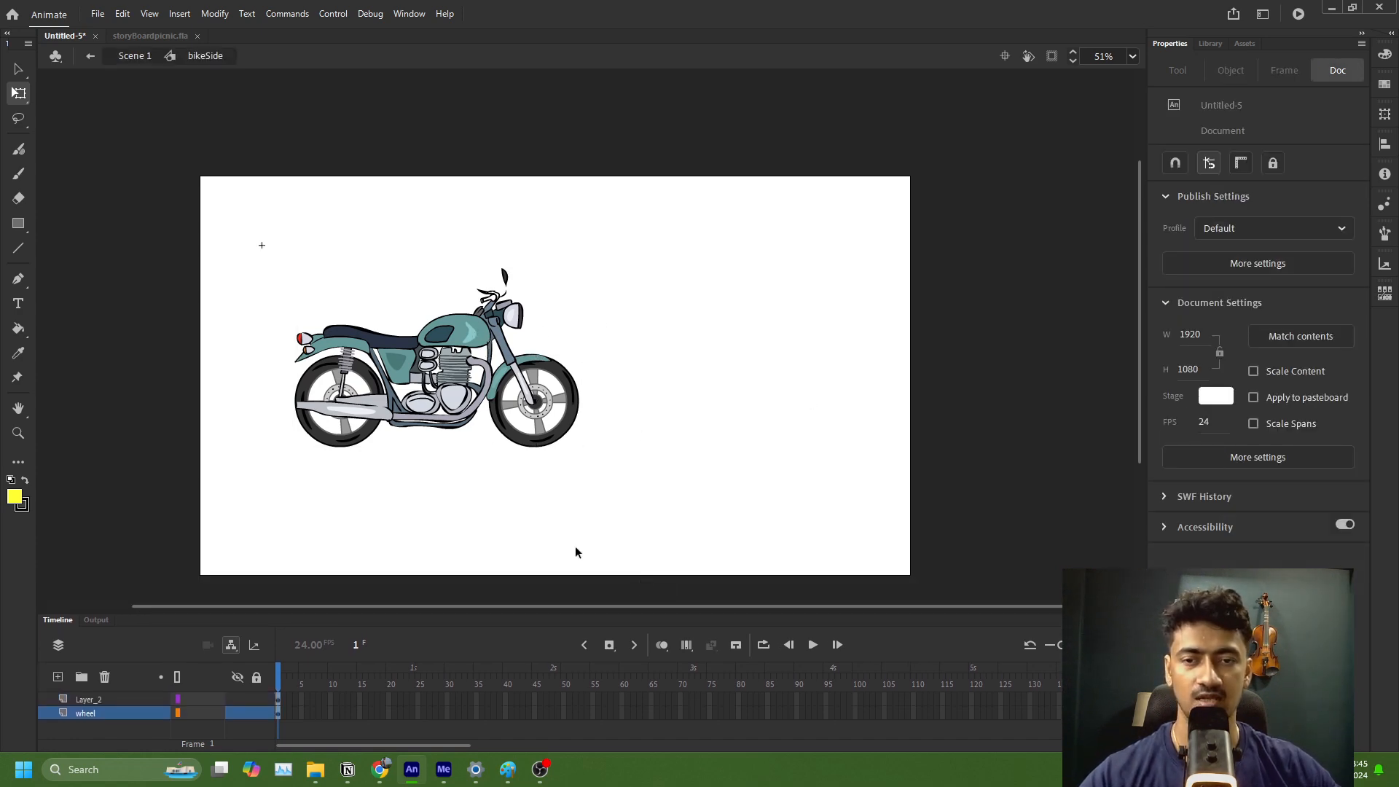
left_click(410, 340)
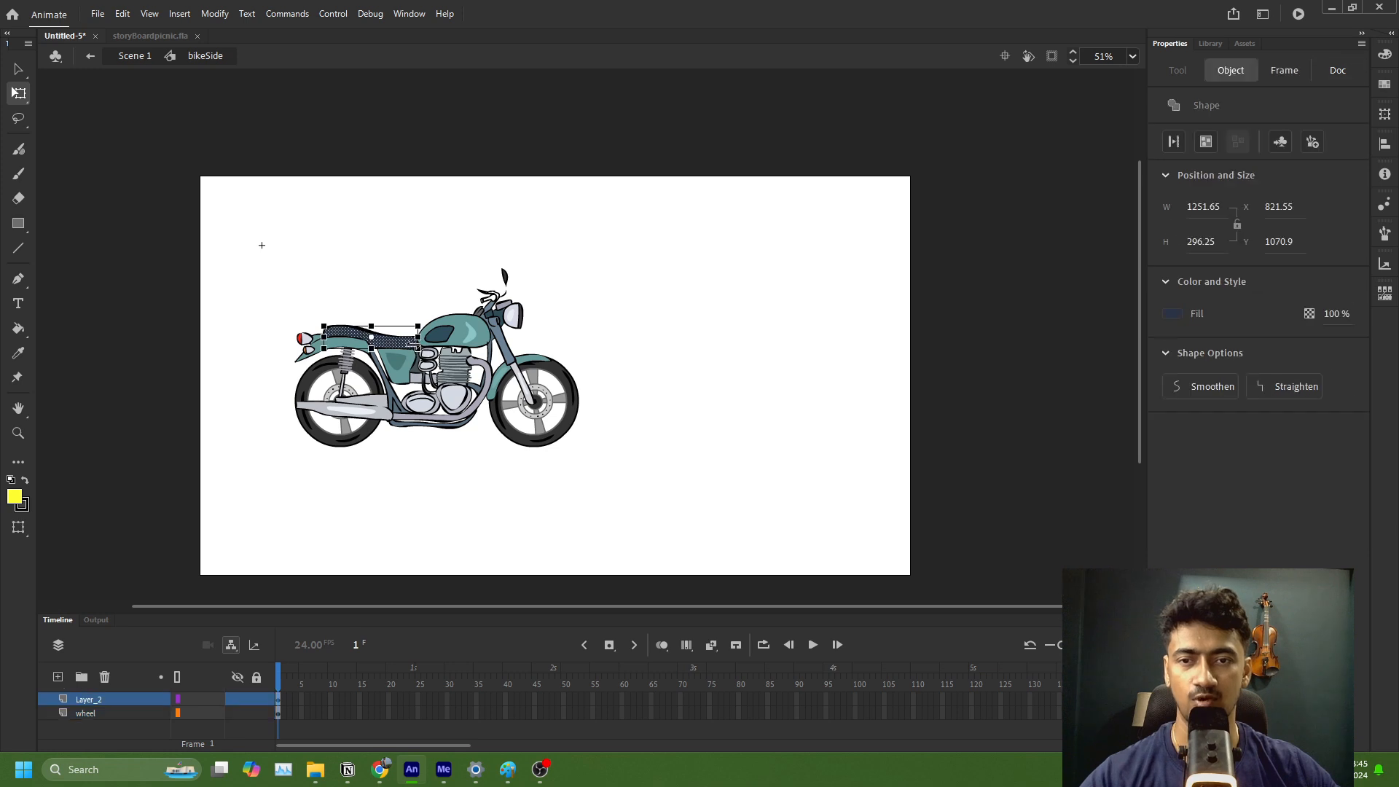
Step: Lock Layer_2 inside the bikeSide symbol, toggle its visibility off and on, and return to Scene 1
left_click(271, 699)
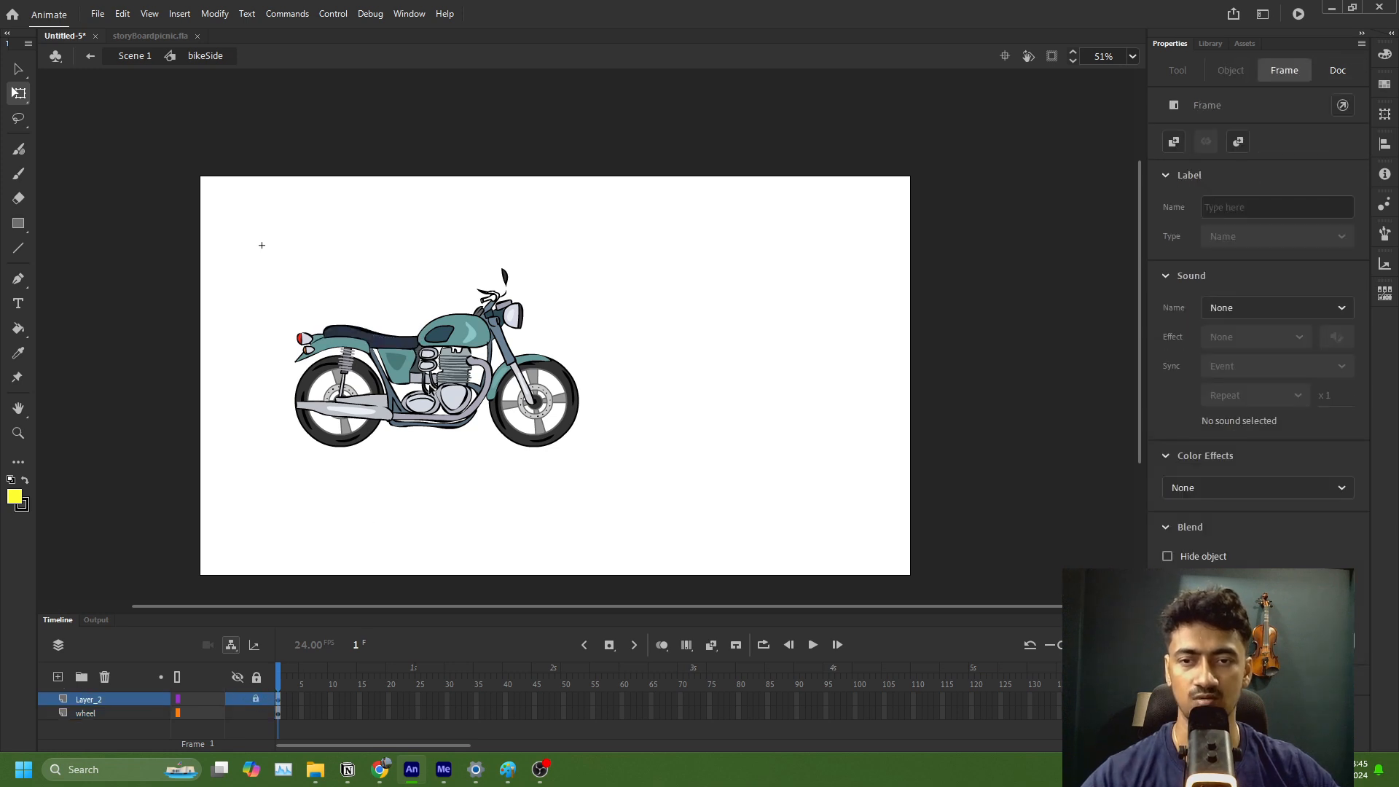
left_click(237, 698)
left_click(237, 698)
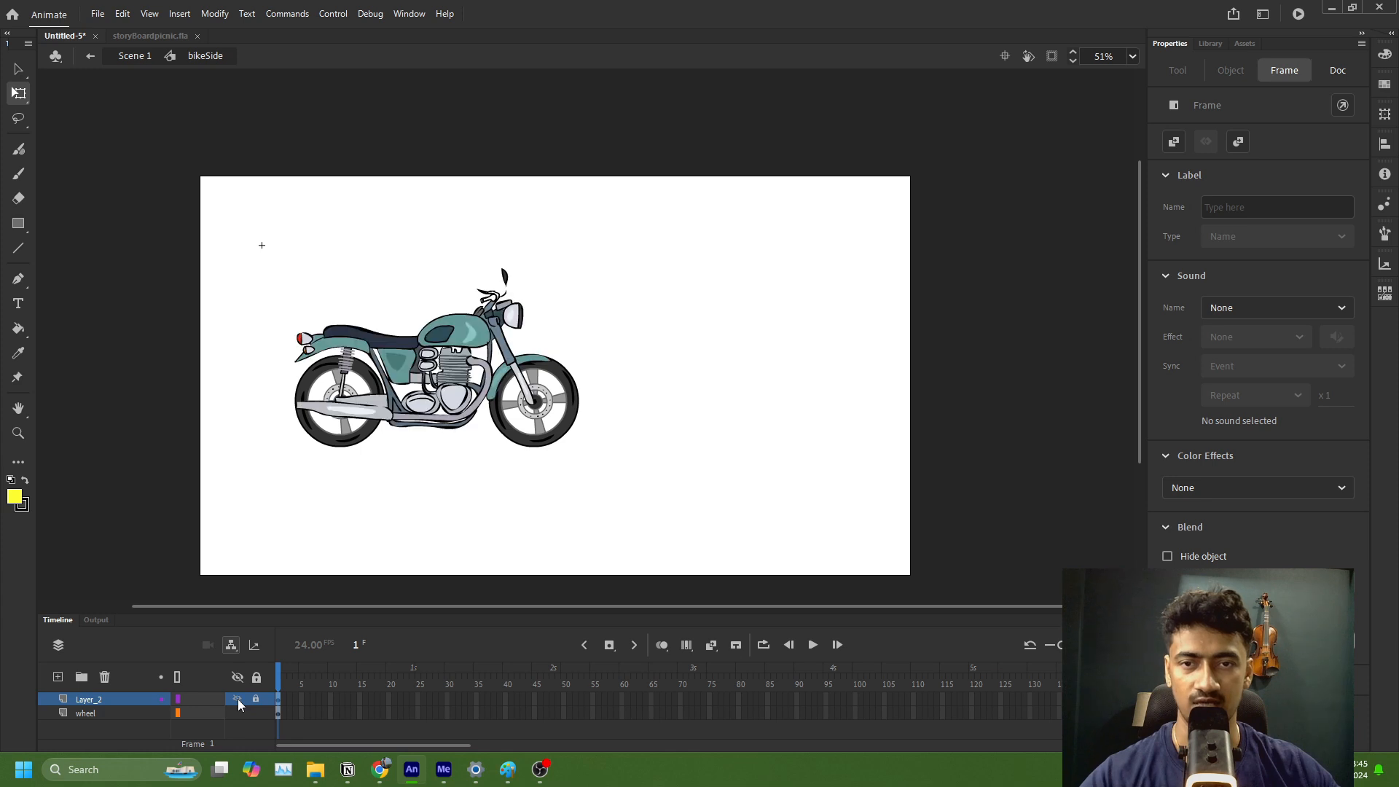
left_click(566, 433)
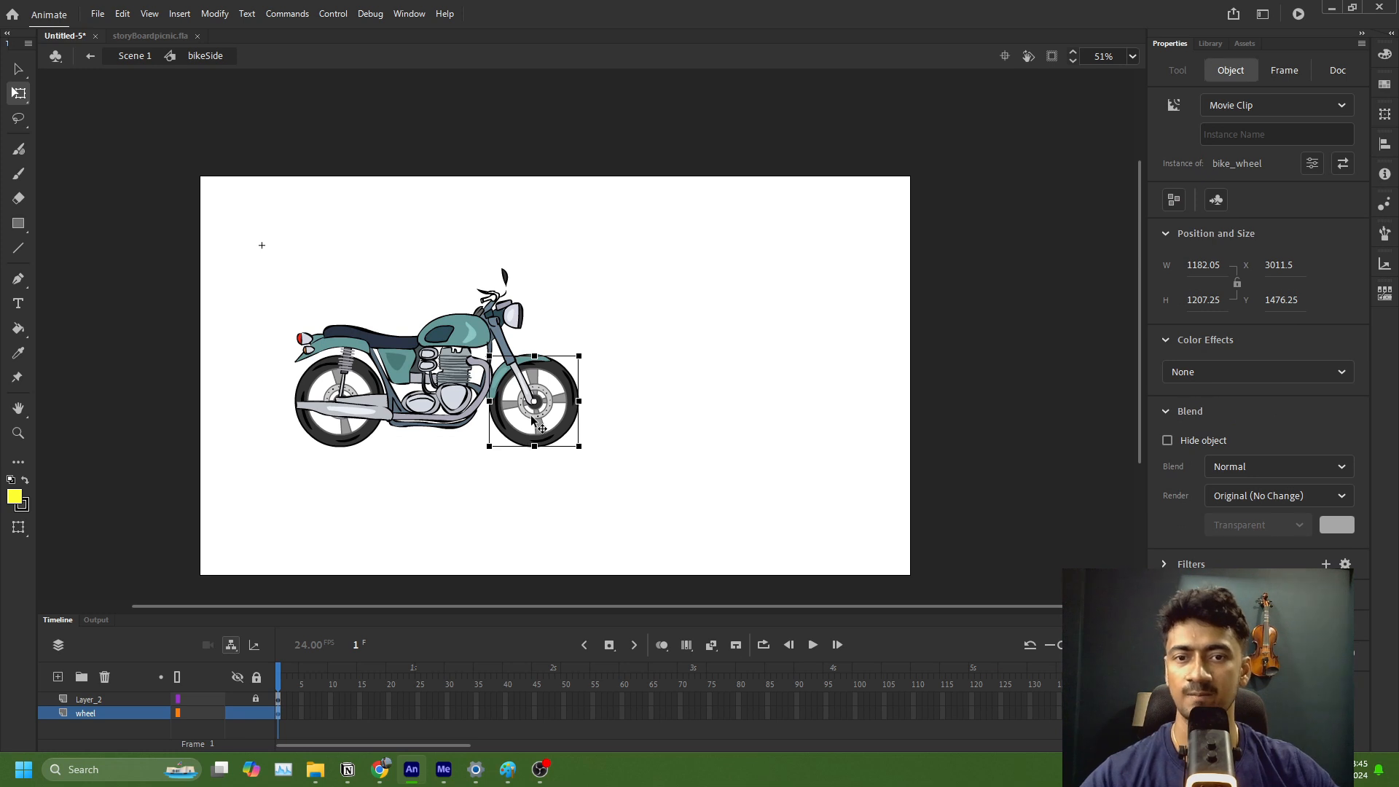
left_click(137, 56)
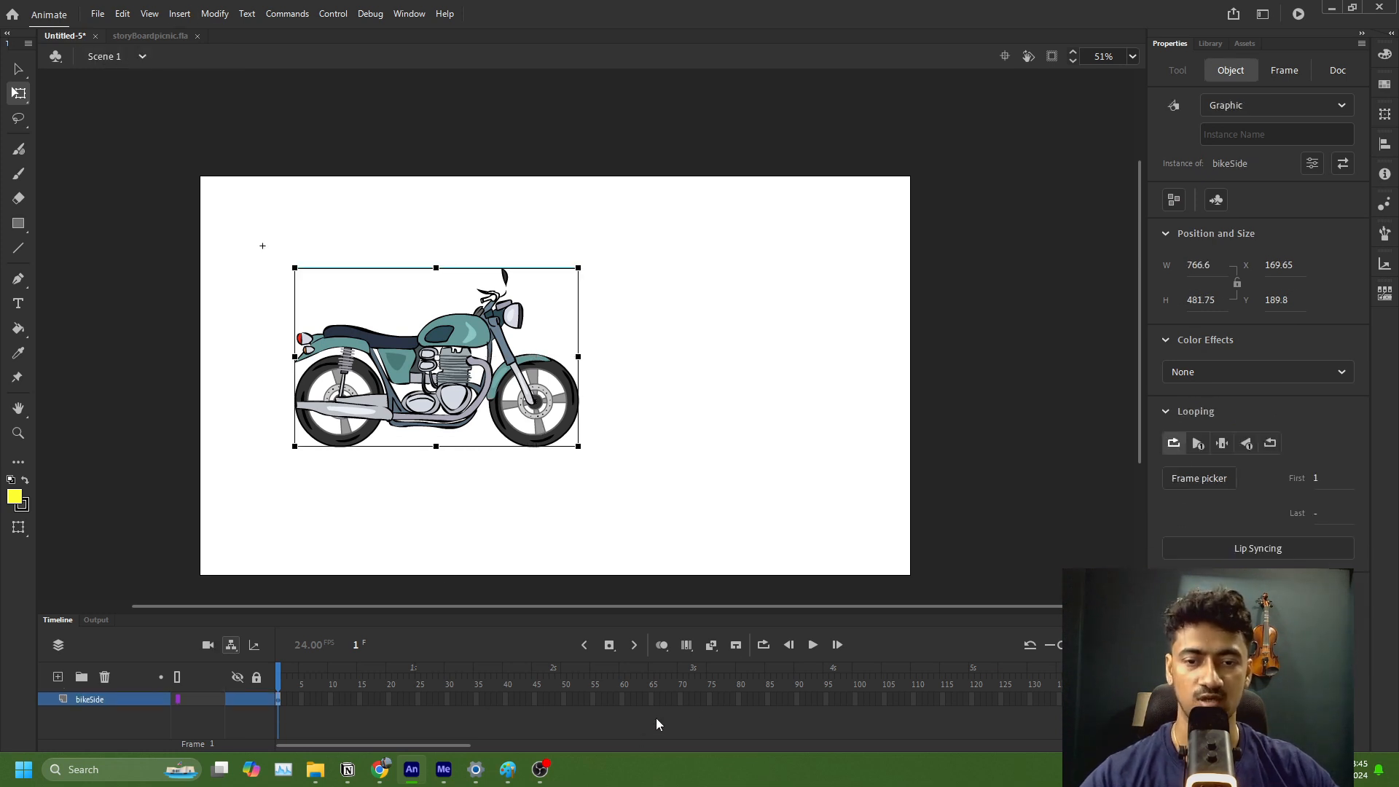
Step: Move the motorcycle to the stage's left edge at X -66.7, Y 268.6, and extend the bikeSide layer to frame 137
left_click_drag(426, 397, 339, 426)
left_click(998, 698)
left_click(1100, 698)
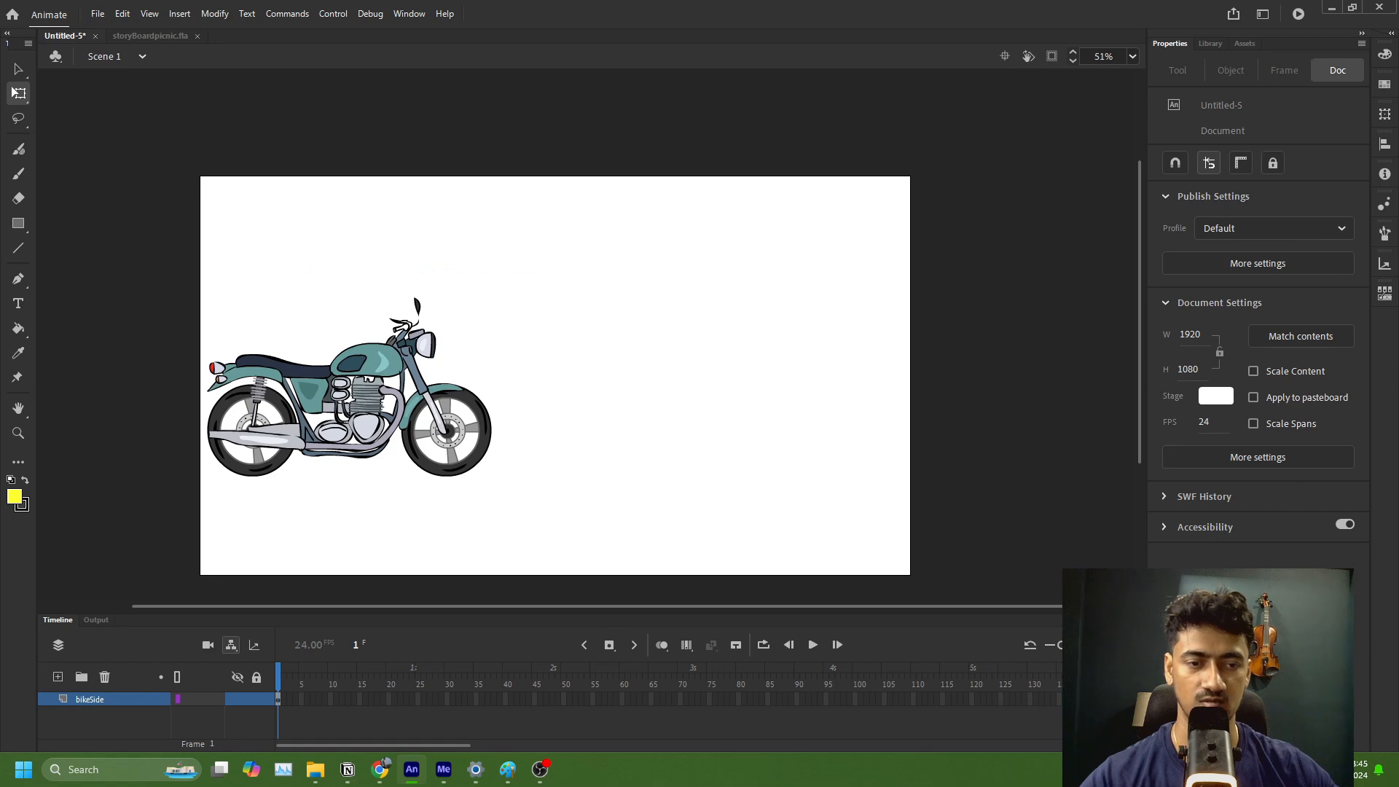
key("F5")
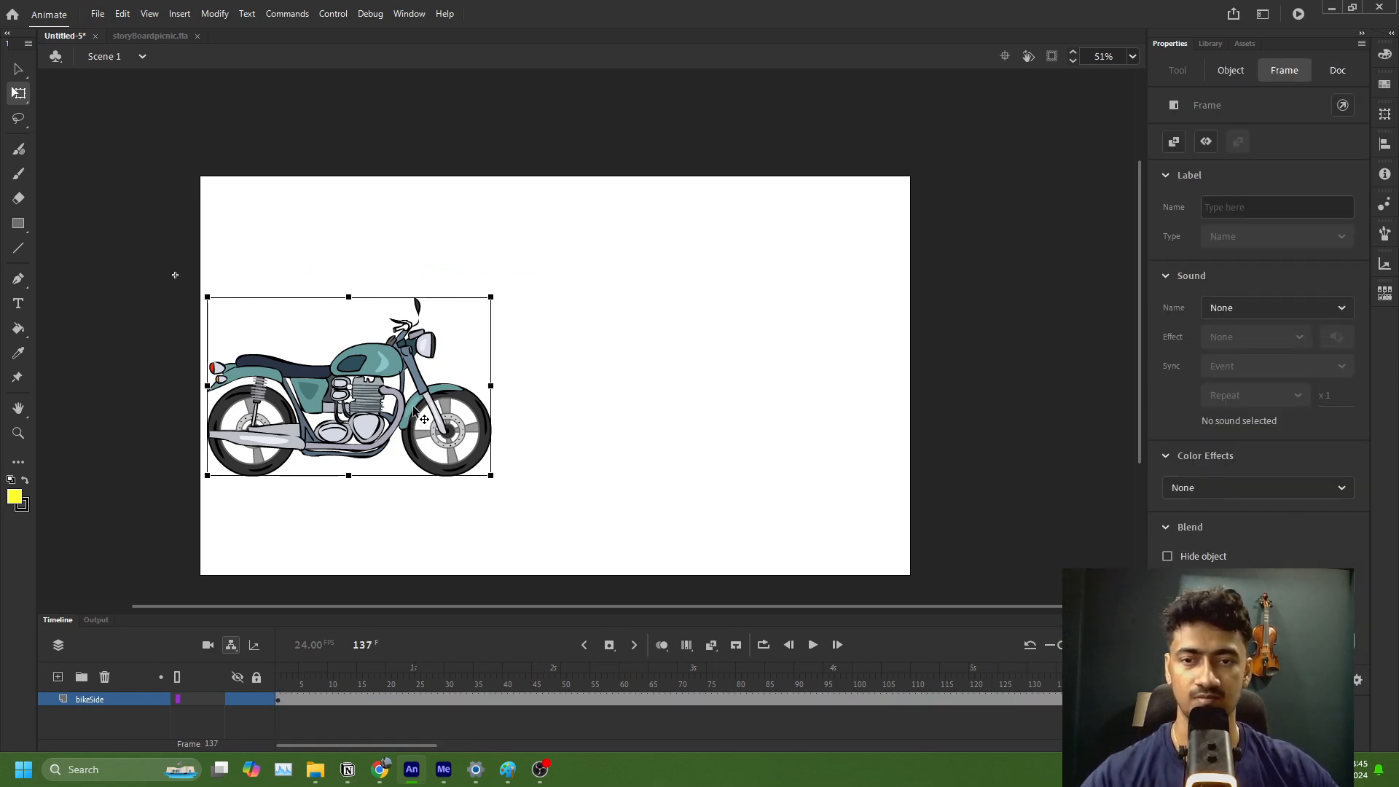
Step: Move the motorcycle past the stage's right edge at frame 137, to X 1892.65, Y 268.6, and apply a classic tween
left_click_drag(413, 412, 1137, 412)
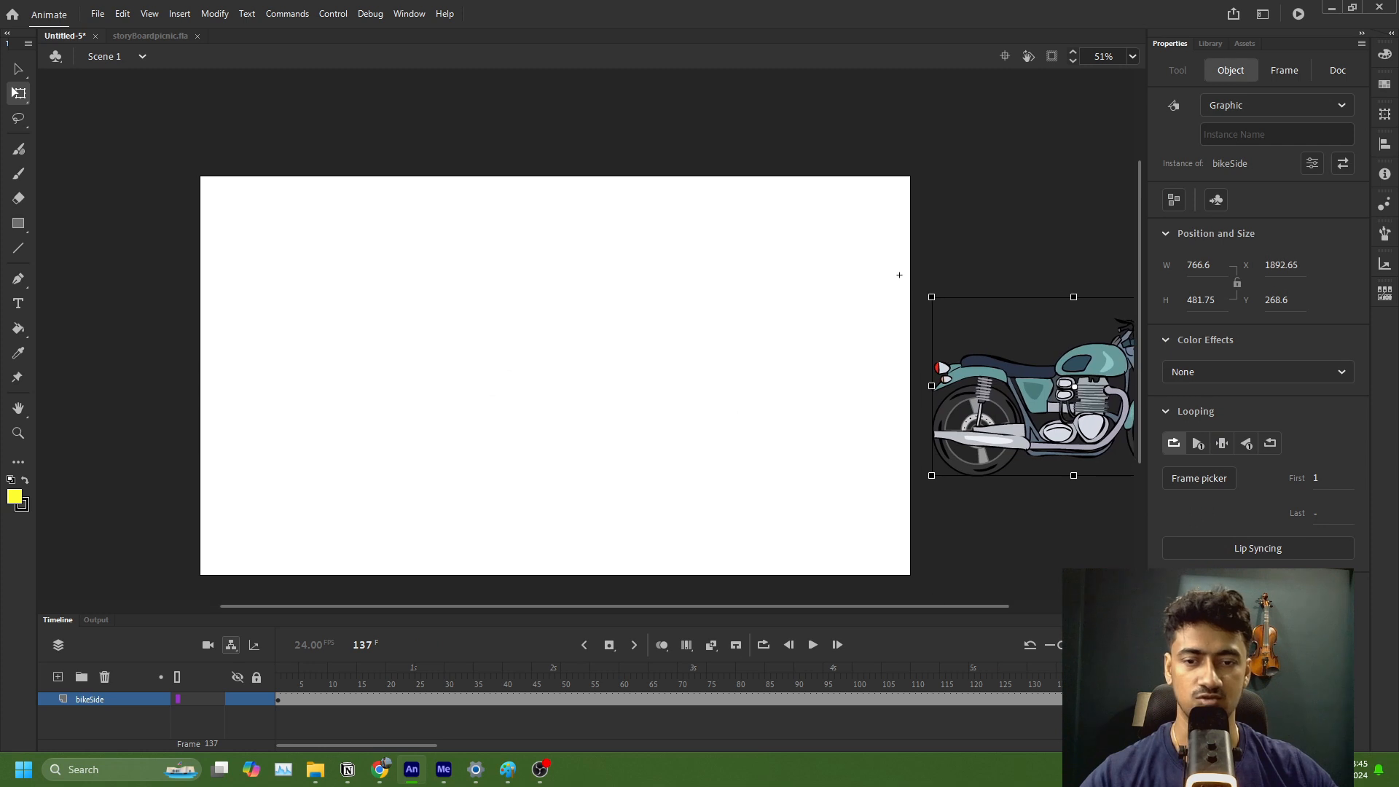
mouse_move(540, 769)
left_click(366, 701)
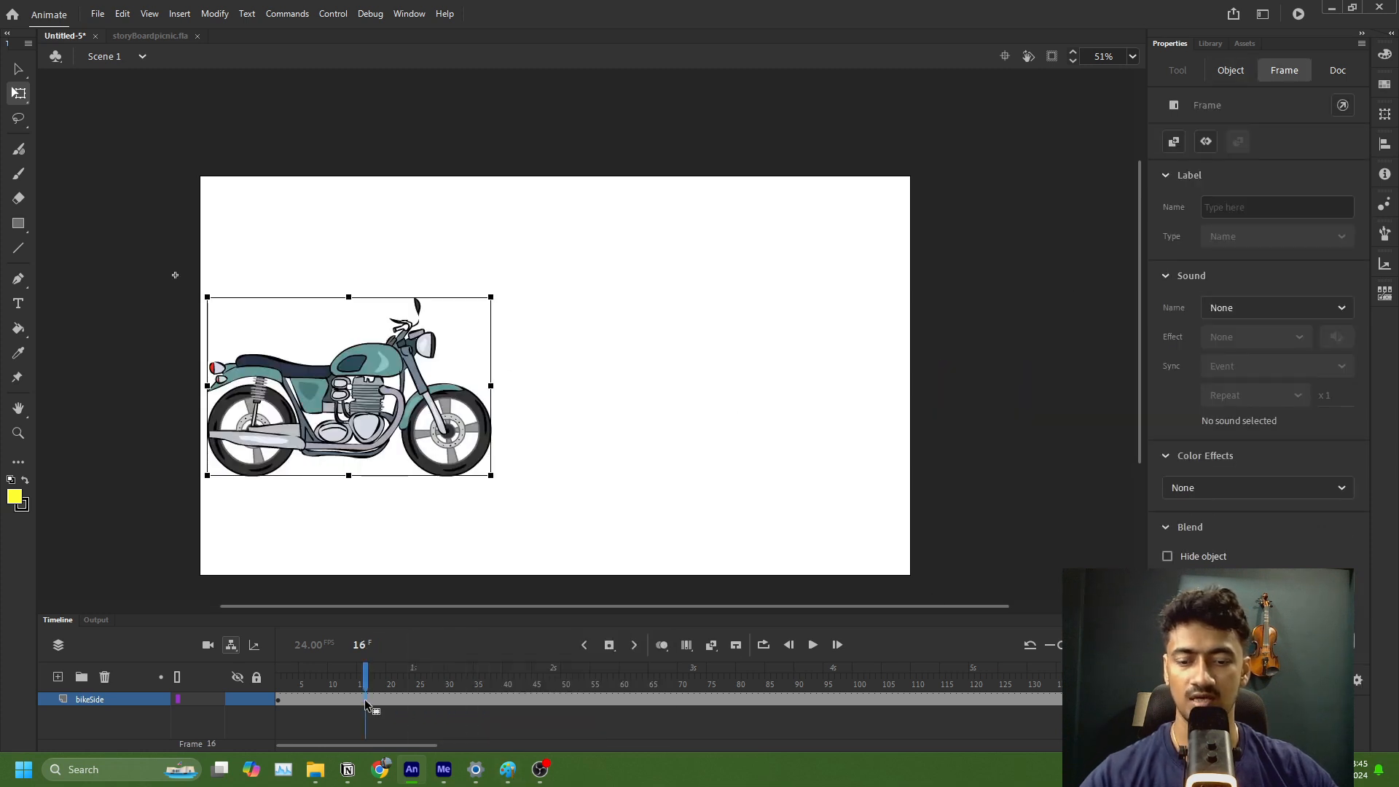
key("F4")
left_click(280, 700)
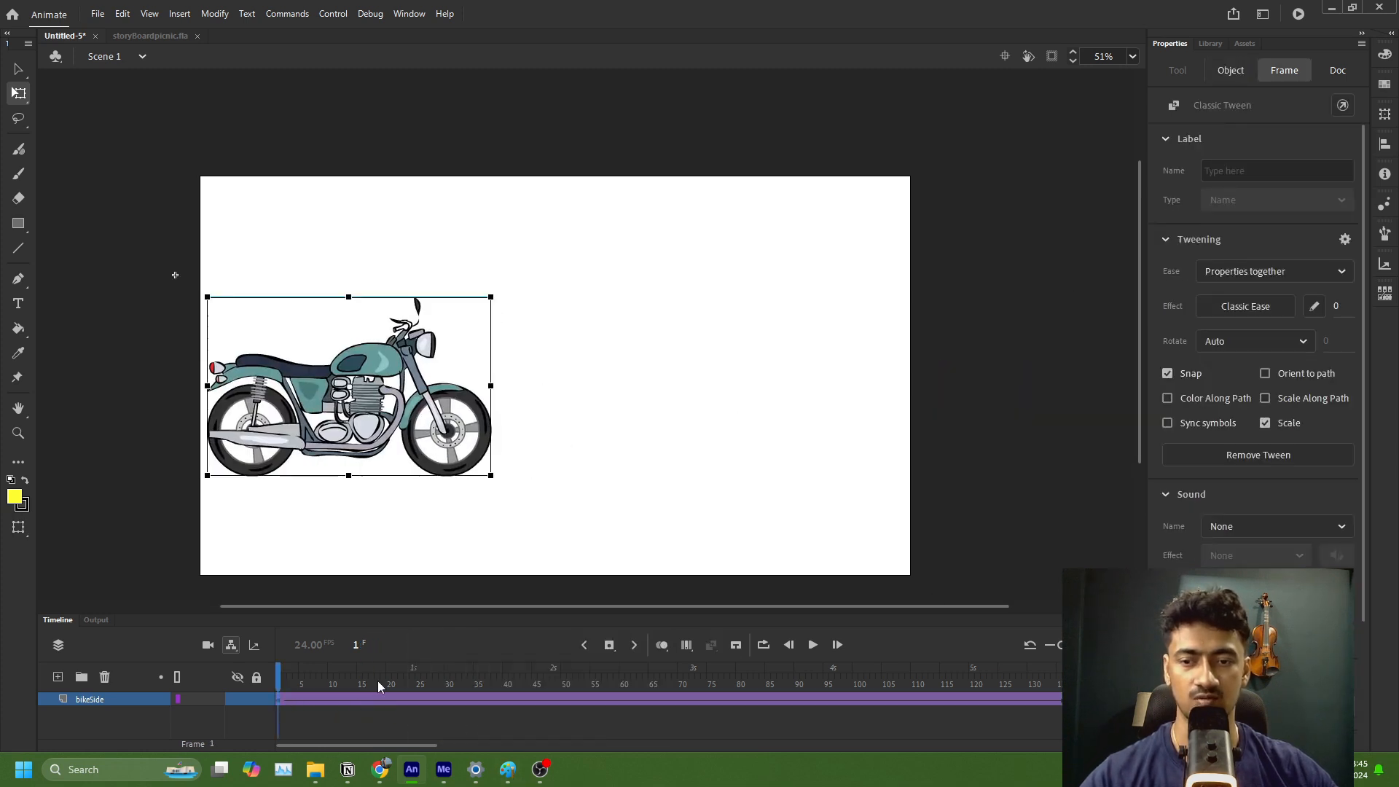
Step: Play the motorcycle tween on the timeline from frame 1, and preview the animation with Test Movie
left_click(813, 648)
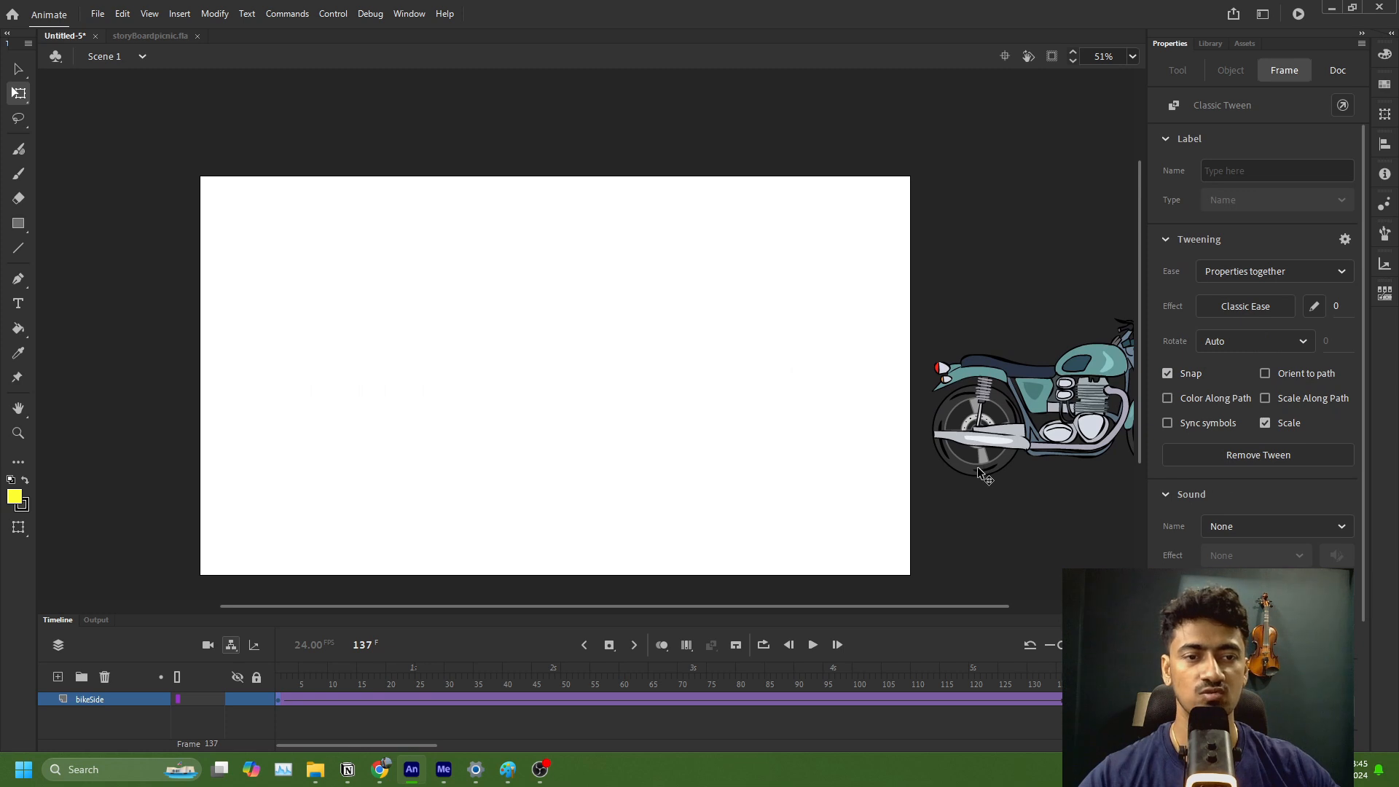
left_click(279, 711)
left_click(278, 698)
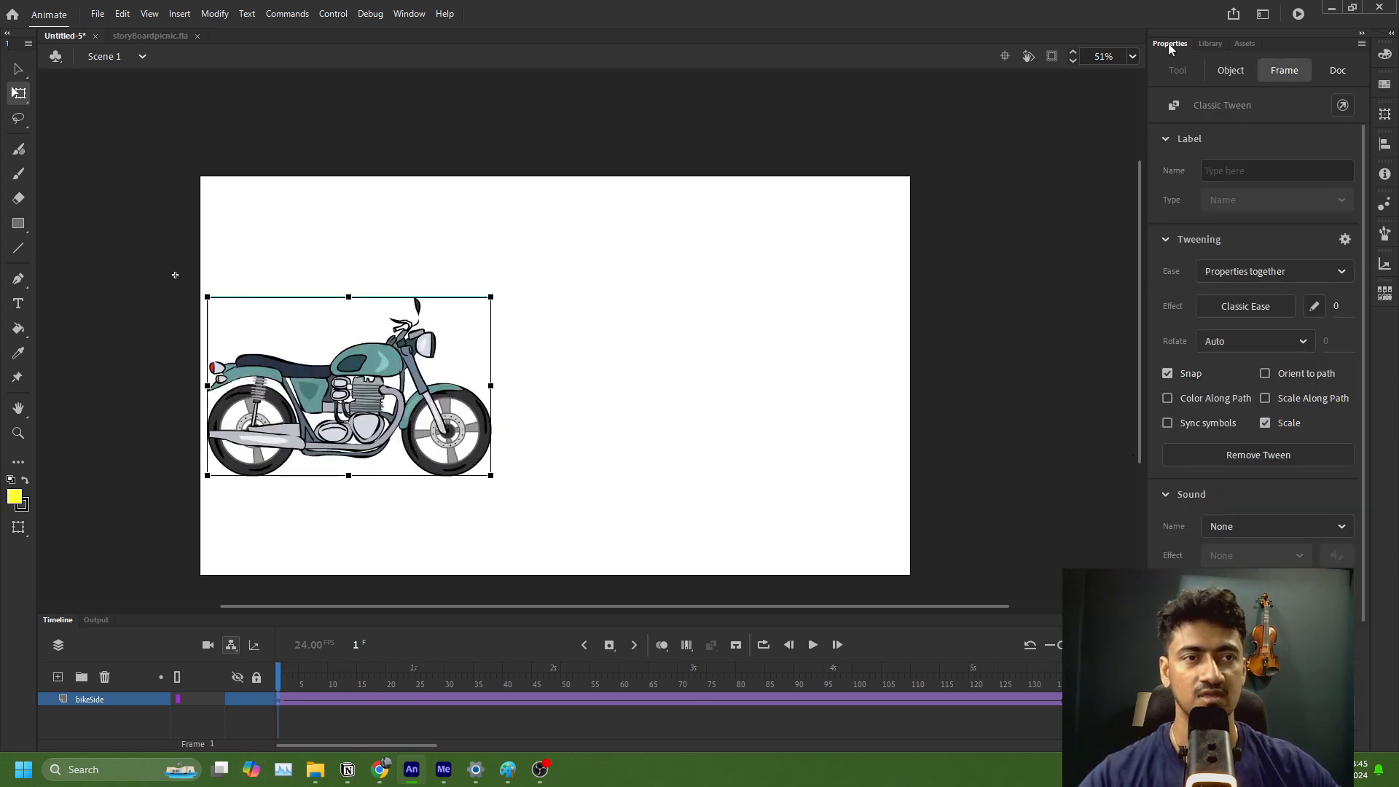
left_click(482, 433)
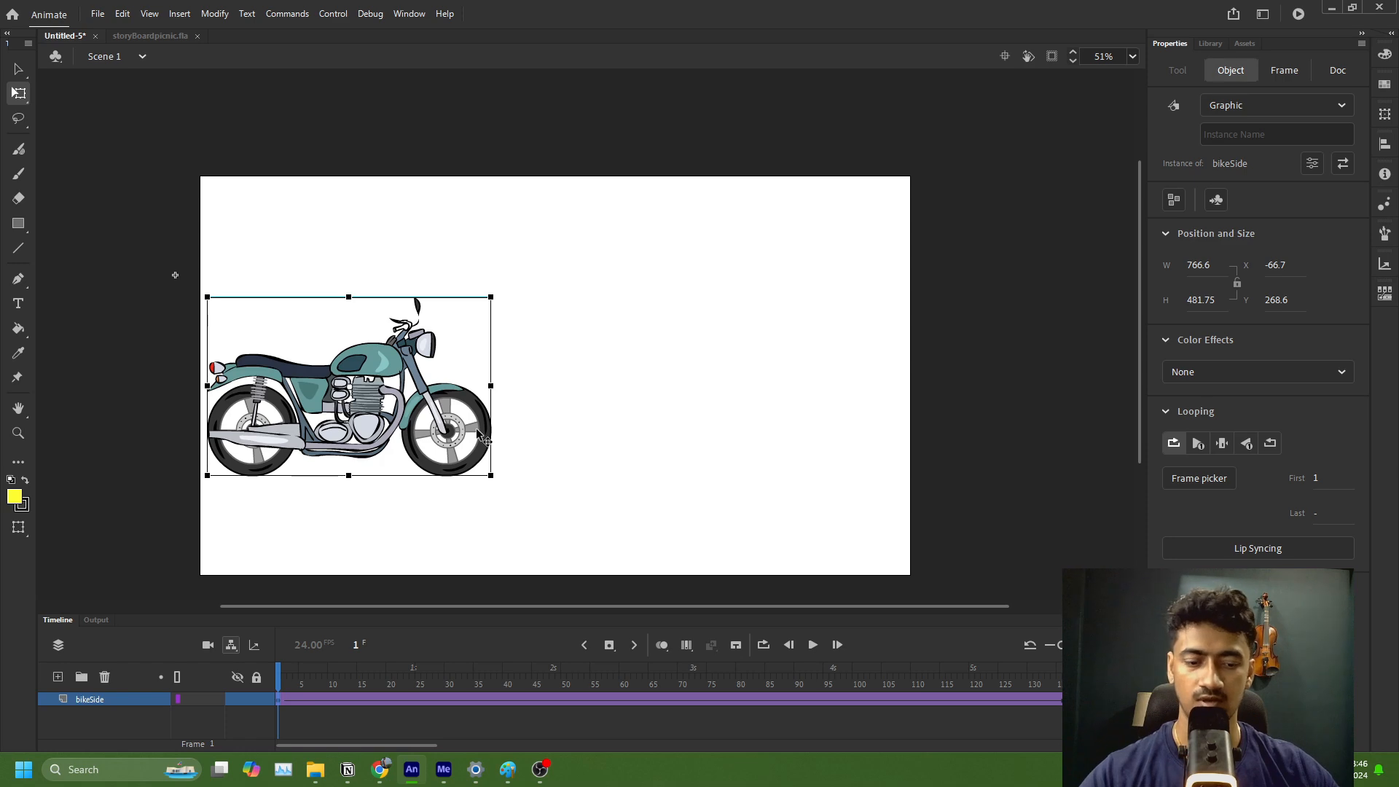
key("ctrl+Return")
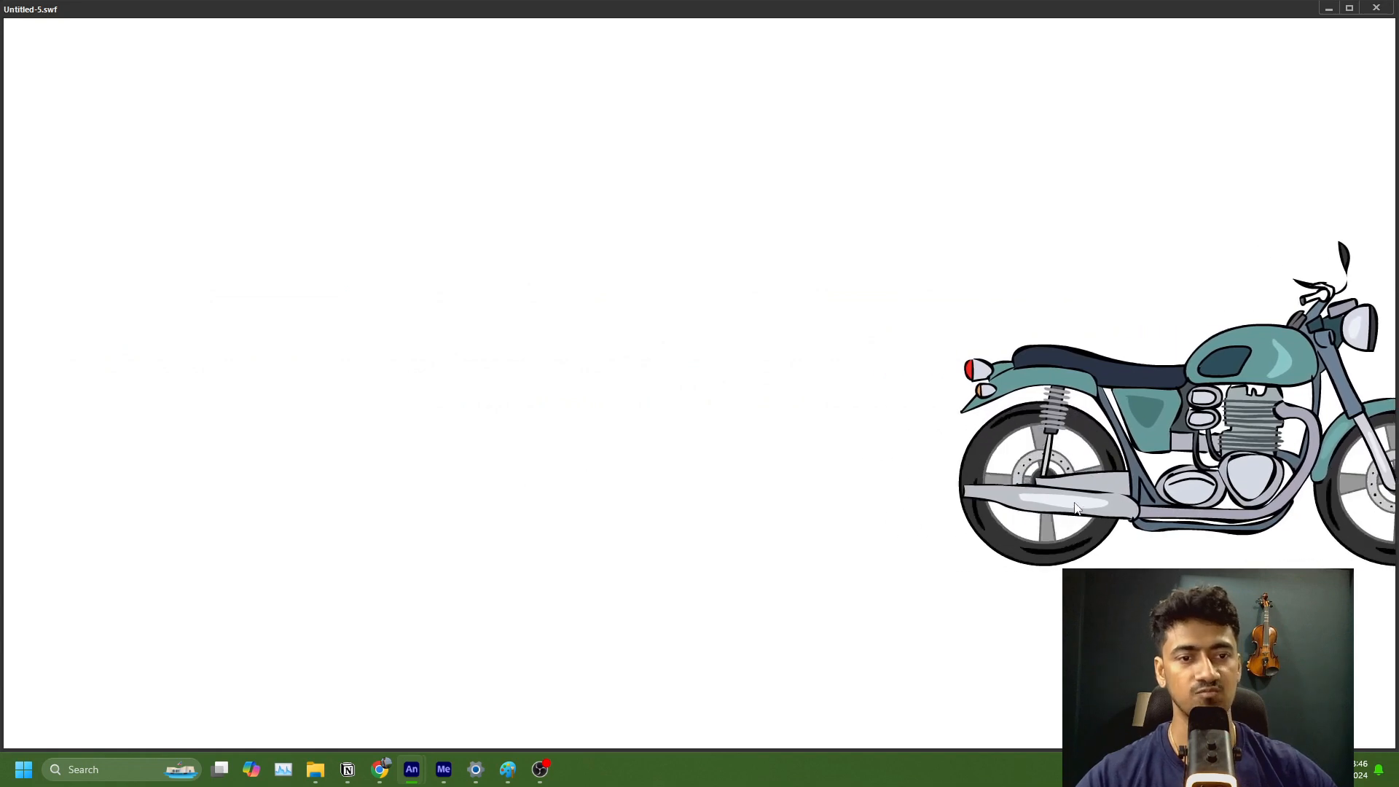
left_click(1376, 8)
Step: Move the motorcycle up to X -25.35, Y 99.25 on frame 1, and remove the classic tween and its keyframe at frame 137
key("q")
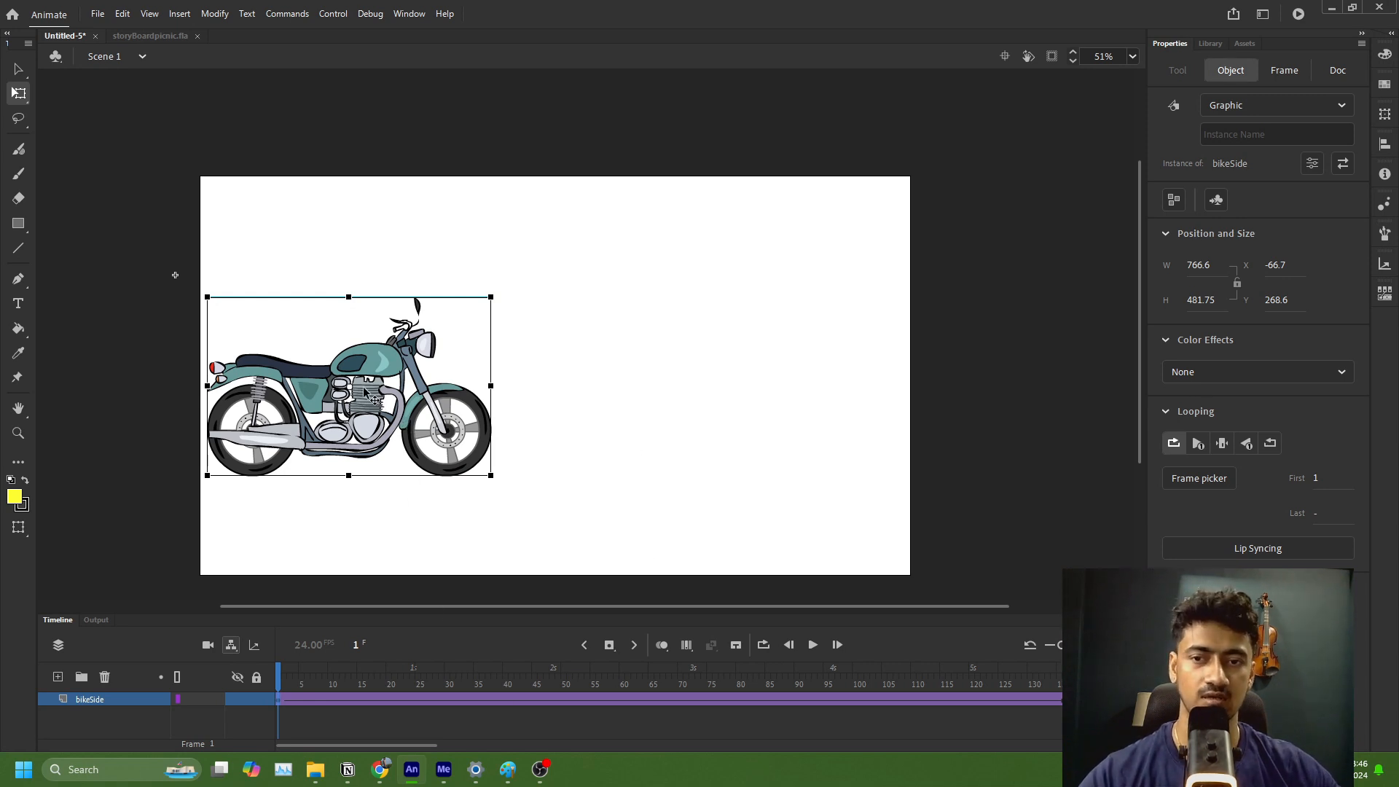
left_click_drag(376, 392, 392, 330)
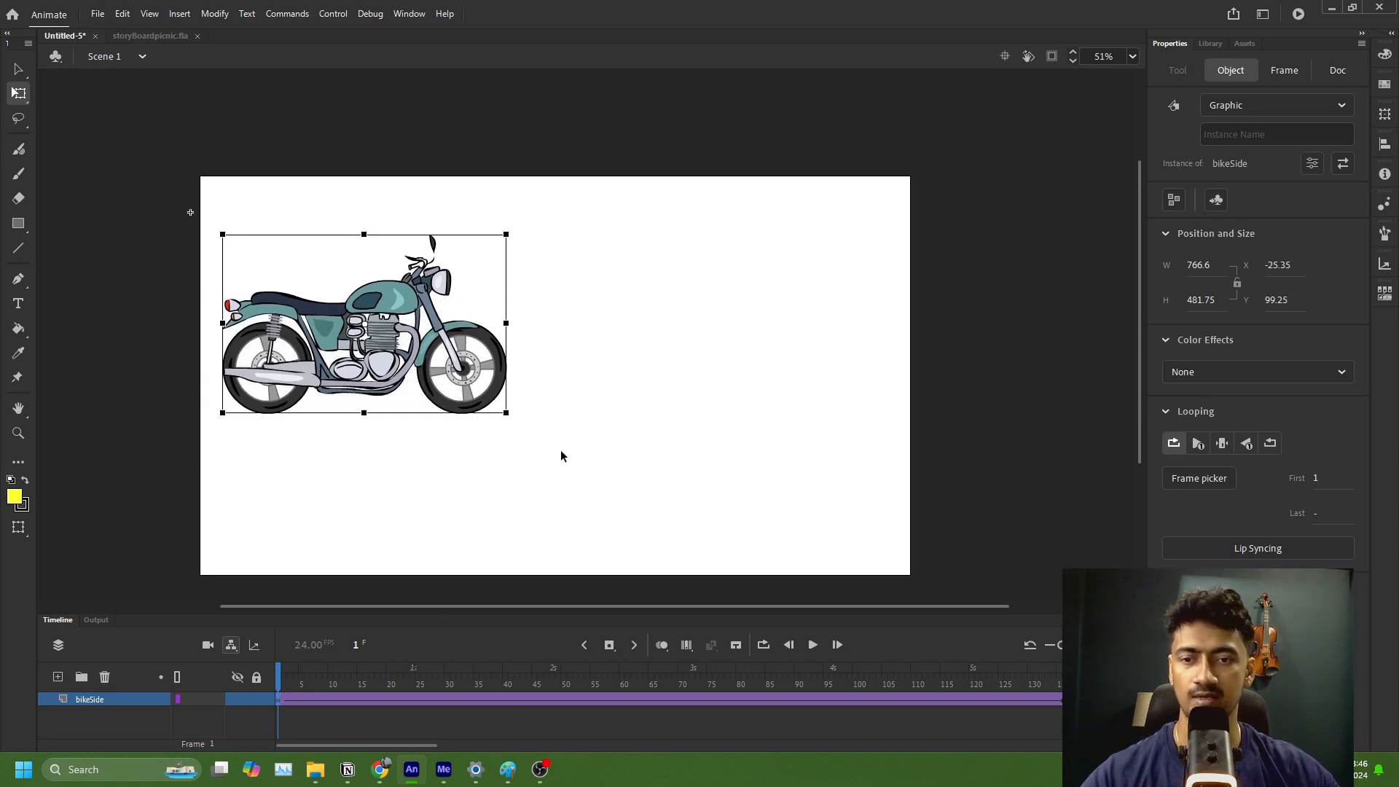
left_click(435, 701)
key("ctrl+z")
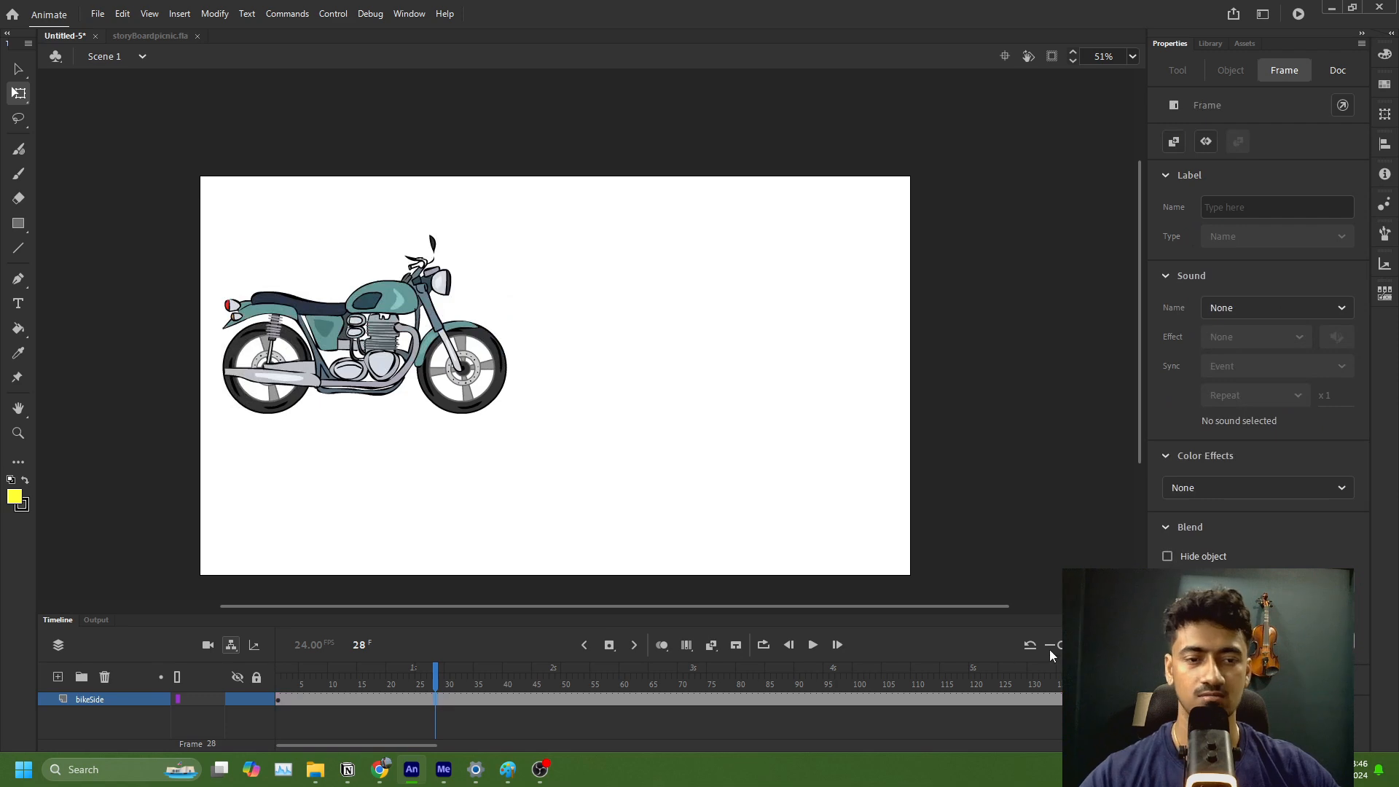
key("ctrl+z")
key("ctrl+z")
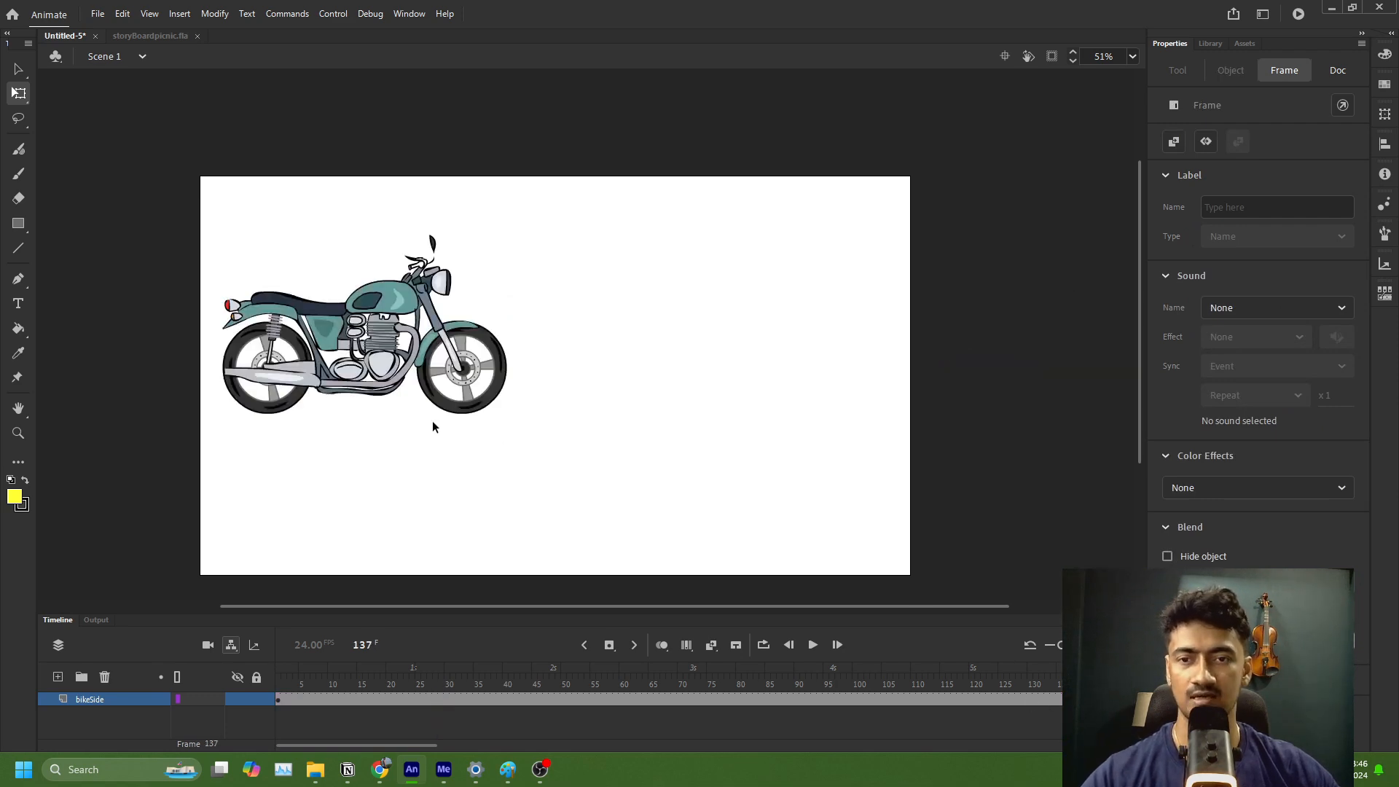
Step: Inside the bikeSide symbol, move the front and rear wheels off the motorcycle to beyond the stage's upper-right corner
left_click(433, 424)
double_click(378, 309)
left_click(573, 362)
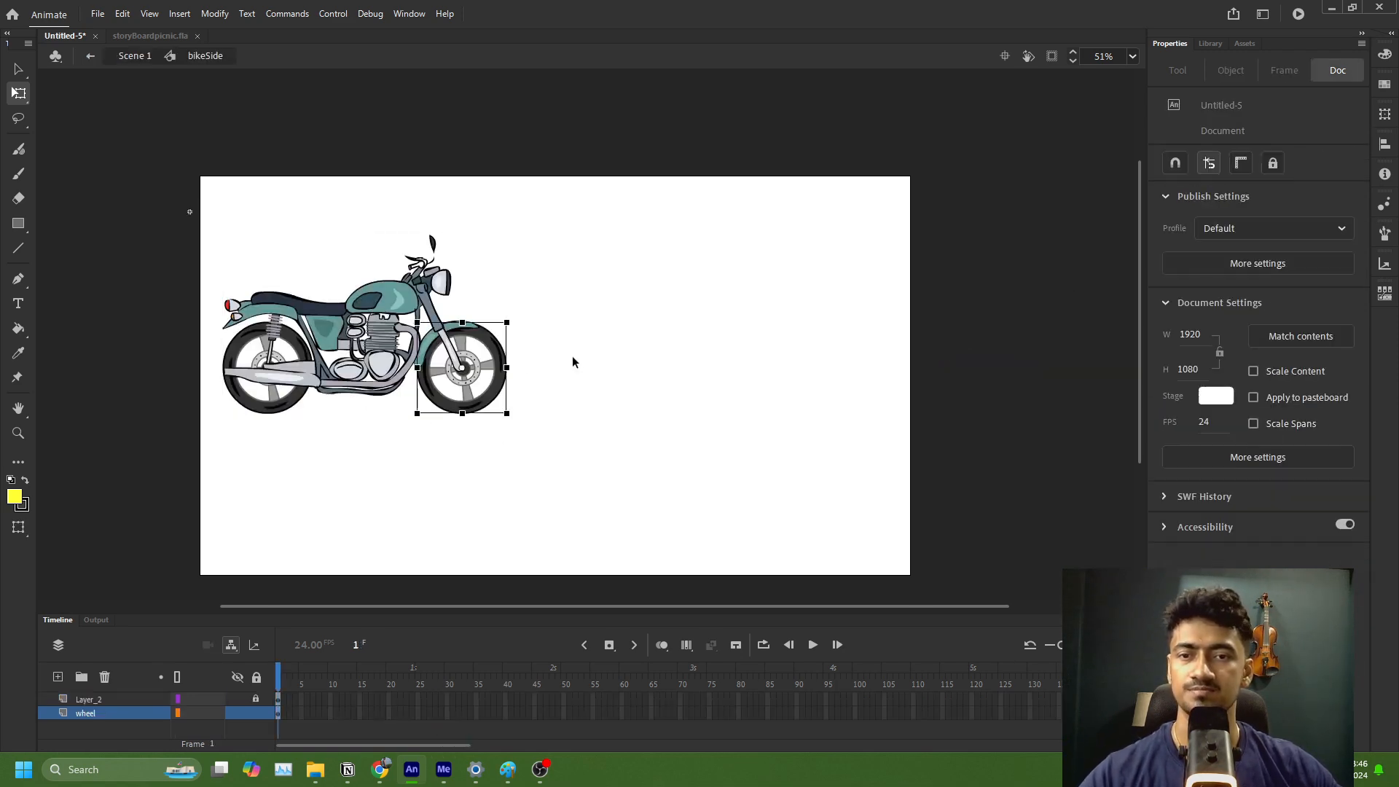
left_click(490, 379)
left_click_drag(490, 379, 980, 146)
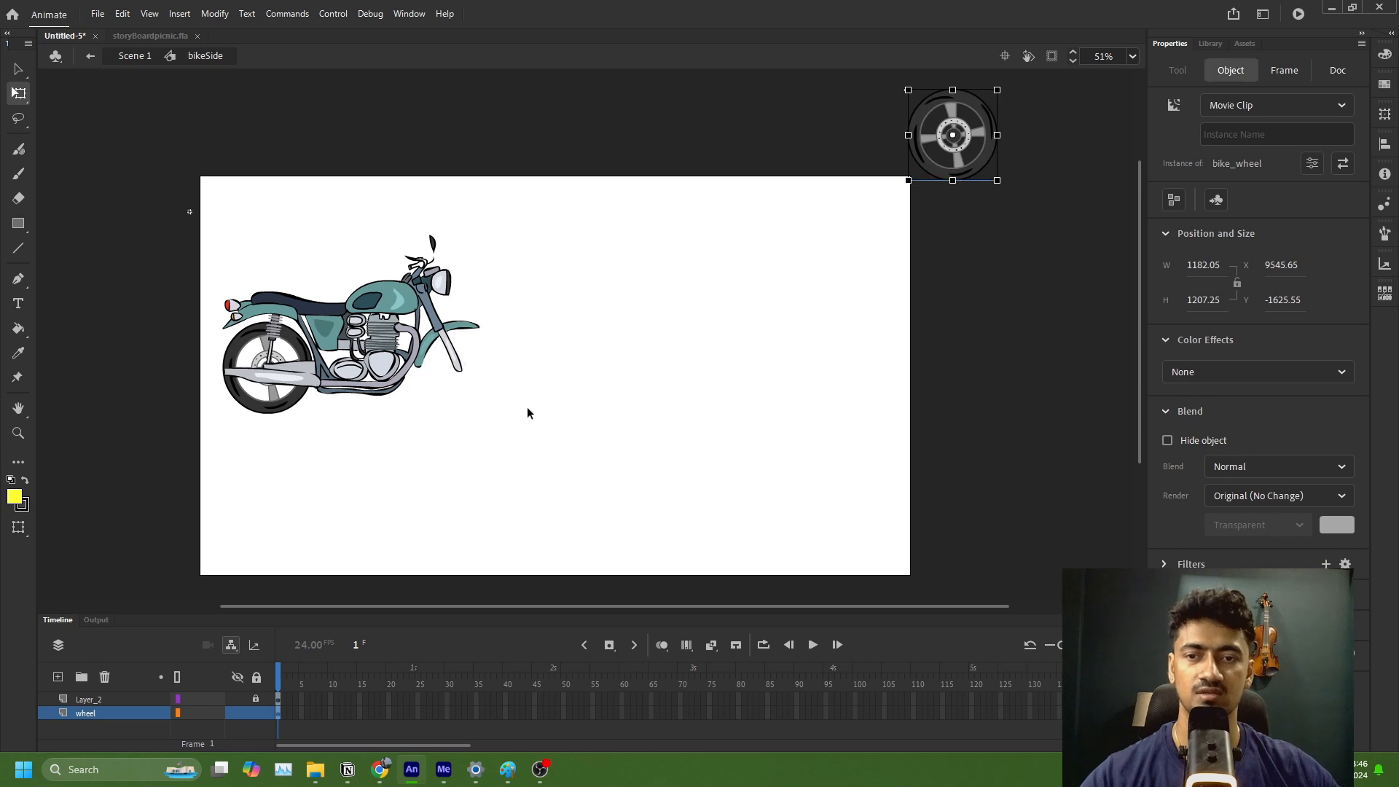
left_click(297, 406)
left_click_drag(297, 406, 1071, 212)
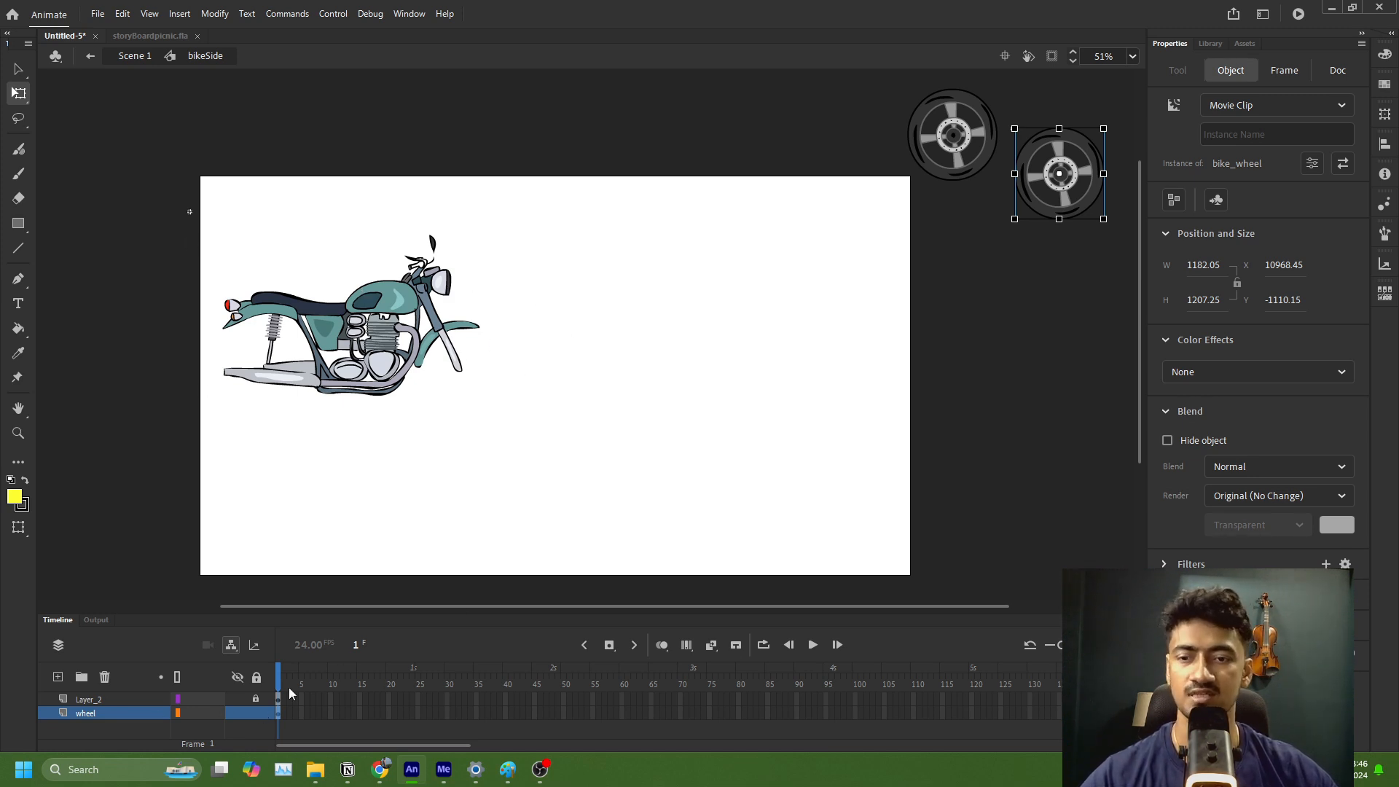
Step: Cut the rear bike_wheel instance from the wheel layer of the bikeSide symbol
left_click(135, 717)
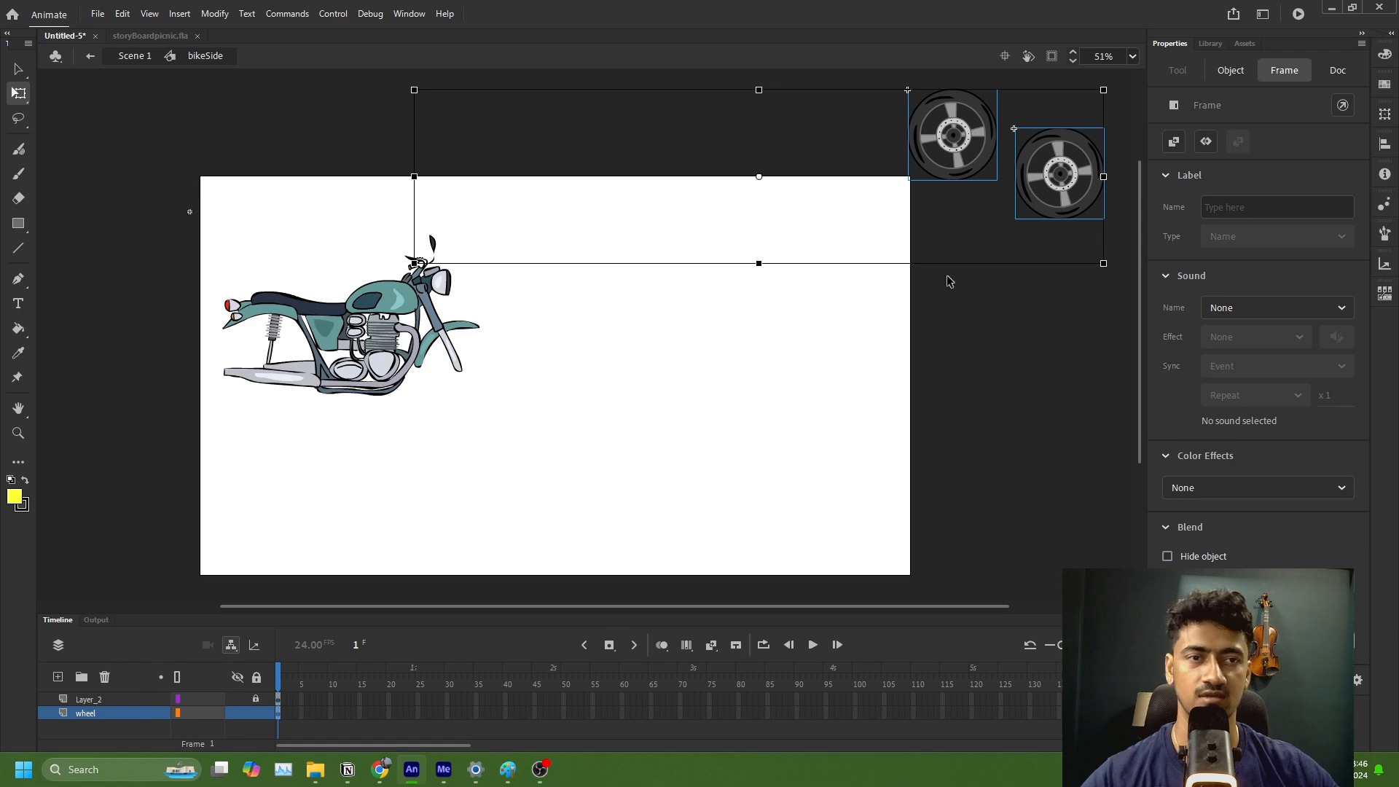
left_click(1060, 195)
left_click(999, 317)
left_click(1062, 177)
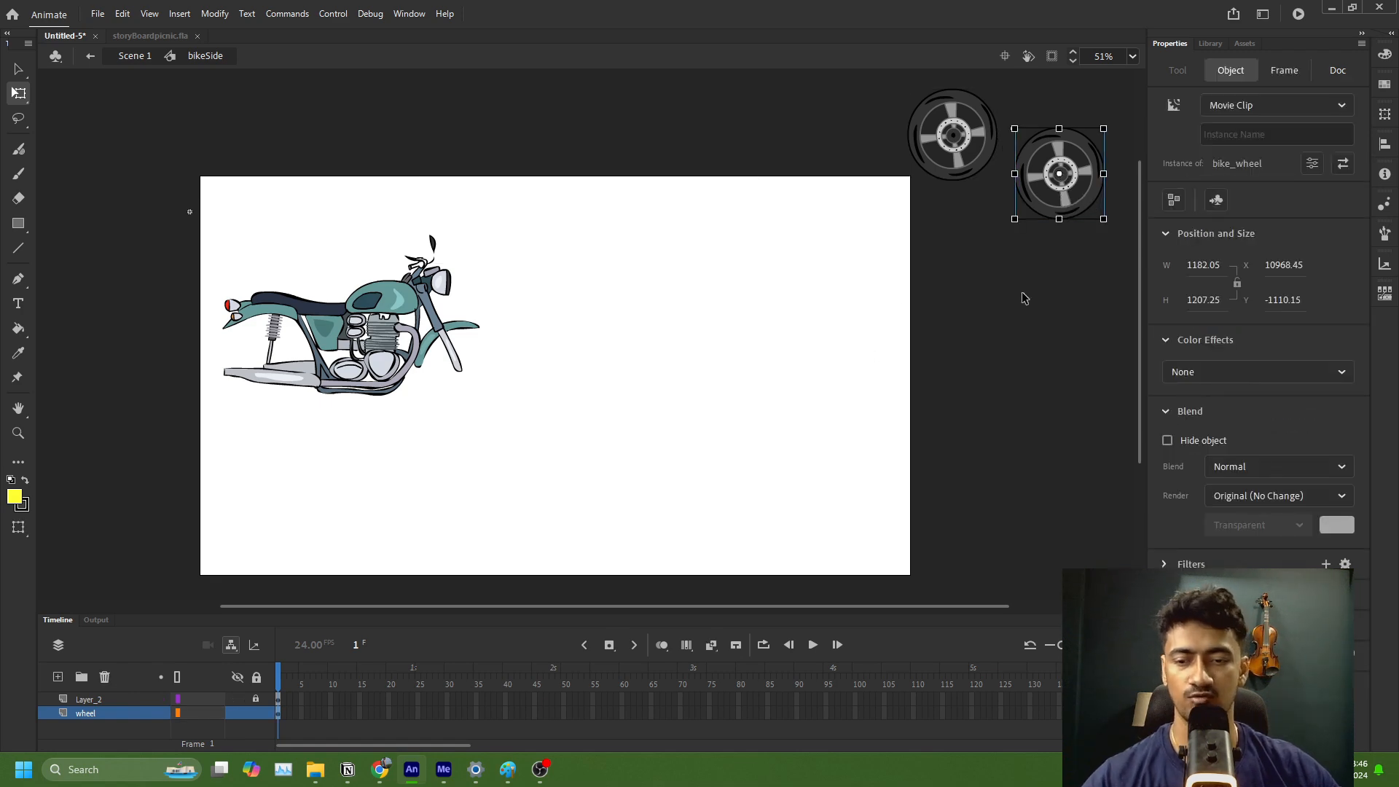
key("Delete")
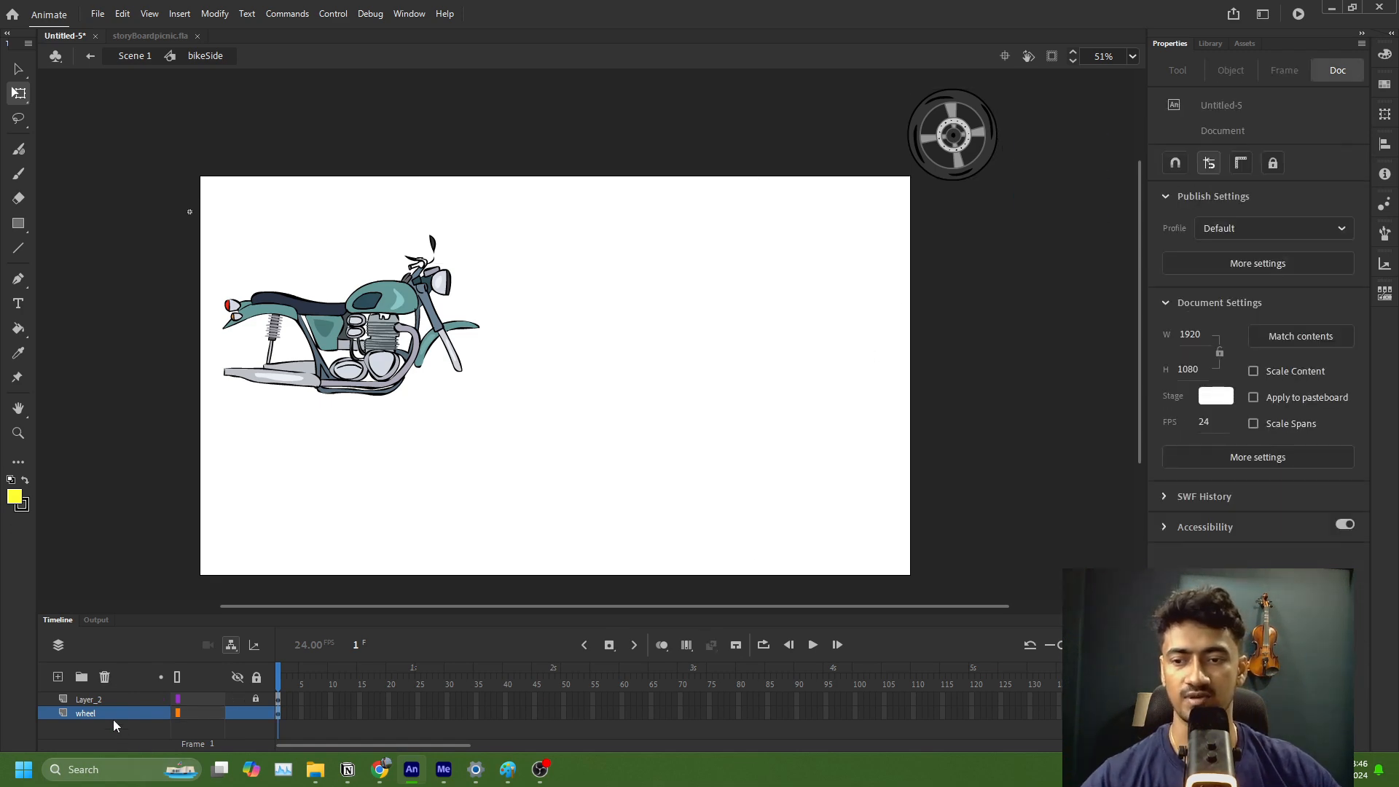
Step: Paste the wheel into Scene 1 and place it outside the stage's upper-left corner at X -294.4, Y -147.2
left_click(138, 56)
left_click(503, 518)
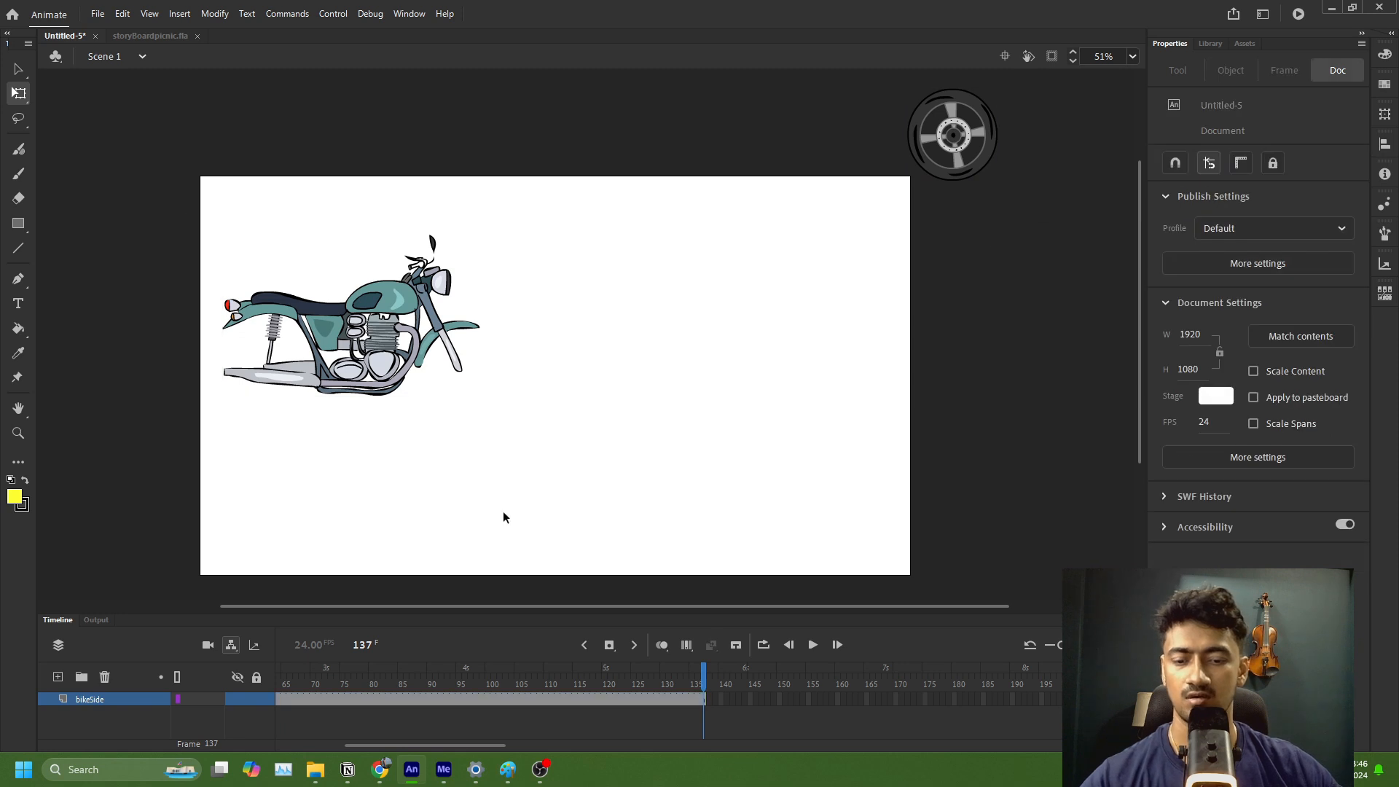
key("ctrl+v")
left_click_drag(371, 175, 119, 144)
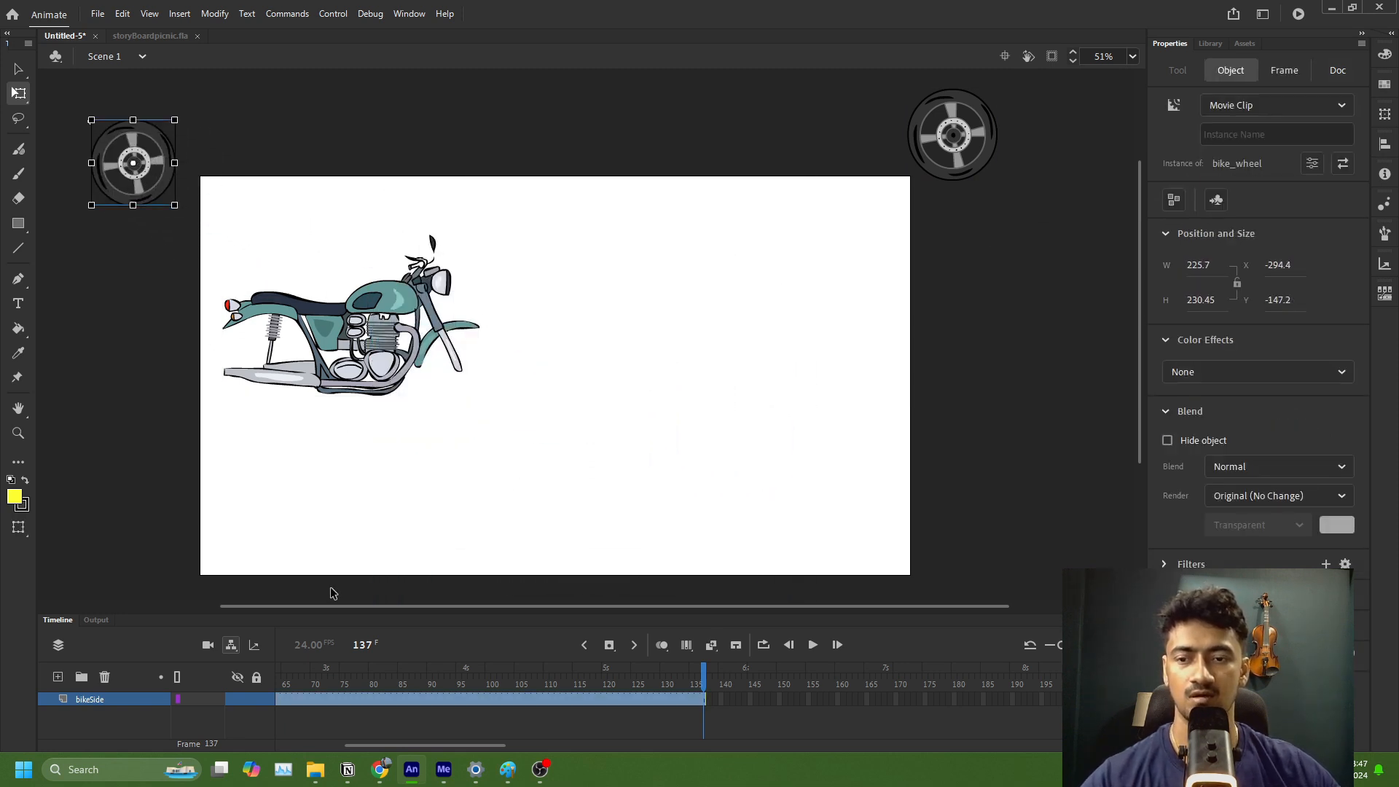
Step: Delete the wheel layer from the bikeSide symbol and return to Scene 1
double_click(430, 360)
left_click(120, 712)
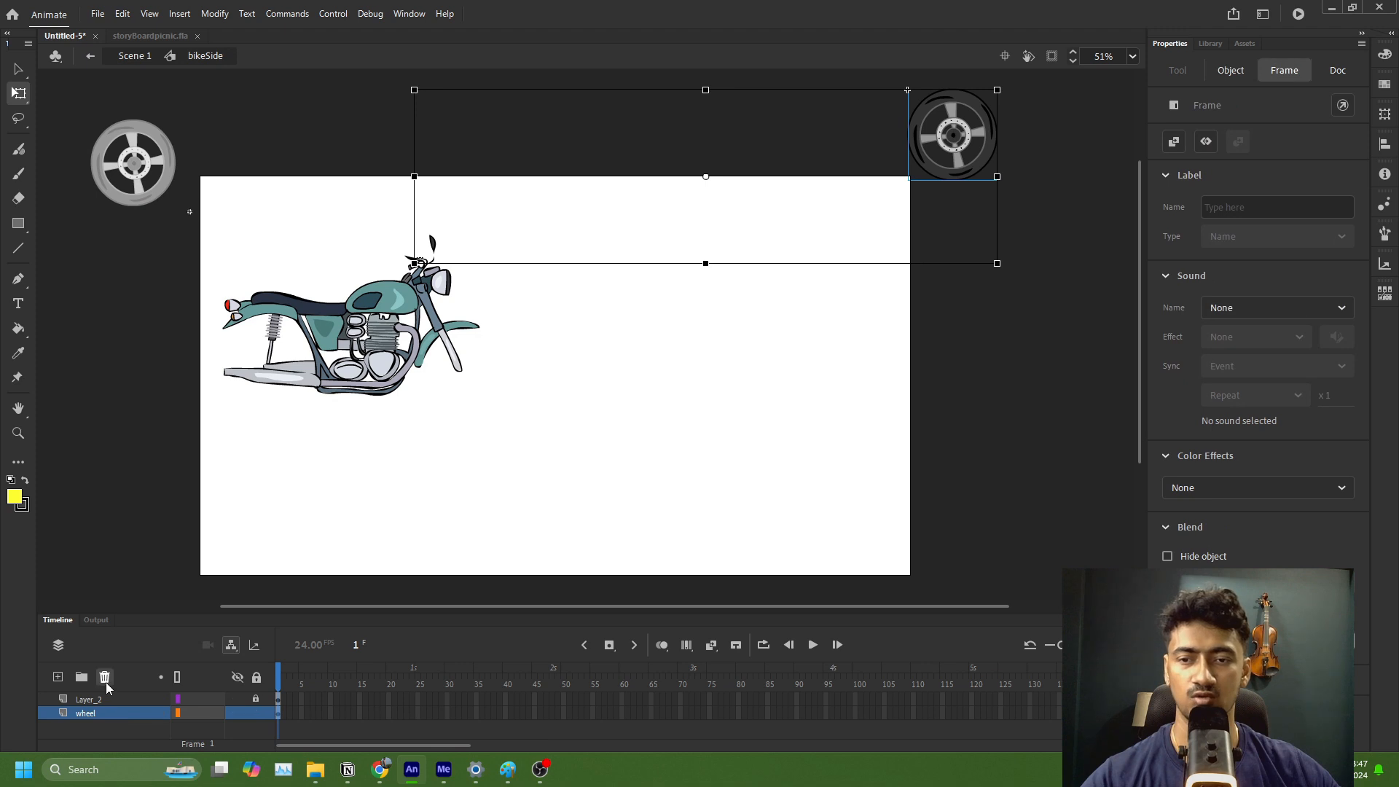
left_click(105, 678)
left_click(131, 59)
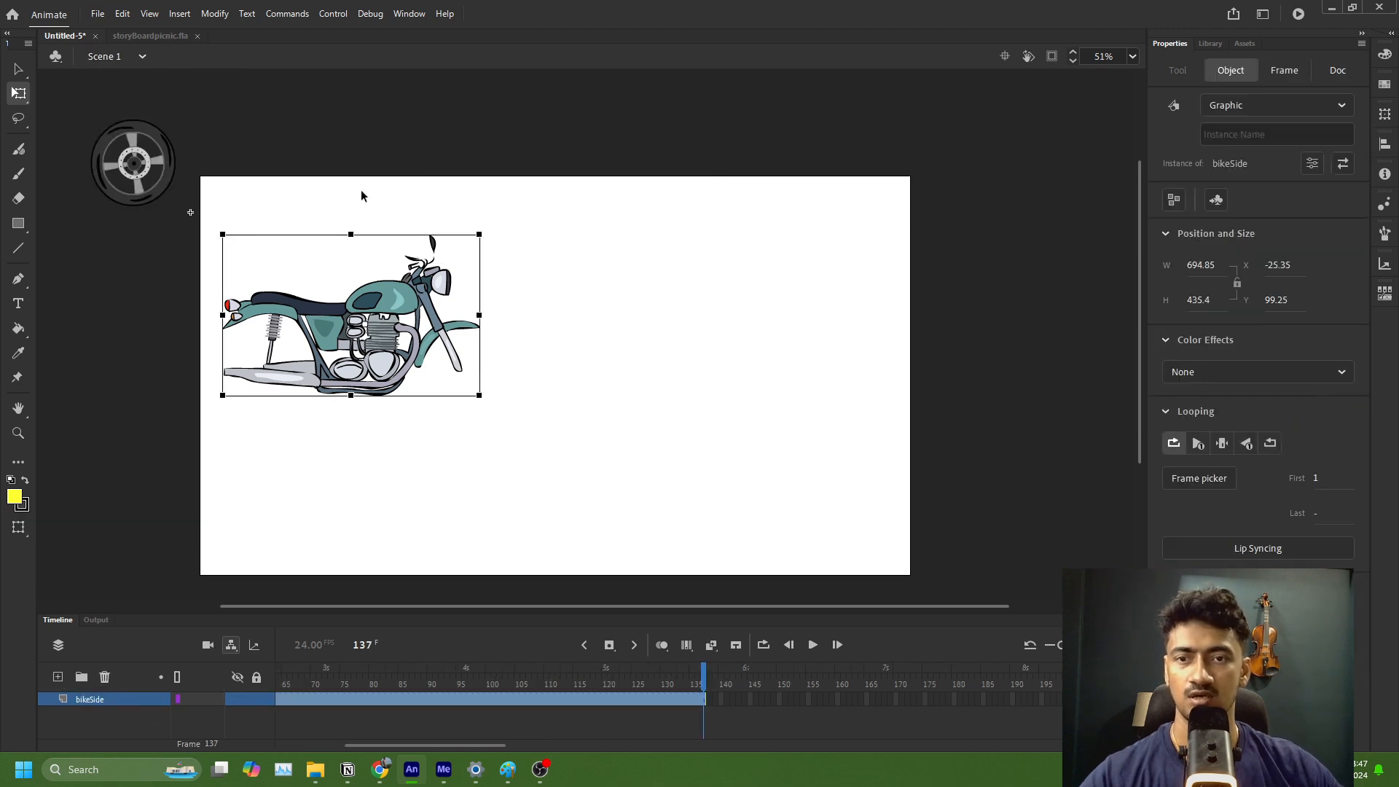
Step: Move the wheel-less motorcycle body toward the stage's centre, to about X 339, Y 143, and select it on frame 1
left_click_drag(409, 328, 507, 360)
left_click(710, 305)
left_click(679, 326)
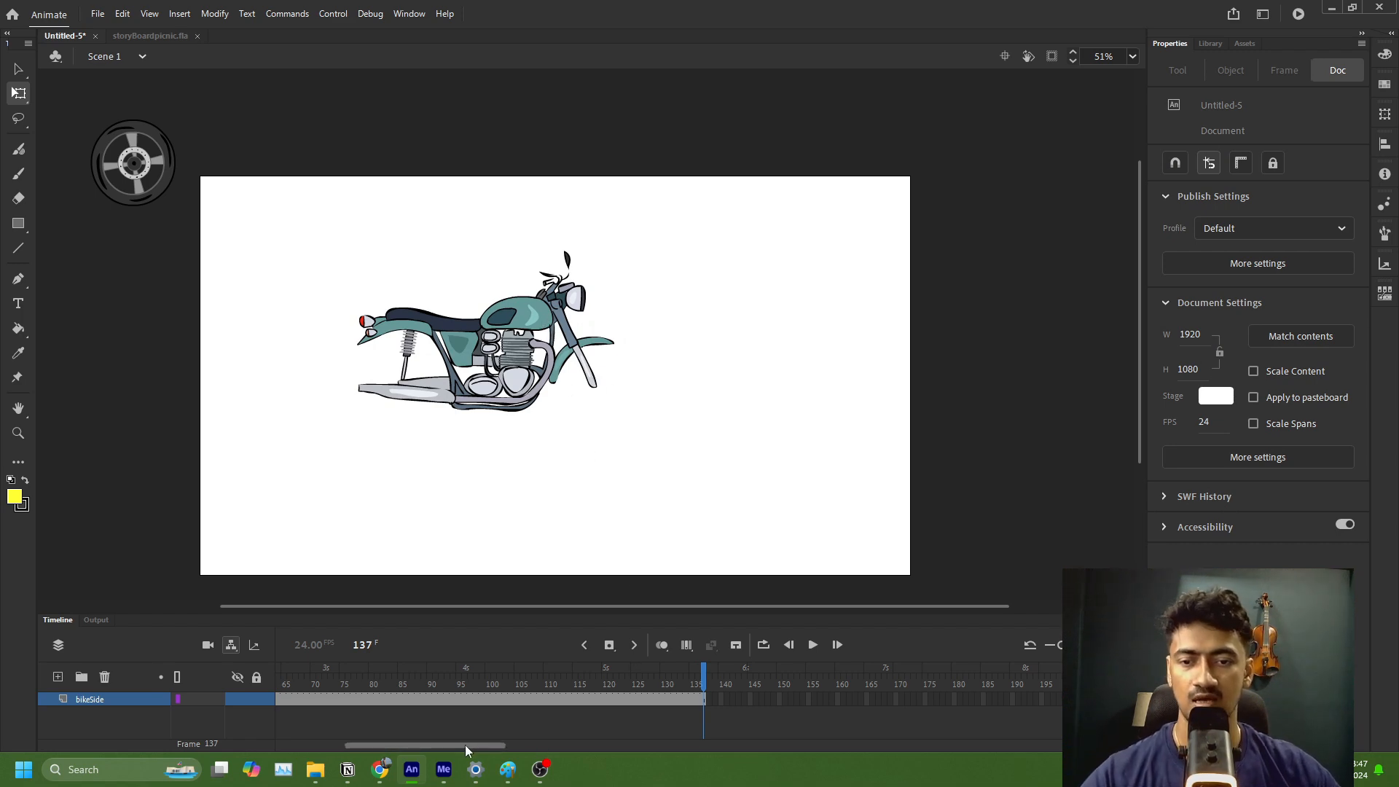
left_click_drag(465, 745, 294, 745)
left_click(278, 701)
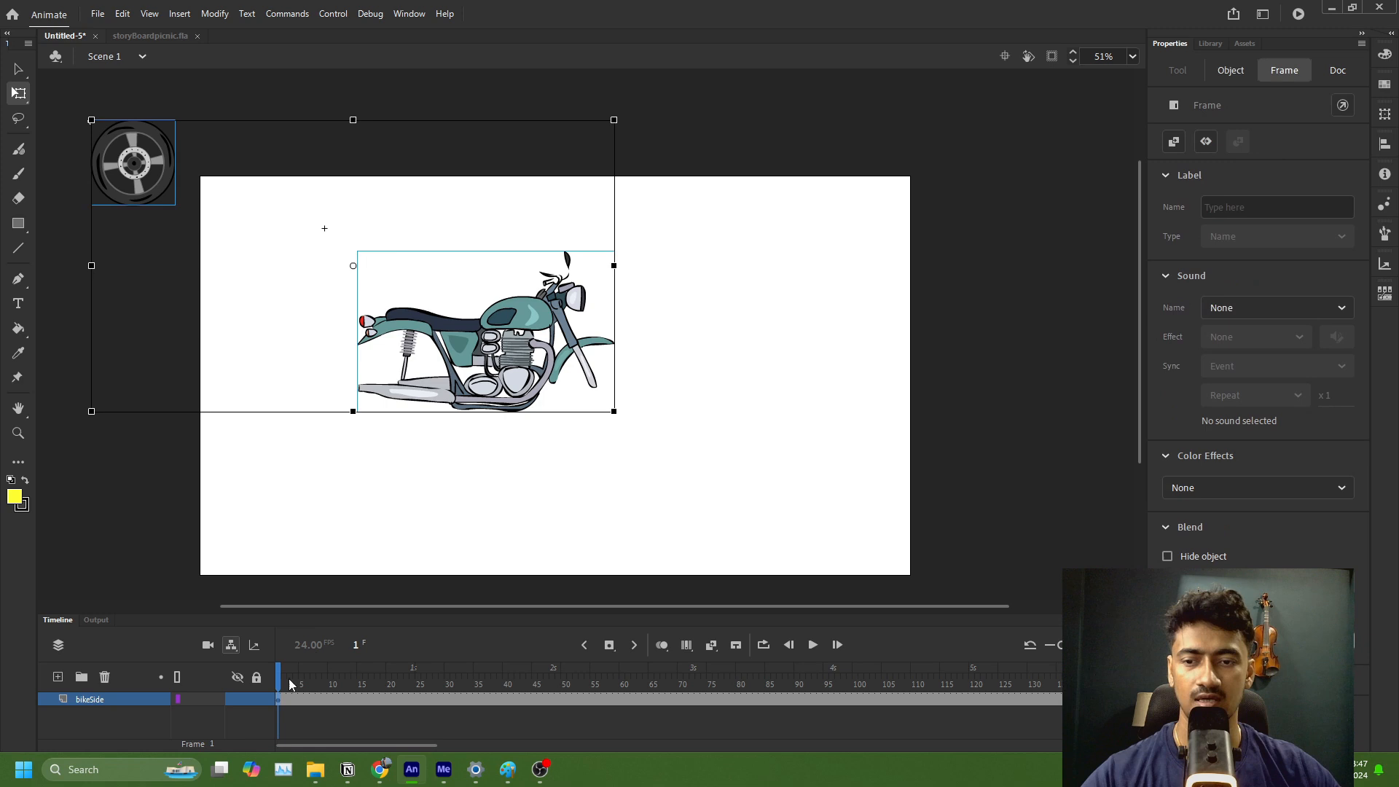
left_click(568, 416)
left_click(530, 331)
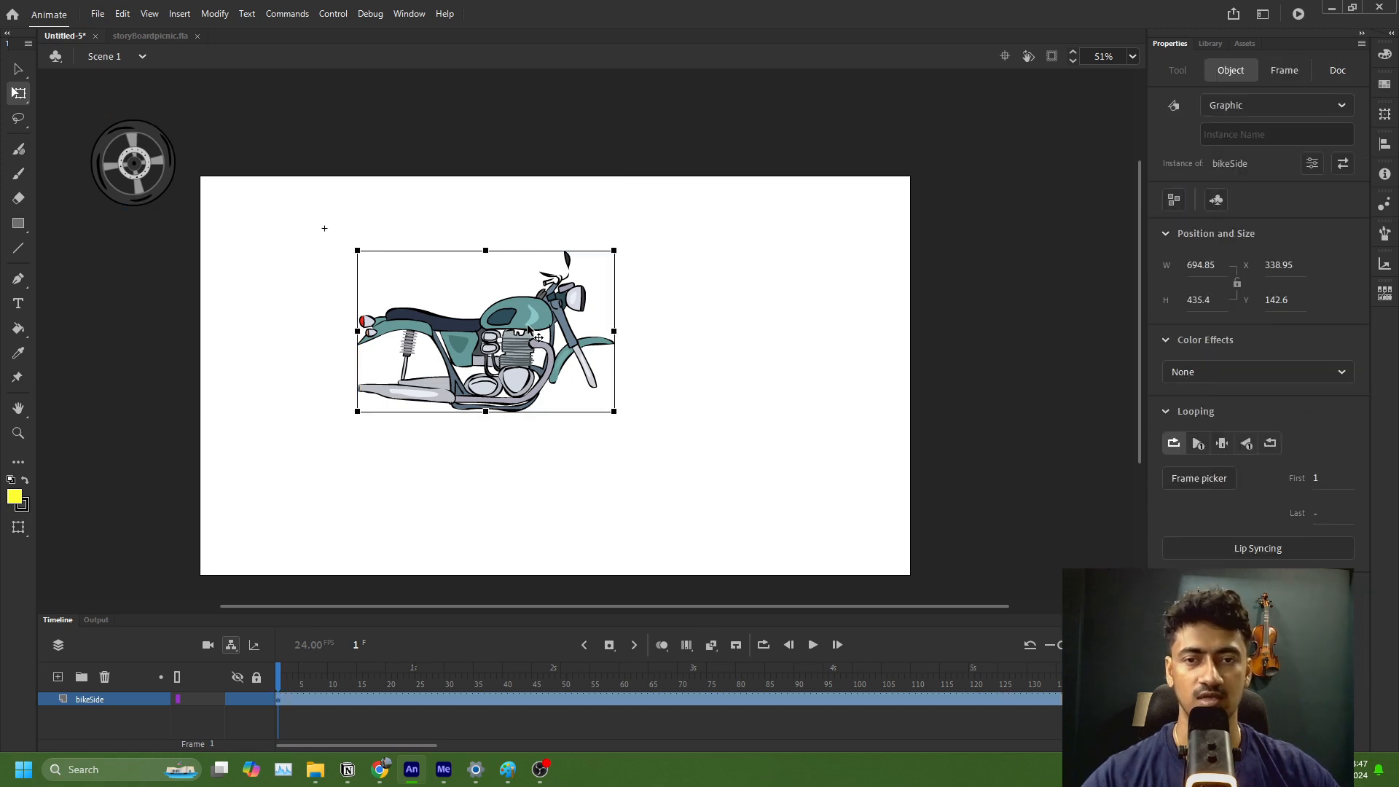
Step: Open the bikeSide symbol for editing and add a new layer beneath the locked artwork layer Layer_2
double_click(528, 325)
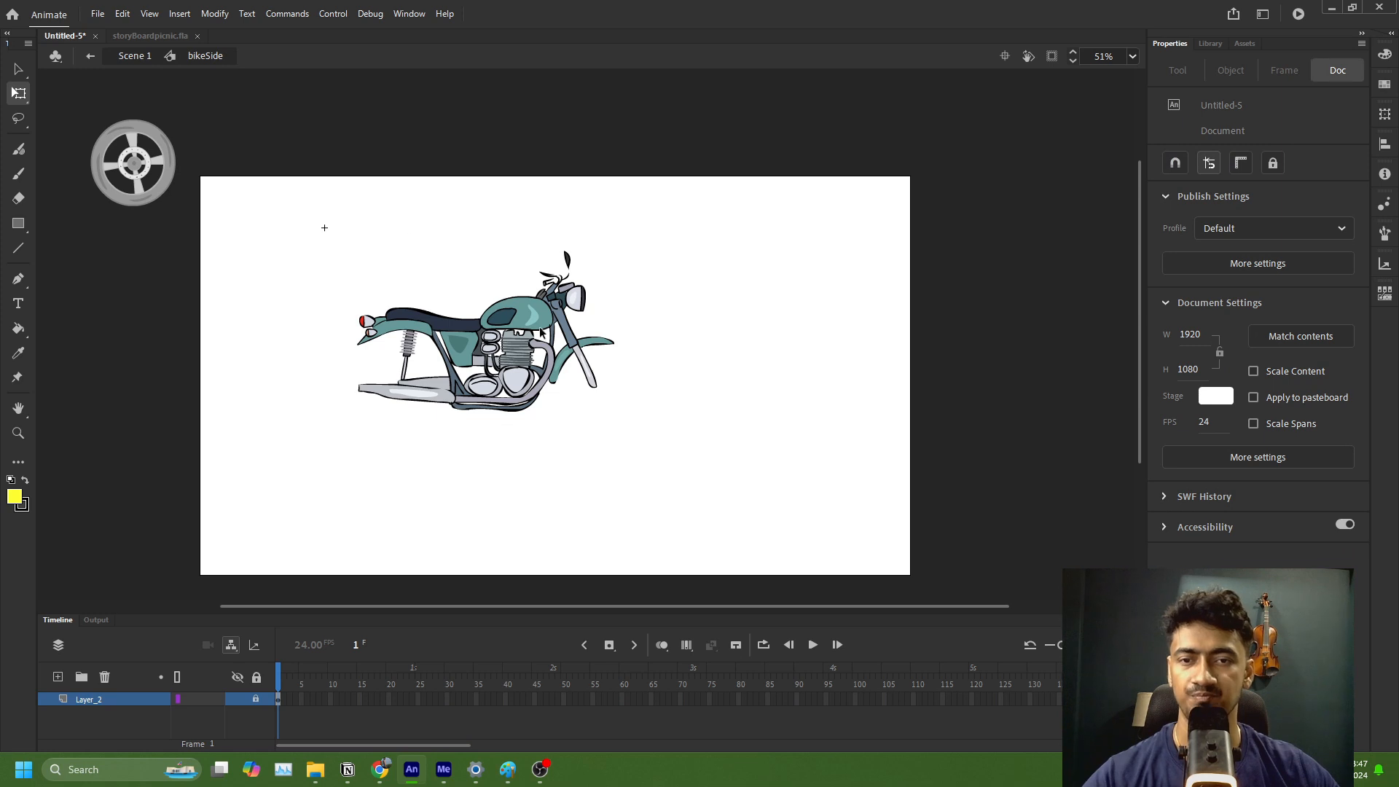
left_click(58, 677)
left_click(100, 711)
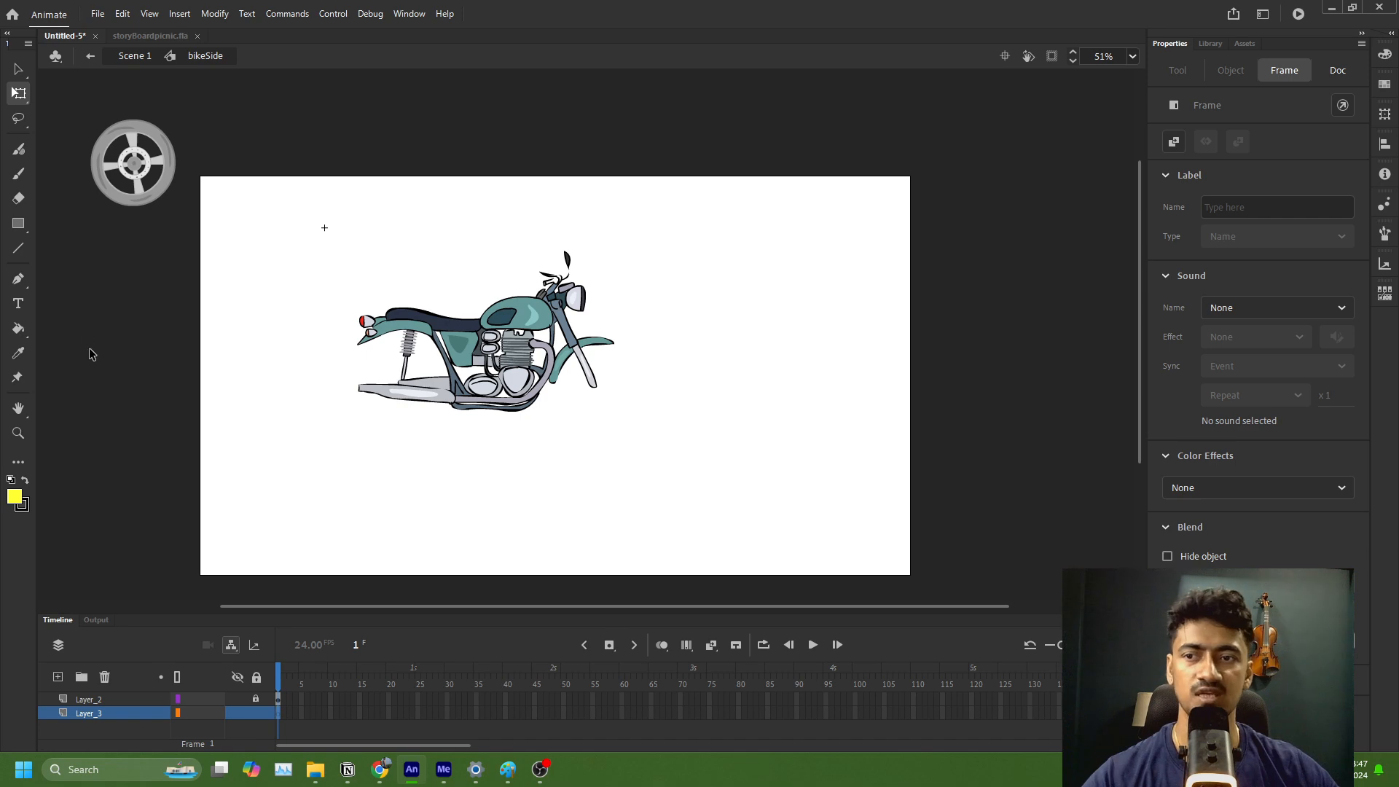
Step: Set up the Oval tool with no fill and a black stroke for drawing outlines
left_click(25, 227)
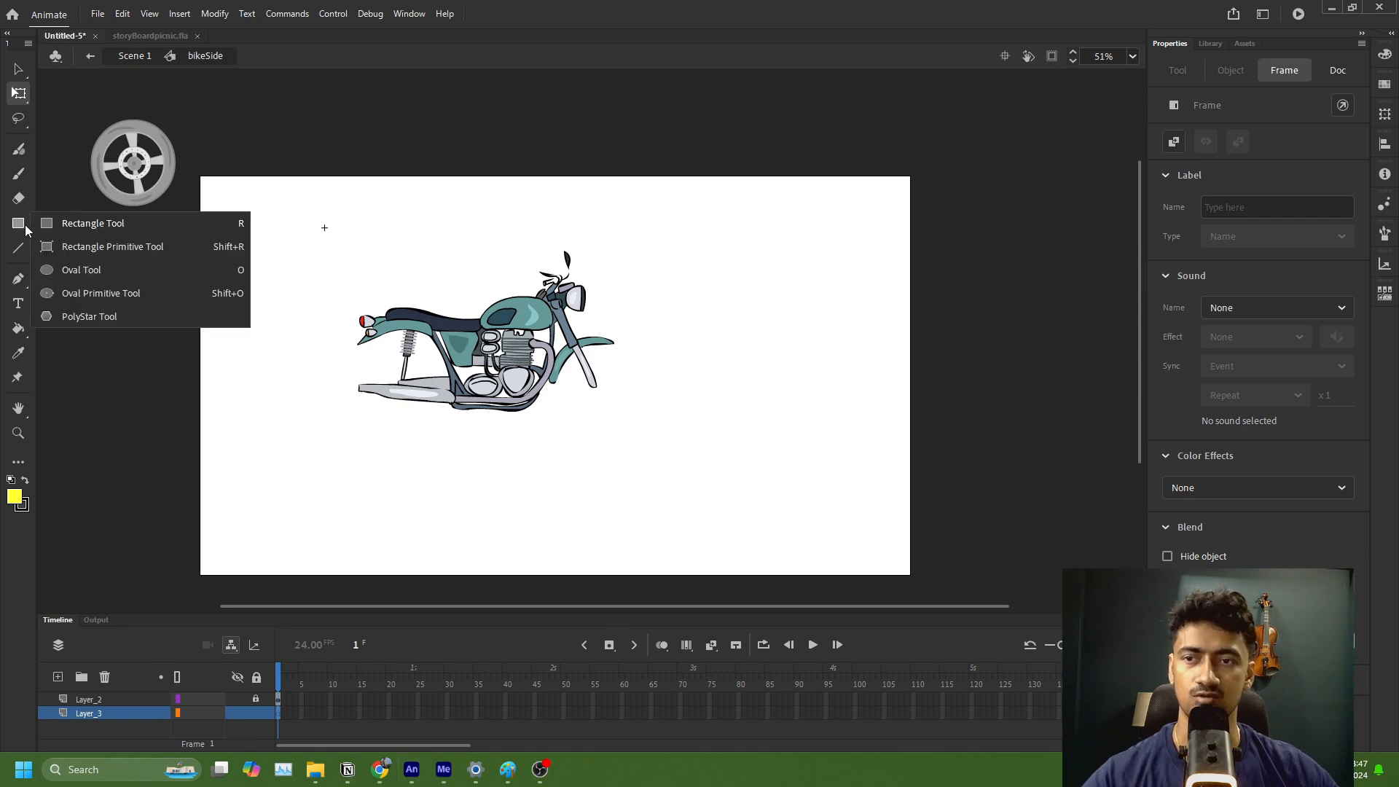
left_click(77, 271)
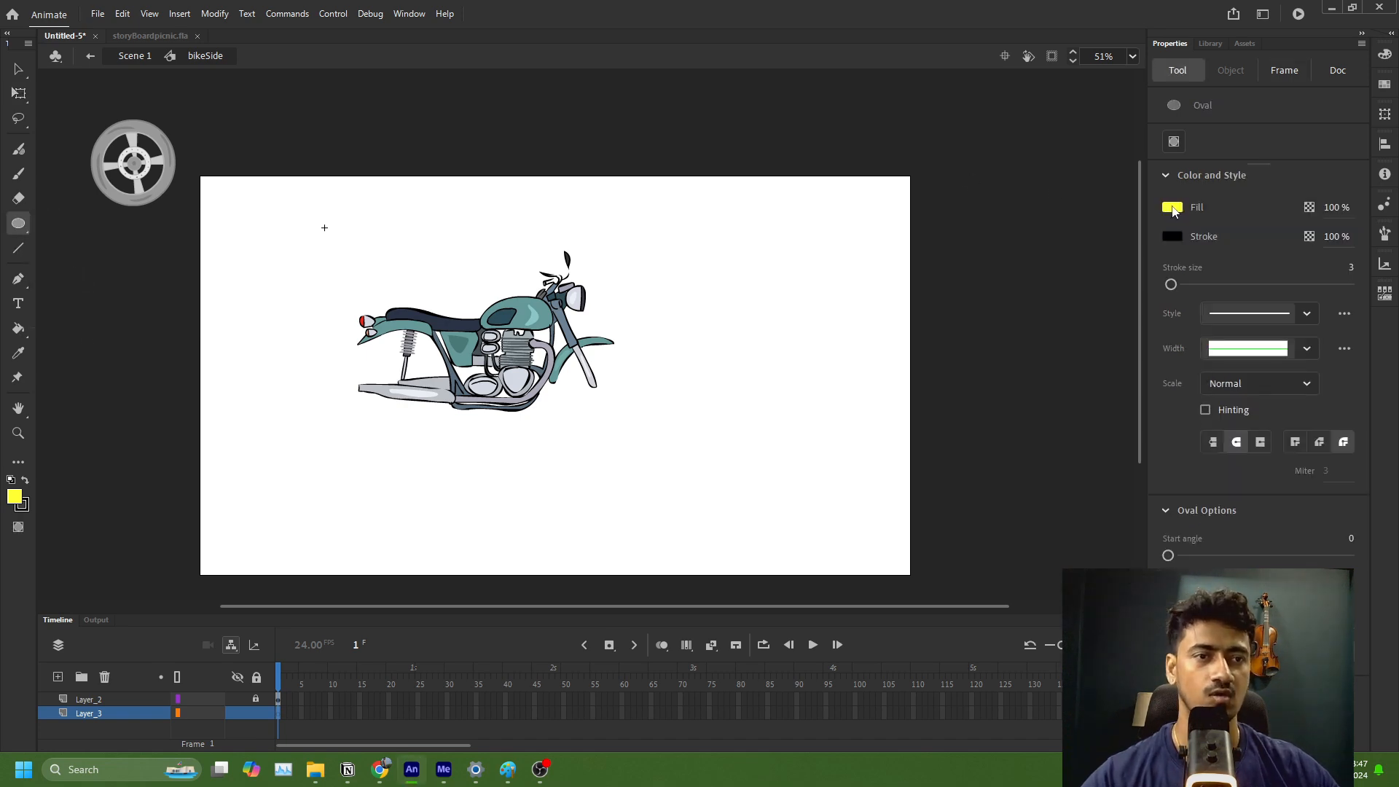
left_click(1173, 209)
left_click(1136, 222)
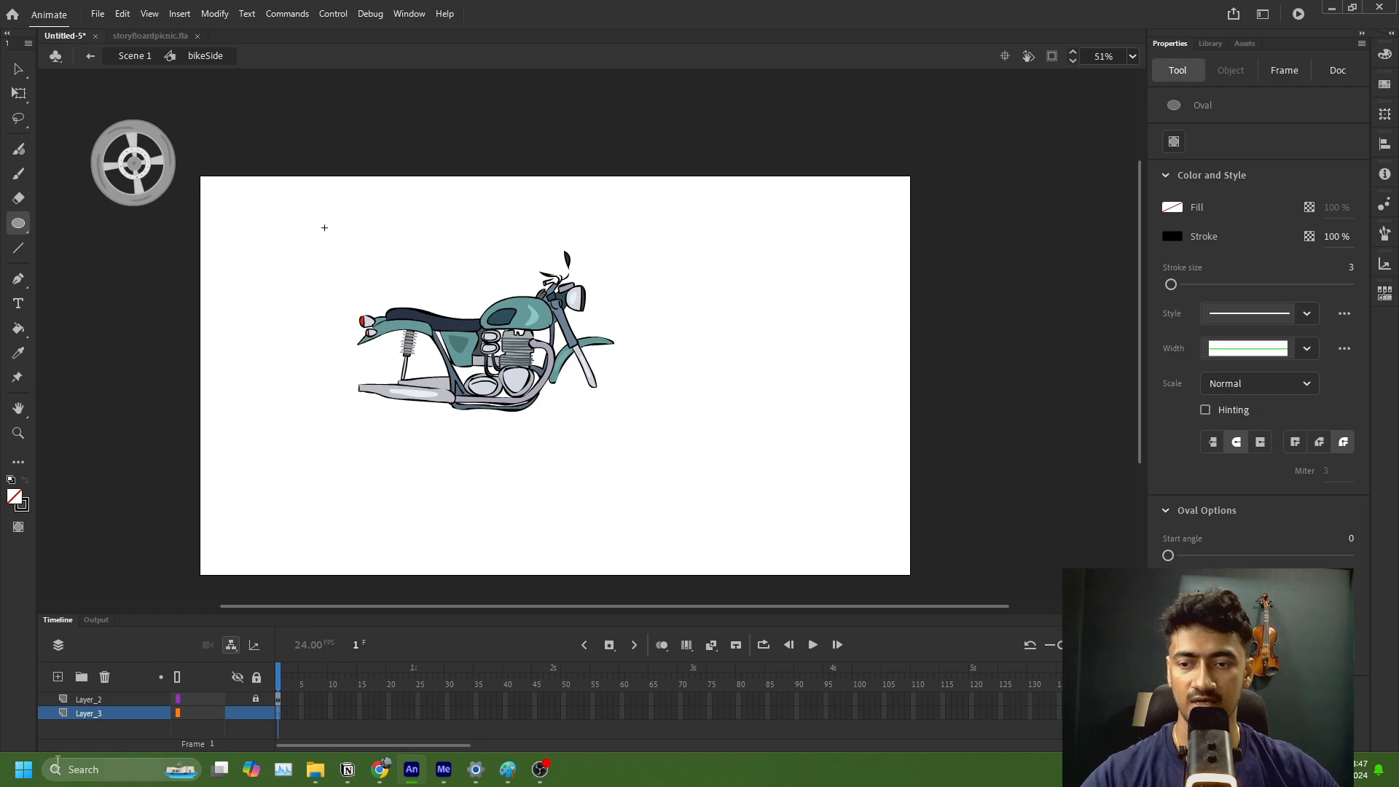
Step: Search Windows for the Keyviz app, launch it, and return to the bikeSide drawing
left_click(81, 770)
type("keyviz")
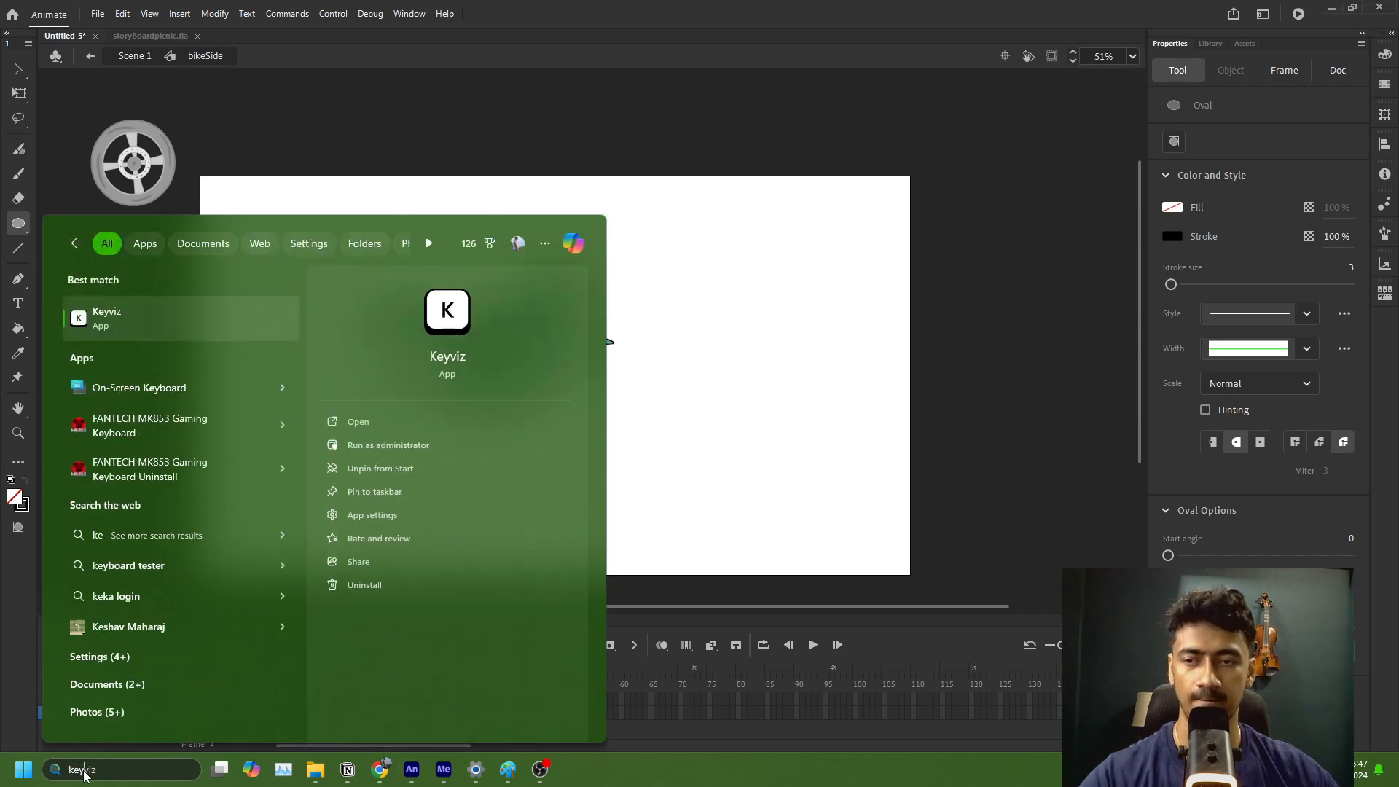
left_click(113, 317)
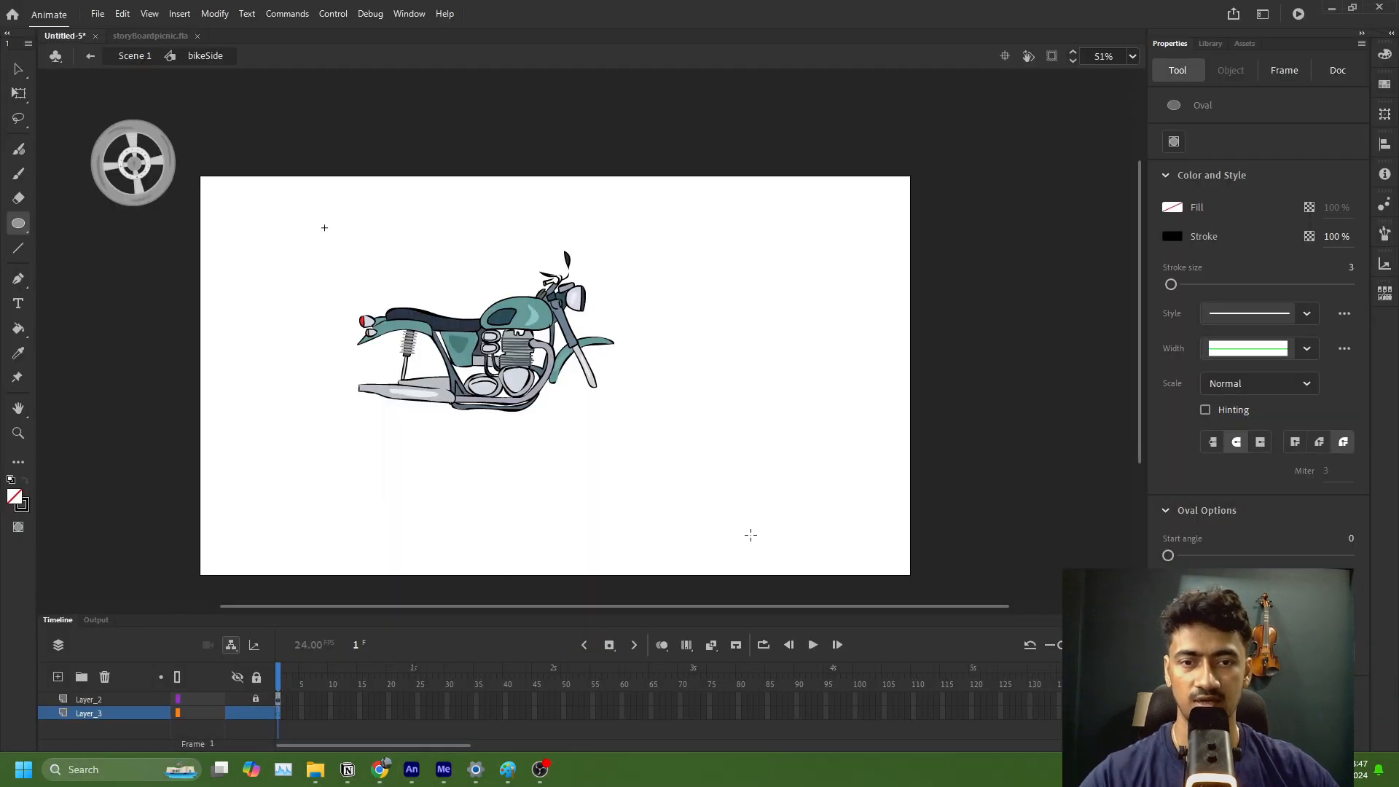
left_click(702, 430)
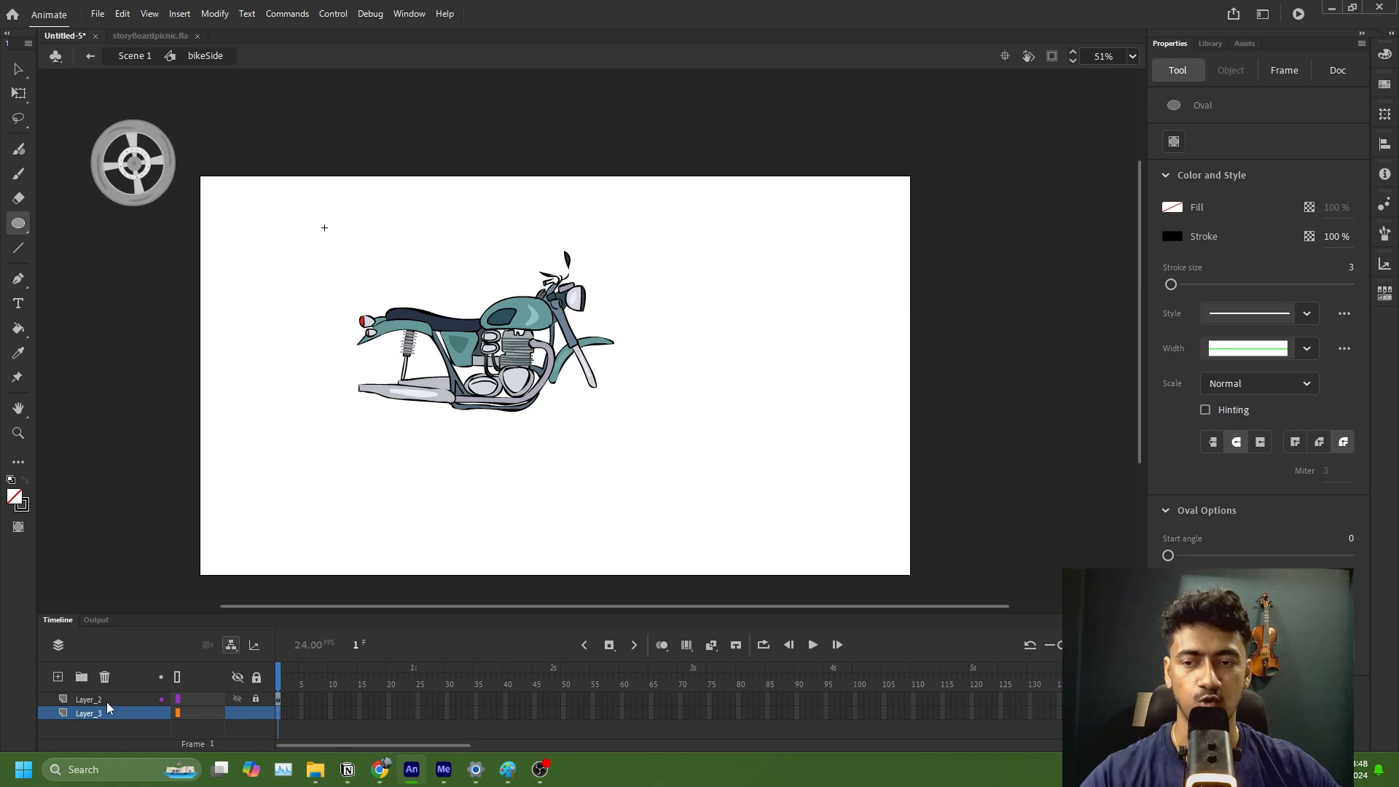
Step: Try drawing a circle outline with stroke size 3 on Layer_3 in front of the motorcycle, and undo it
left_click(277, 712)
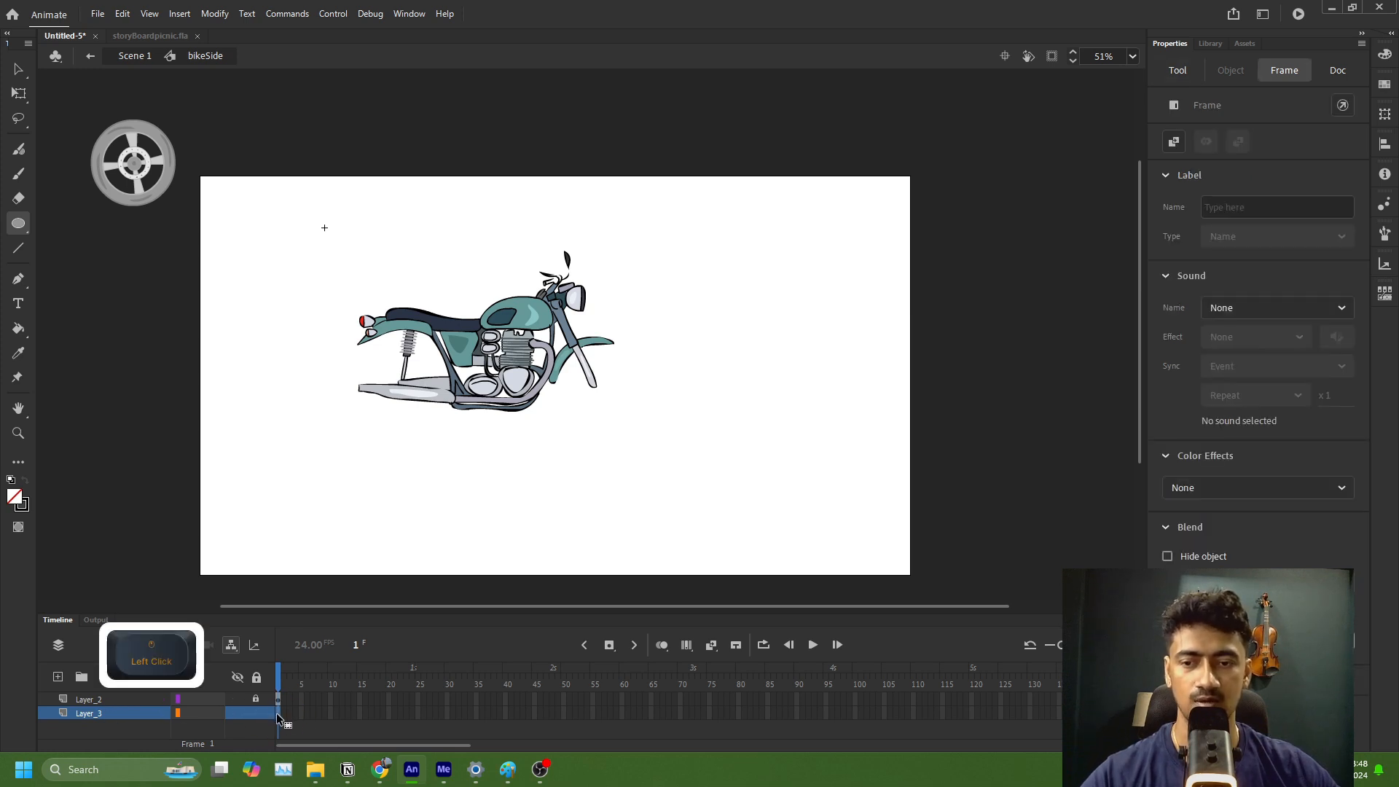
left_click(22, 232)
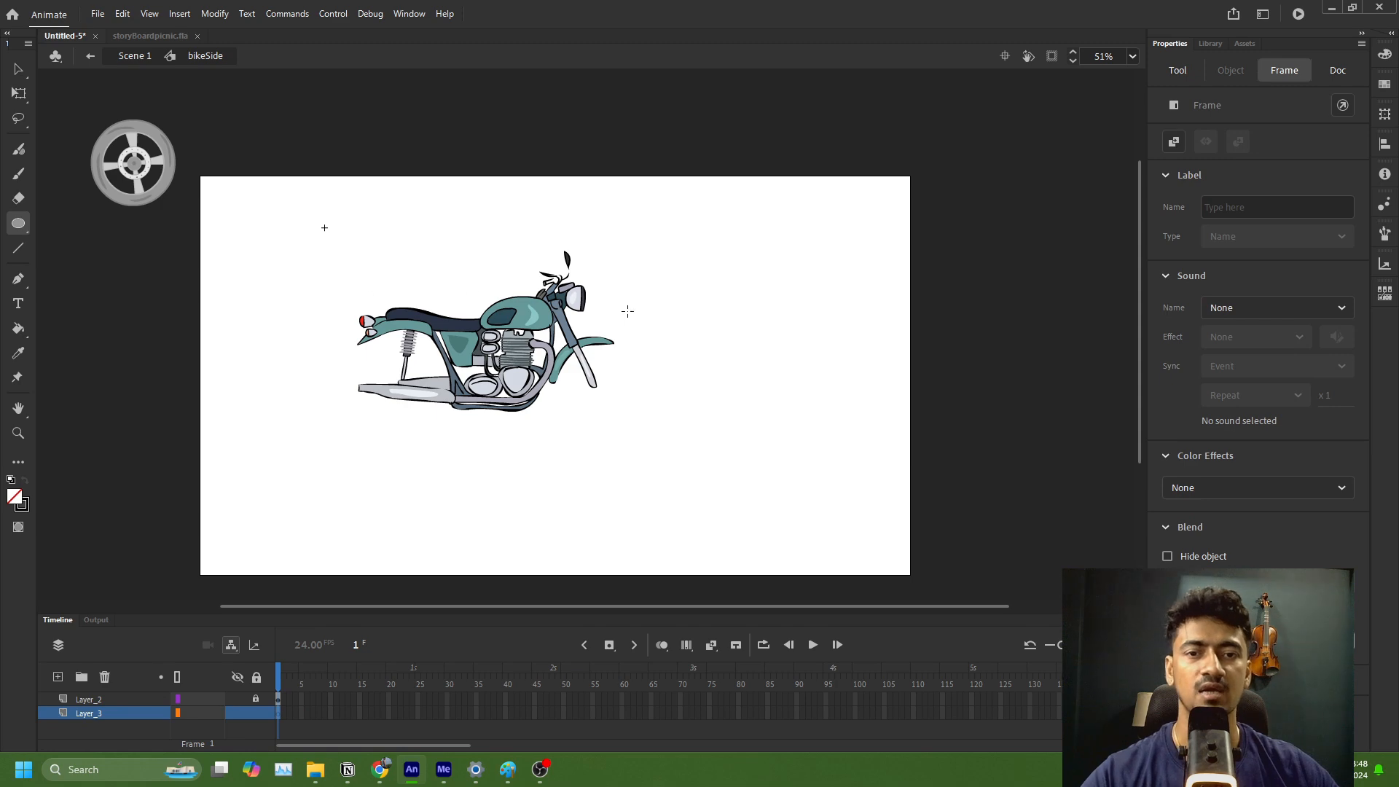
left_click(665, 290)
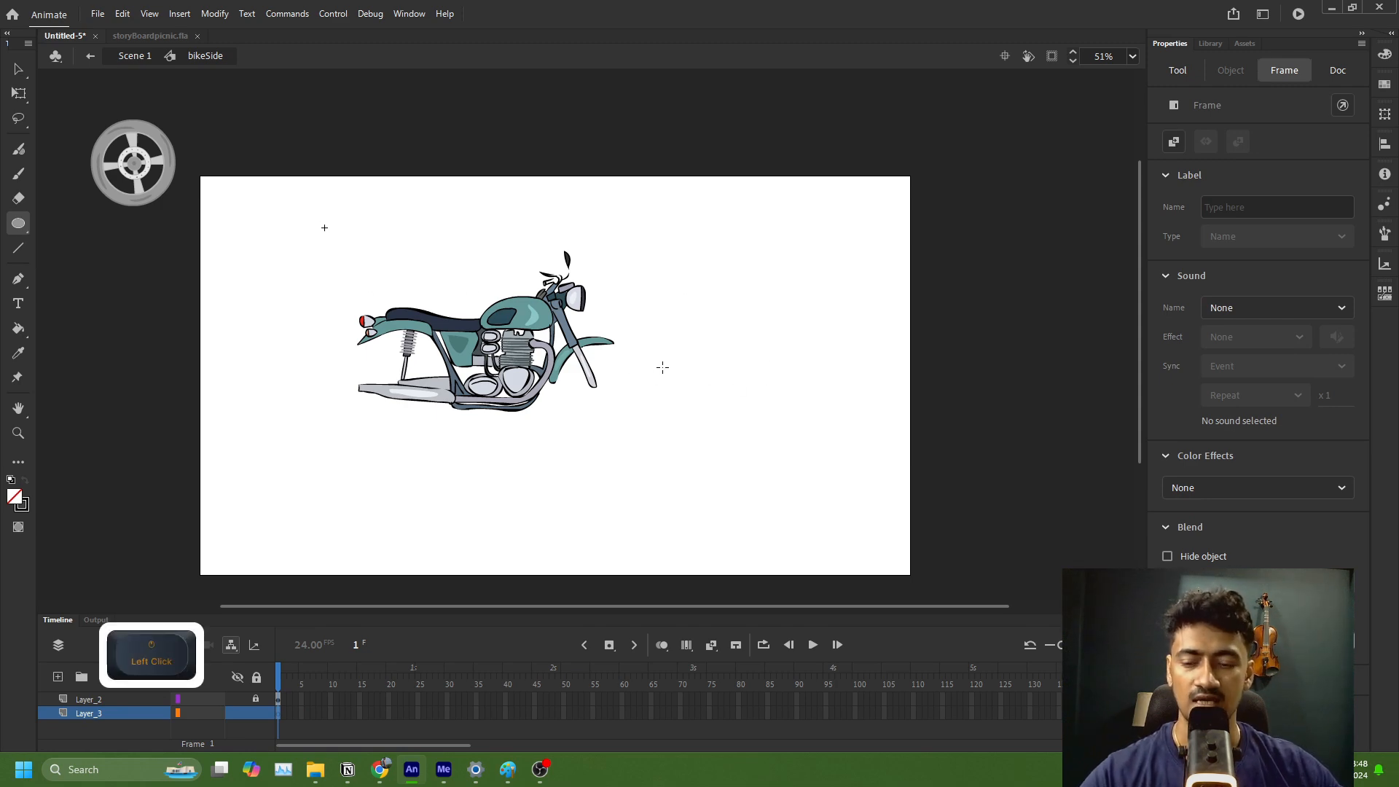
mouse_move(676, 287)
left_mouse_down()
mouse_move(802, 381)
mouse_move(796, 365)
left_mouse_up()
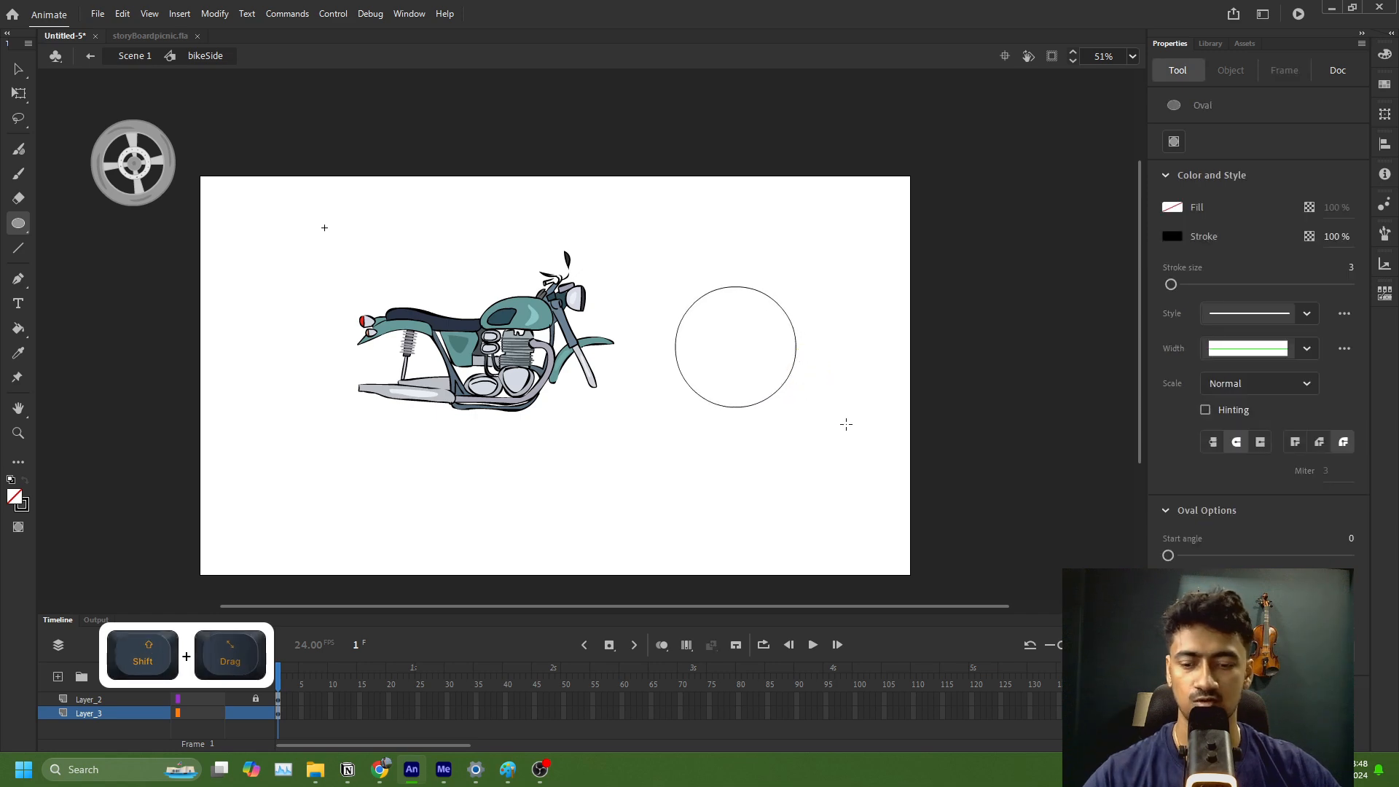
key("ctrl+z")
Step: Try stroke size 6 with test ovals in front of the motorcycle, undoing each one
left_click(1352, 268)
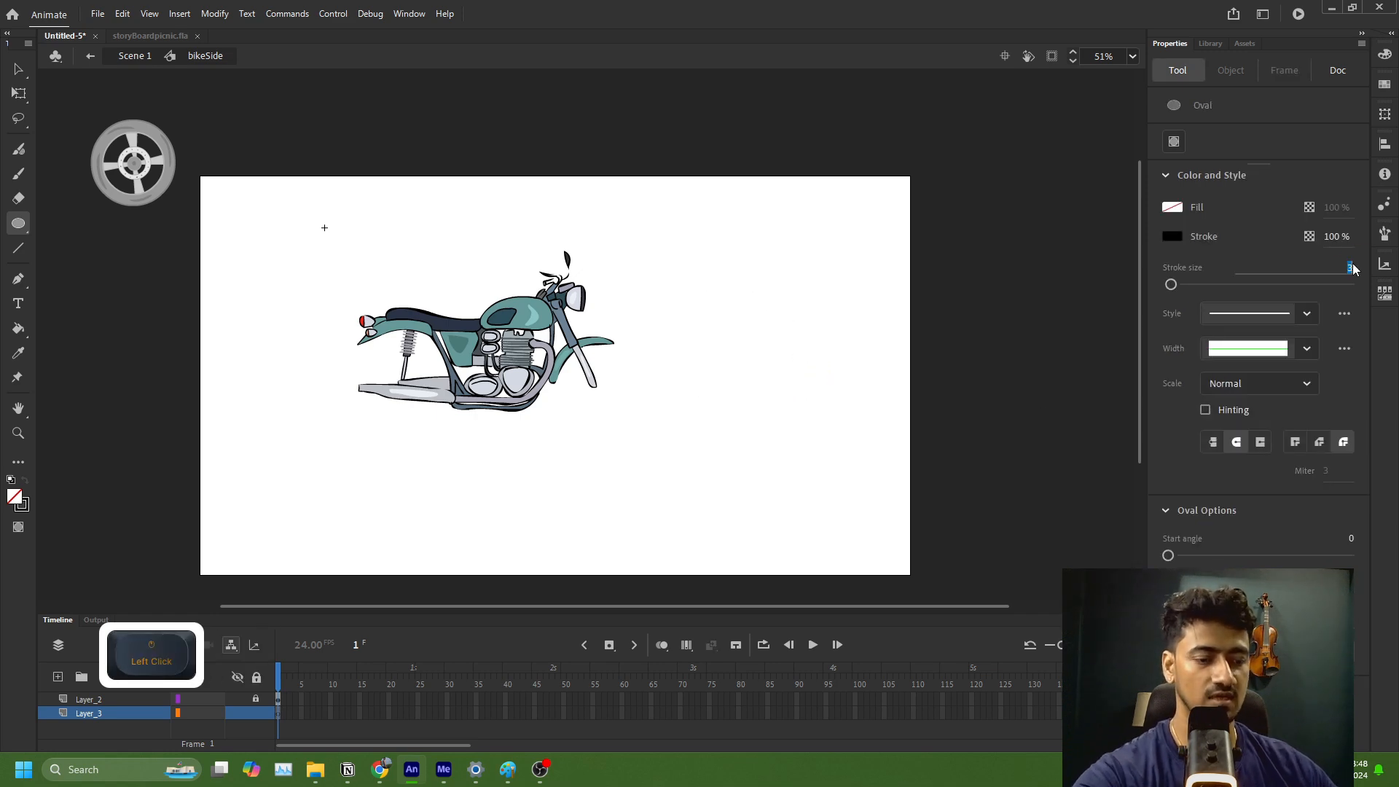
type("6")
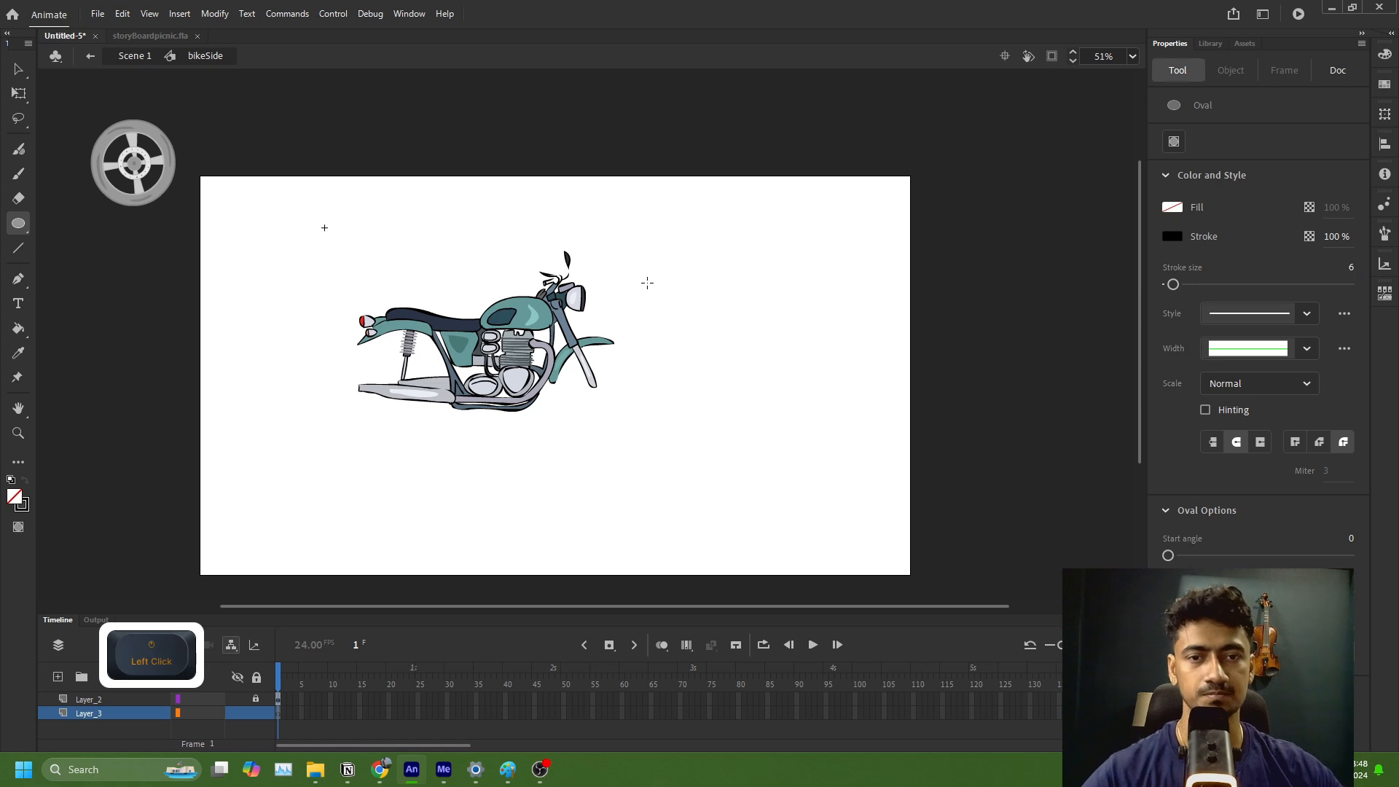
left_click_drag(647, 282, 733, 370)
key("ctrl+z")
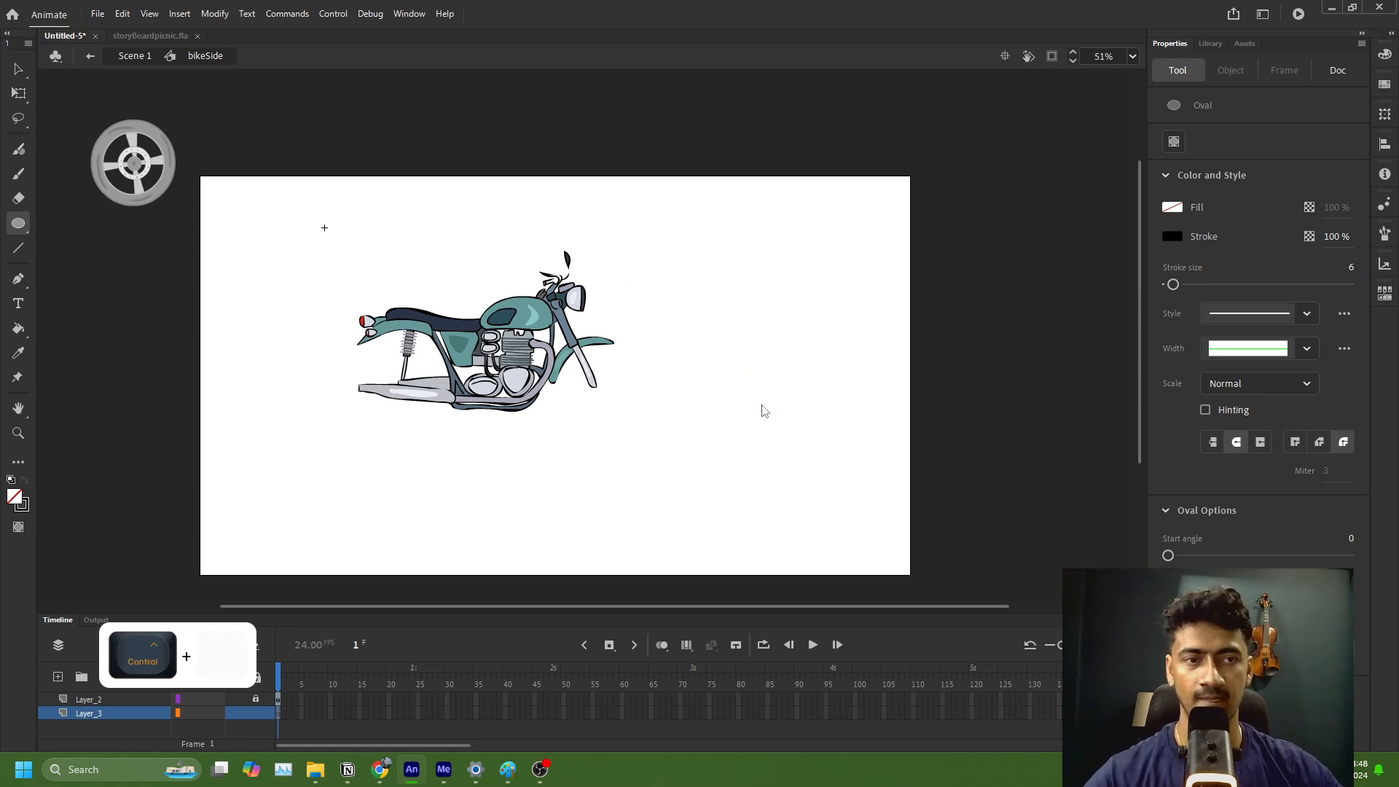
left_click(17, 225)
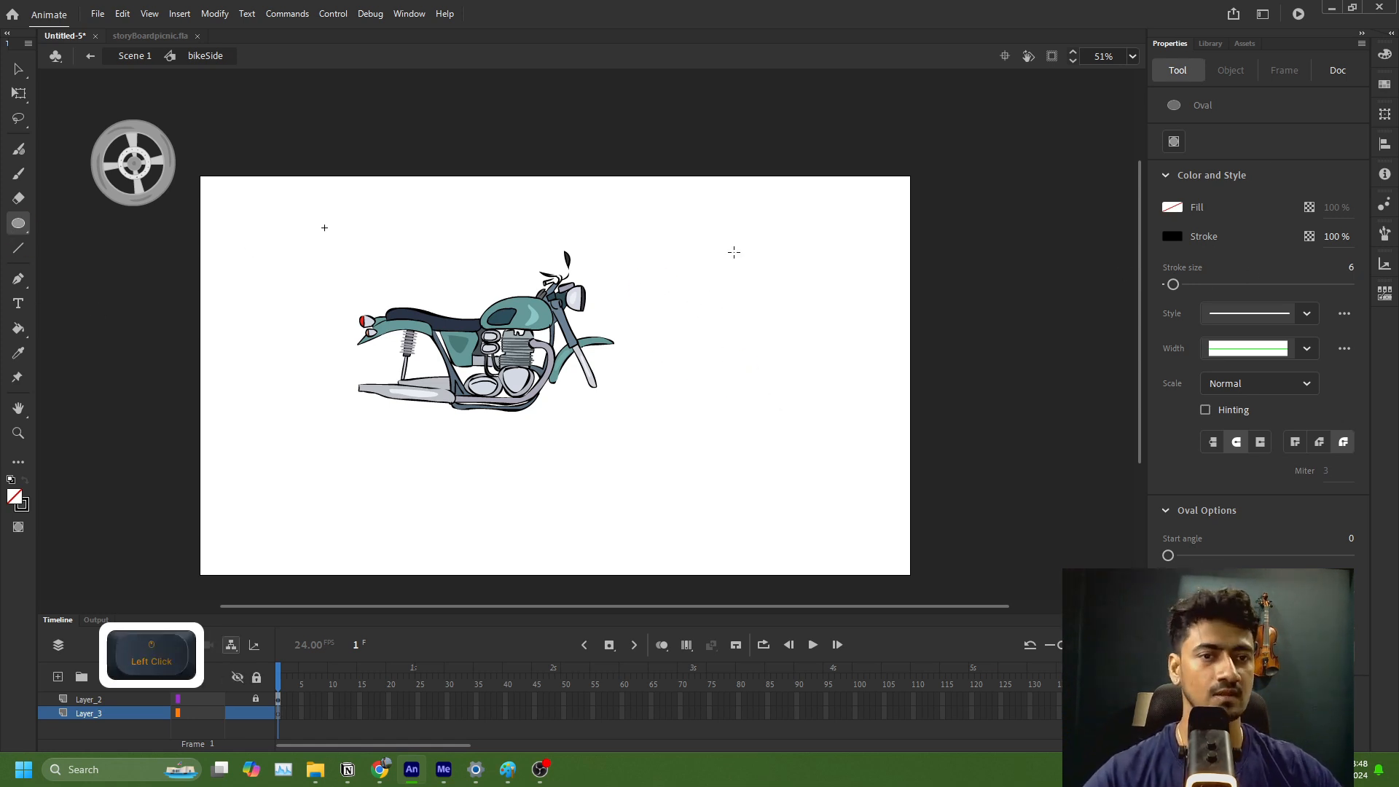
scroll(646, 304, "up", 2)
left_click_drag(635, 231, 790, 378)
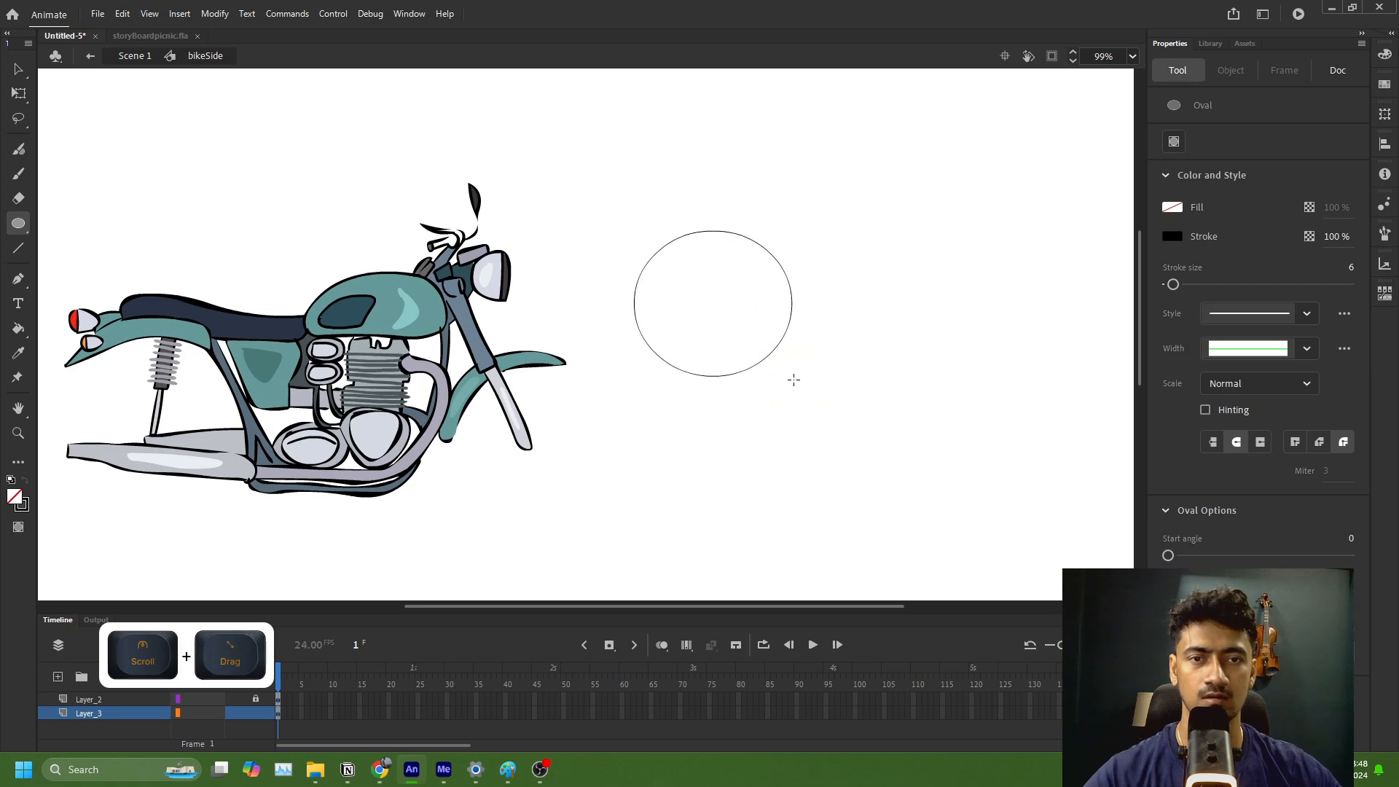
key("ctrl+z")
Step: Try stroke sizes 33 and 9 with test circles in front of the motorcycle, undoing each one
left_click_drag(1184, 284, 1197, 284)
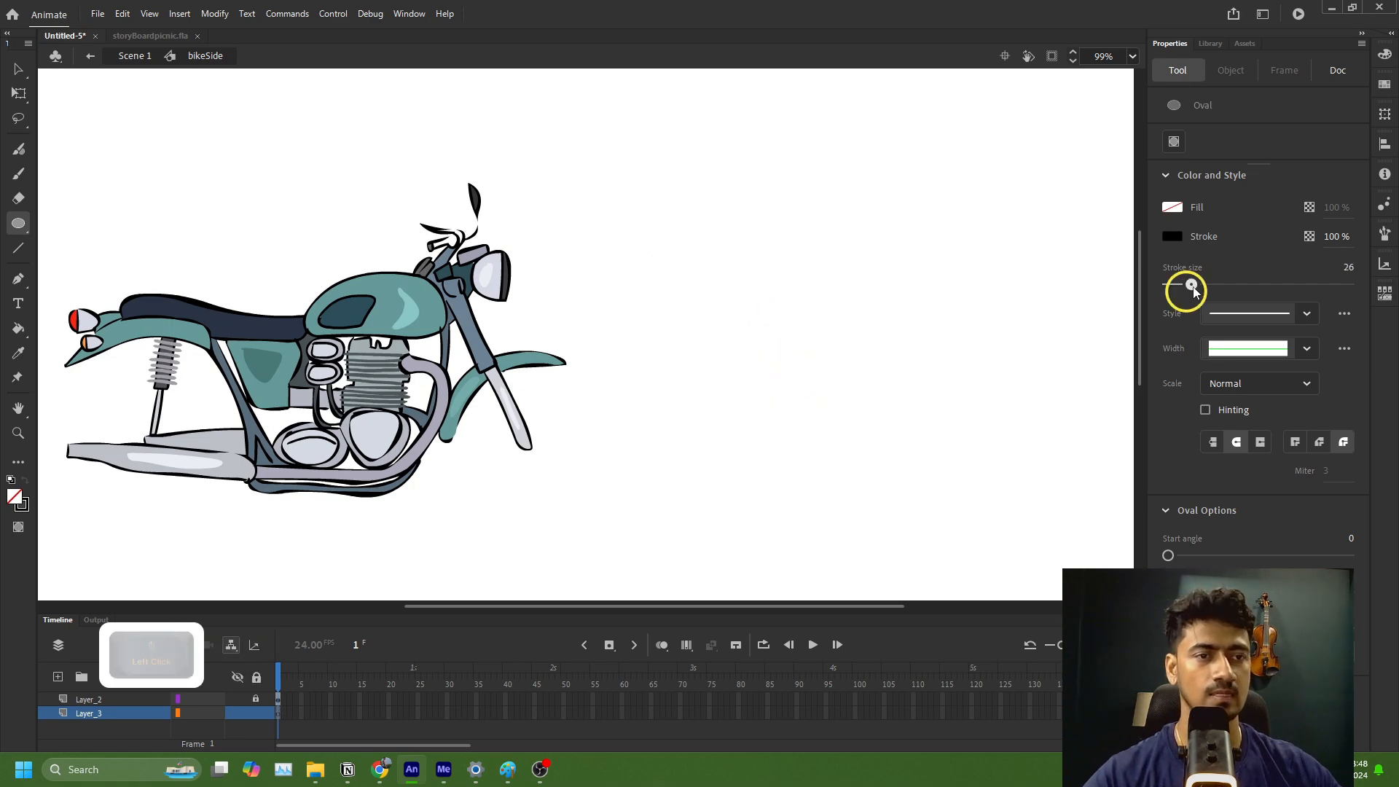
left_click_drag(744, 218, 847, 361)
key("ctrl+z")
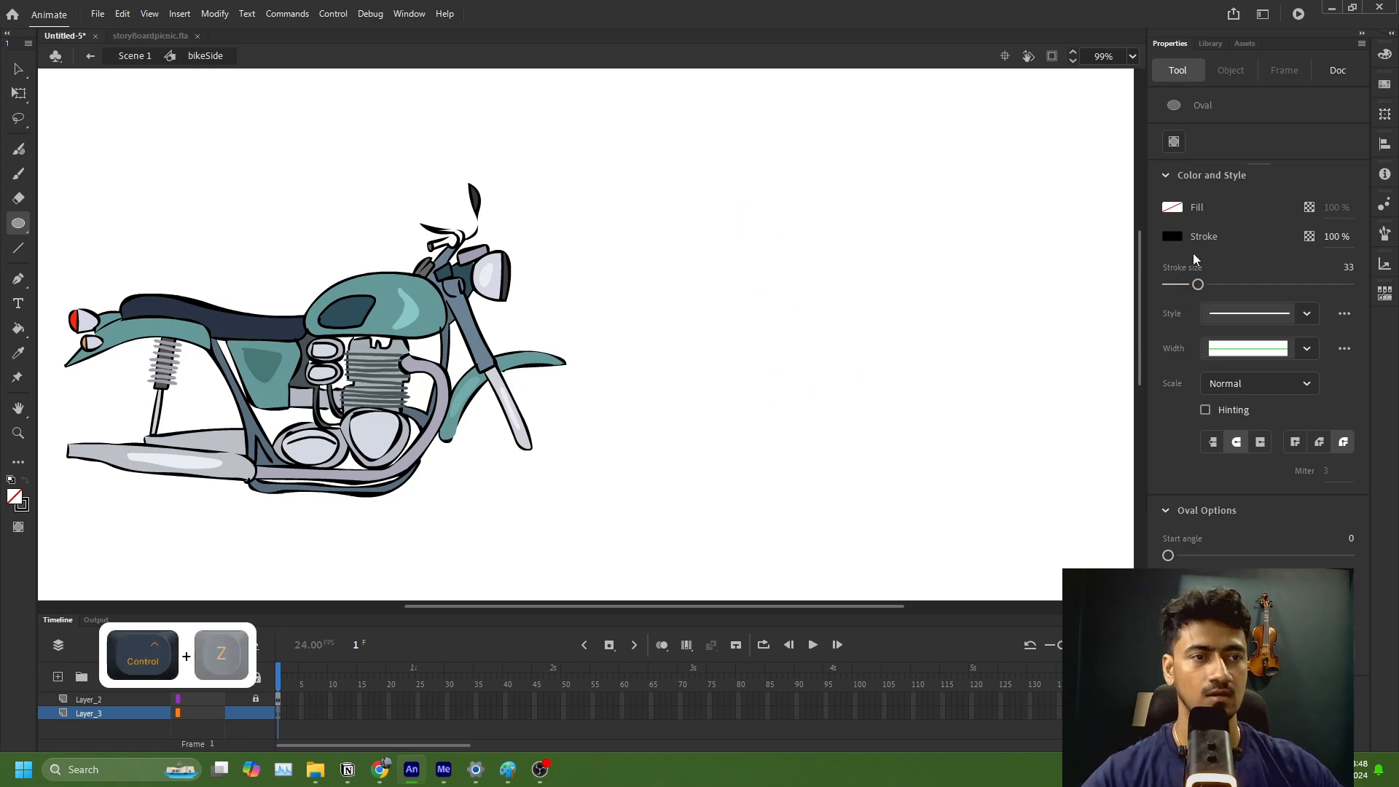
left_click_drag(1188, 286, 1177, 290)
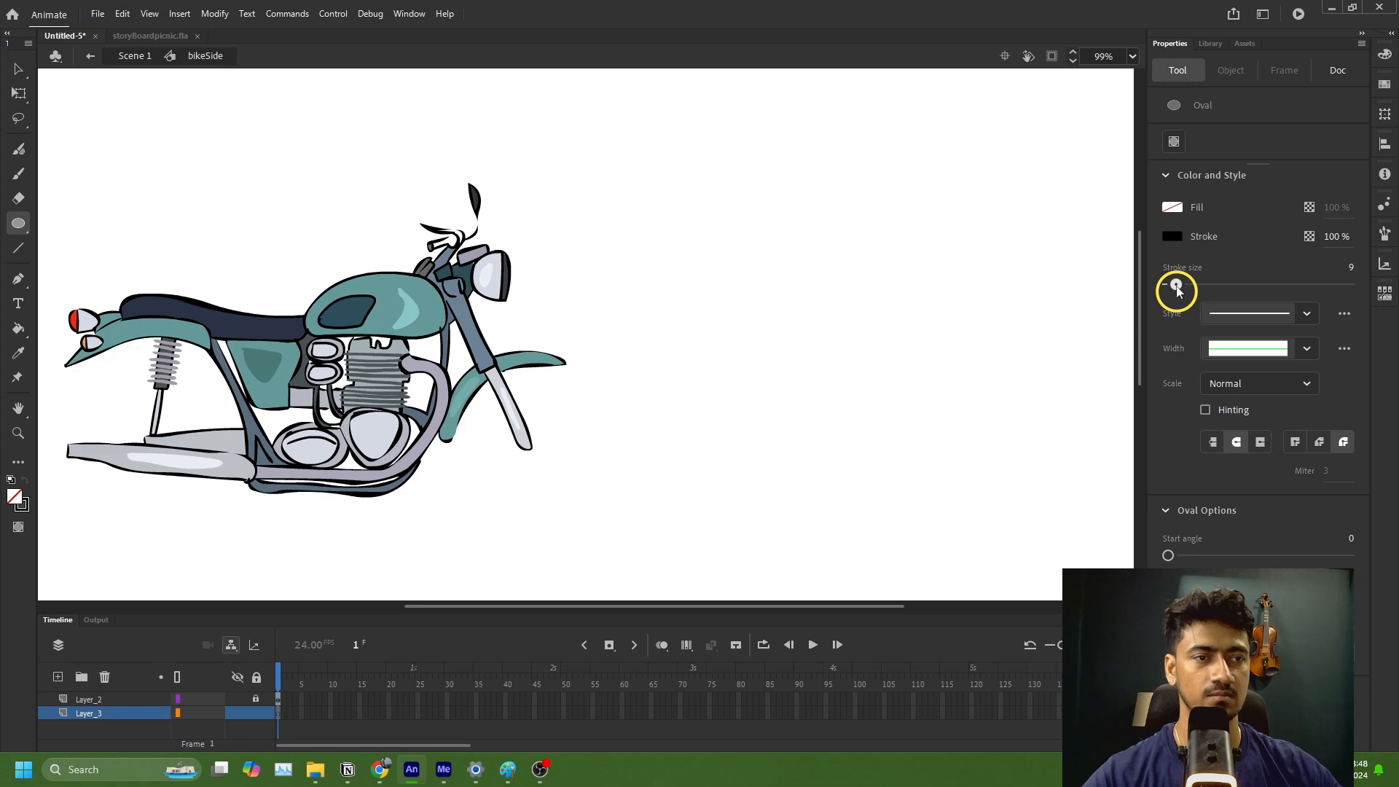
left_click_drag(712, 209, 895, 347)
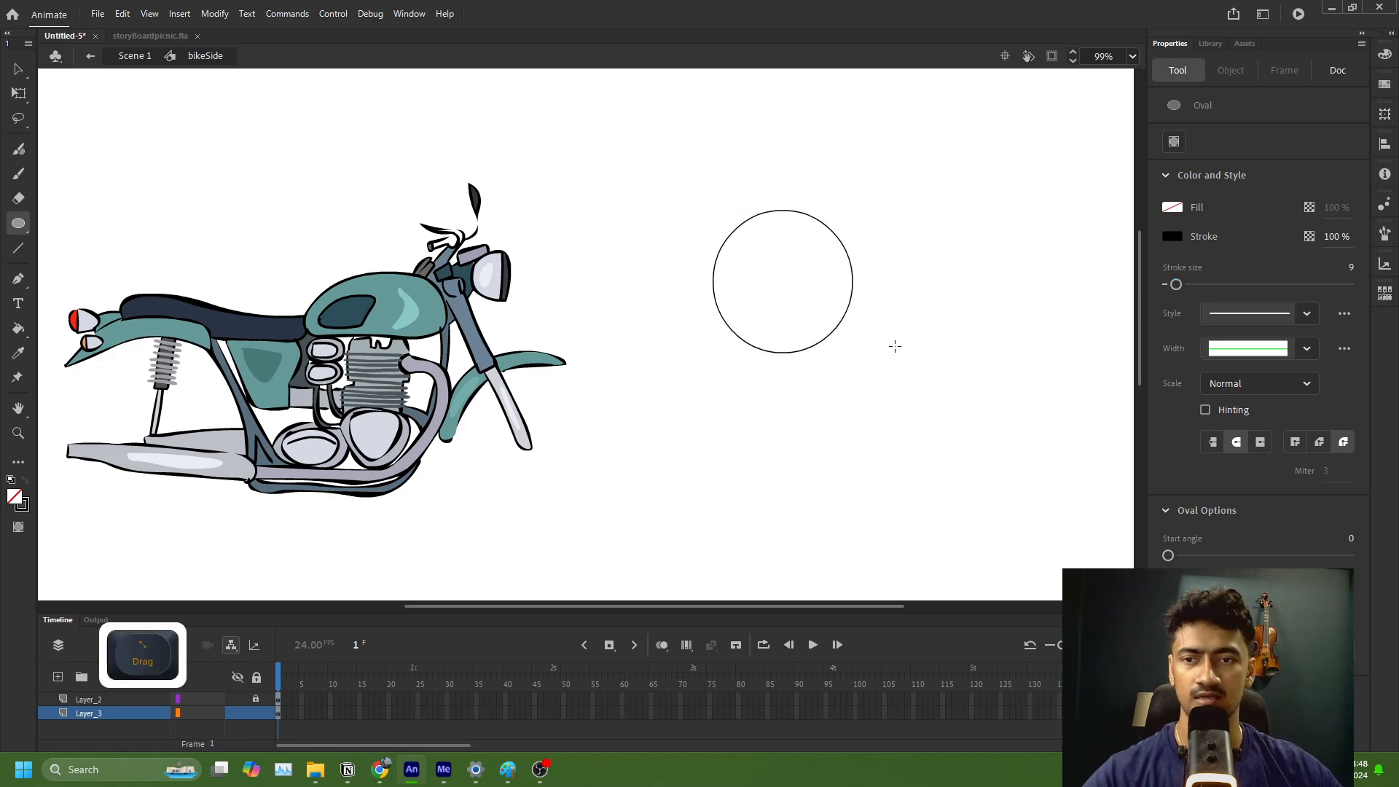
key("ctrl+z")
Step: Set the stroke size to 11 and draw a large unfilled circle in front of the motorcycle as the wheel's outer edge
left_click(1181, 288)
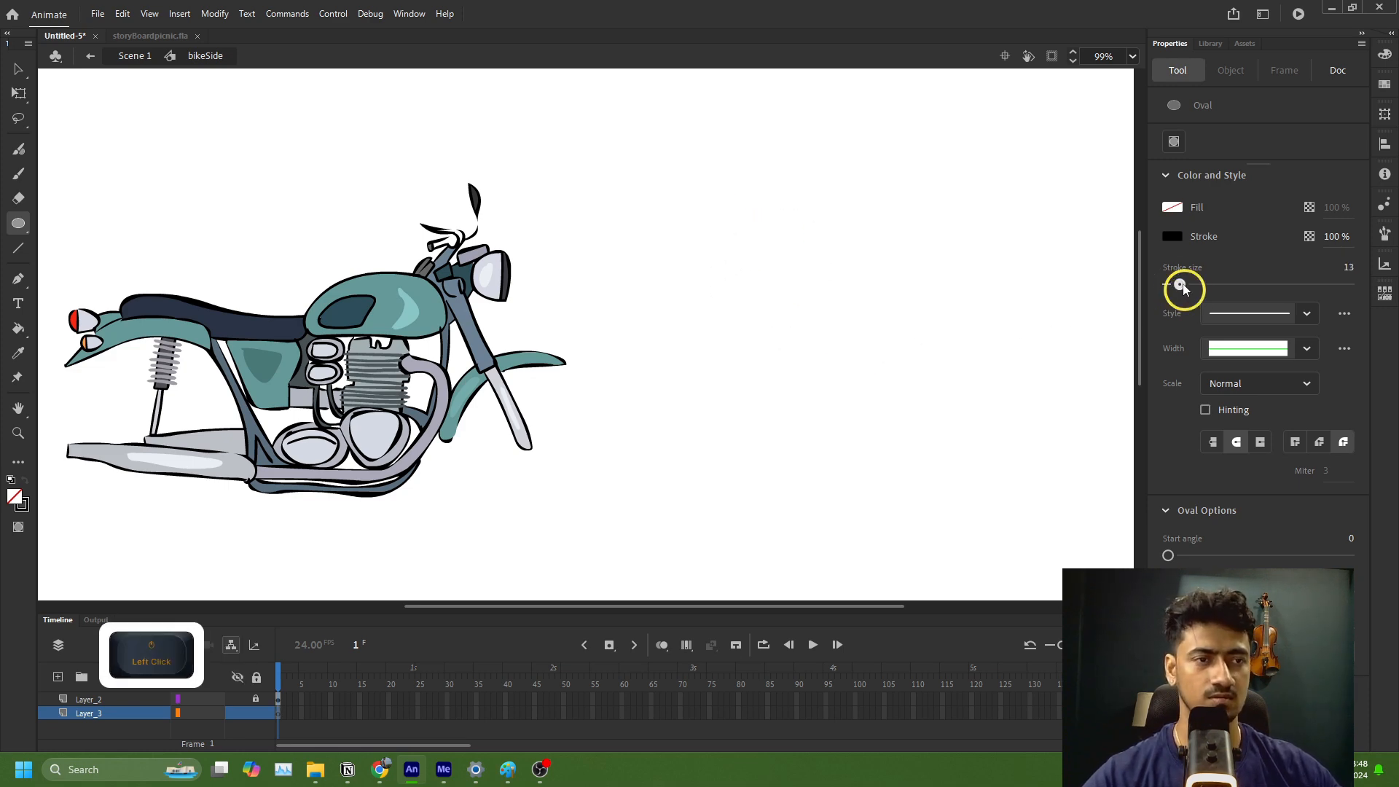
left_click_drag(1184, 290, 1179, 290)
mouse_move(666, 231)
left_mouse_down()
mouse_move(762, 303)
mouse_move(834, 392)
left_mouse_up()
key("ctrl+z")
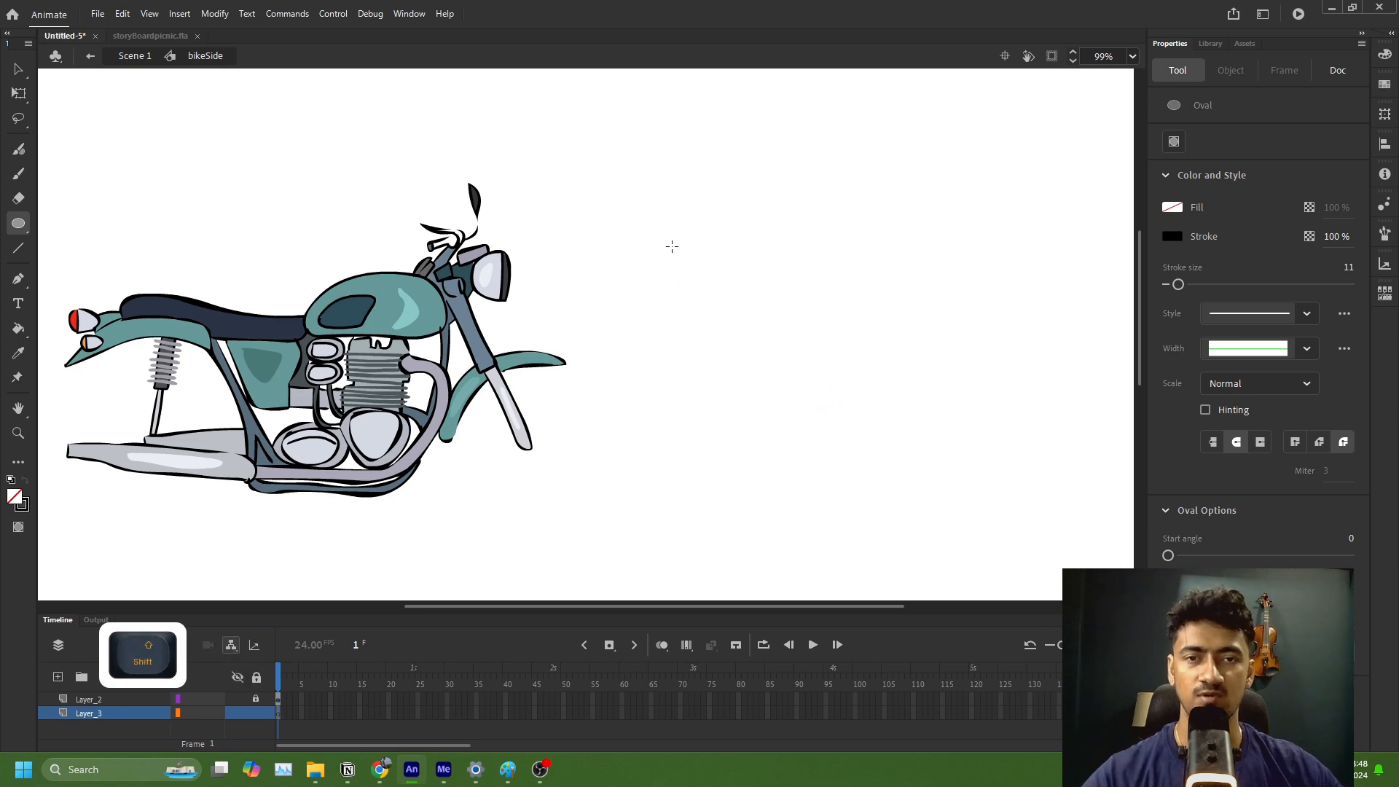
left_click_drag(672, 245, 860, 455)
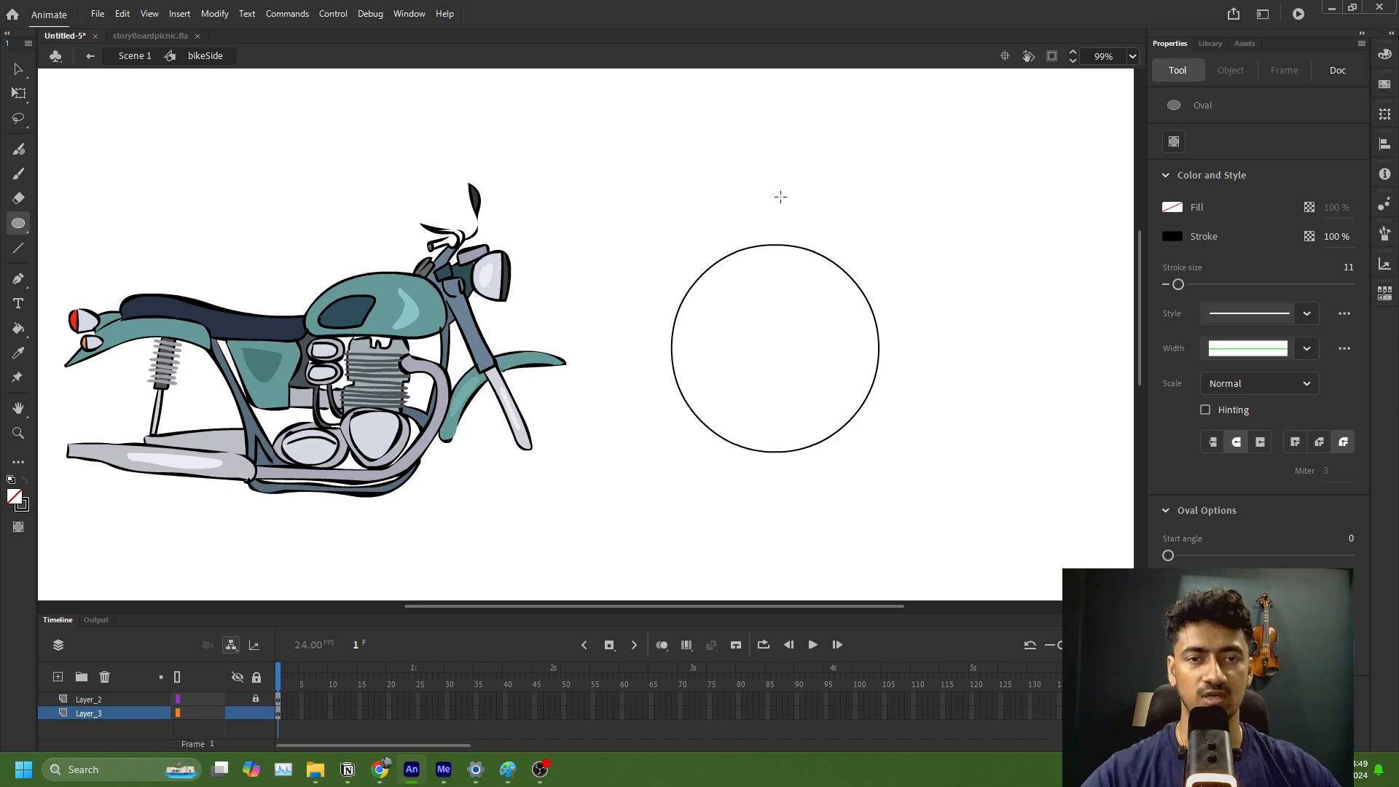
Step: Draw a second circle about 1069 wide and move it inside the large circle so both share the same centre
left_click(859, 135, "shift")
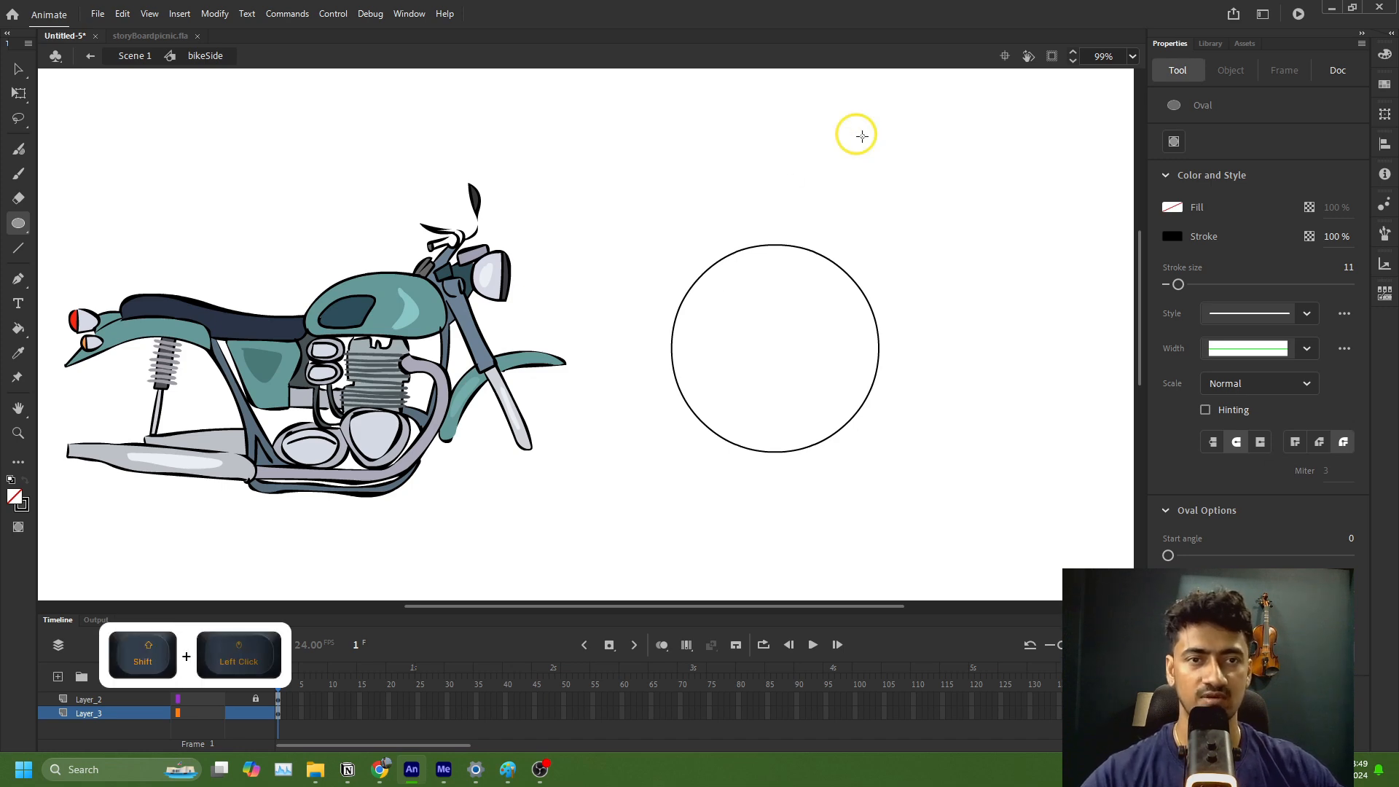
left_click_drag(862, 135, 986, 285)
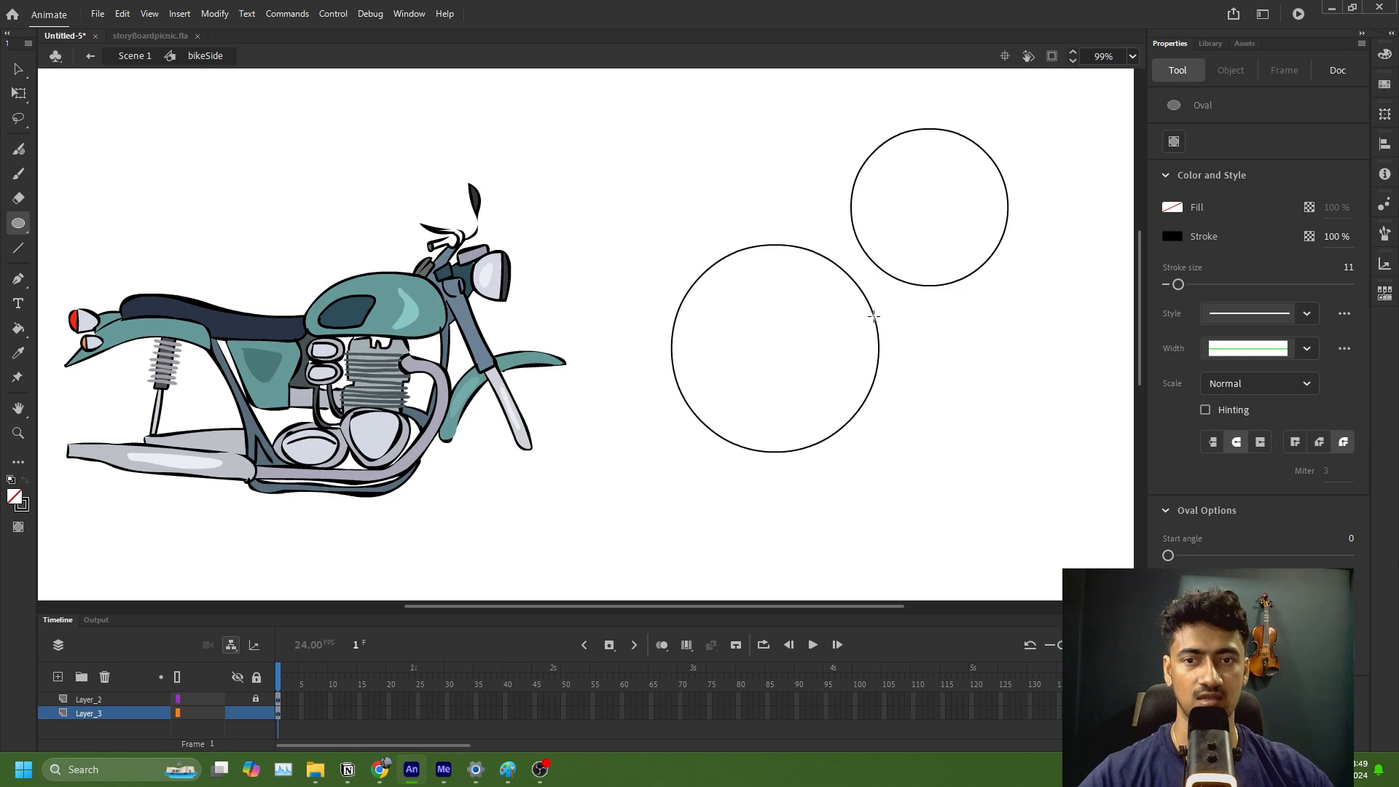
key("q")
left_click(949, 287)
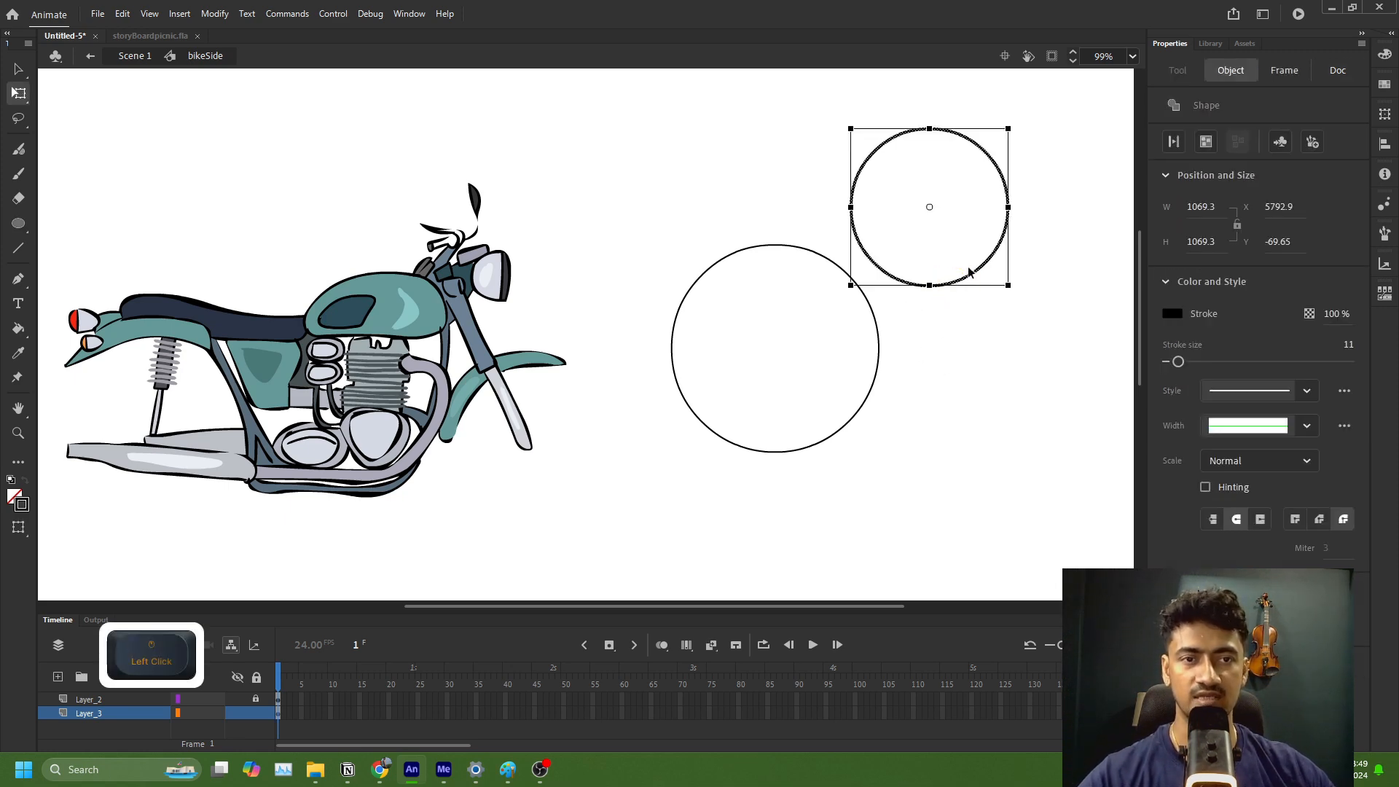
left_click_drag(981, 269, 829, 411)
left_click(908, 392)
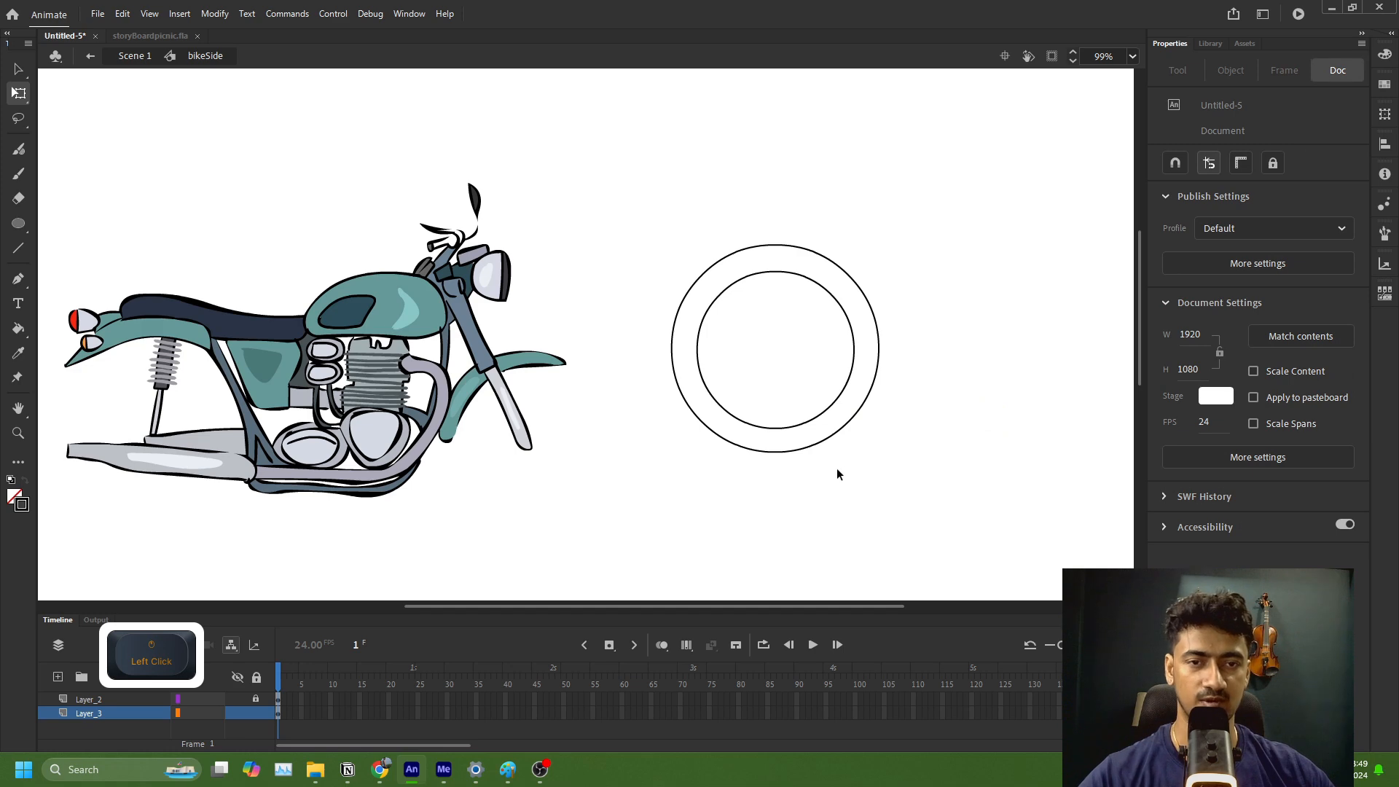
Step: Create a hub circle about 282 wide at the wheel's centre from a scaled-down duplicate of the inner circle
left_click(742, 423)
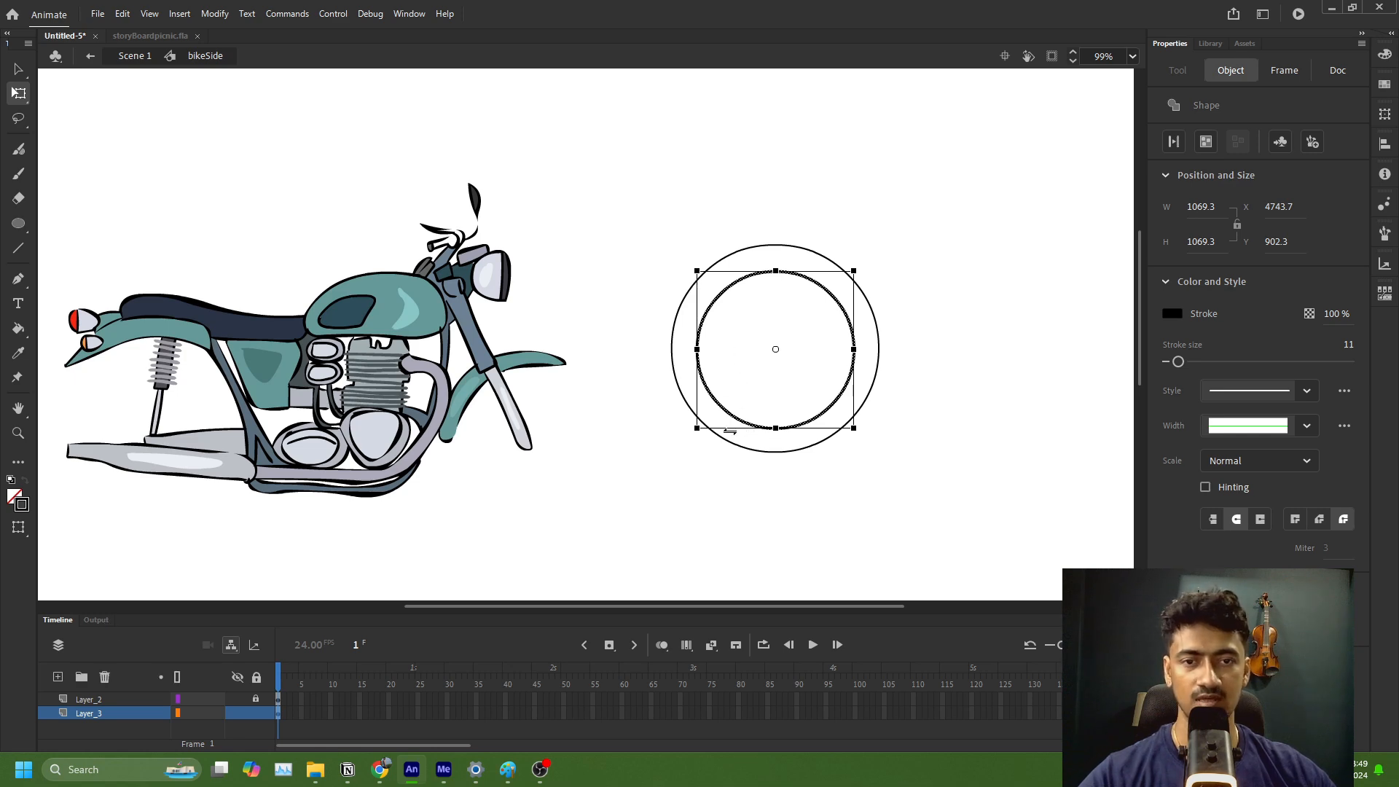
key("alt")
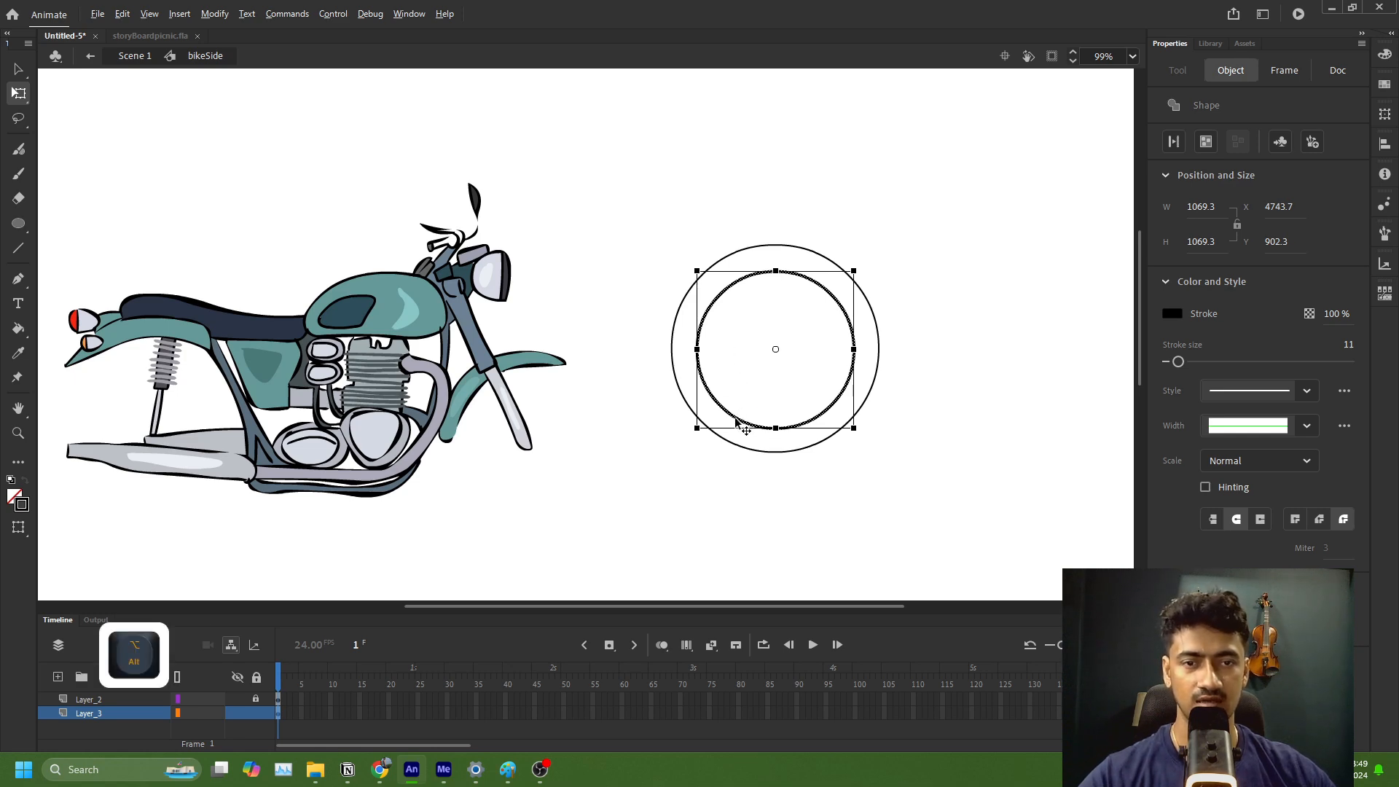
left_click_drag(736, 421, 917, 309)
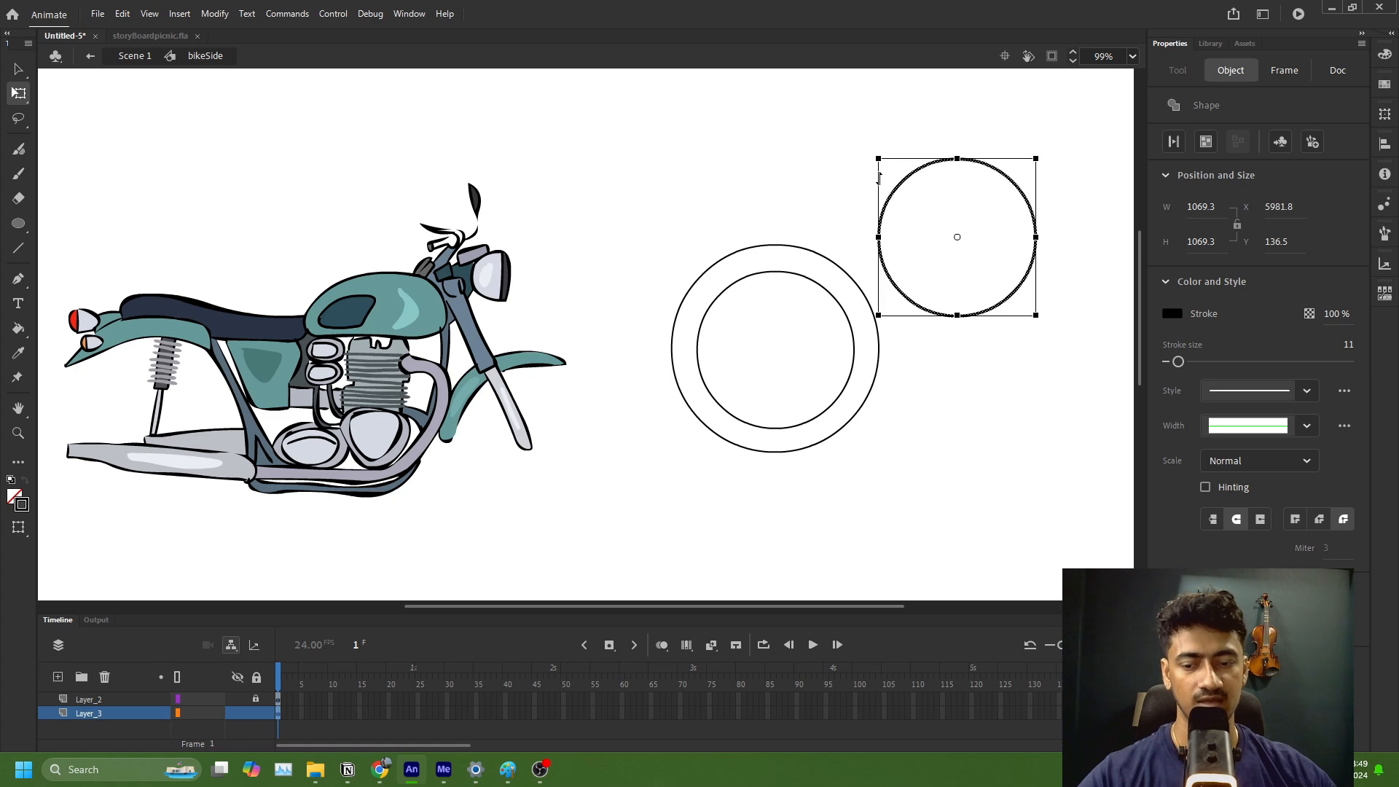
left_click_drag(877, 159, 915, 218)
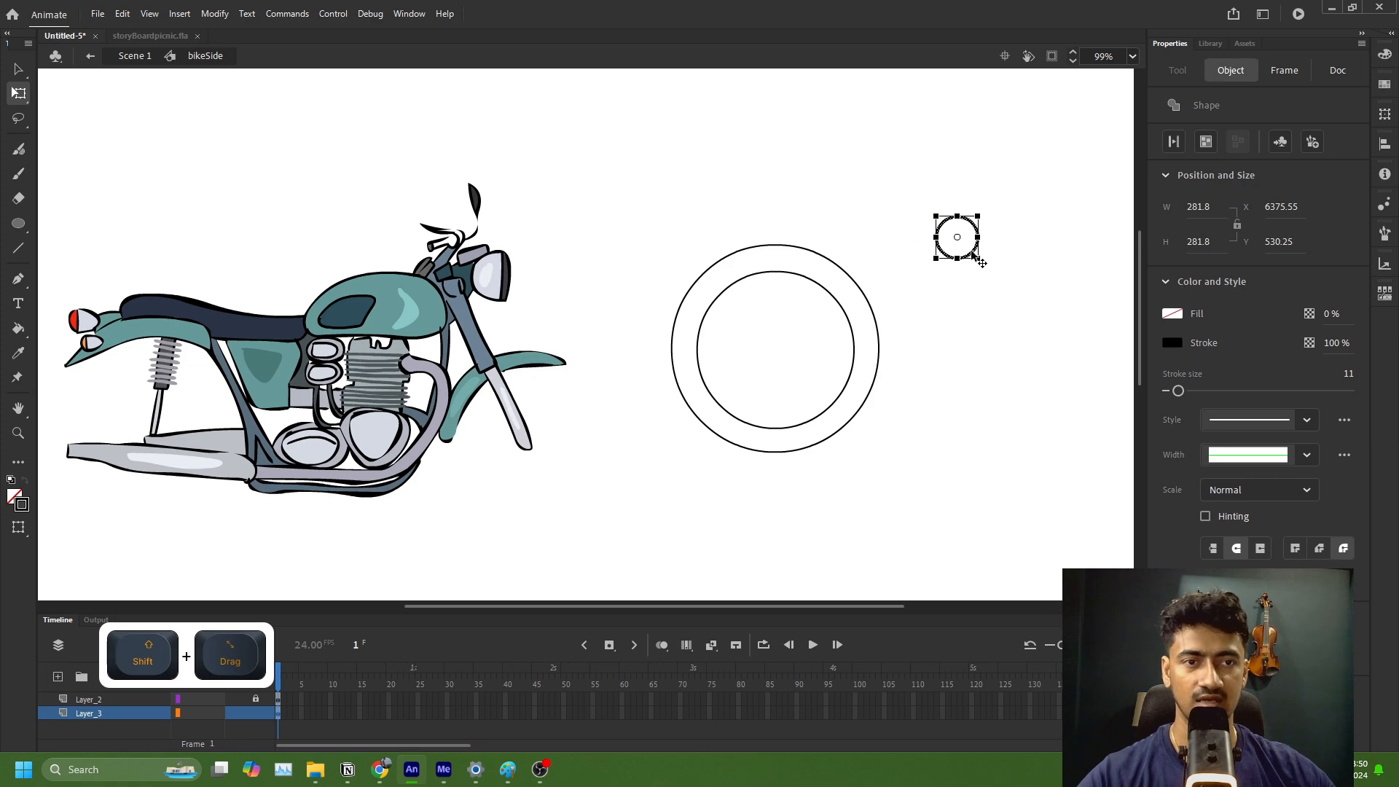
left_click_drag(975, 255, 800, 374)
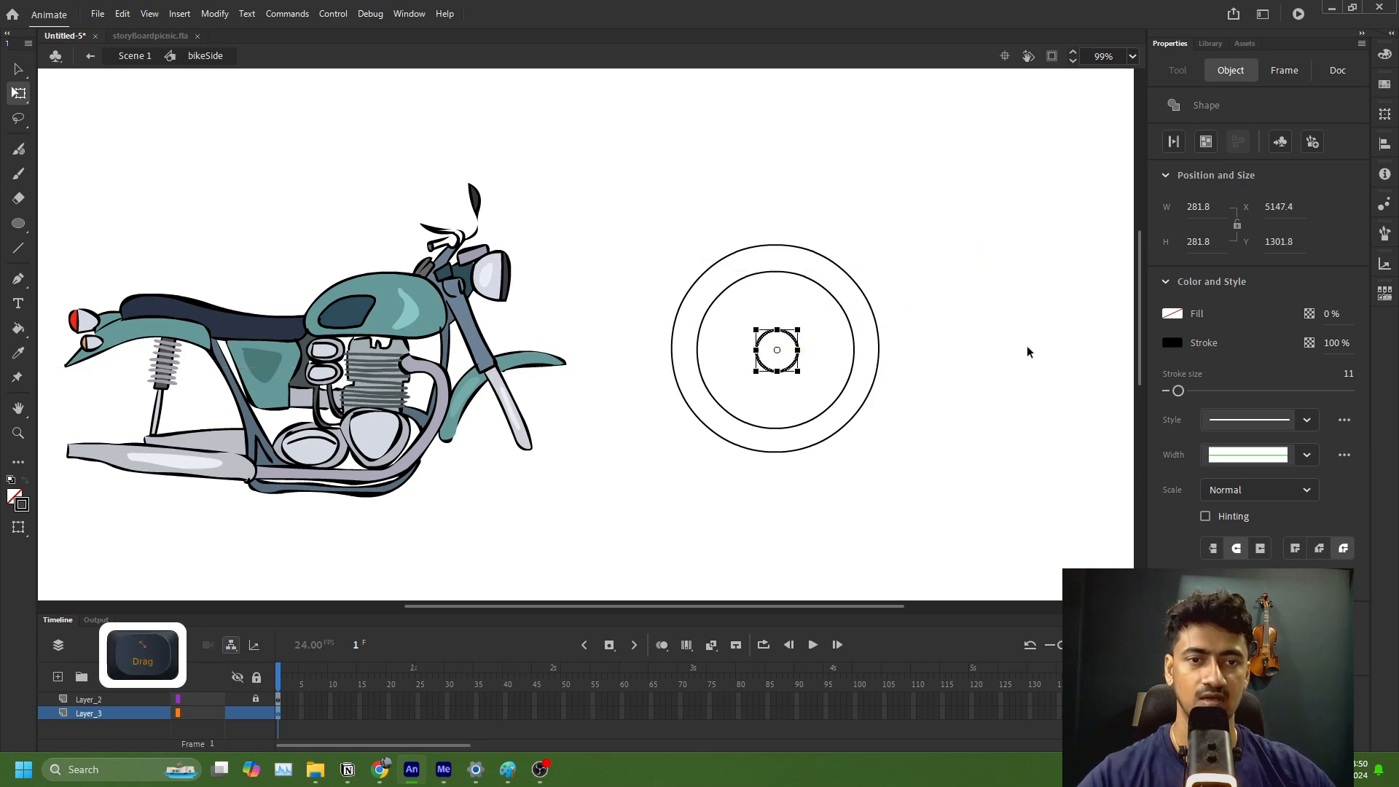
left_click(1012, 373)
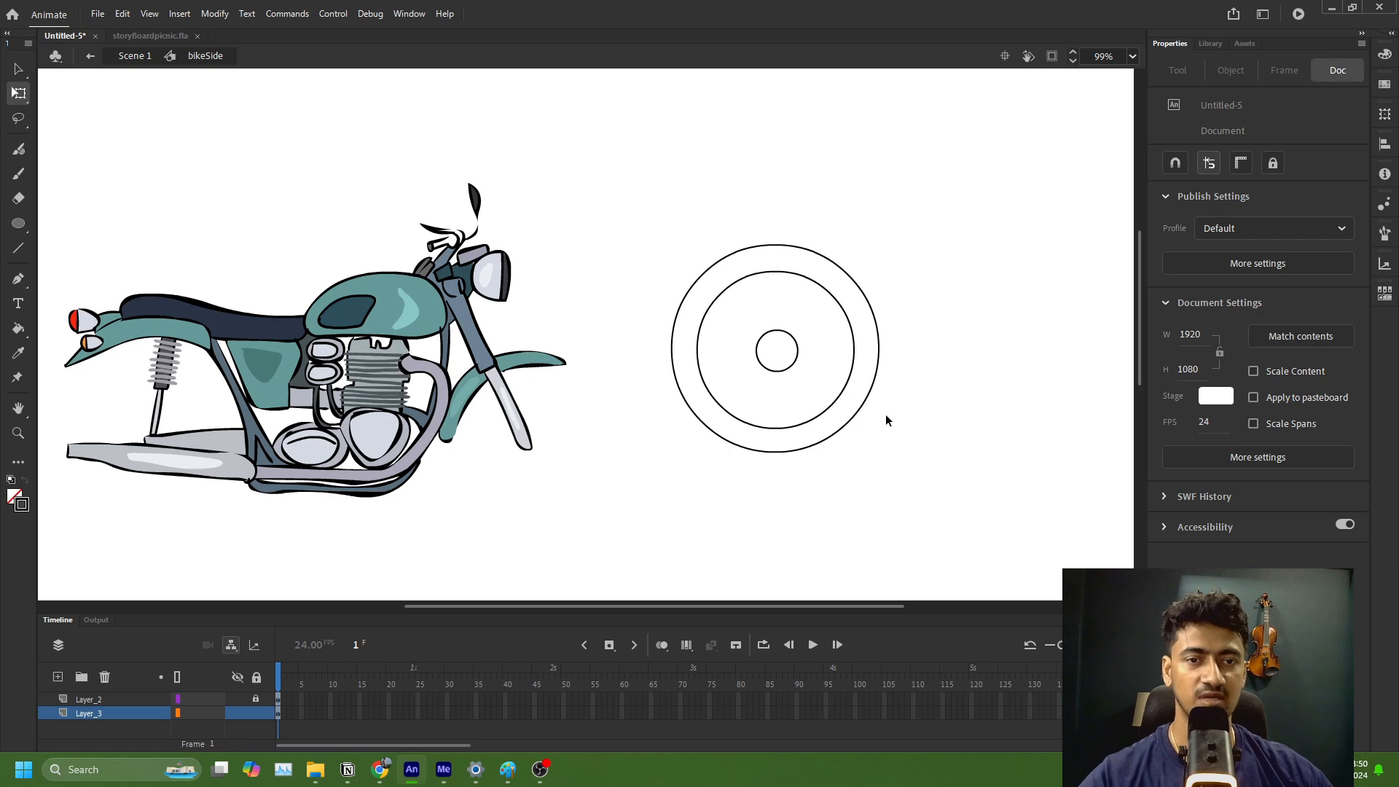
Step: Draw two pairs of spoke lines with the Line tool, above and below the hub, reaching the inner rim circle
left_click(20, 249)
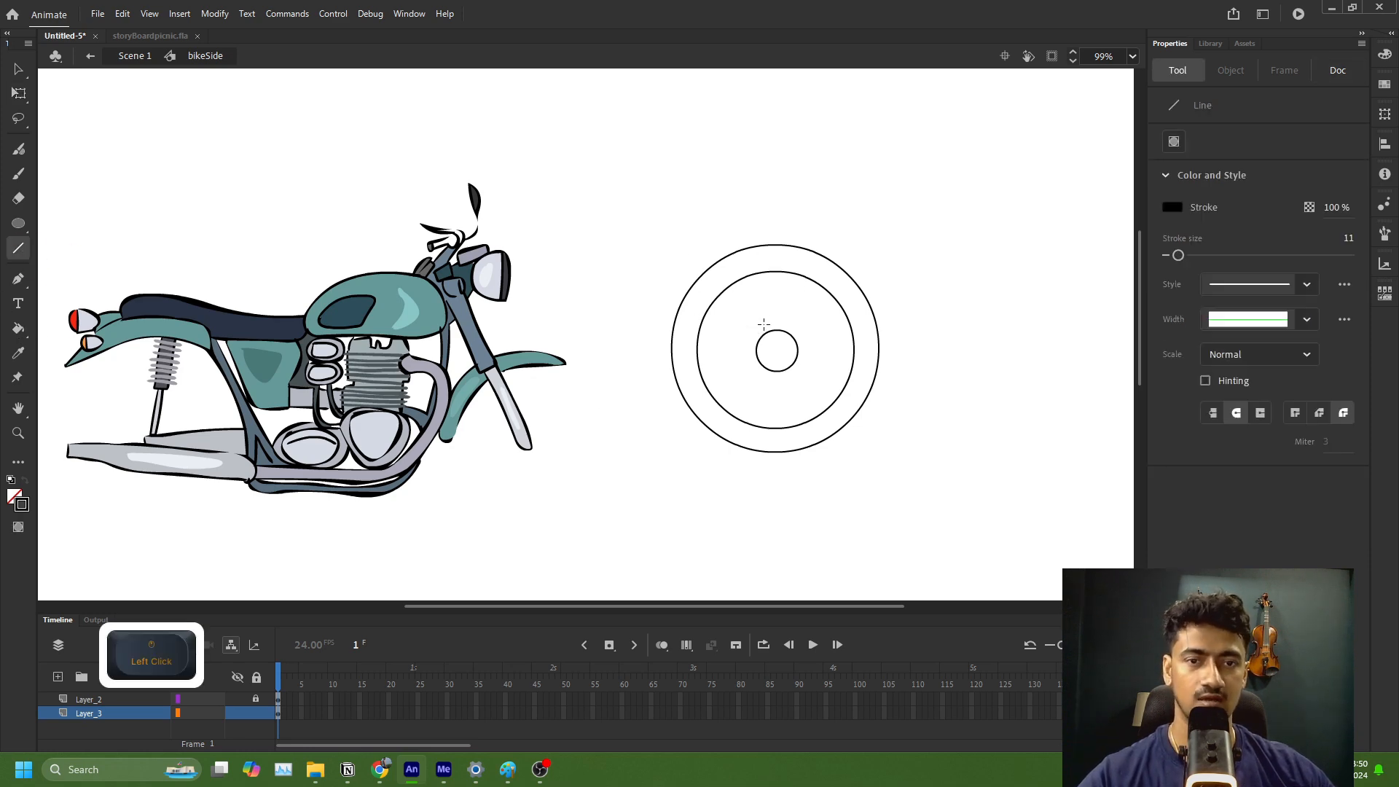
left_click_drag(767, 331, 763, 275)
left_click_drag(780, 334, 782, 277)
left_click_drag(772, 373, 775, 431)
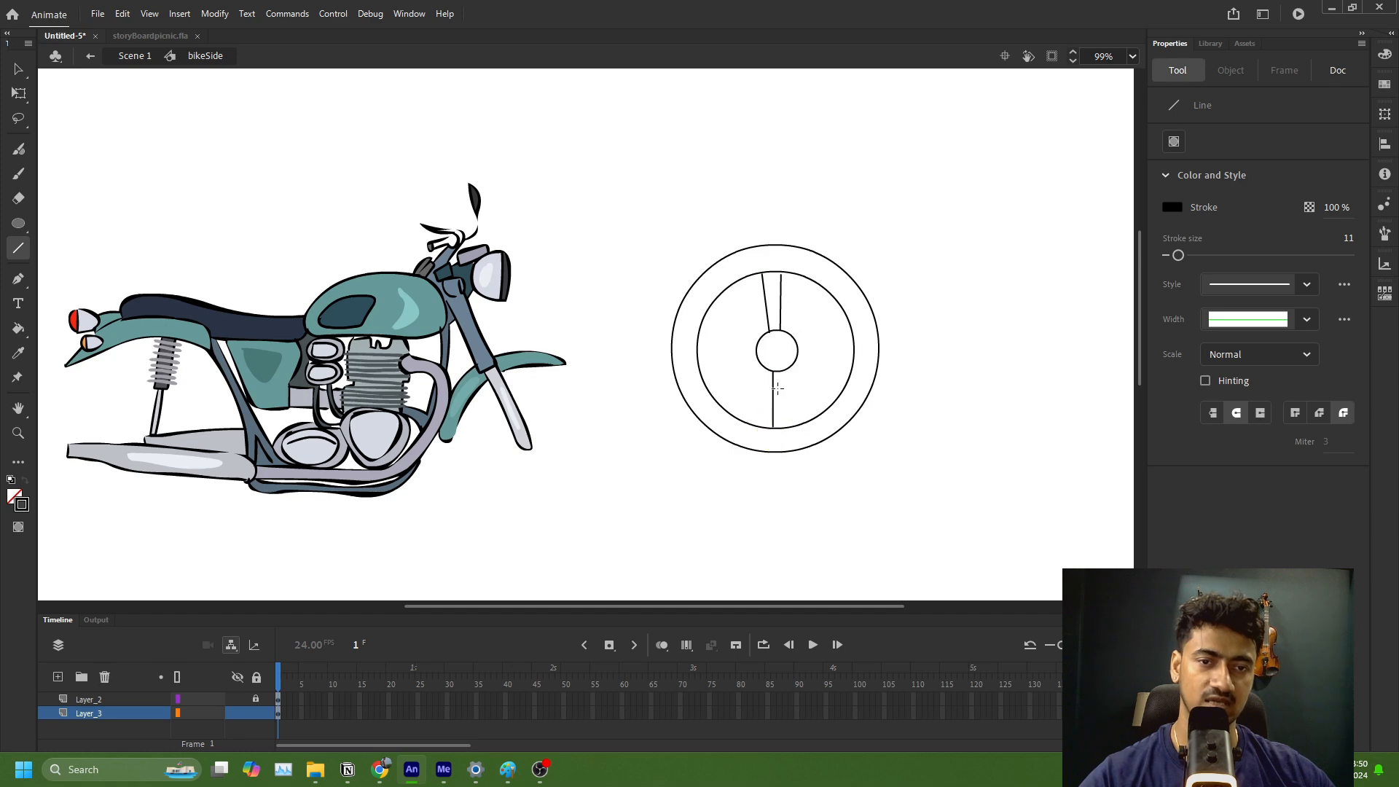
left_click_drag(783, 370, 791, 429)
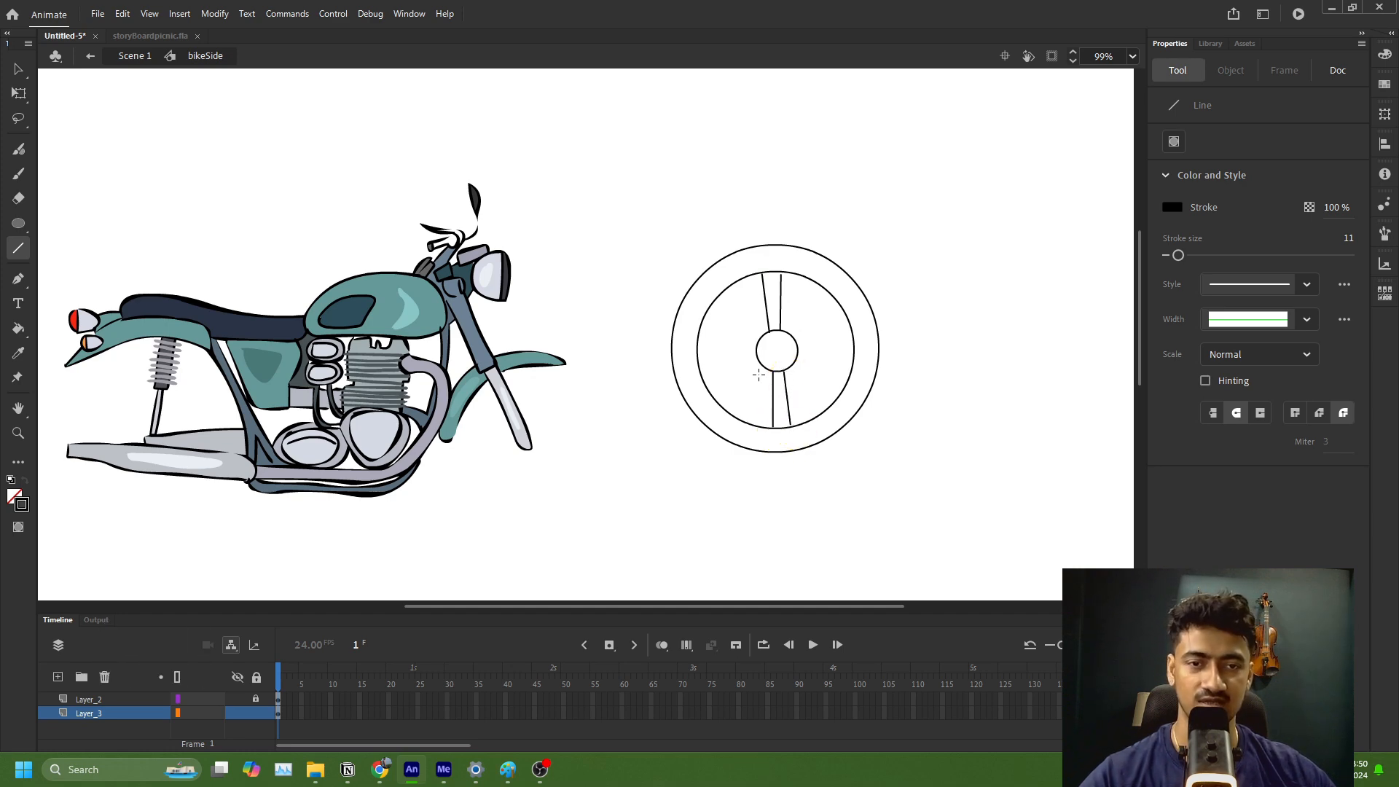
Step: Draw a pair of spoke lines on each side of the hub, rear and front, out to the inner rim circle
left_click_drag(755, 352, 701, 373)
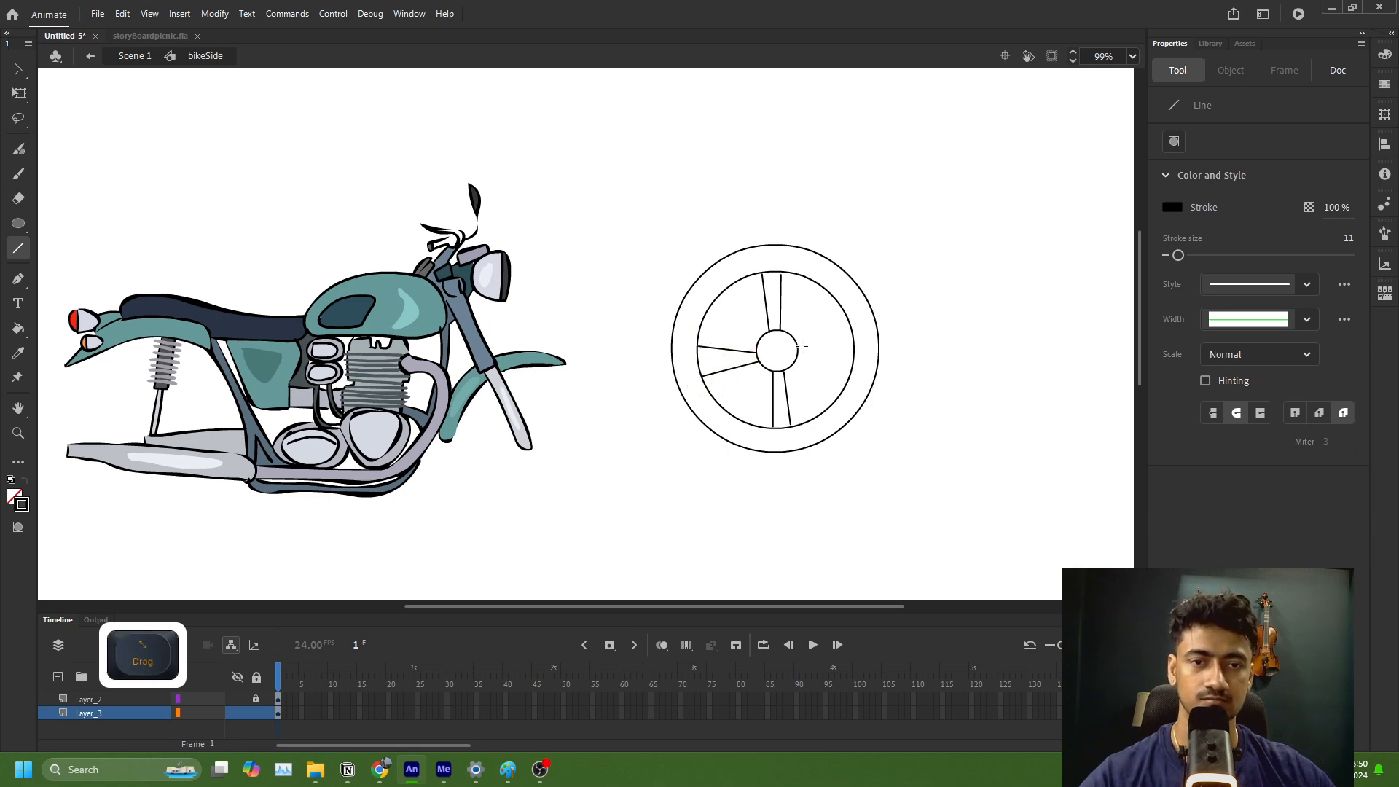
left_click_drag(799, 344, 848, 326)
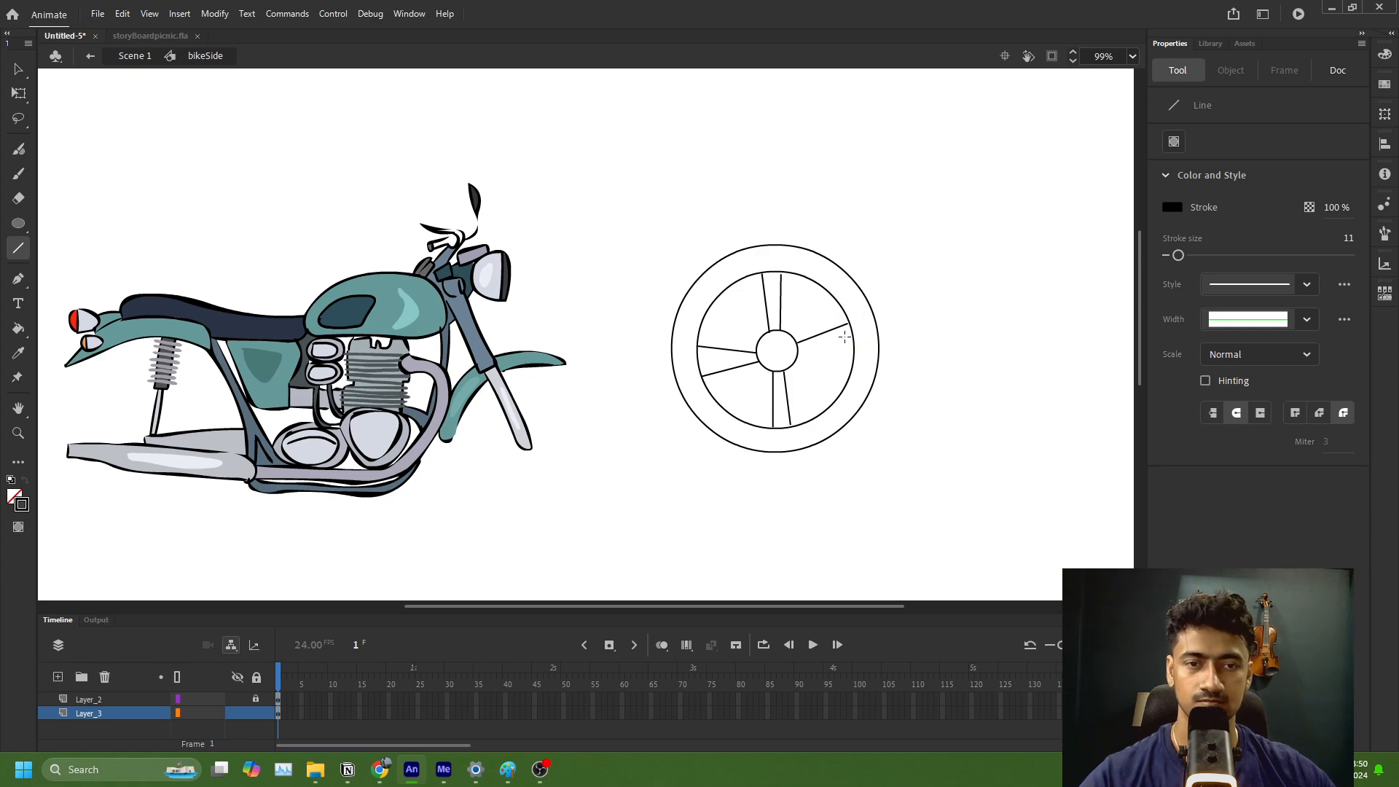
scroll(844, 337, "left", 5)
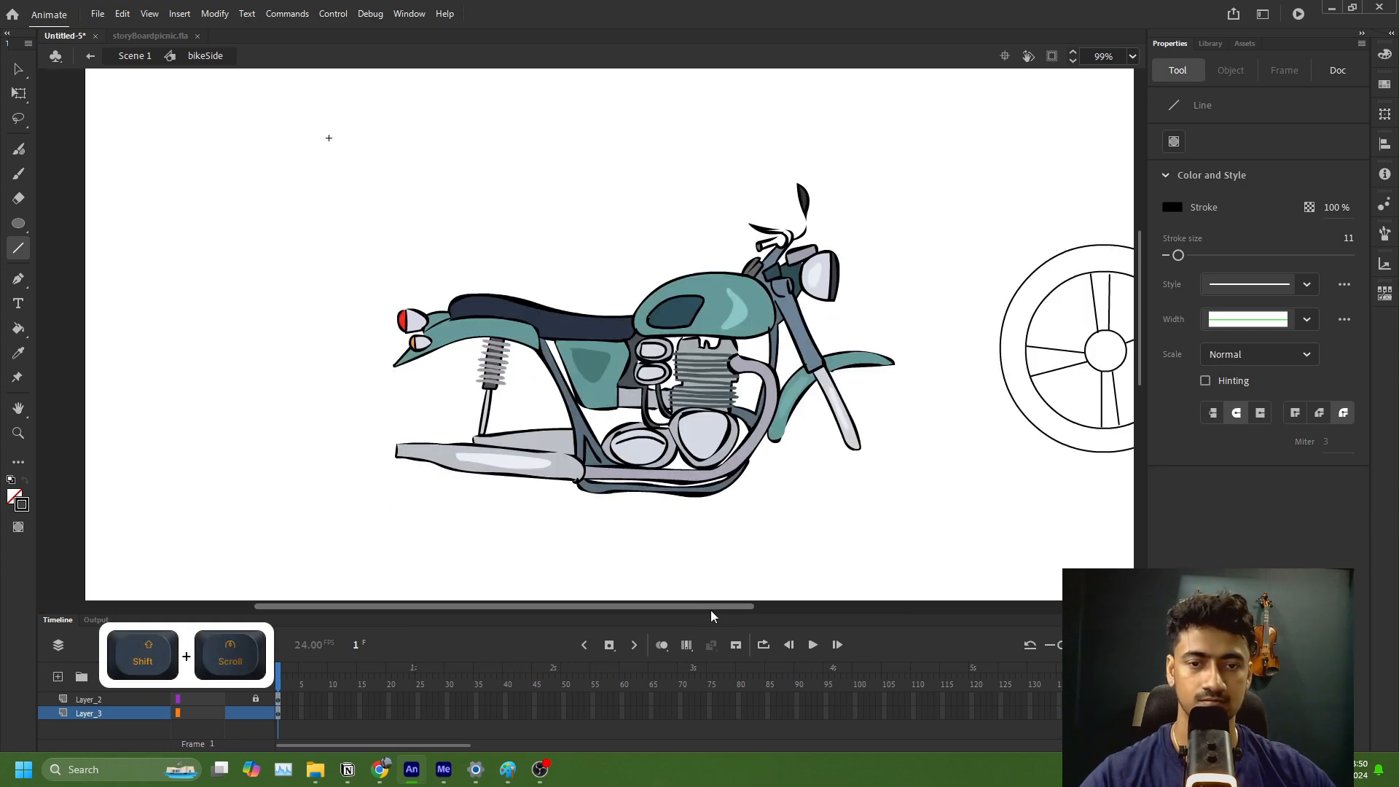
left_click_drag(714, 607, 887, 607)
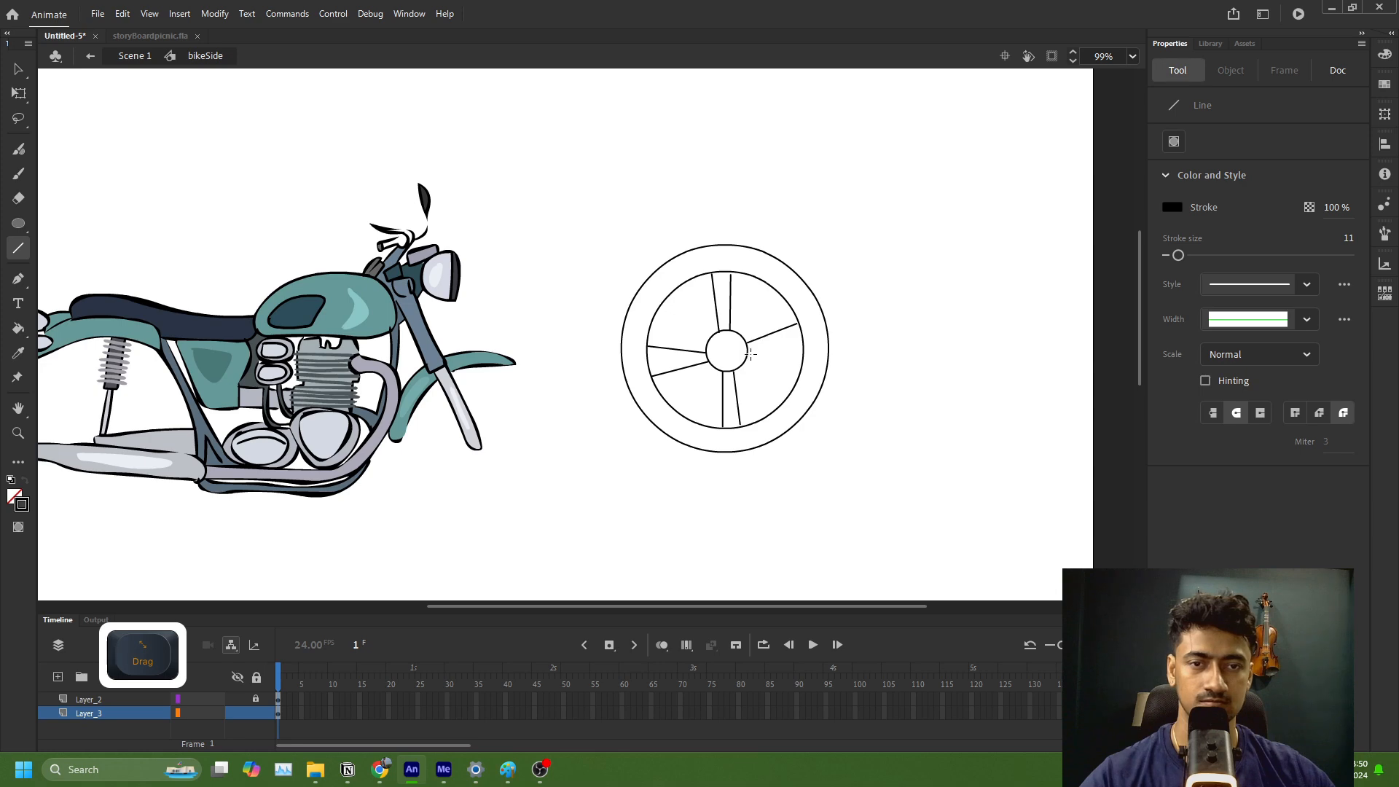
left_click_drag(751, 354, 801, 353)
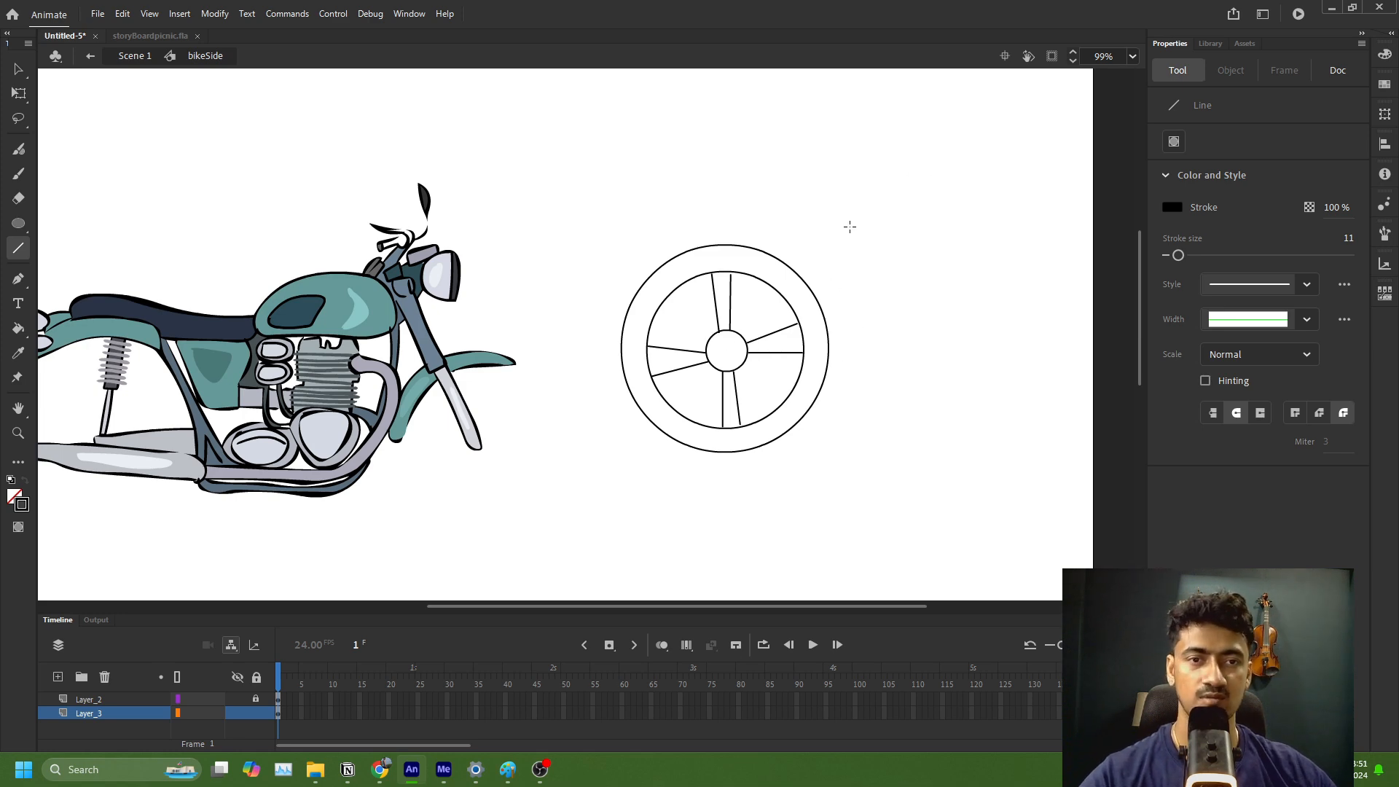
Step: Draw an unfilled circle about 453 wide and 472 high beside the wheel and centre it around the hub circle
right_click(18, 223)
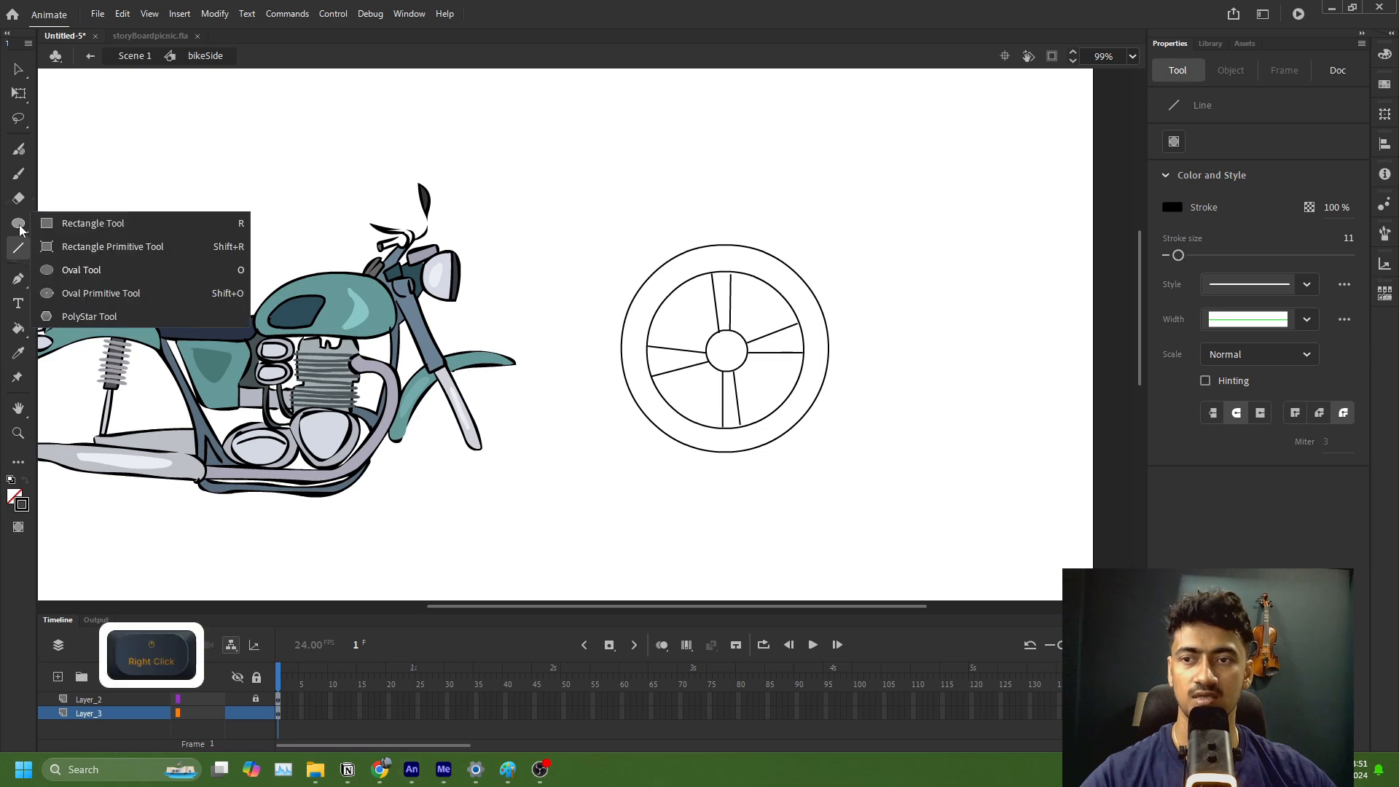
left_click(83, 271)
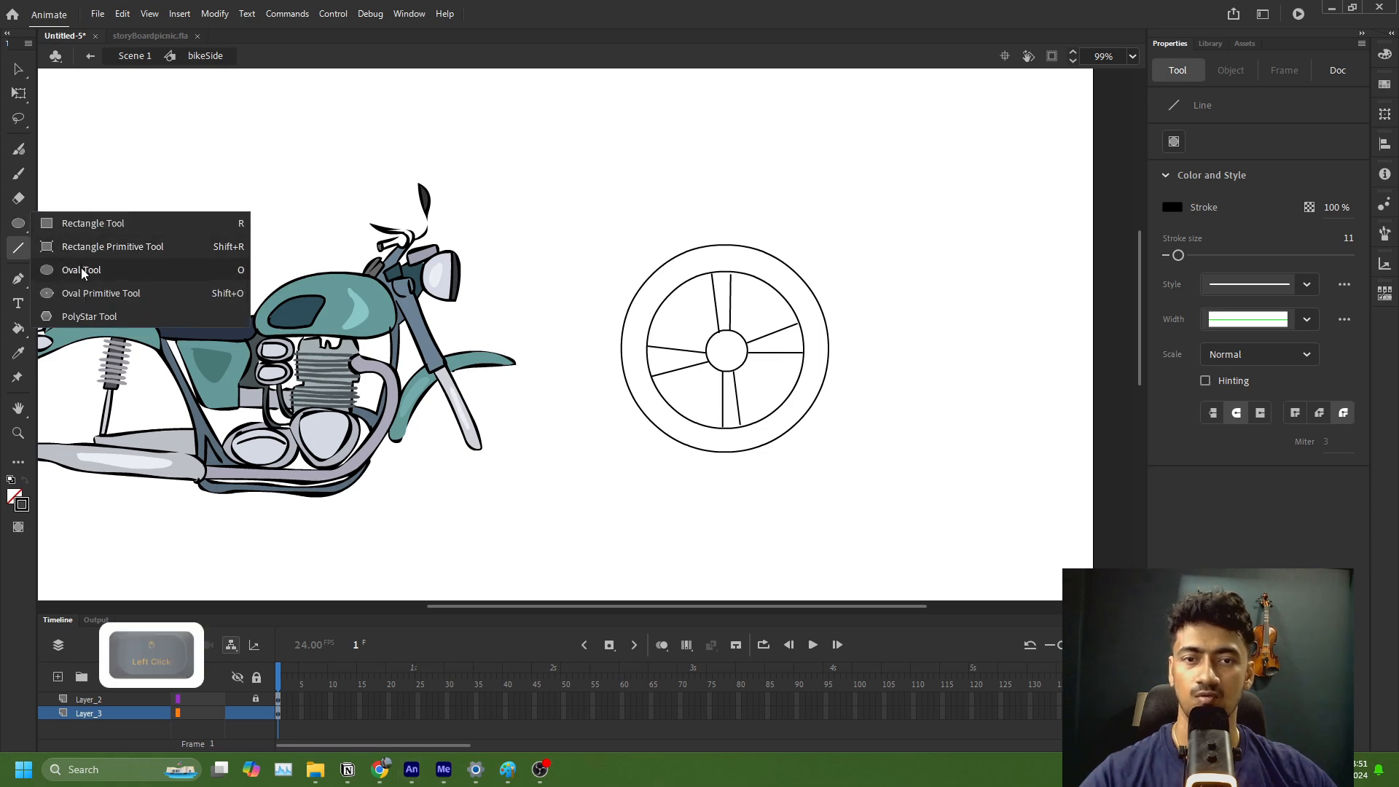
left_click_drag(878, 271, 835, 363)
key("q")
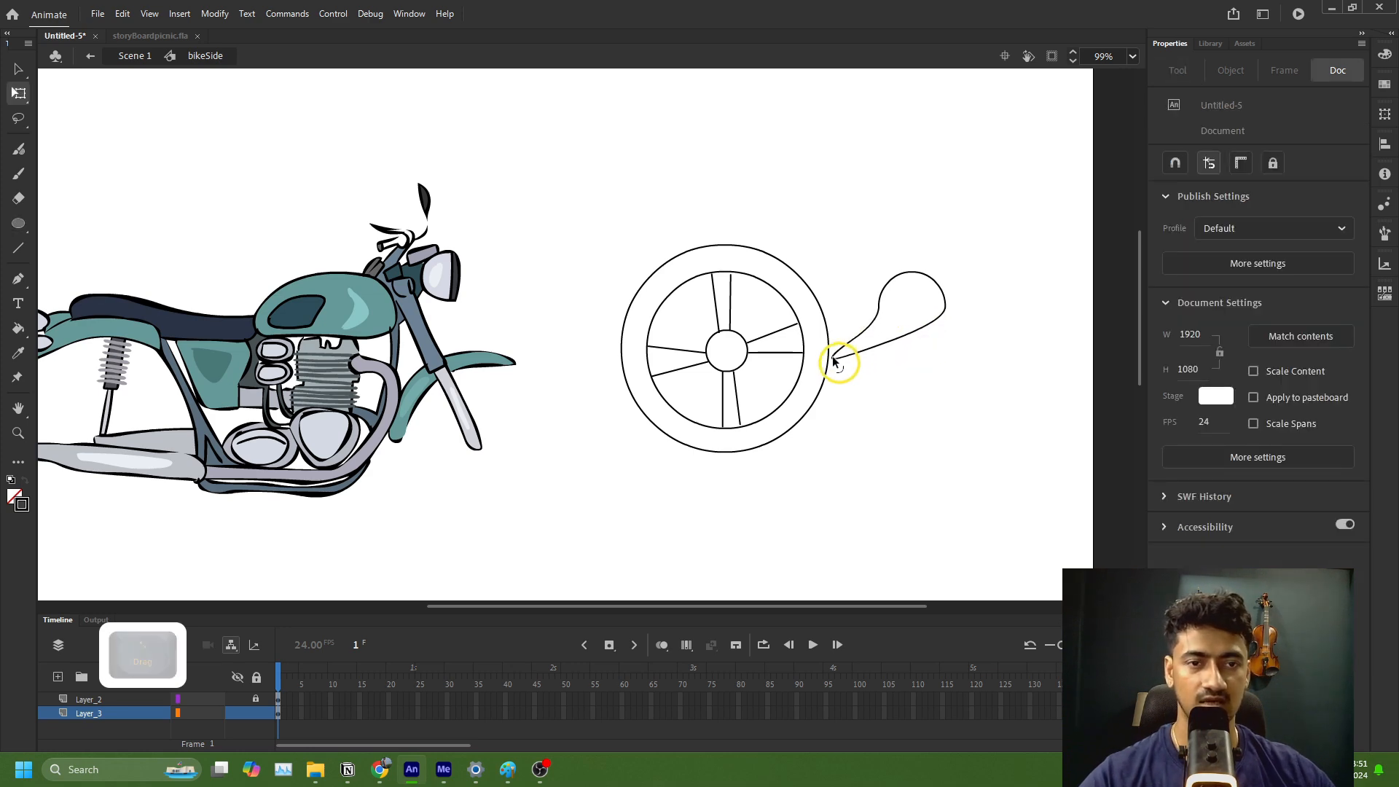
key("ctrl+z")
left_click(924, 338)
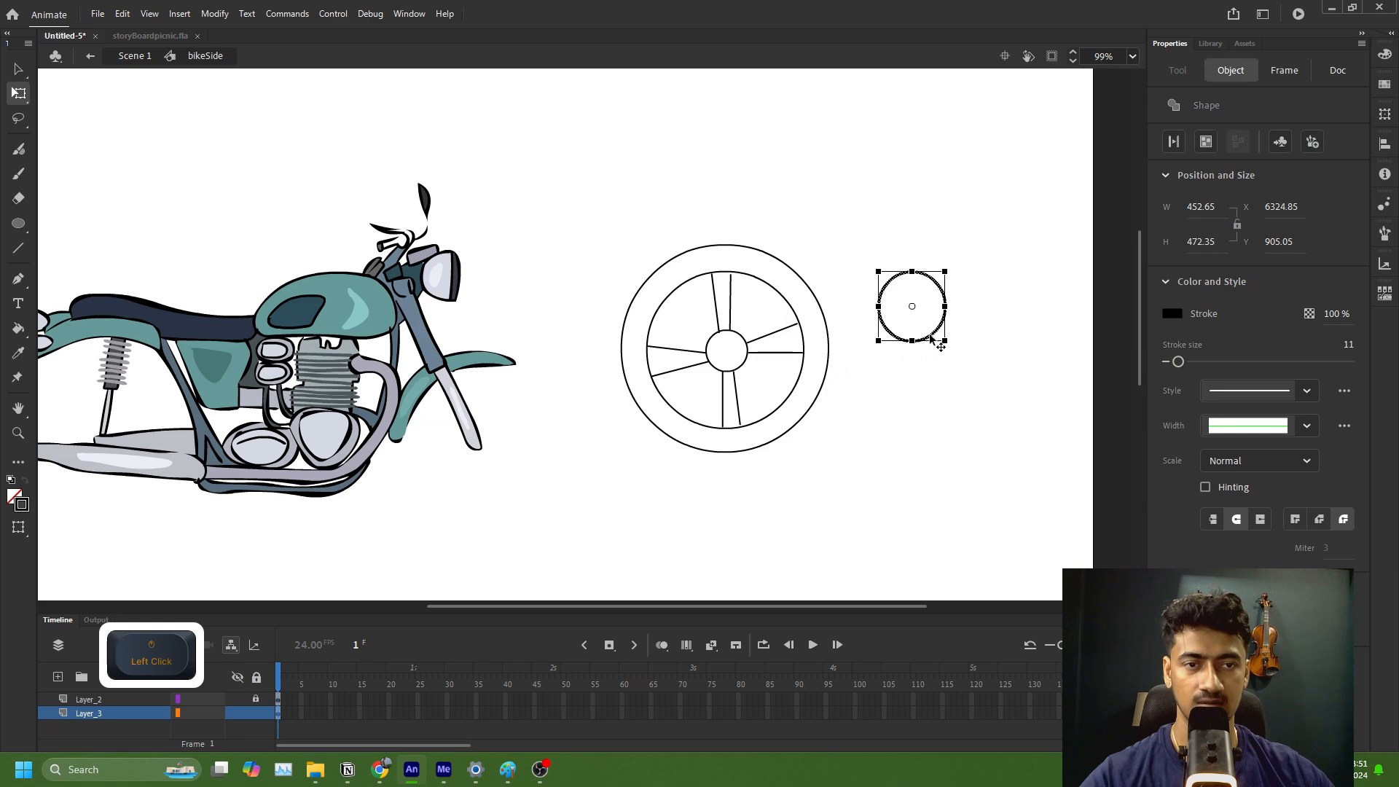
left_click_drag(938, 333, 752, 378)
left_click(904, 382)
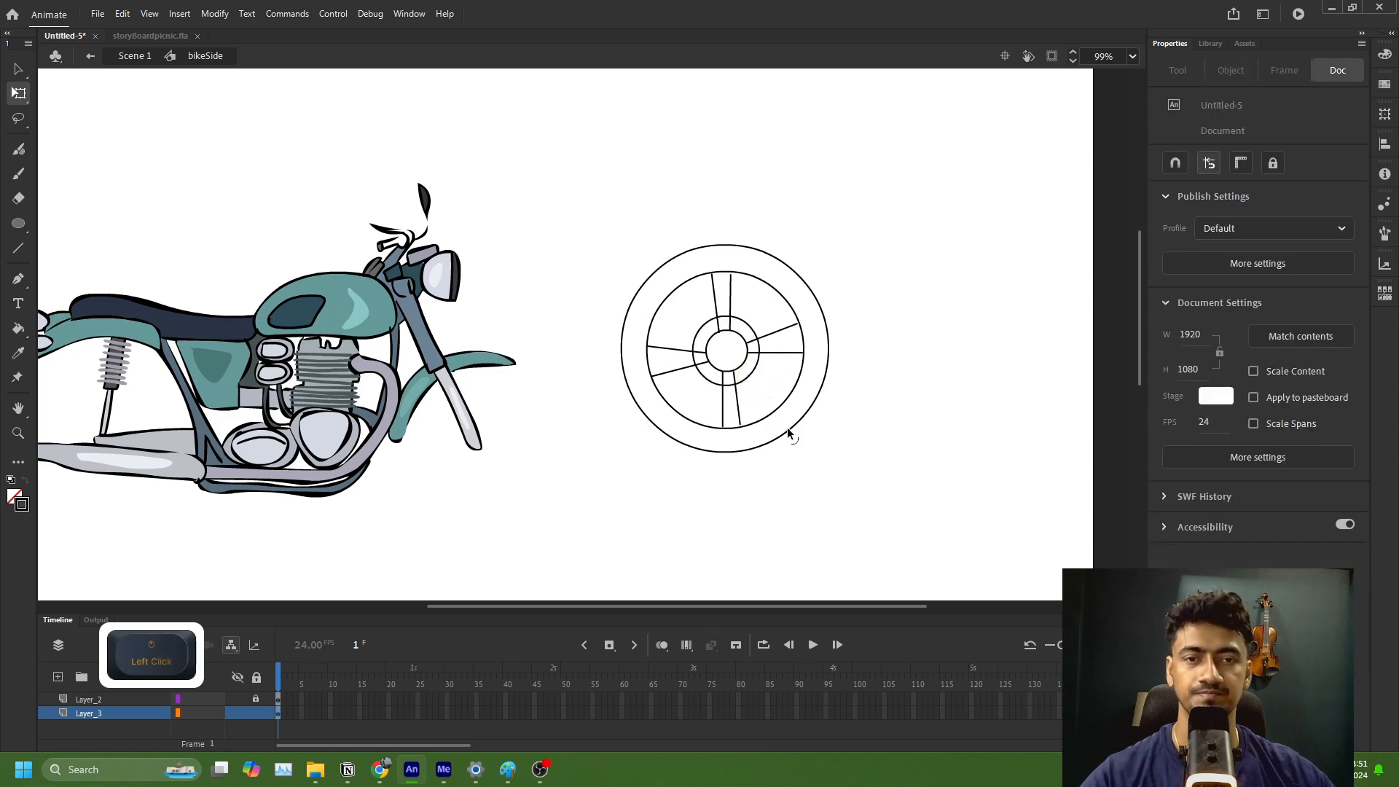
Step: Delete the spoke segments that lie between the small hub circle and the ring around it
scroll(787, 427, "up", 3, "ctrl")
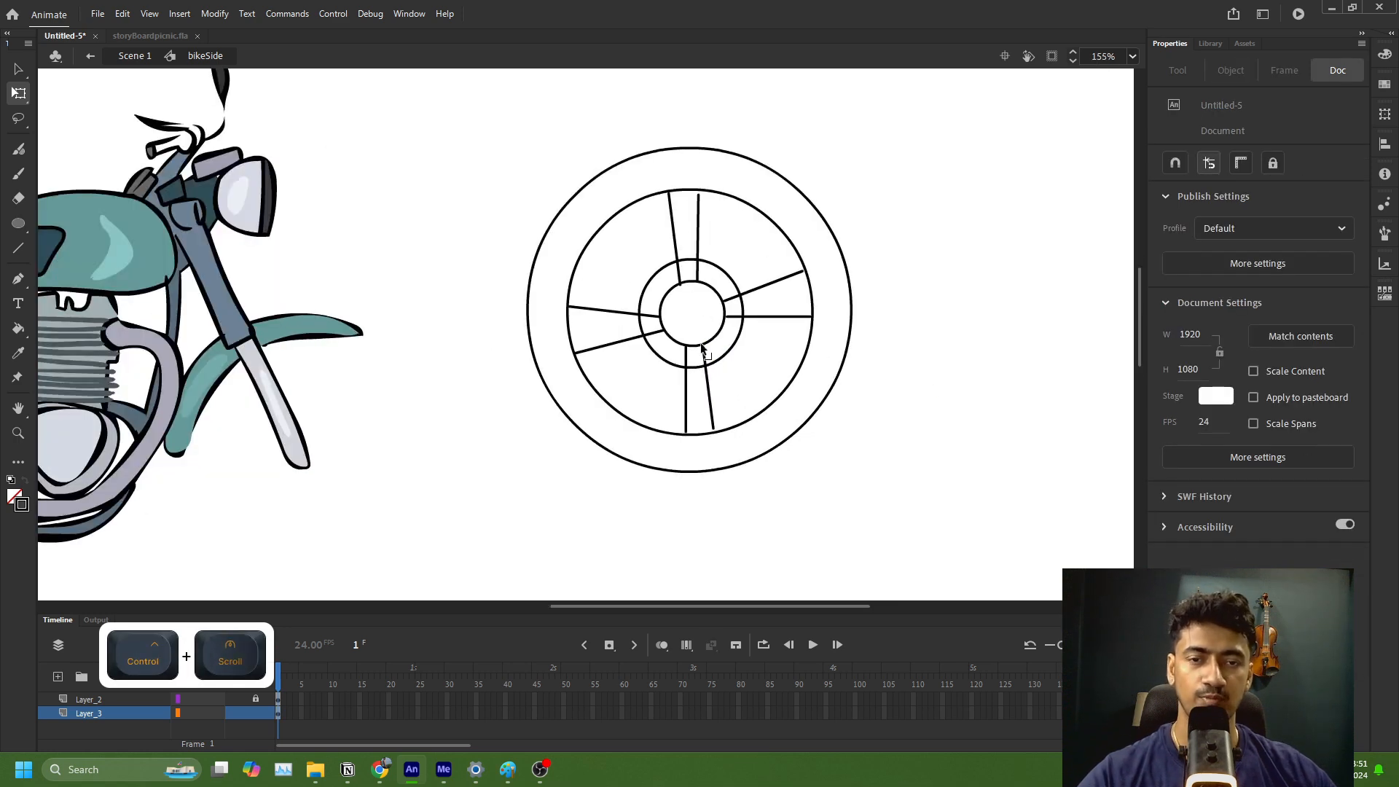
left_click(654, 335)
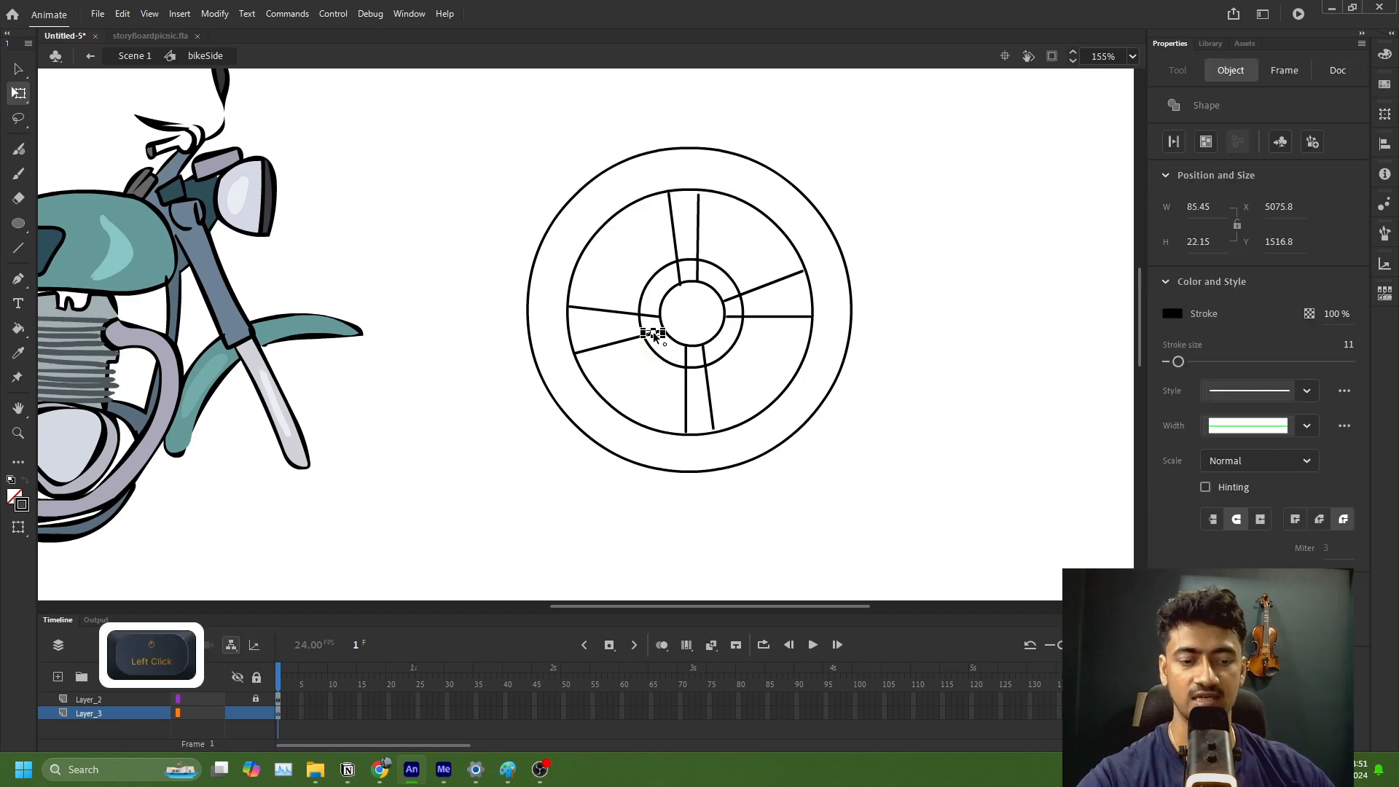
key("Delete")
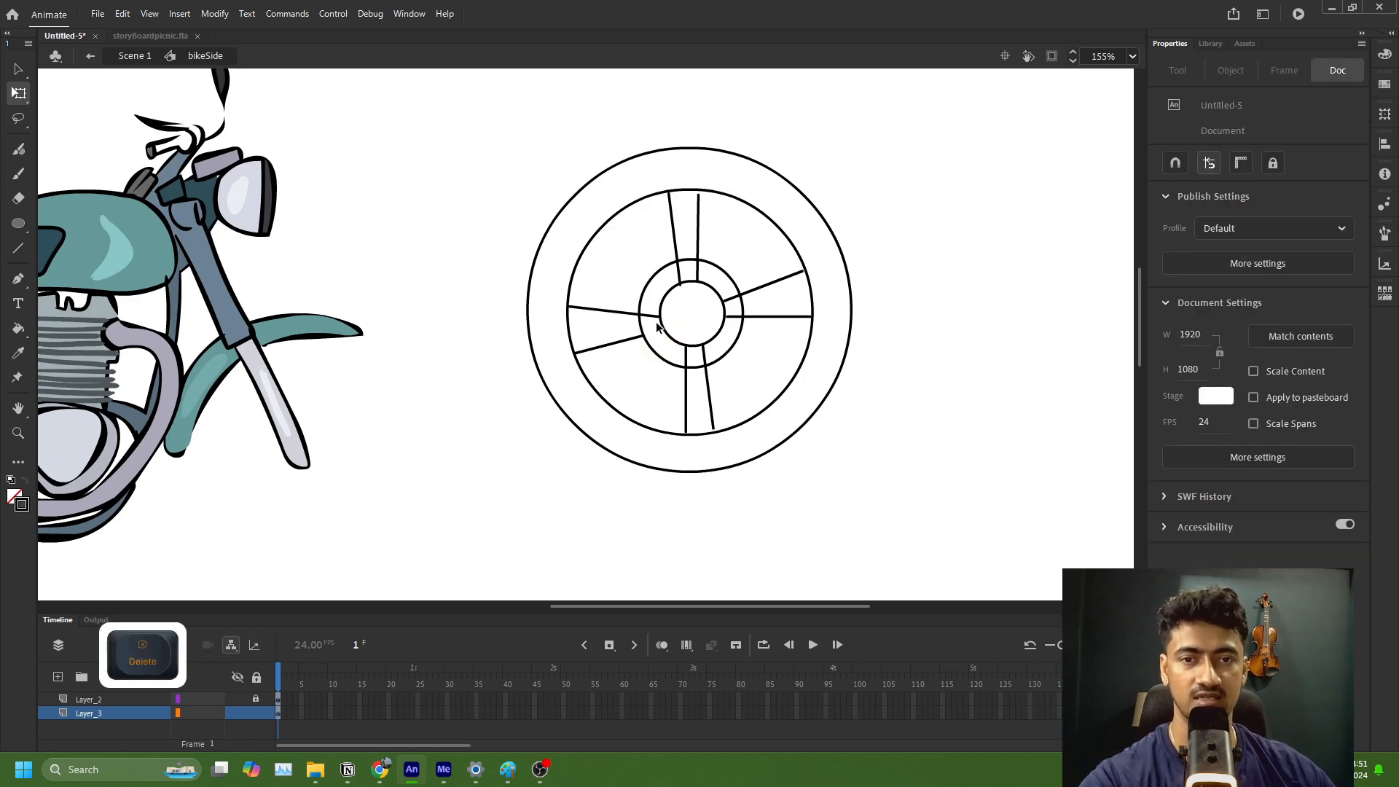
left_click(679, 275)
key("Delete")
left_click(698, 273)
key("Delete")
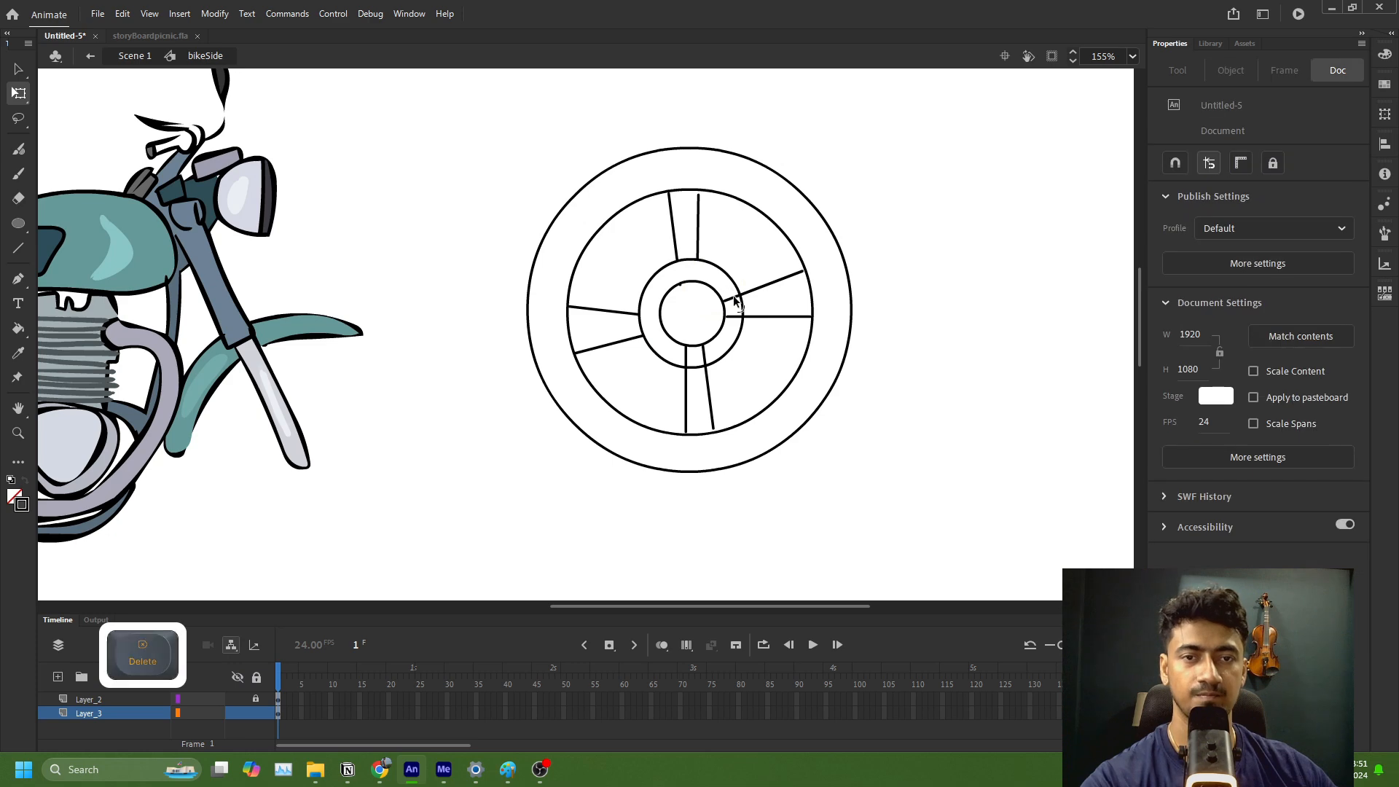
left_click(732, 296)
key("Delete")
left_click(734, 316)
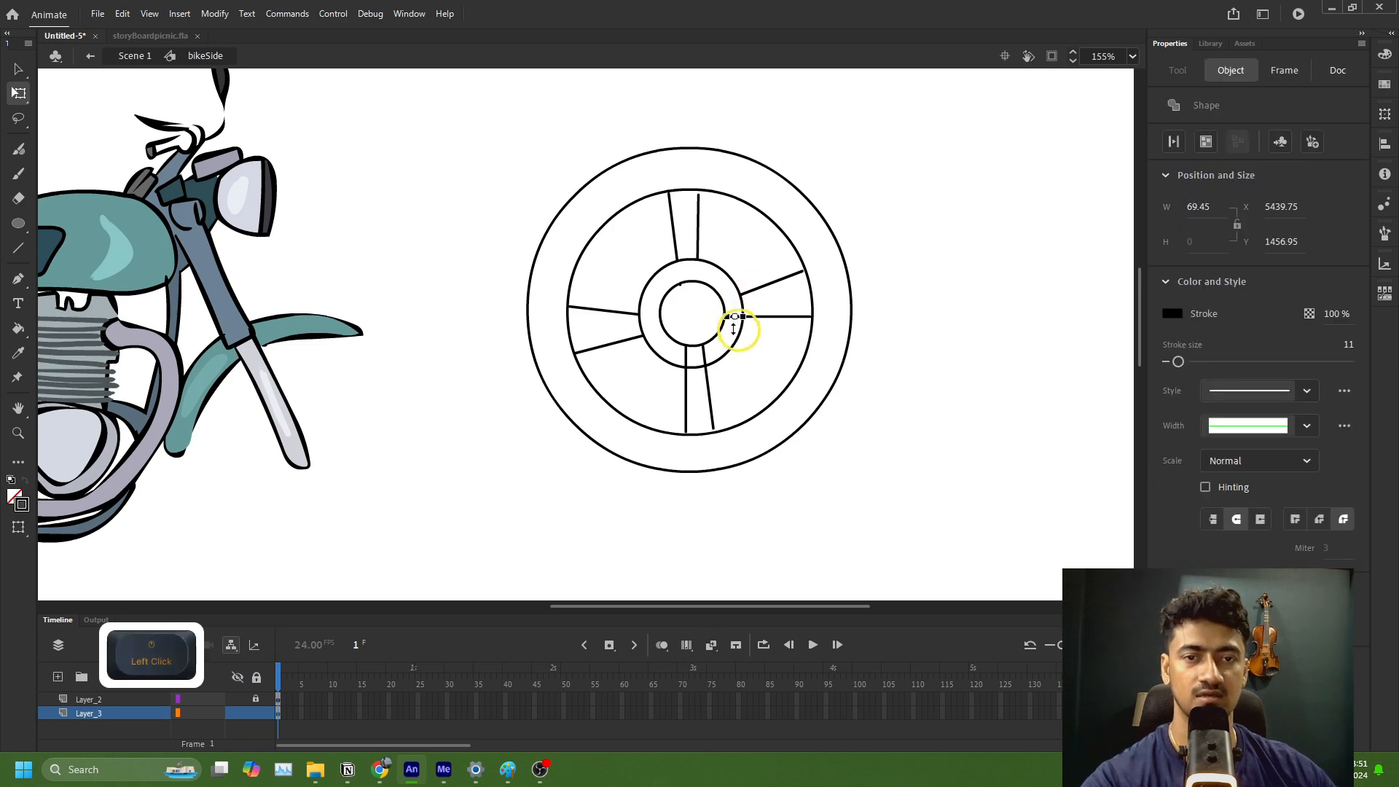
key("Delete")
left_click(705, 358)
key("Delete")
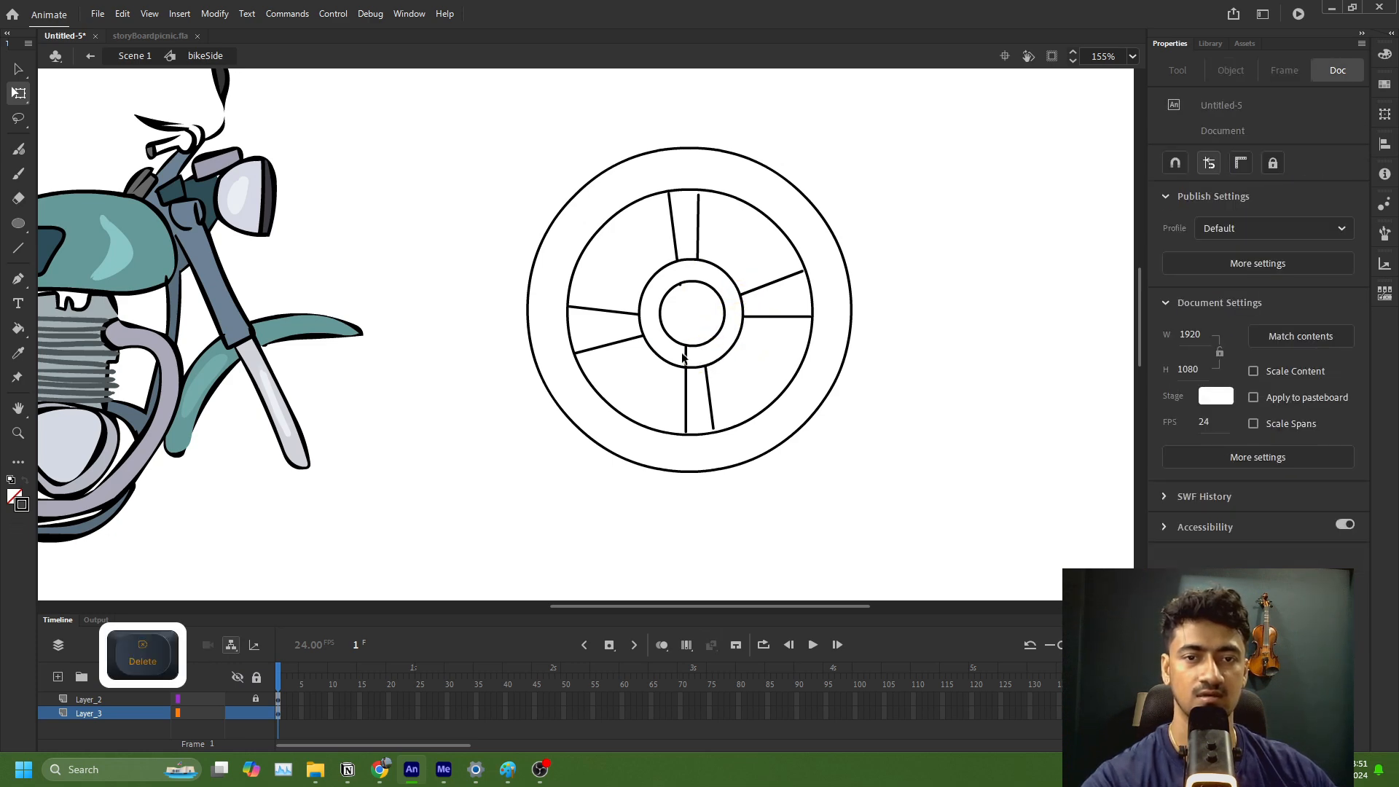
left_click(686, 355)
key("Delete")
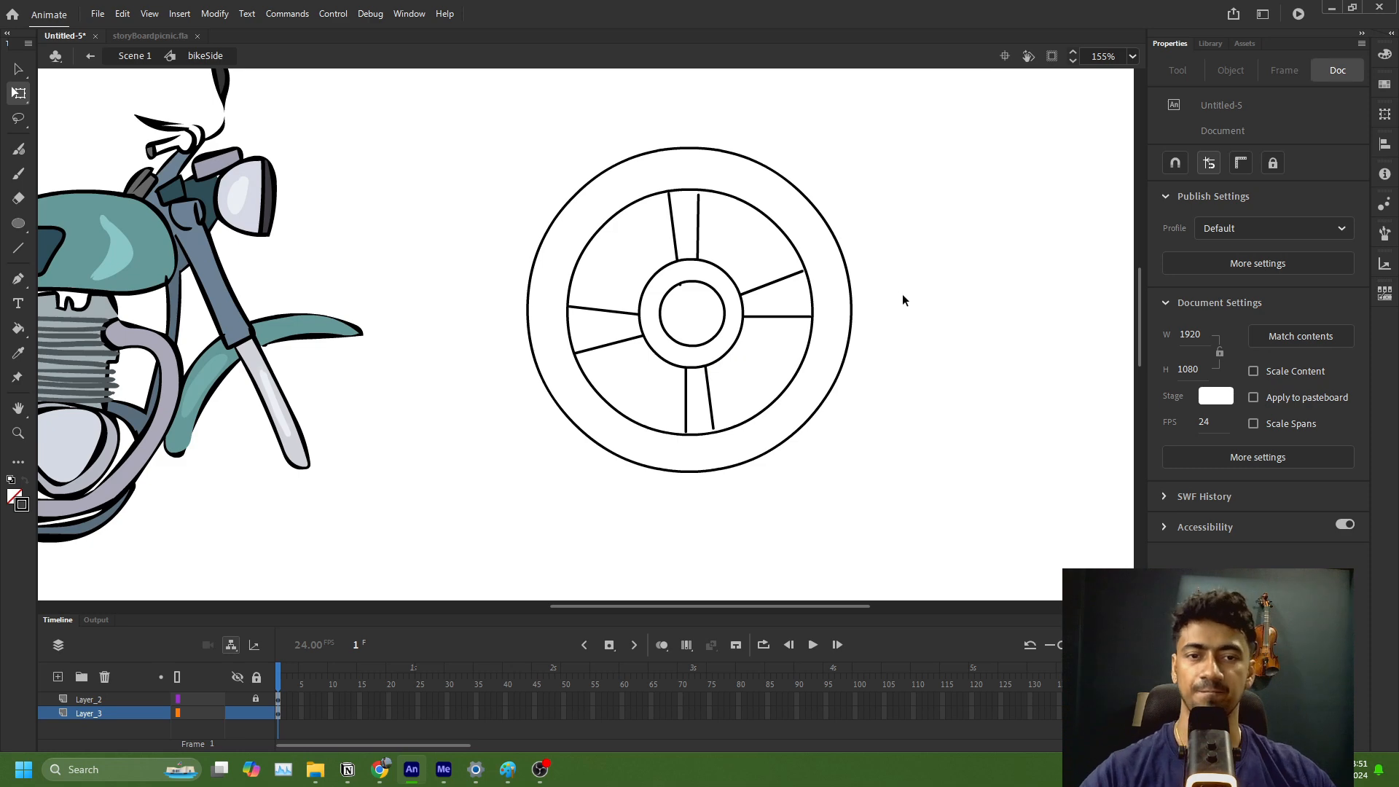
Step: Extend the loose outer ends of the short spoke lines so they meet the inner rim circle
scroll(903, 295, "down", 2)
scroll(903, 295, "up", 4)
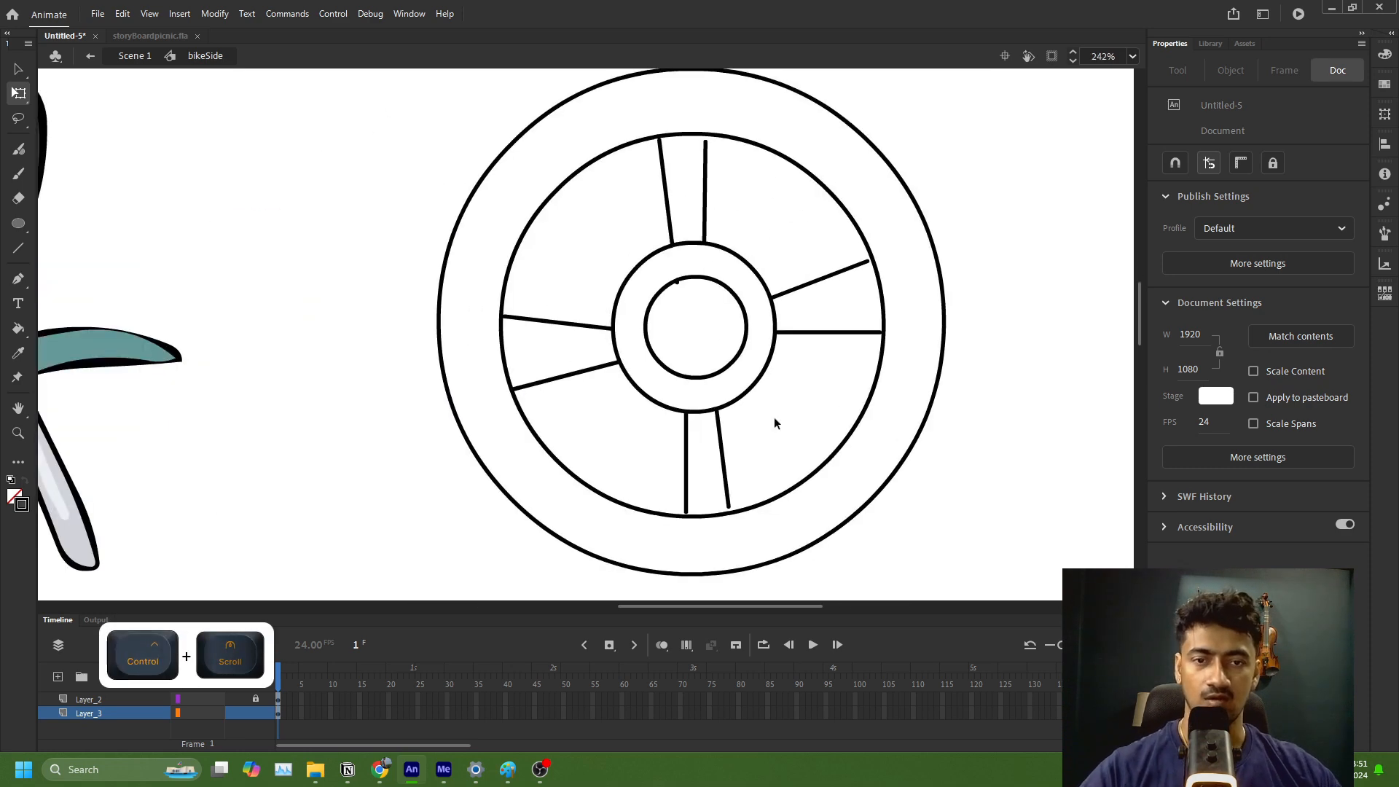
left_click_drag(729, 507, 730, 514)
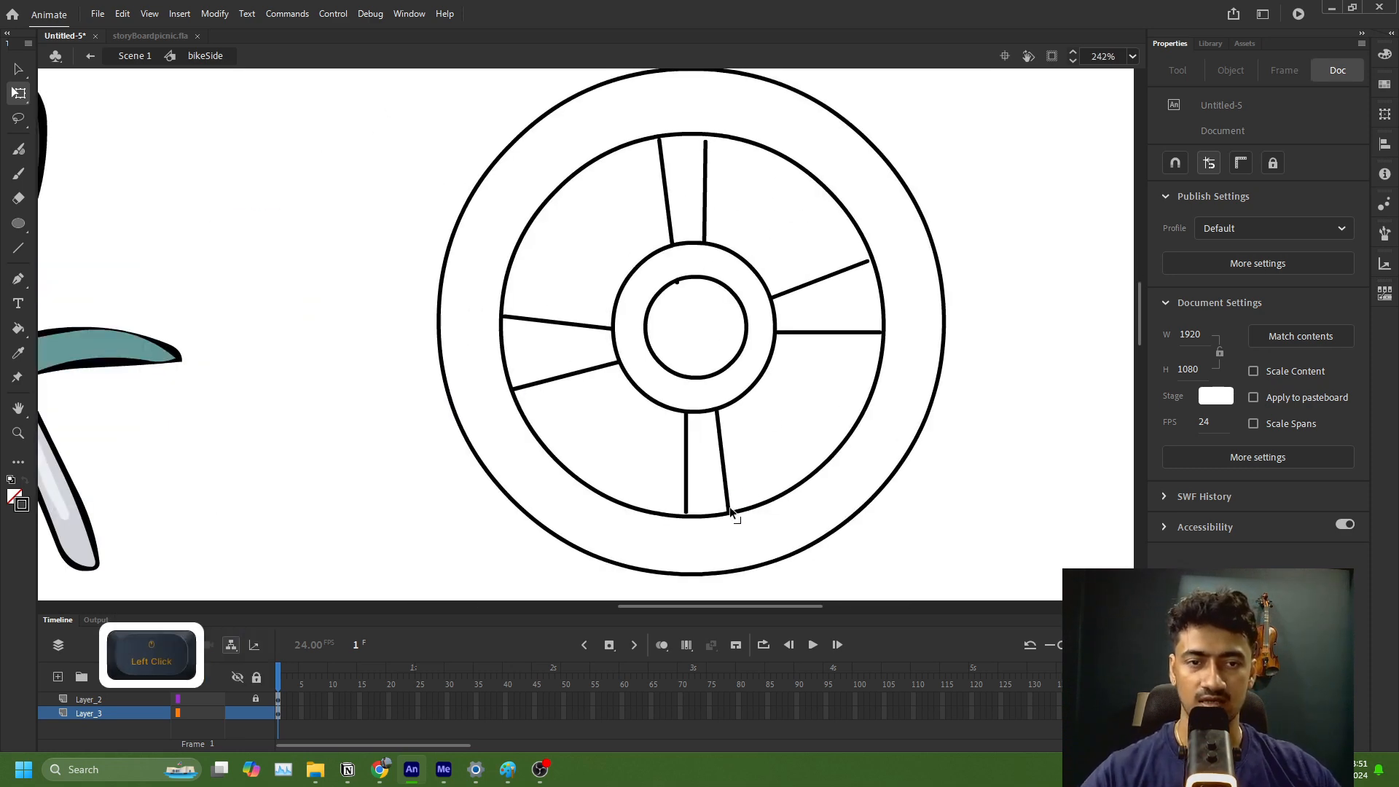
left_click_drag(705, 143, 705, 135)
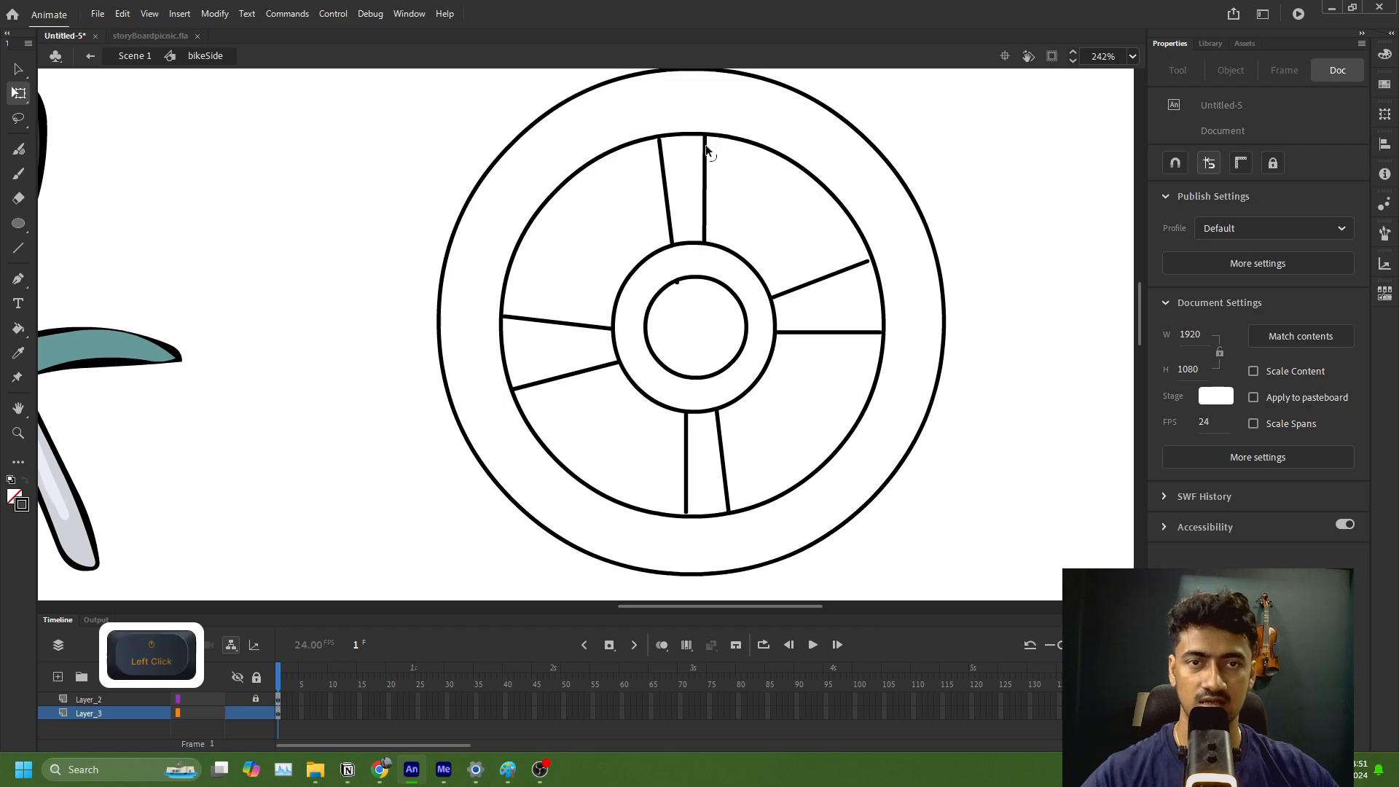
left_click_drag(868, 262, 872, 264)
scroll(868, 293, "down", 5, "ctrl")
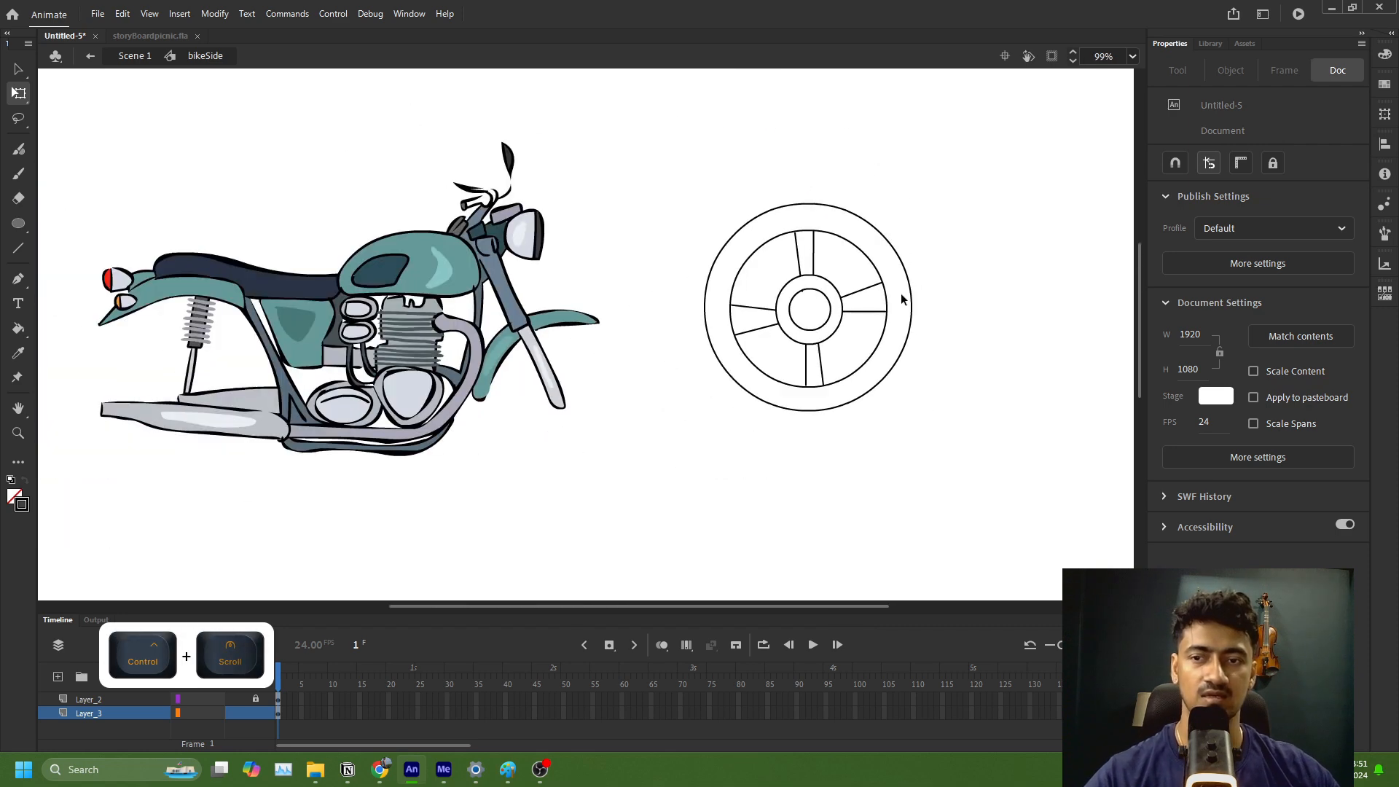
Step: Convert the whole wheel drawing to a Movie Clip symbol named wheel1
left_click_drag(971, 337, 851, 354)
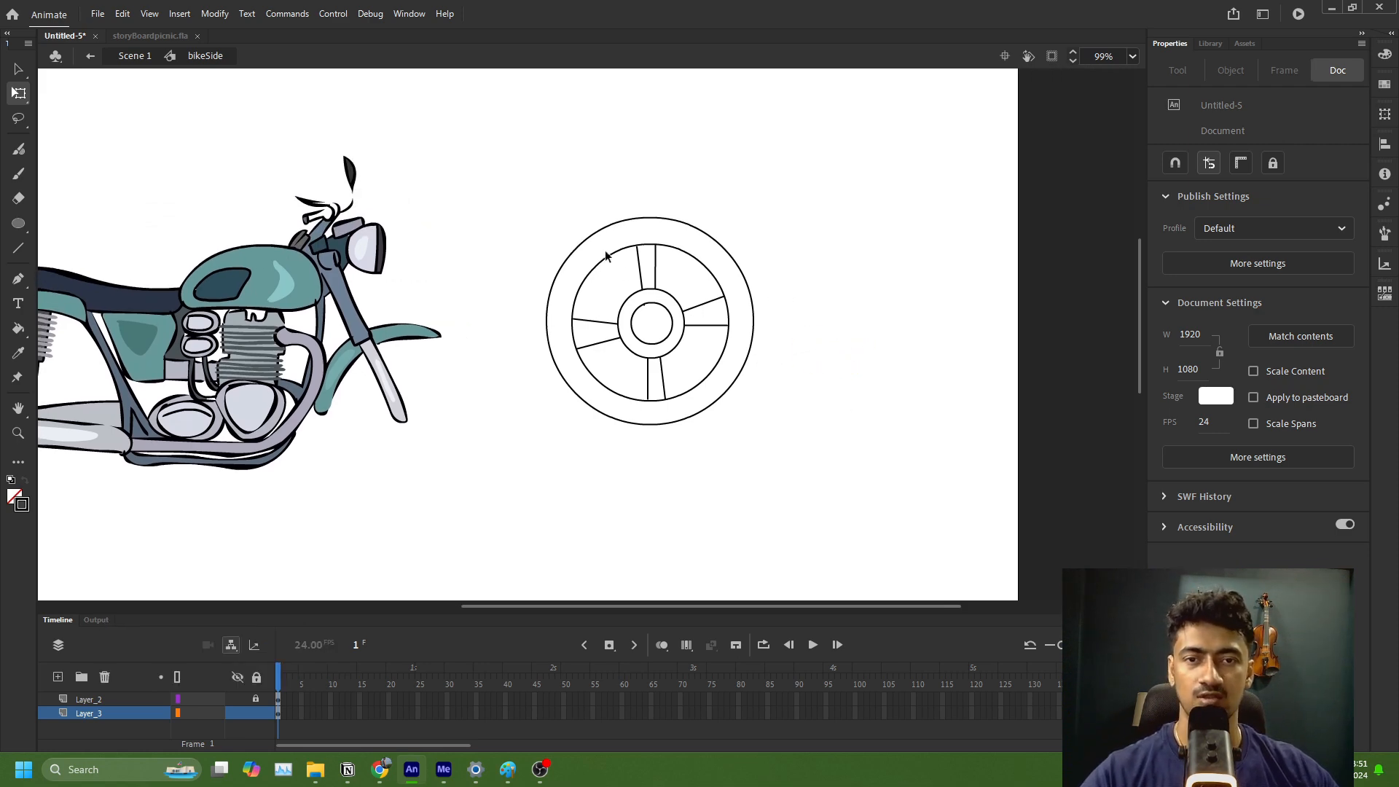
left_click_drag(514, 186, 829, 478)
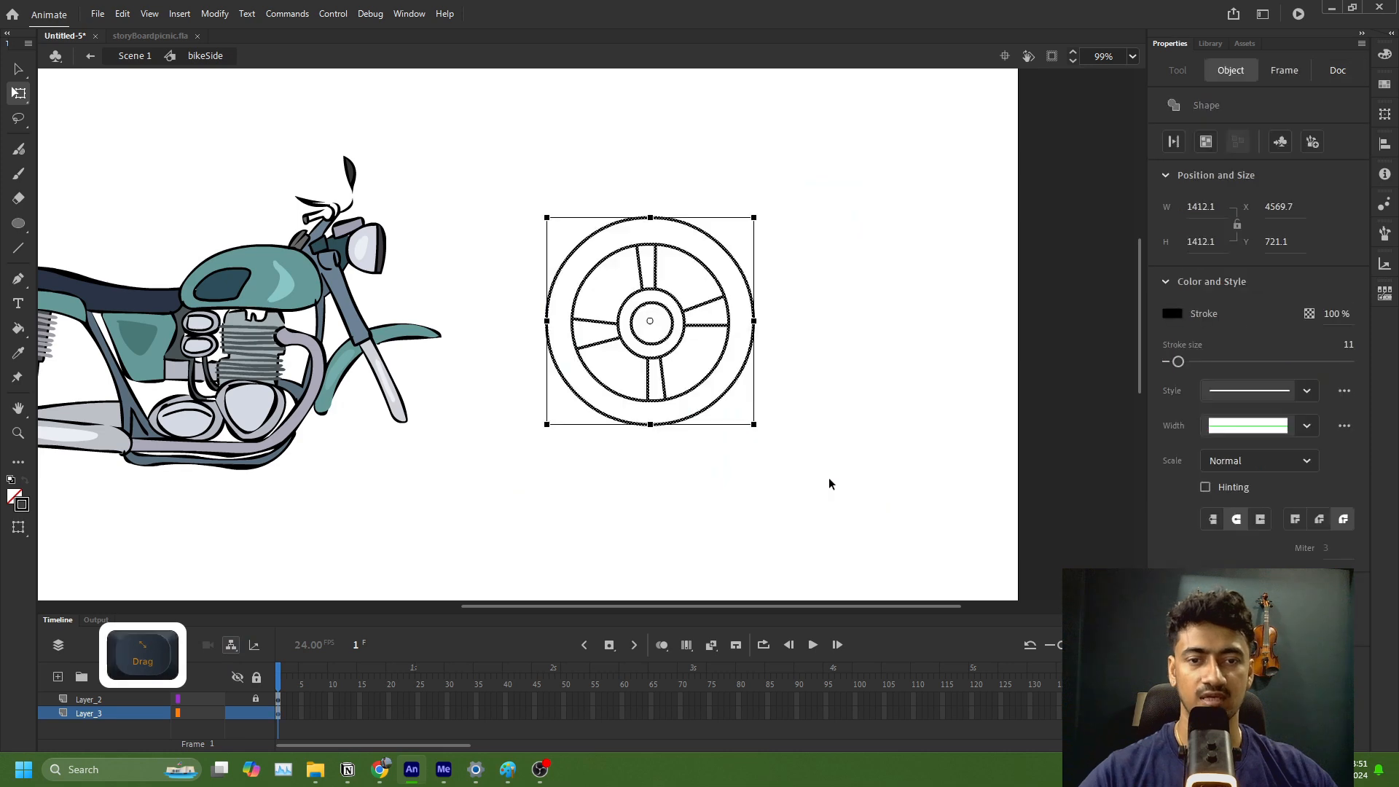
key("F8")
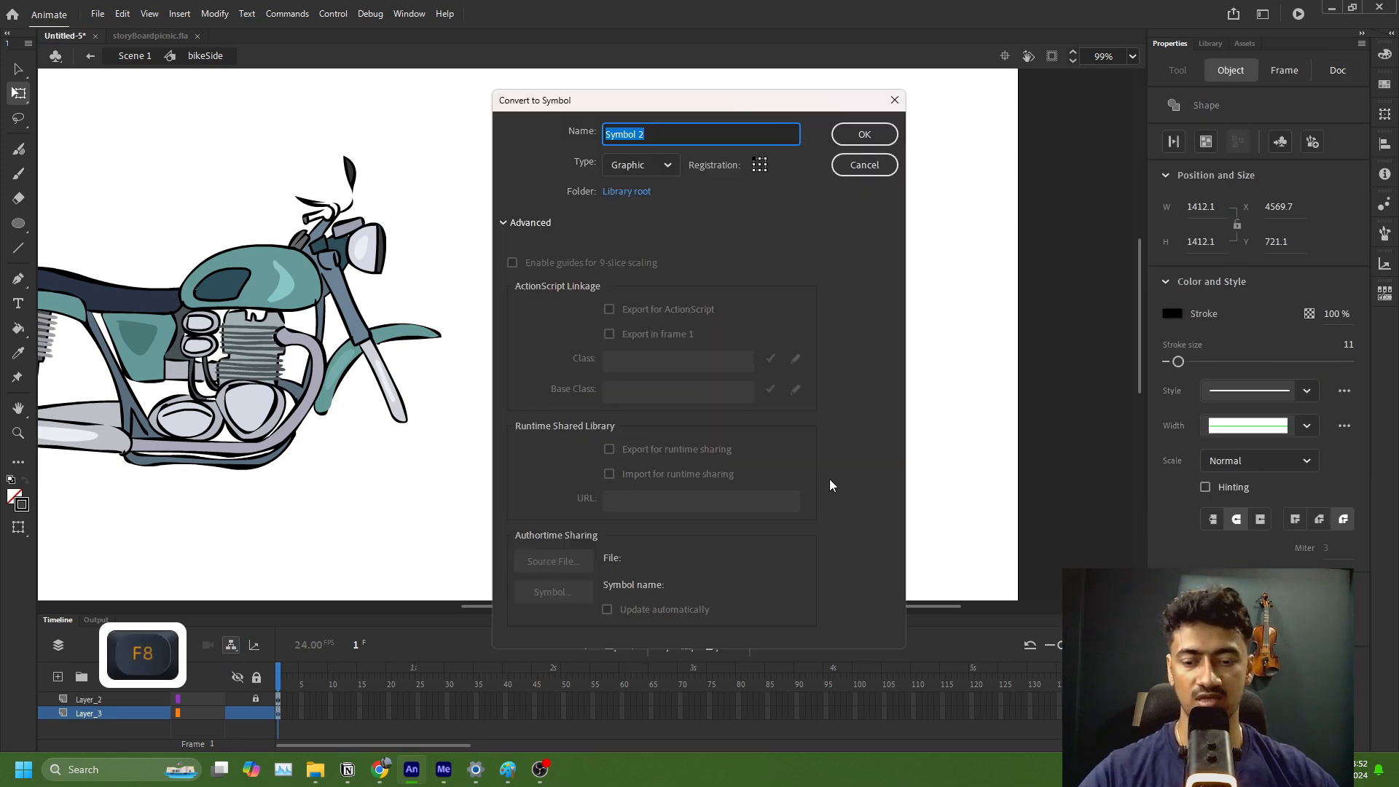
type("wheel")
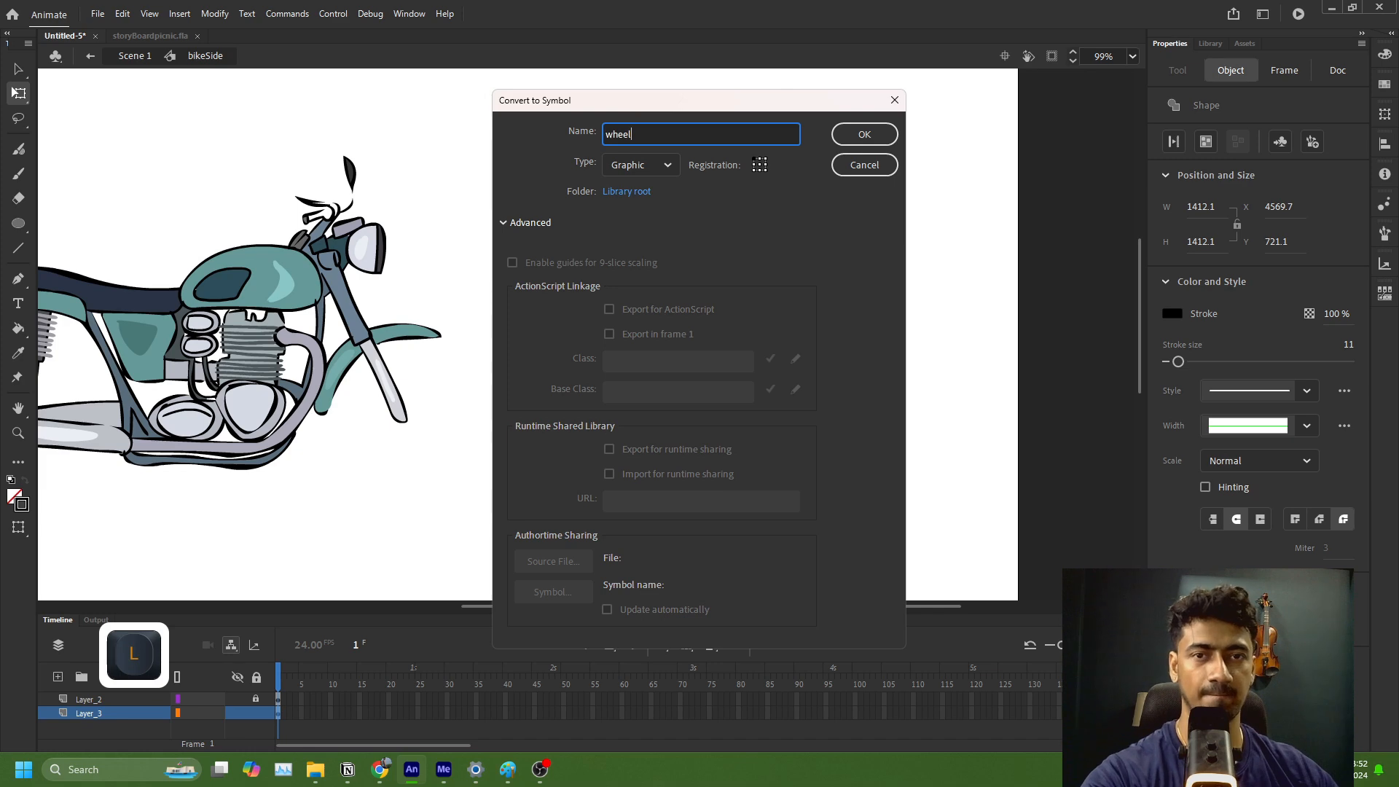
type("1")
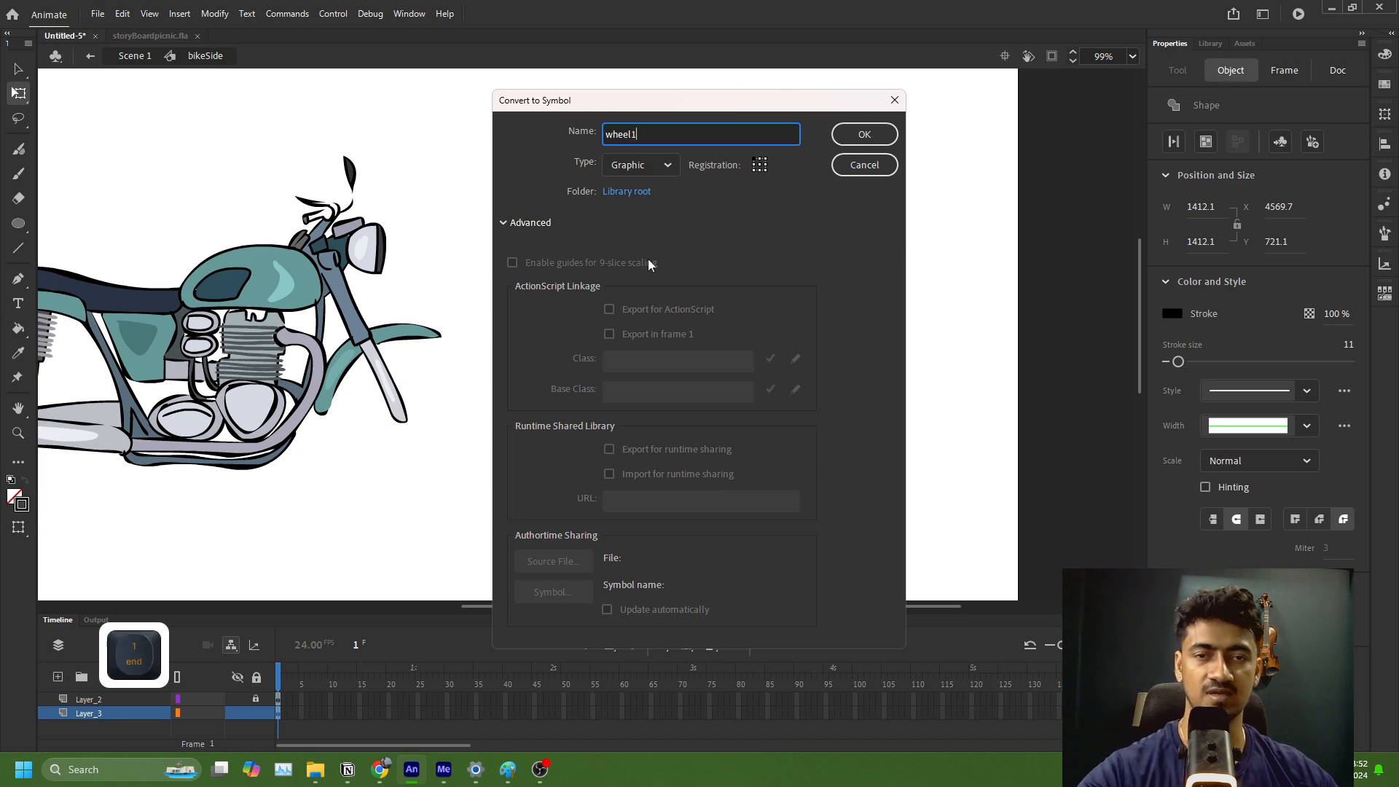
left_click(673, 169)
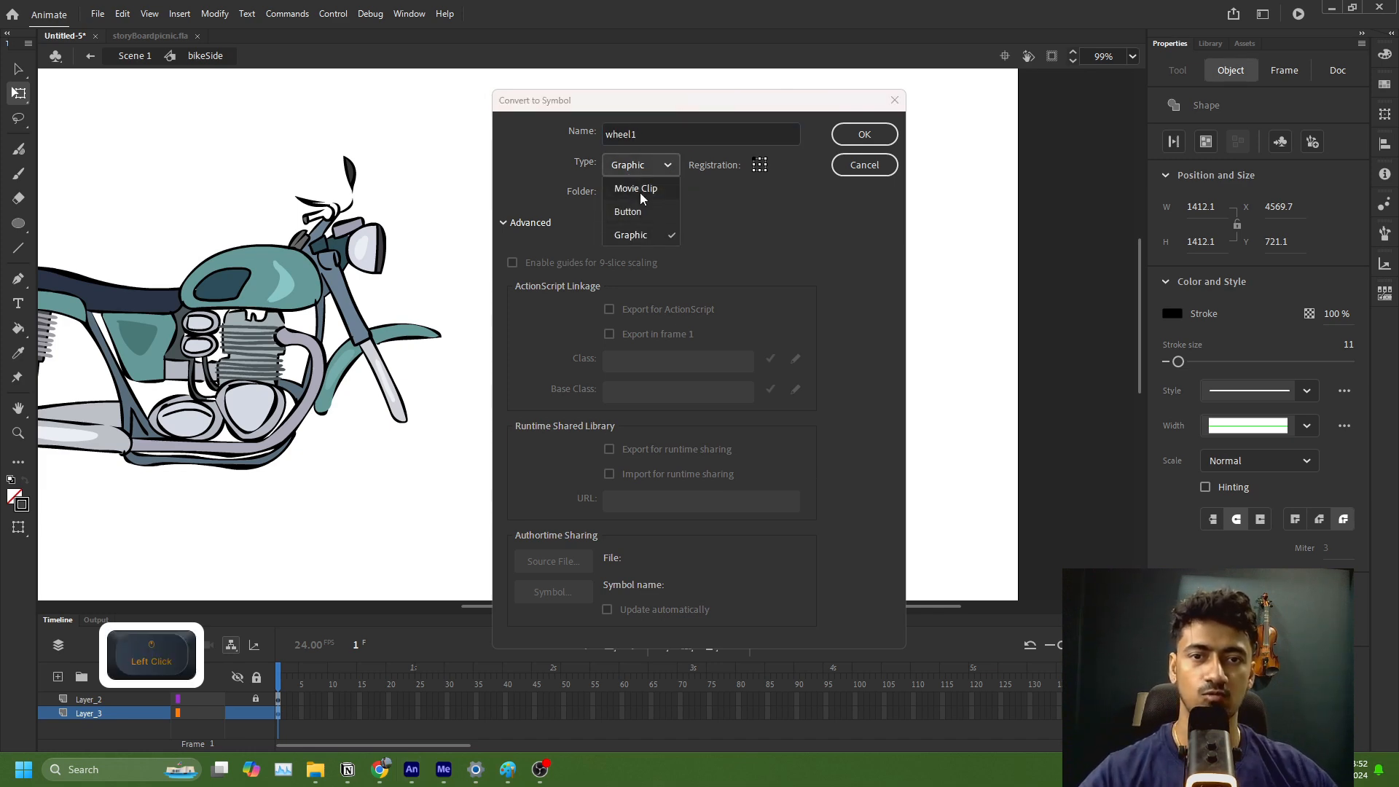
left_click(642, 191)
left_click(865, 134)
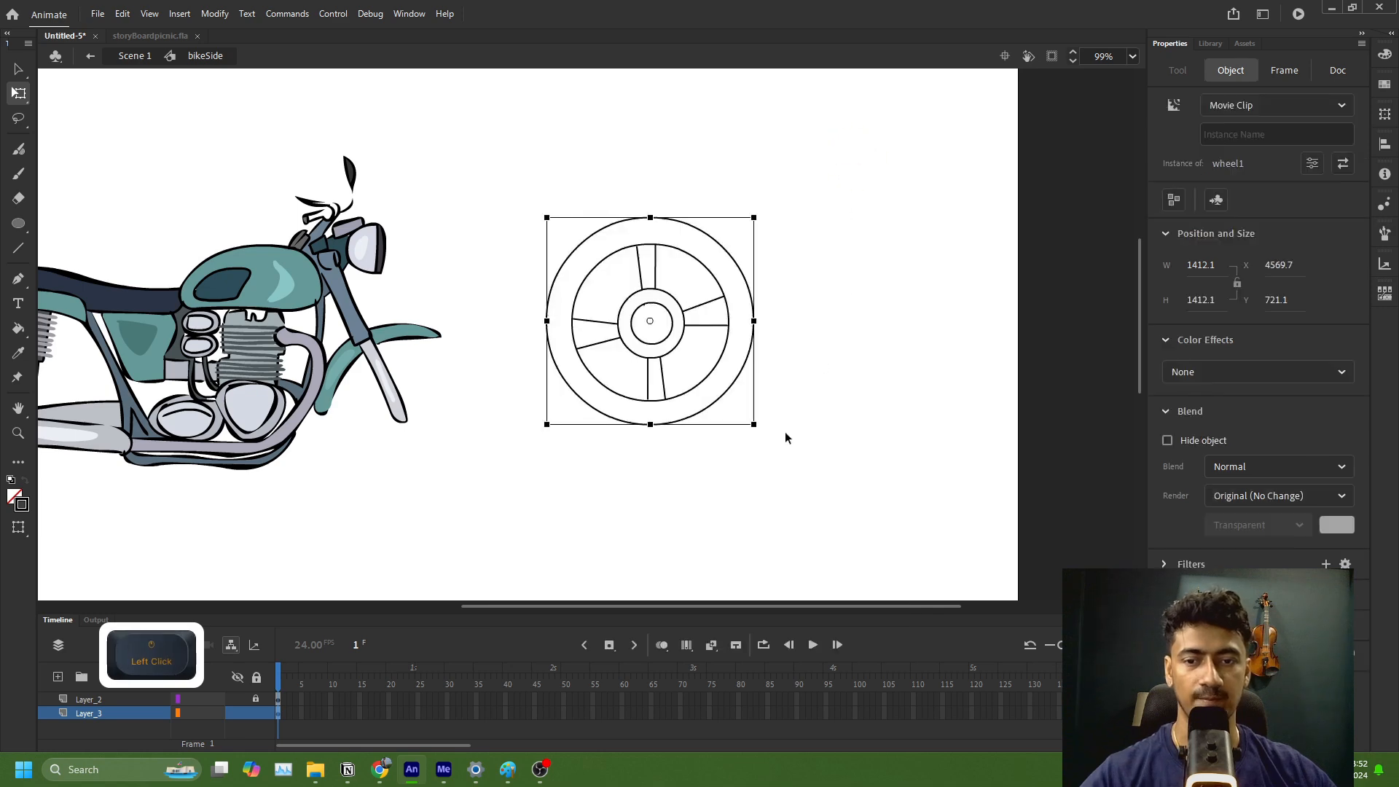
Step: Open the wheel1 movie clip for editing and select an empty frame just past frame 65 on Layer_1
double_click(716, 374)
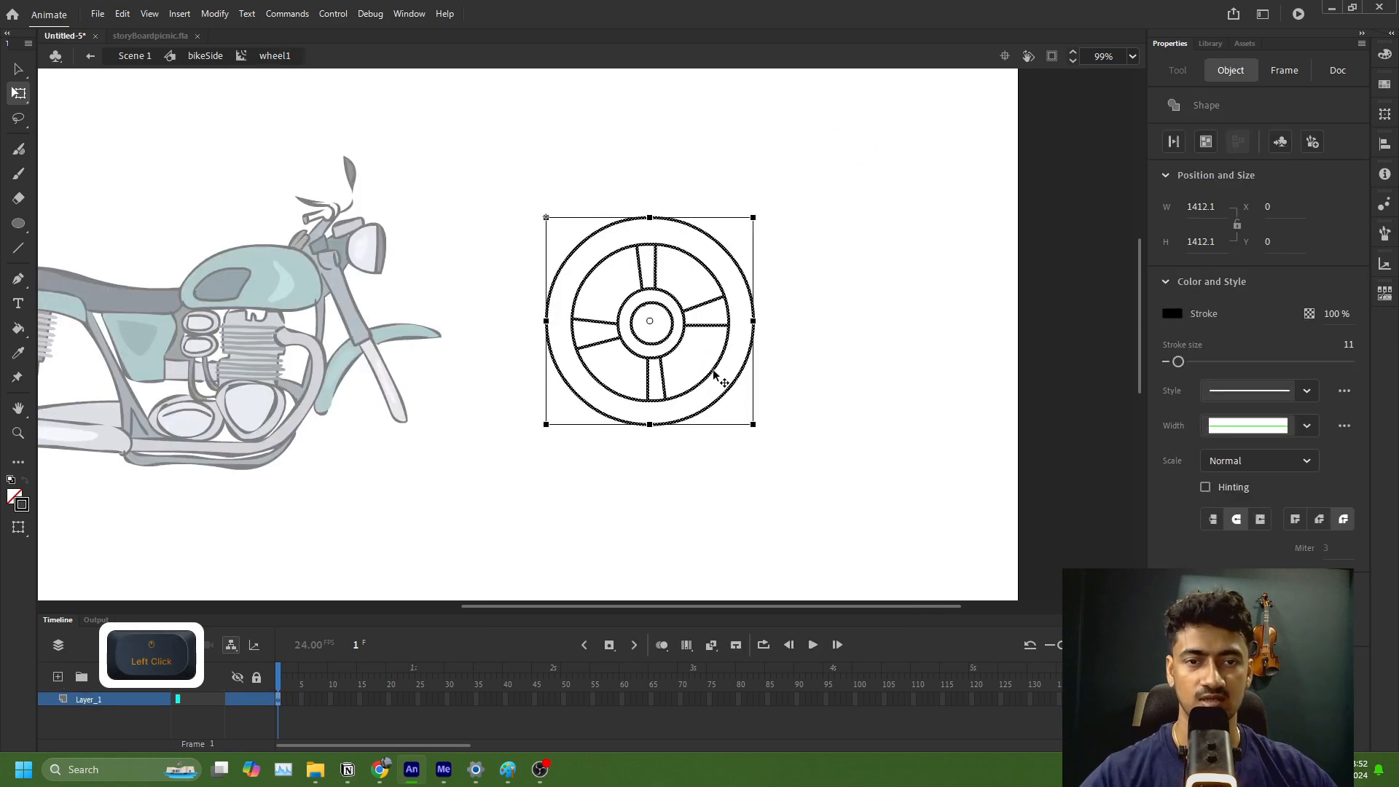
left_click(662, 698)
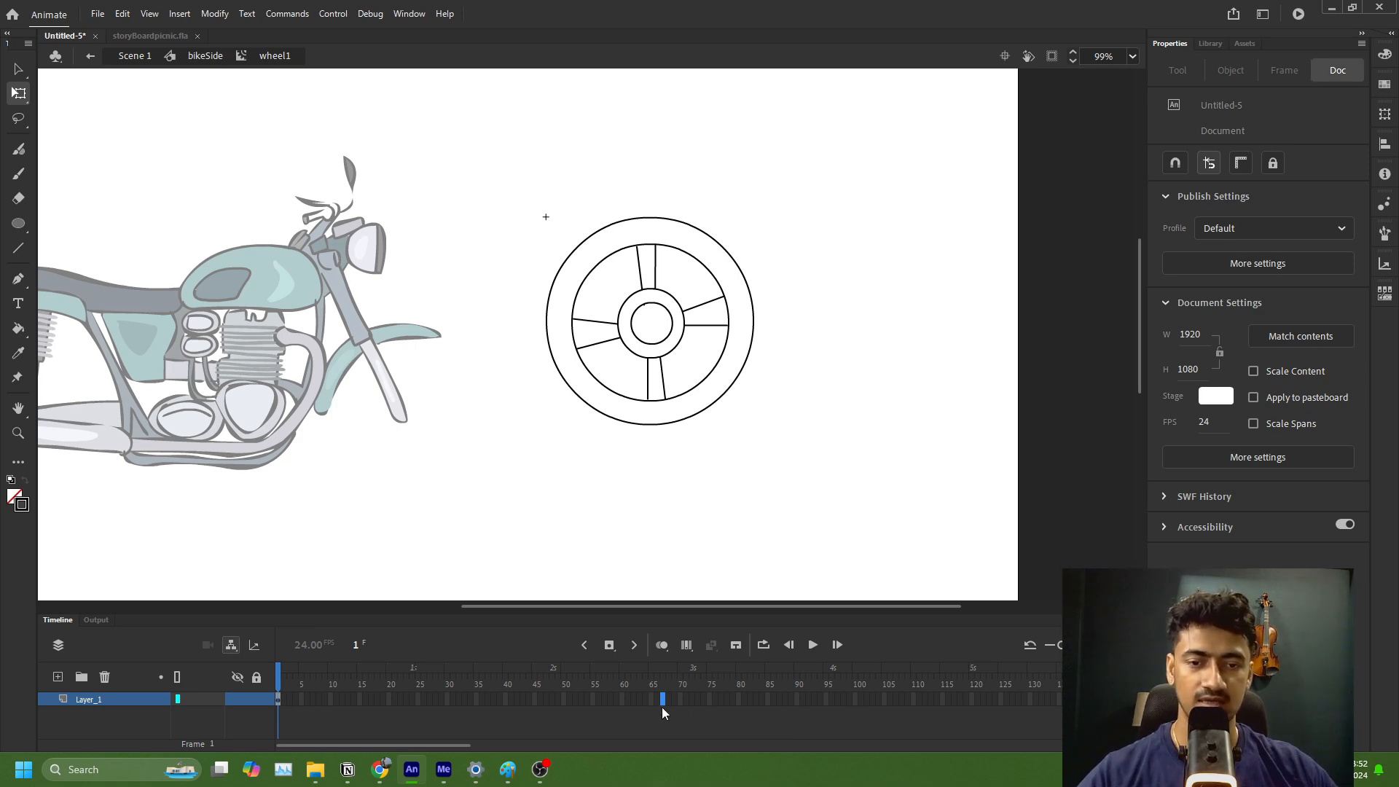
left_click(442, 748)
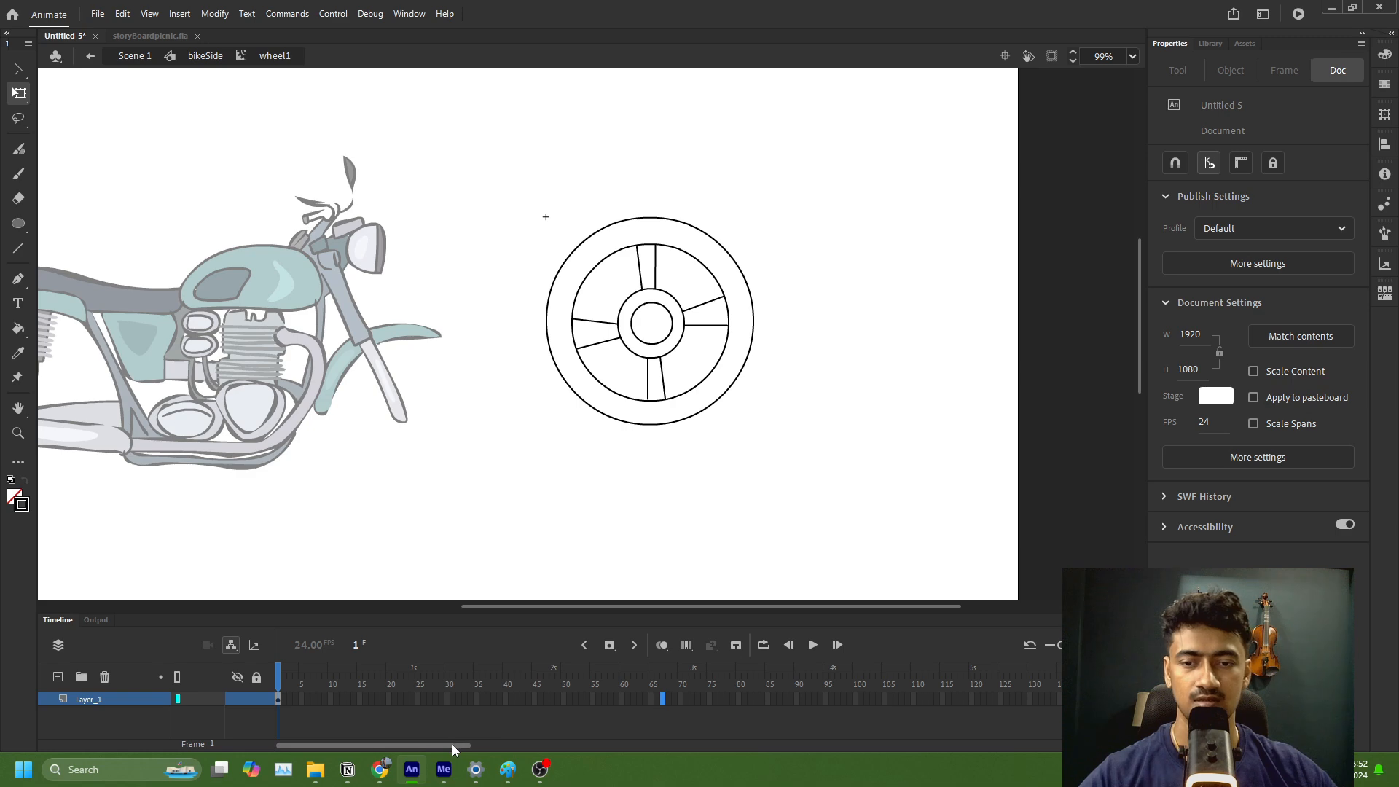
left_click_drag(452, 745, 422, 747)
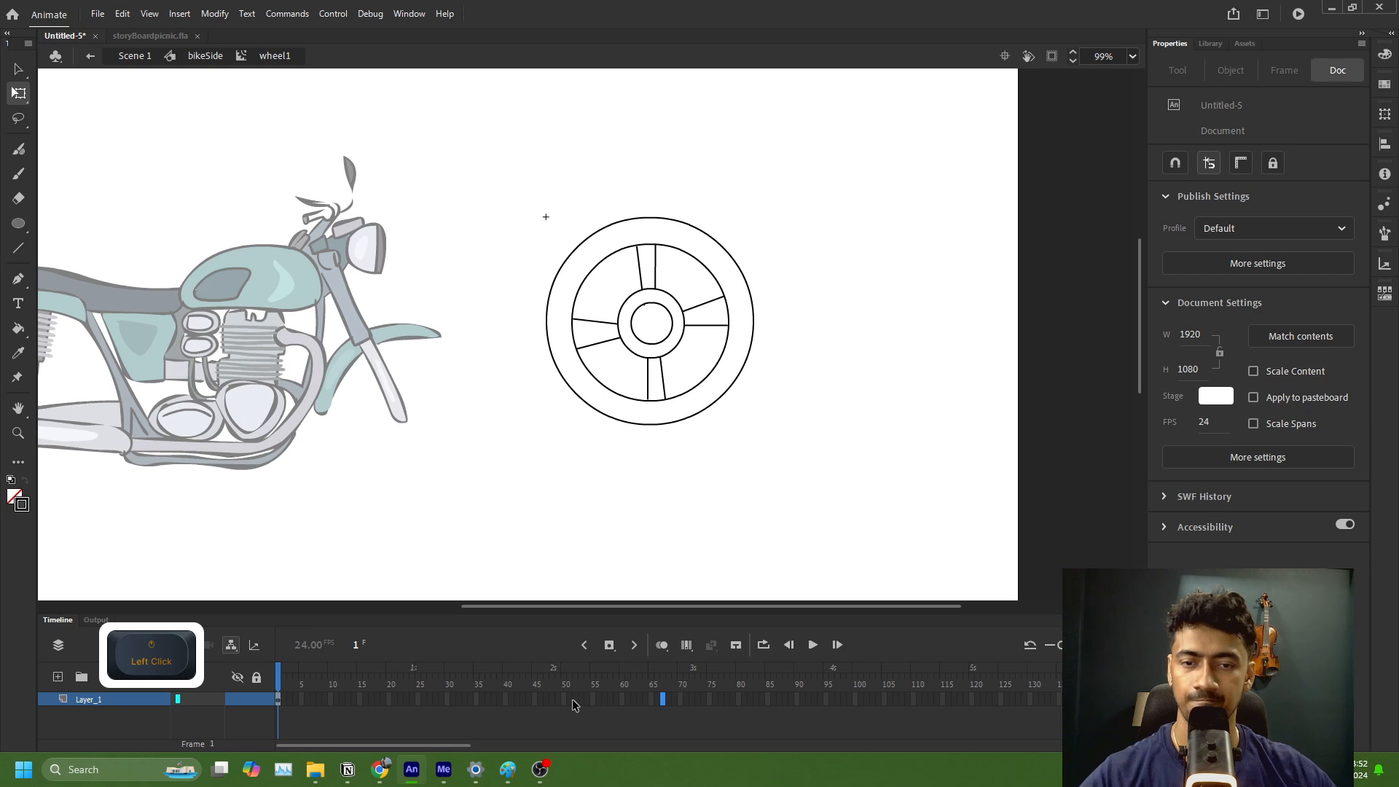
Step: Extend the wheel drawing's frames on Layer_1 to frame 120
left_click(624, 701)
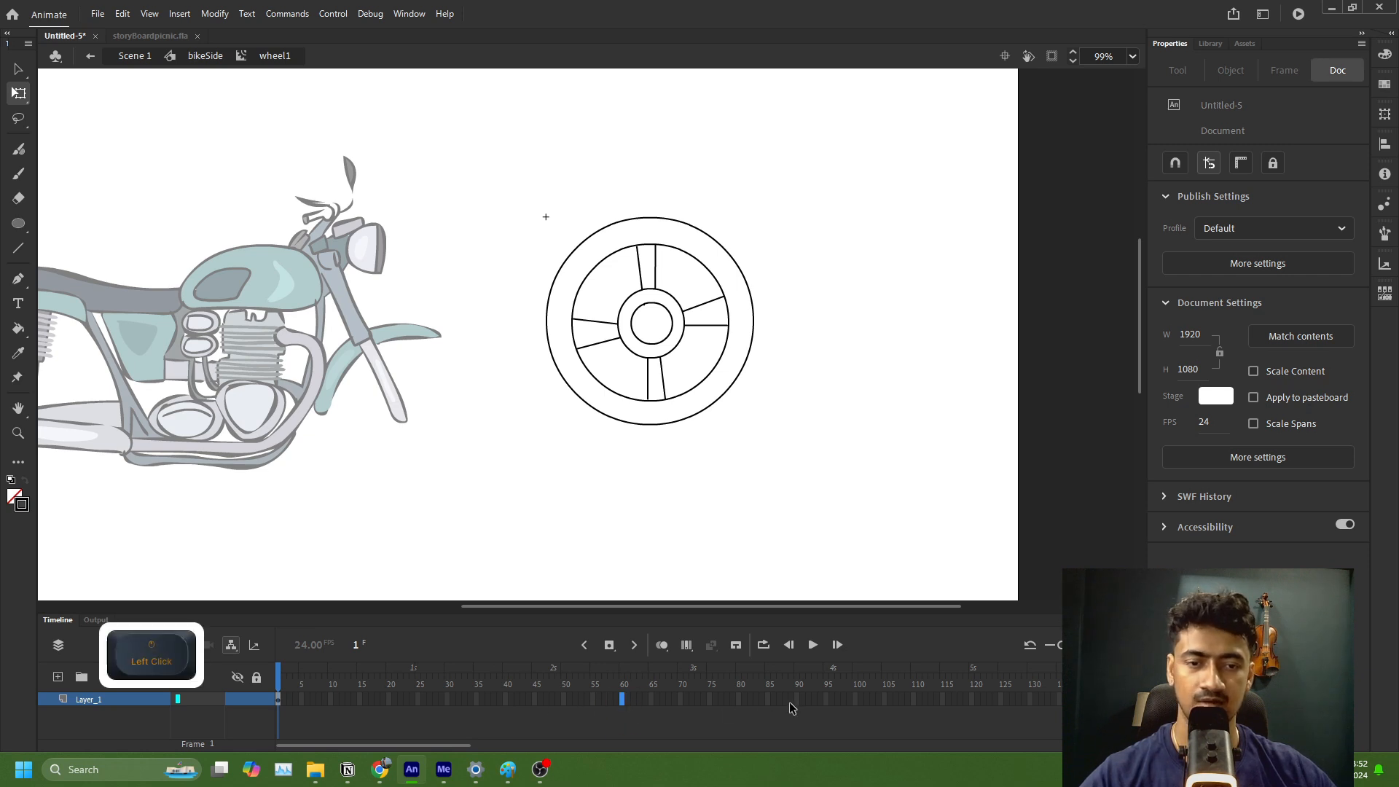
left_click(973, 701)
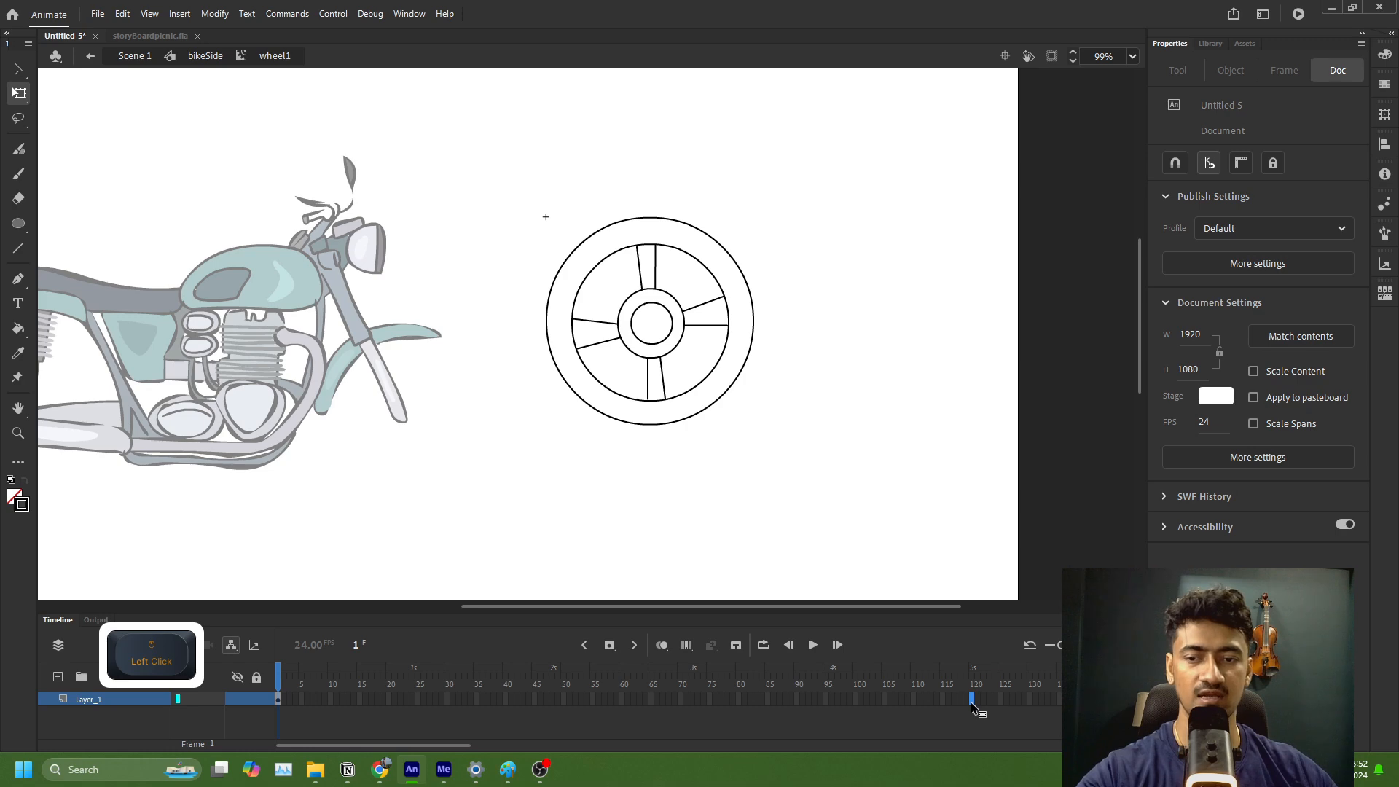
key("F5")
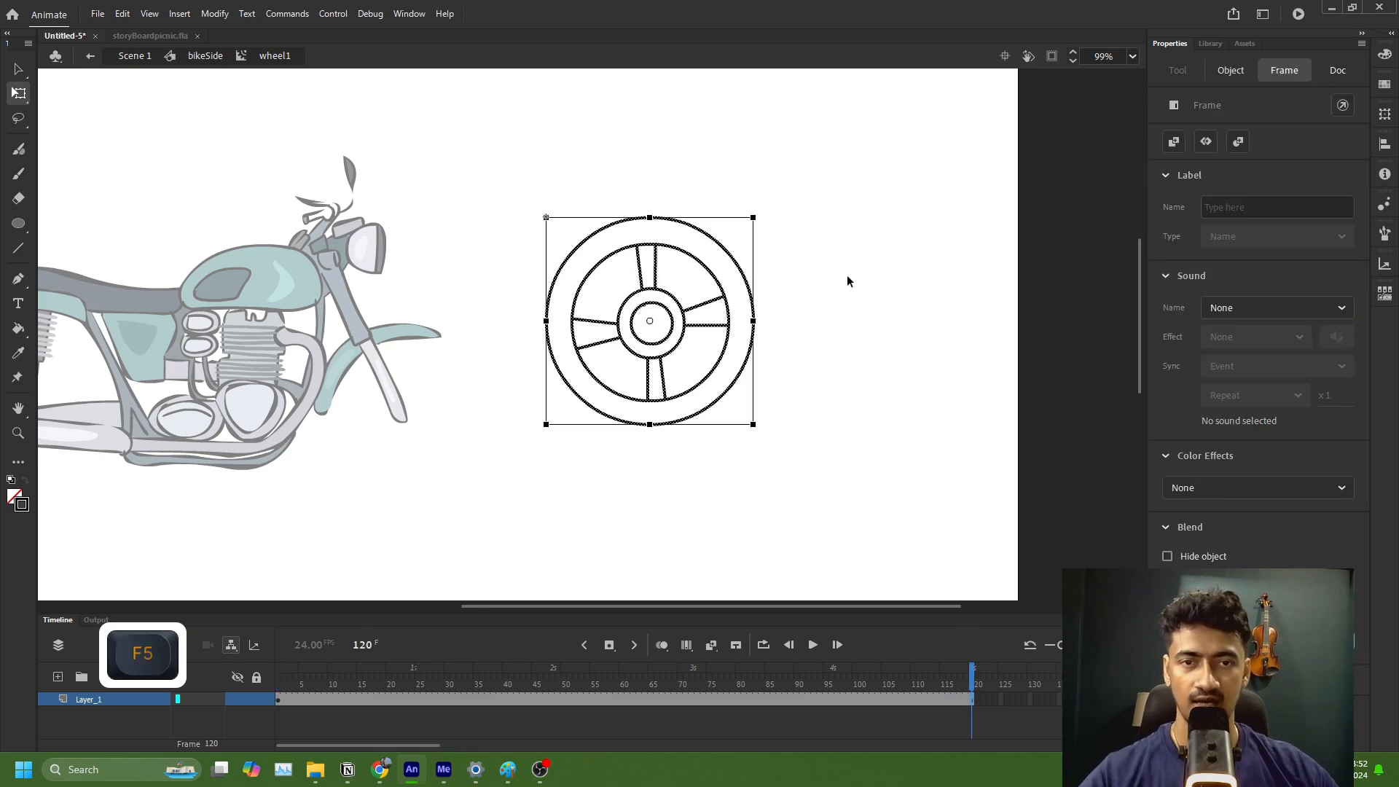
Step: Add a keyframe at frame 120 and rotate the wheel drawing there a quarter turn counterclockwise
key("shift")
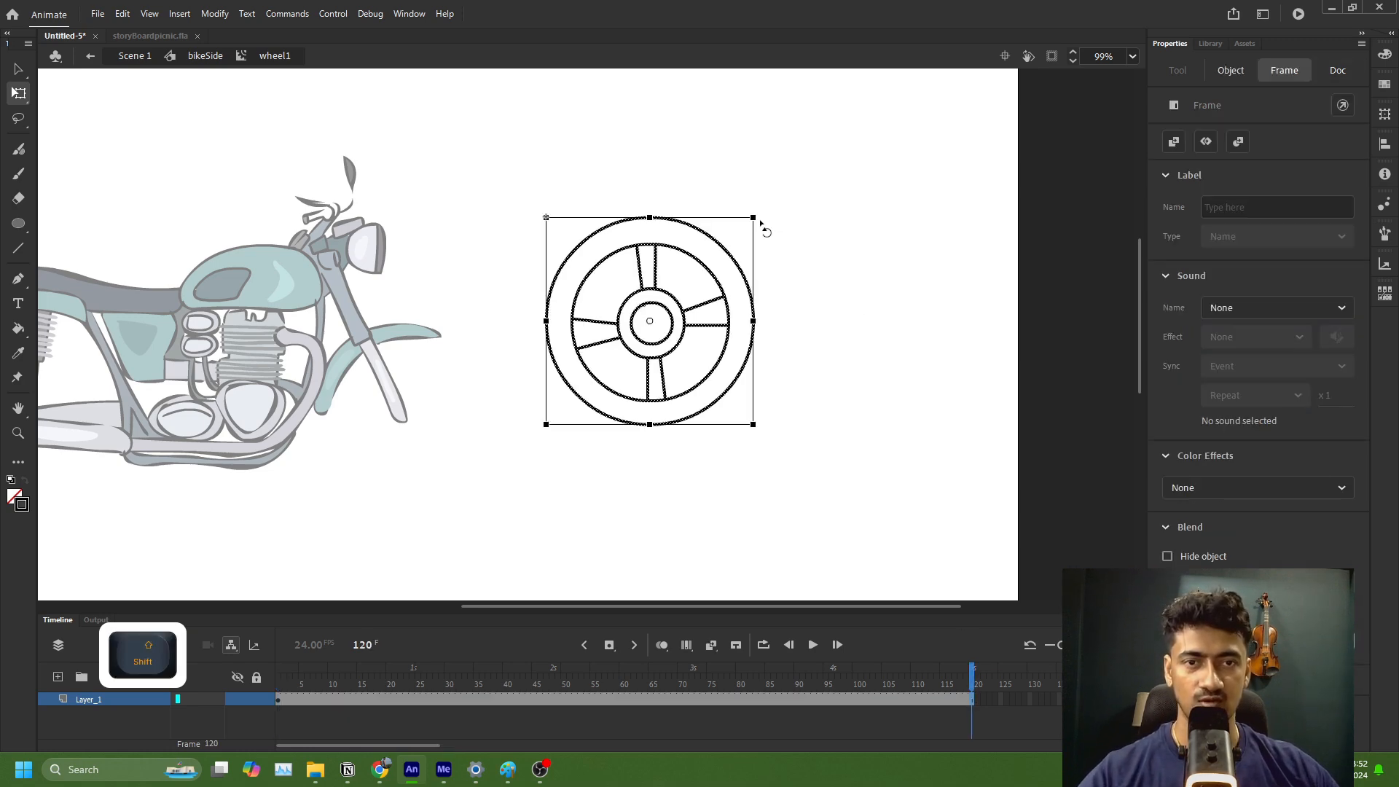
left_click(762, 227, "shift")
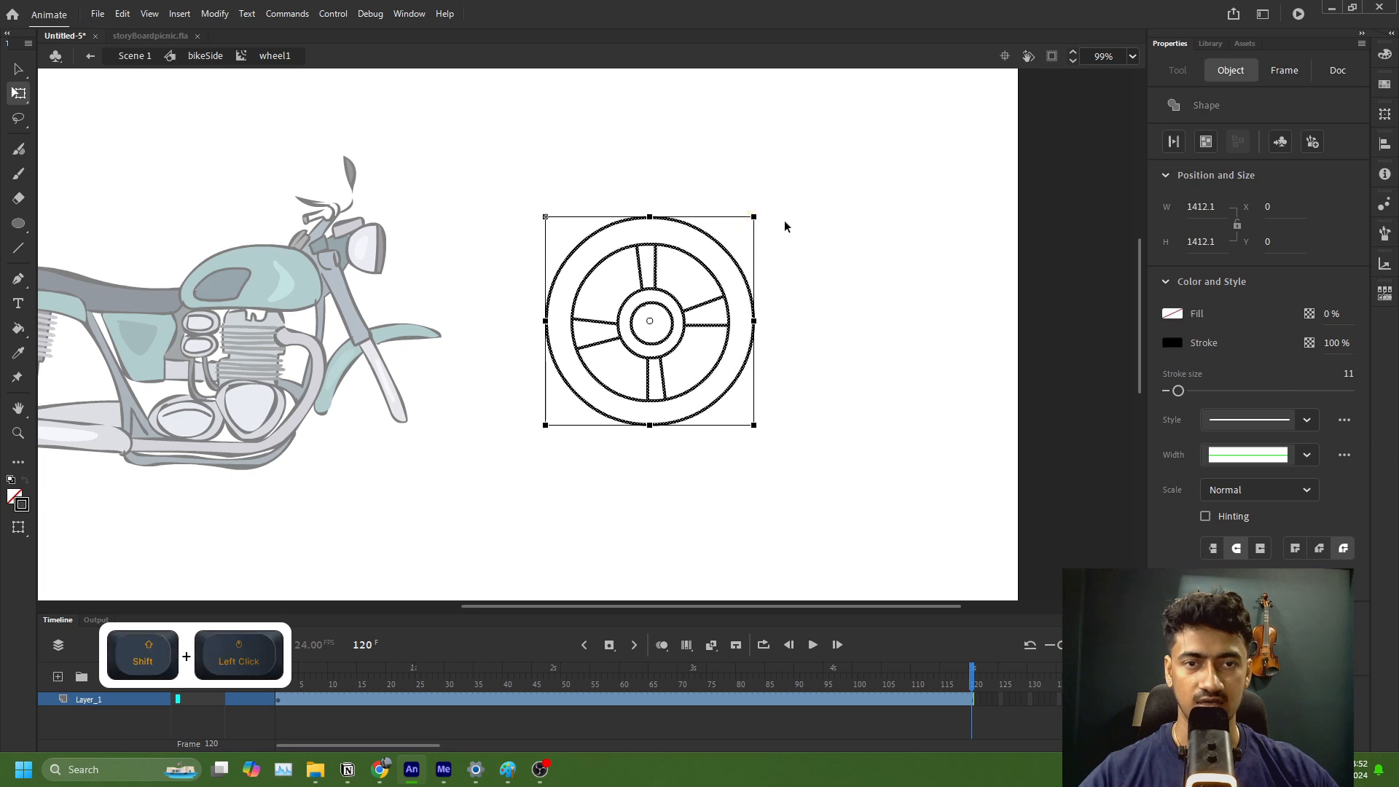
left_click(972, 700)
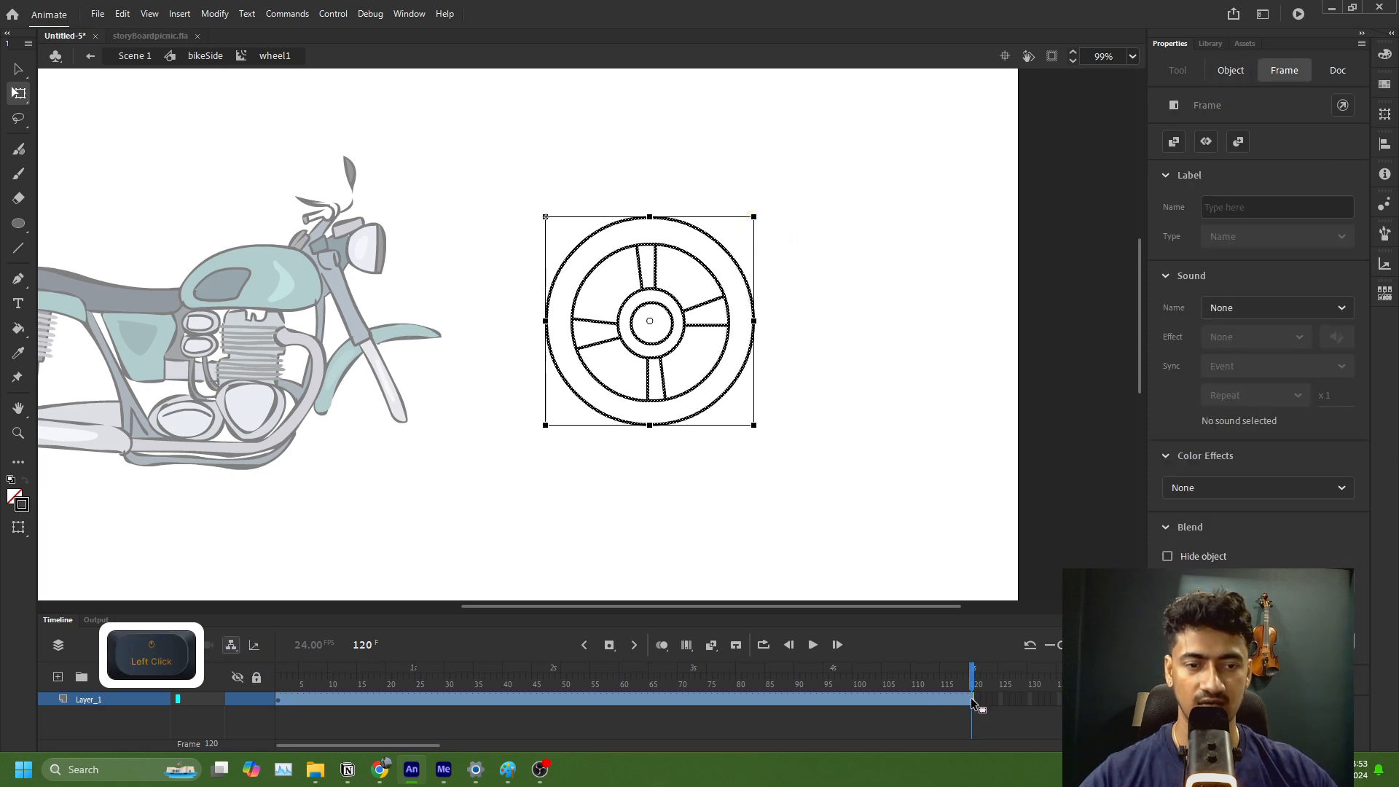
key("F6")
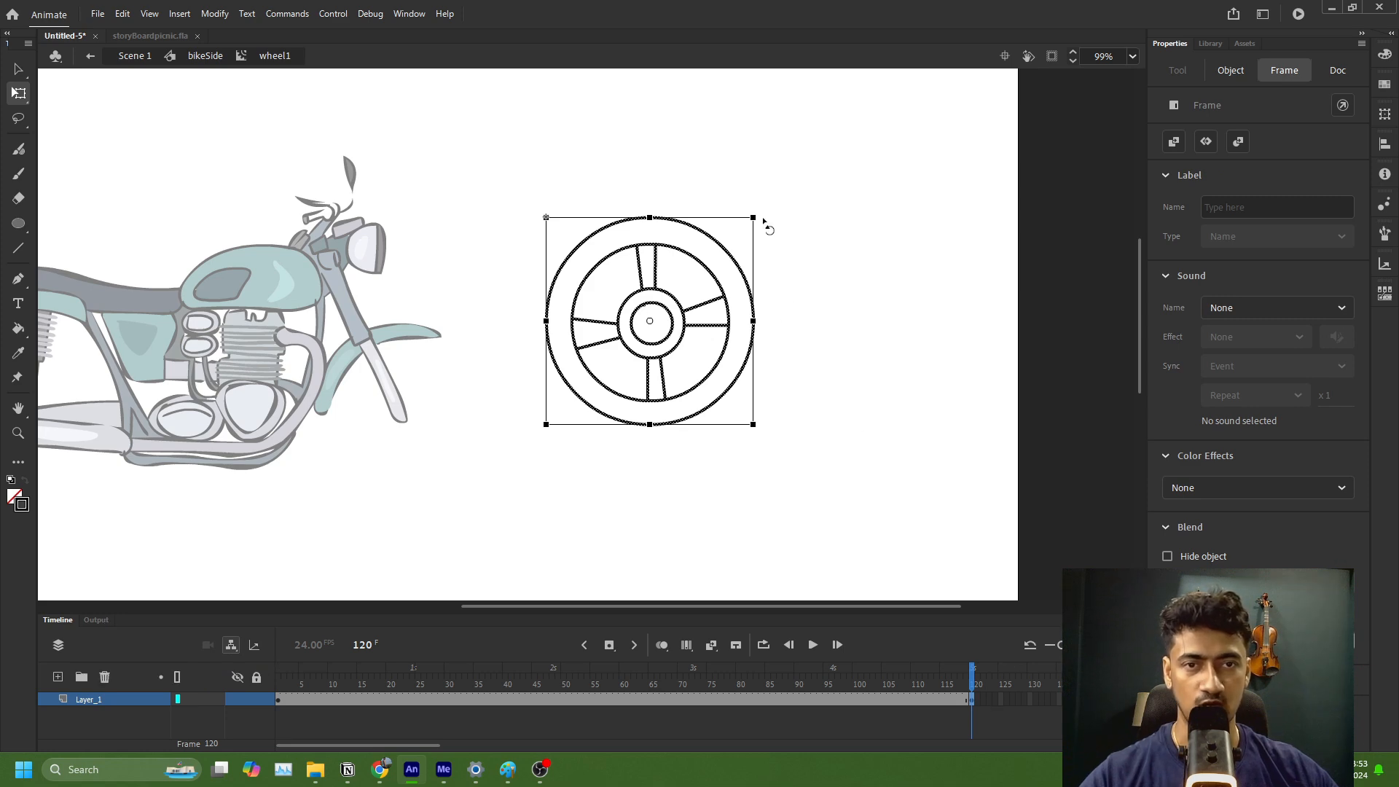
left_click_drag(764, 219, 579, 259)
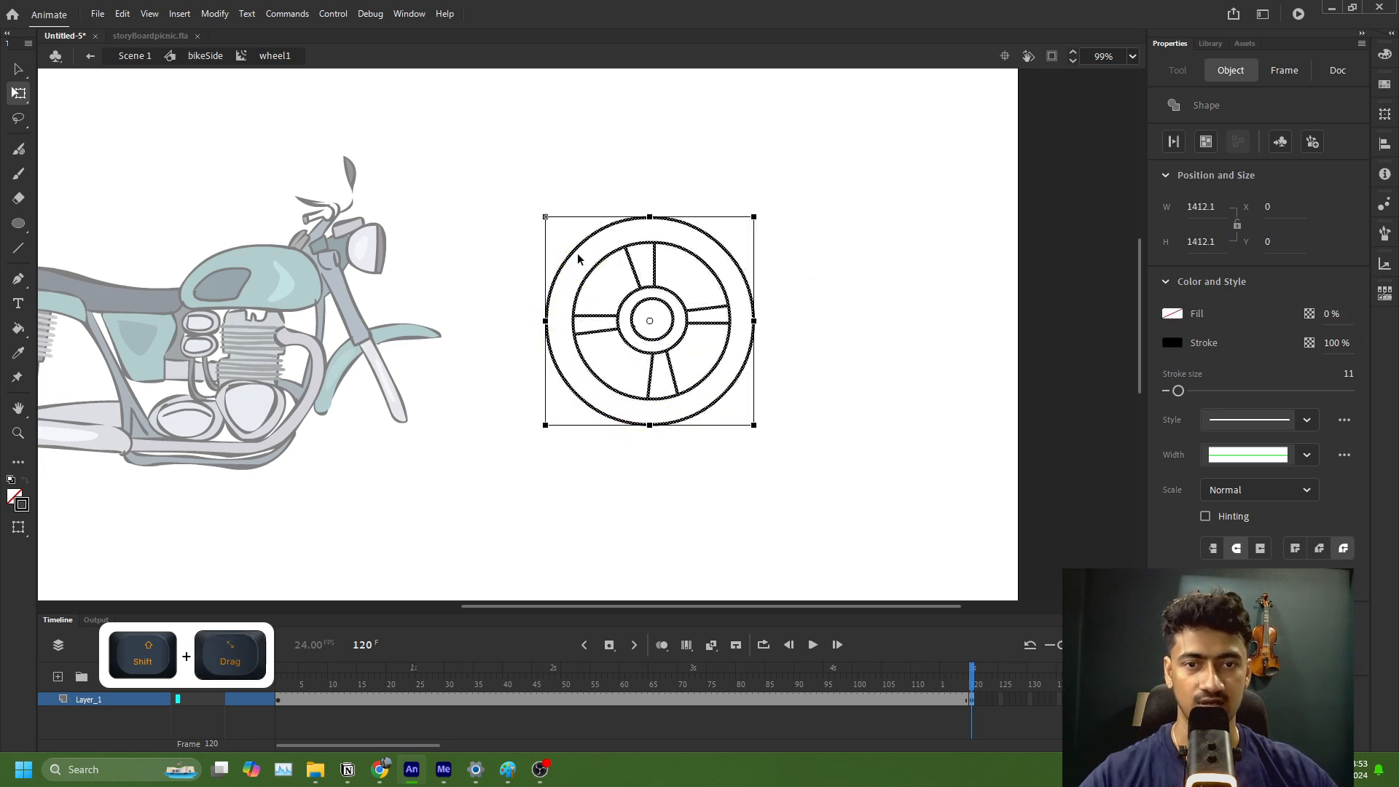
Step: Create a motion tween on the wheel's frames, converting the drawing to a symbol, and scrub through it to frame 120
left_click(688, 700)
right_click(688, 697)
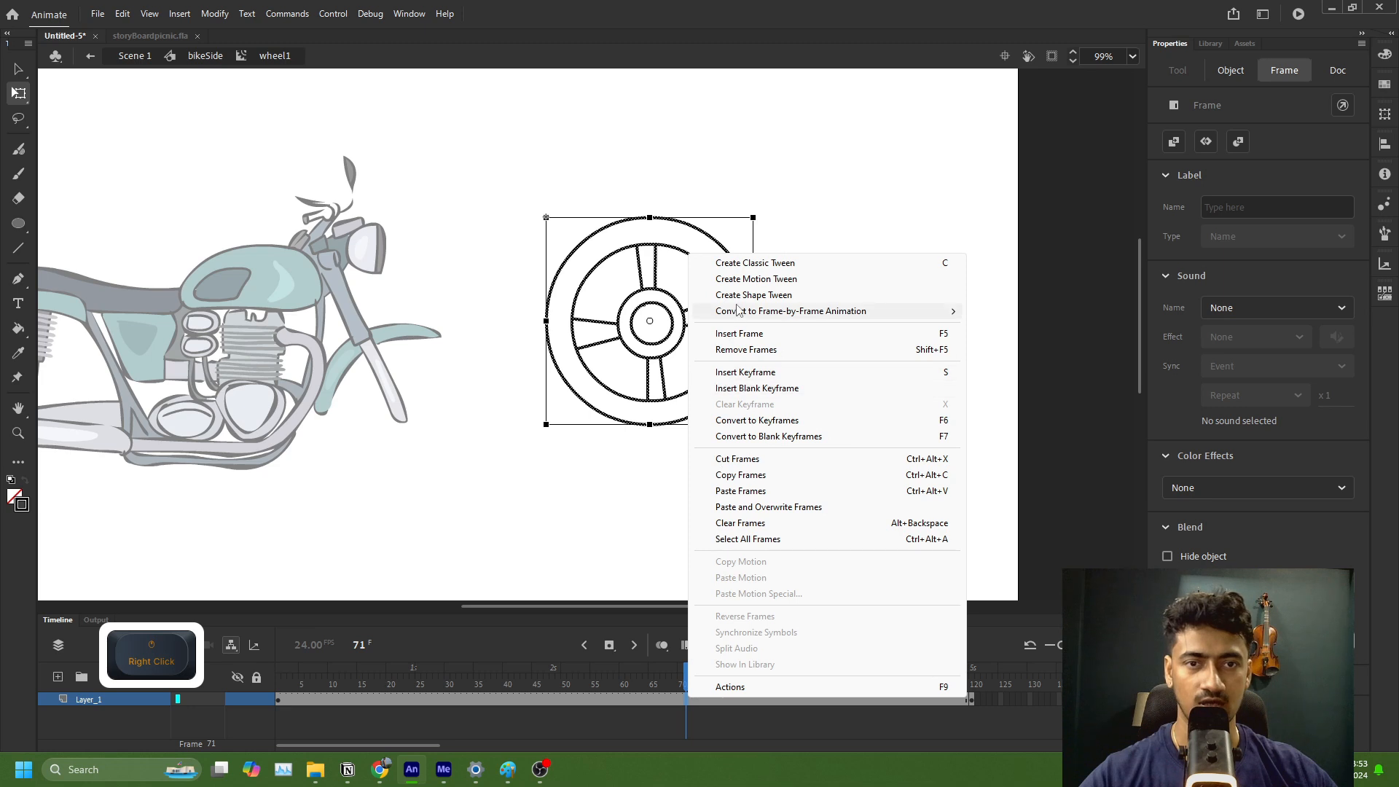
left_click(744, 279)
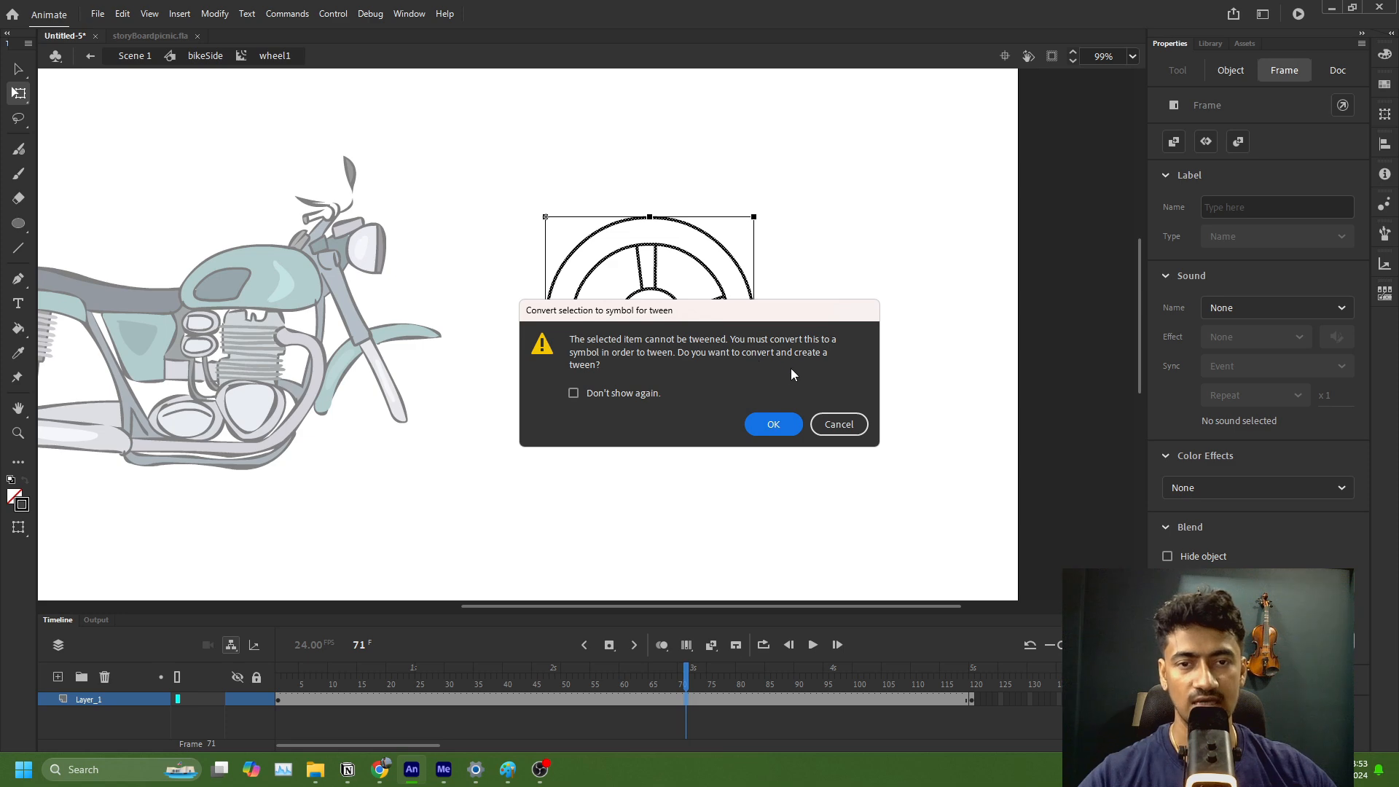
left_click(776, 430)
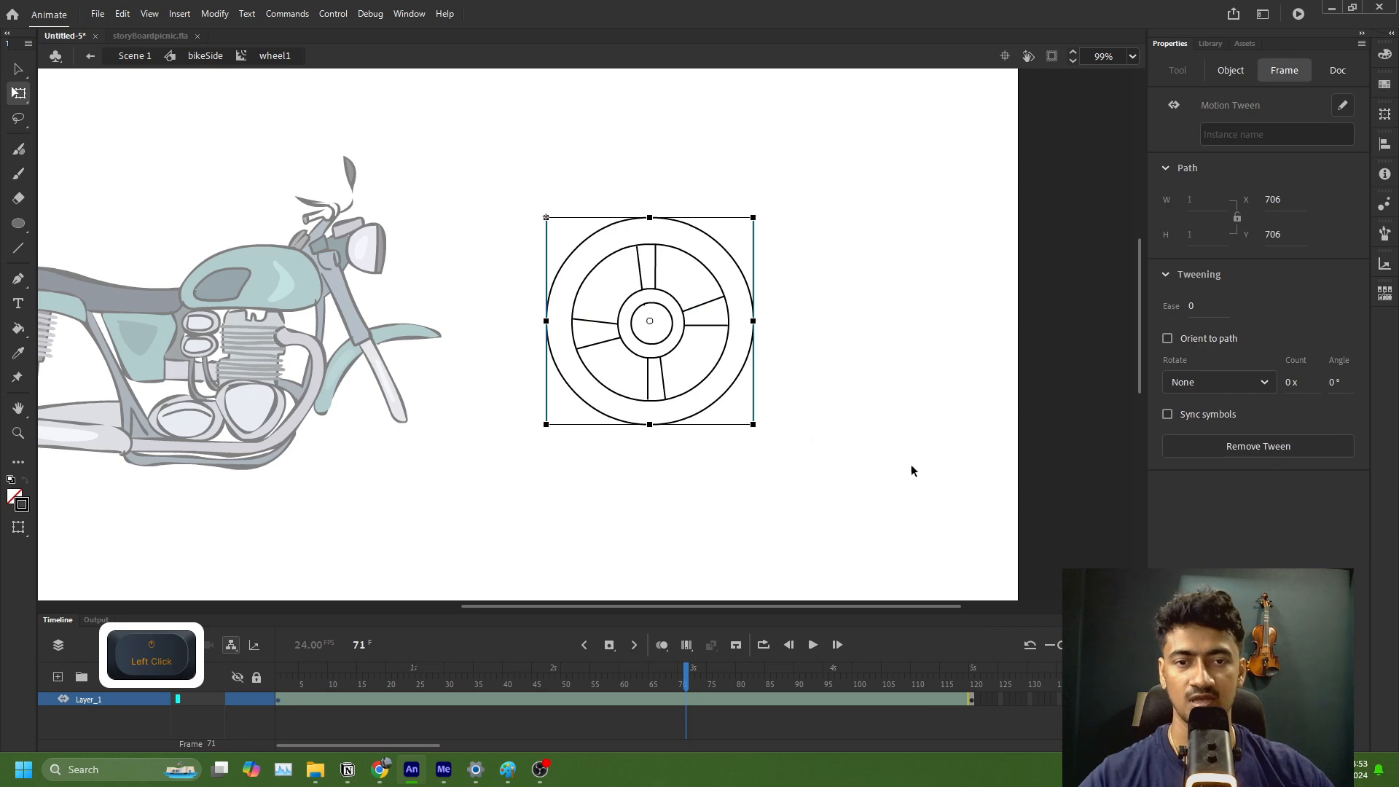
left_click_drag(280, 689, 986, 669)
left_click(282, 685)
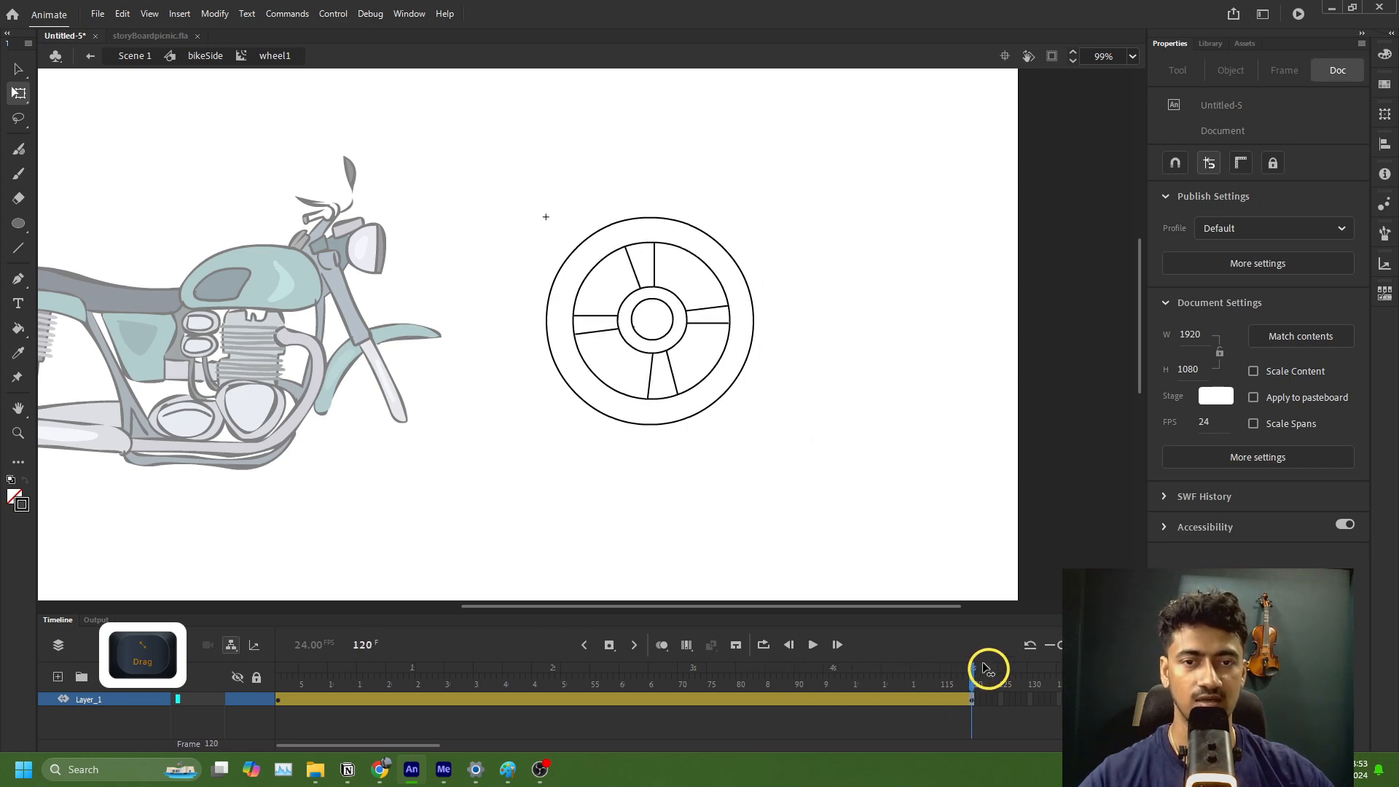
left_click(974, 702)
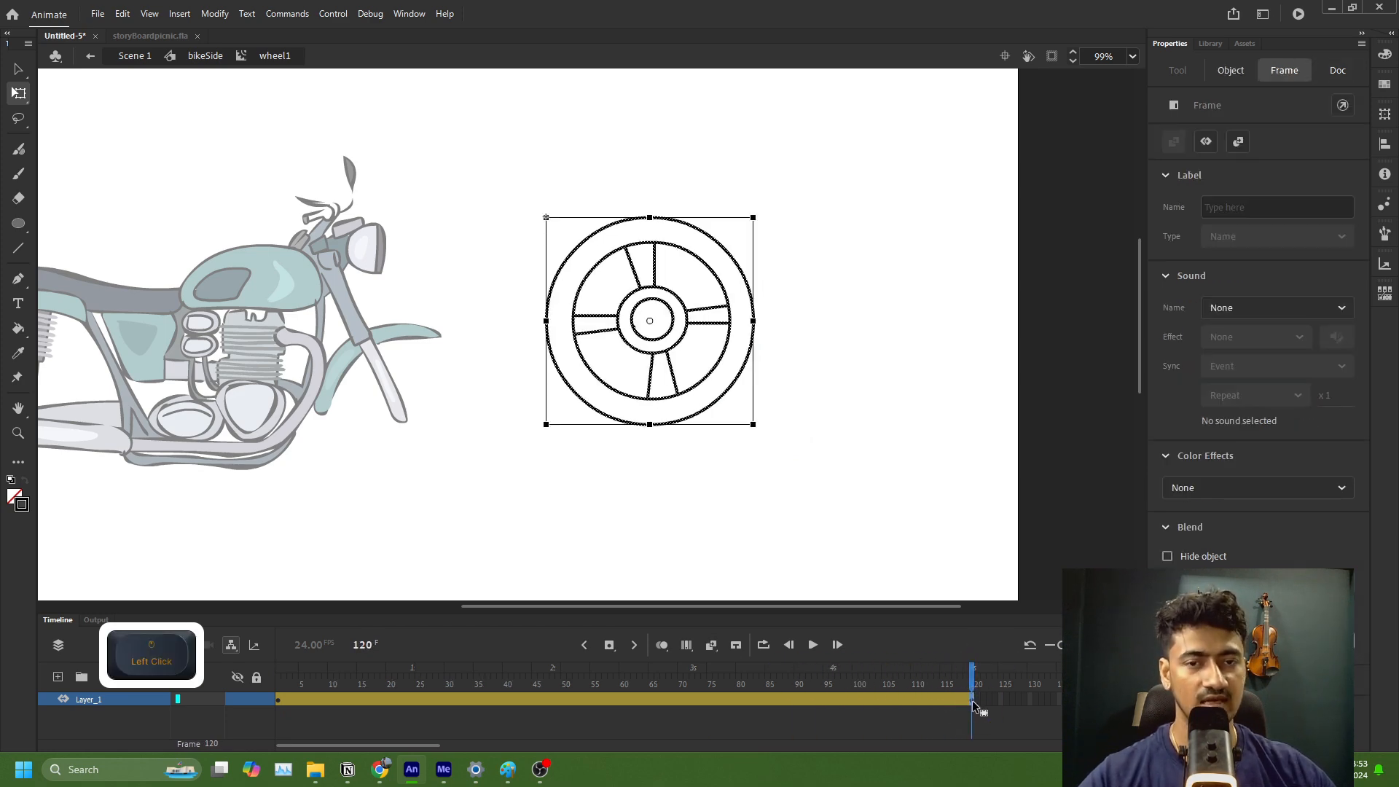
Step: Set the wheel's motion tween to rotate clockwise with a count of 5 and return to frame 1
left_click(806, 701)
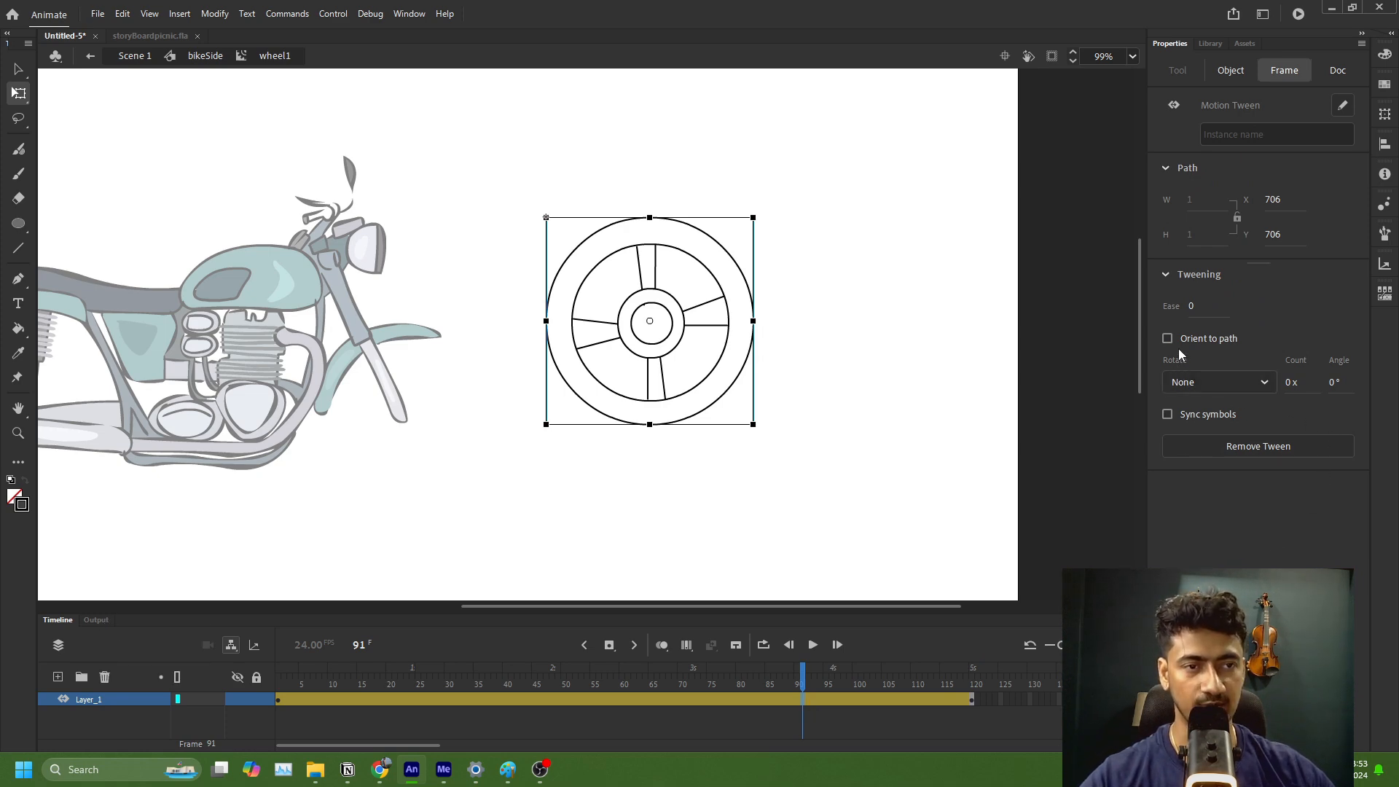
left_click(697, 696)
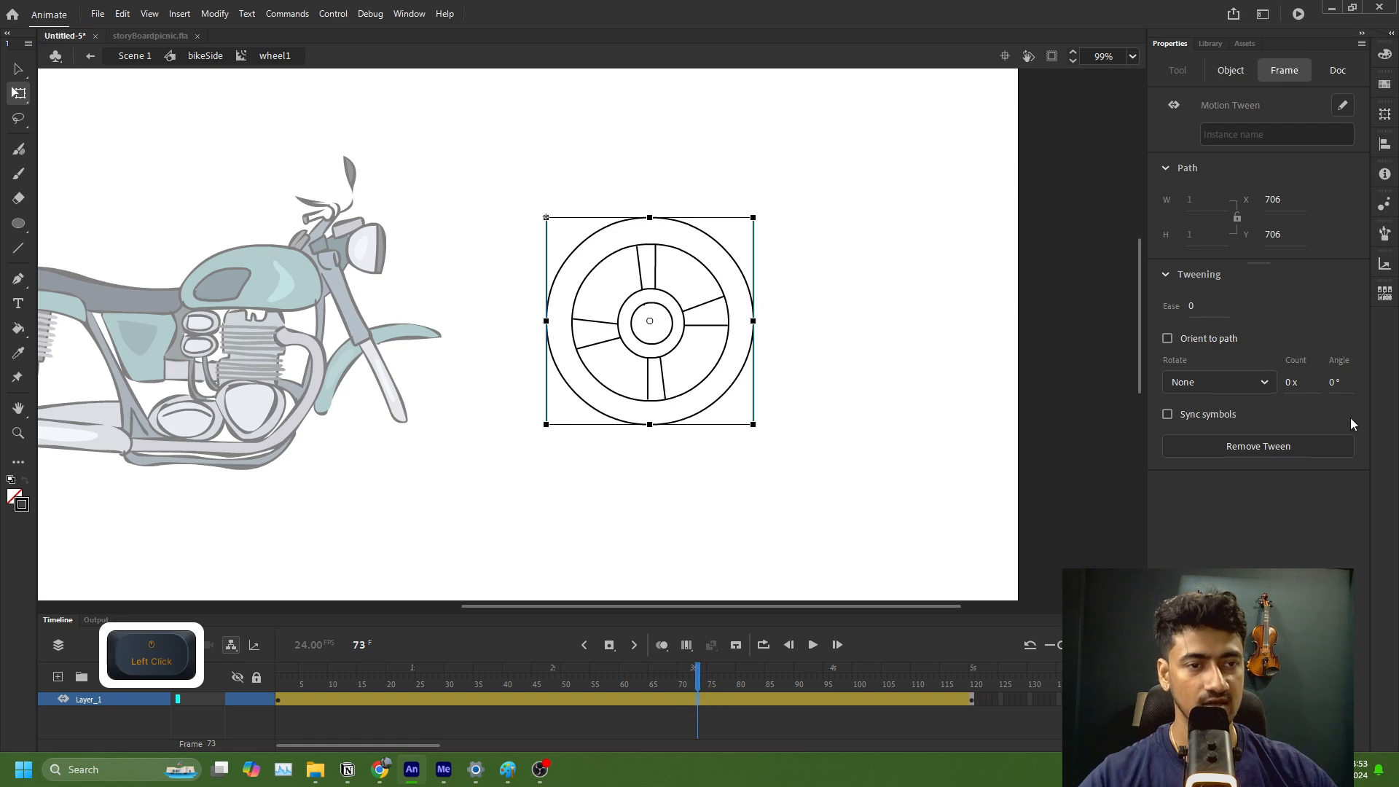
left_click(1265, 383)
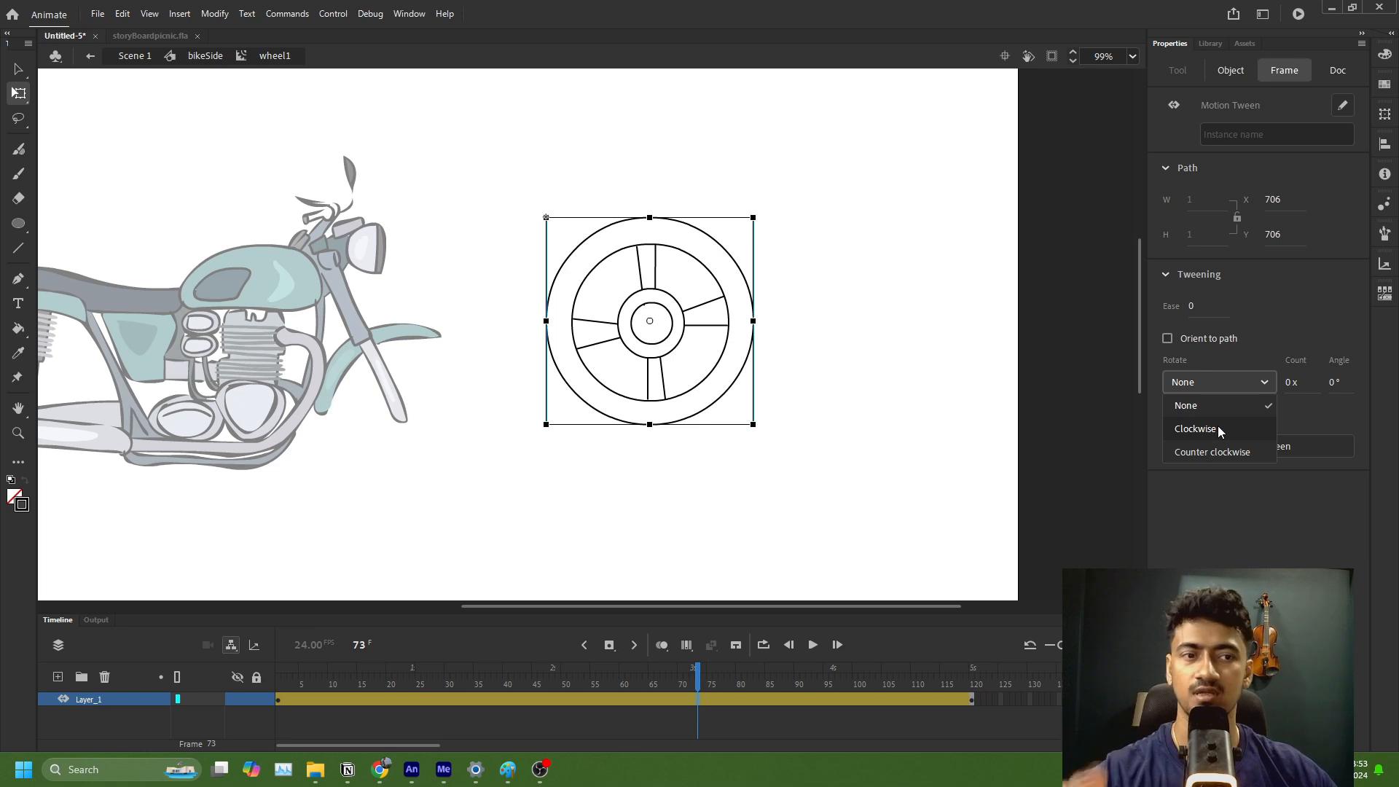
left_click(1196, 428)
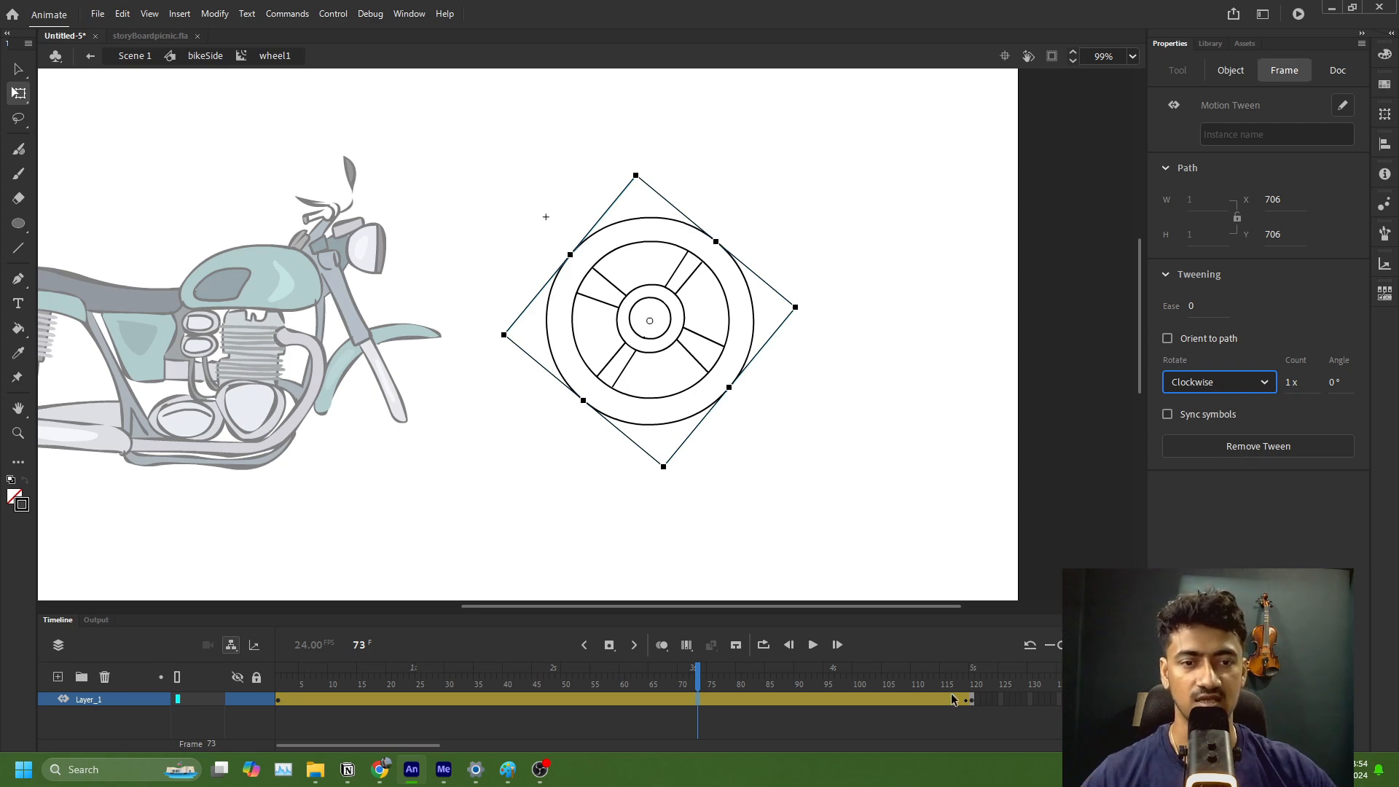
left_click(1290, 382)
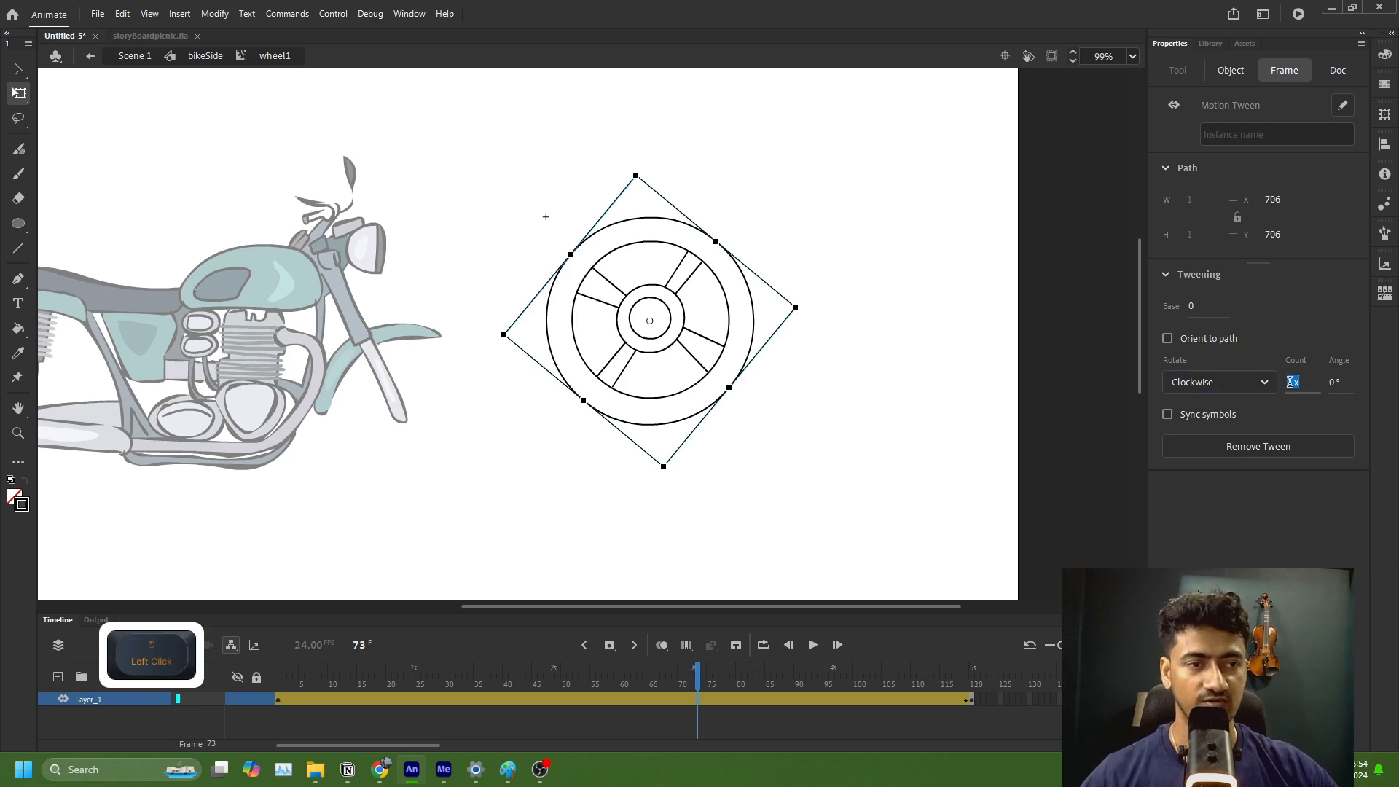
left_click(1296, 380)
key("BackSpace")
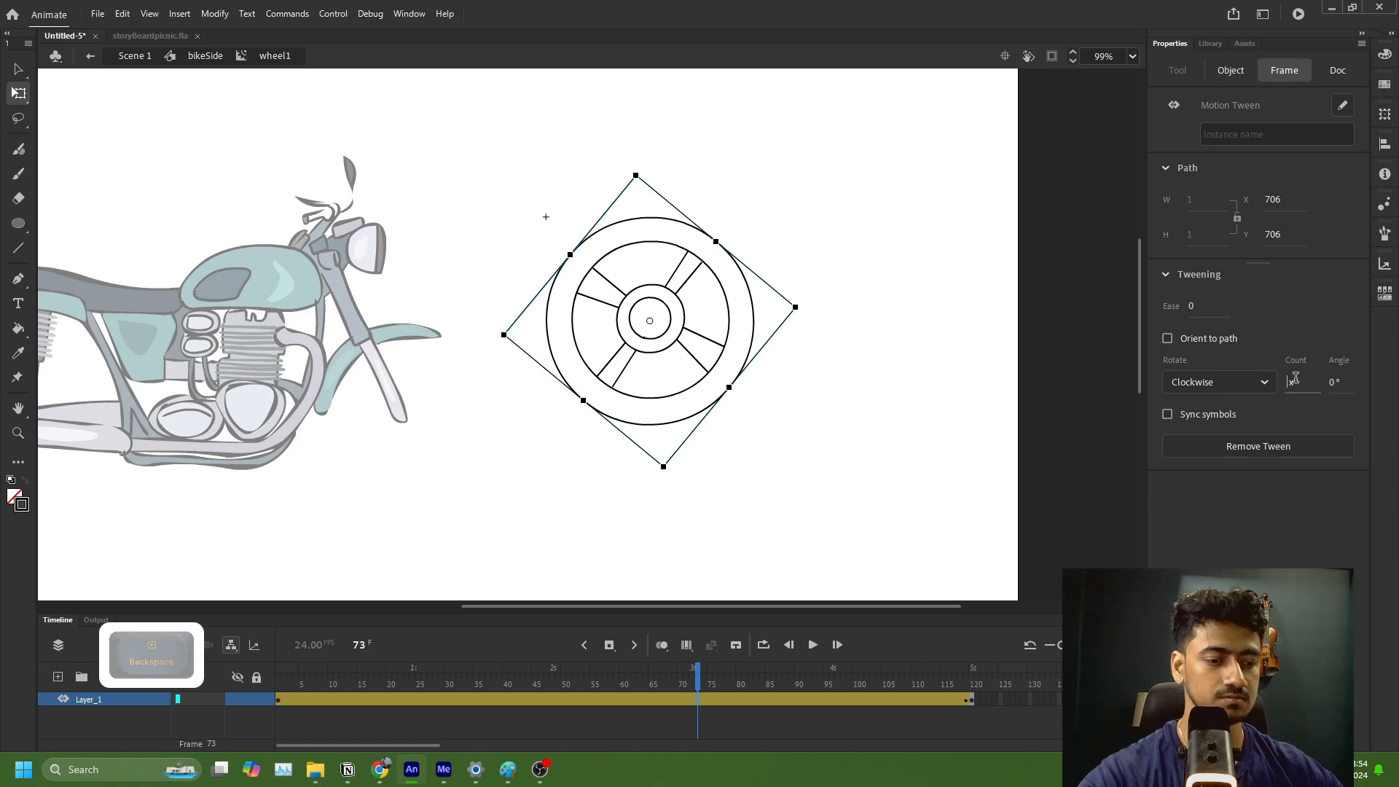
type("5")
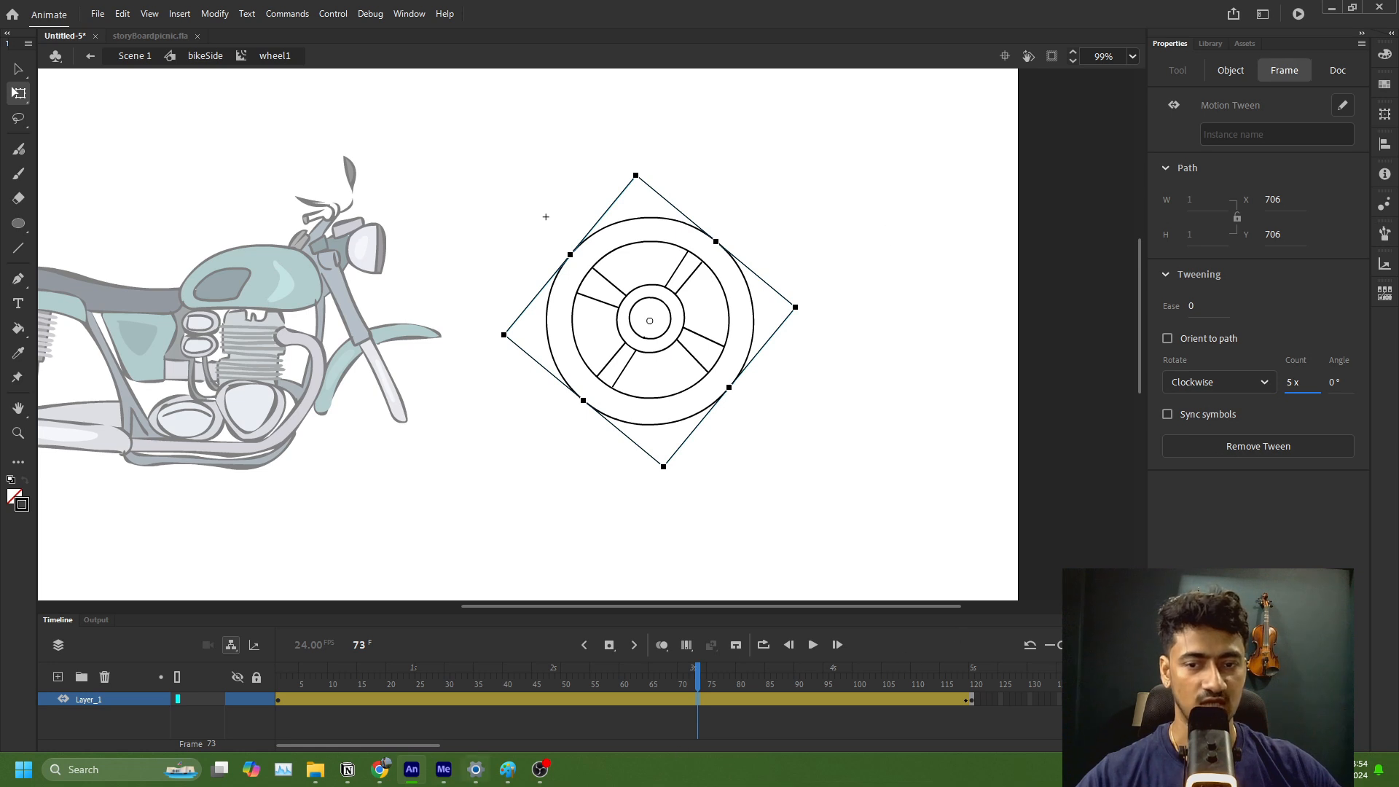
left_click(295, 684)
left_click_drag(295, 684, 246, 687)
left_click(812, 587)
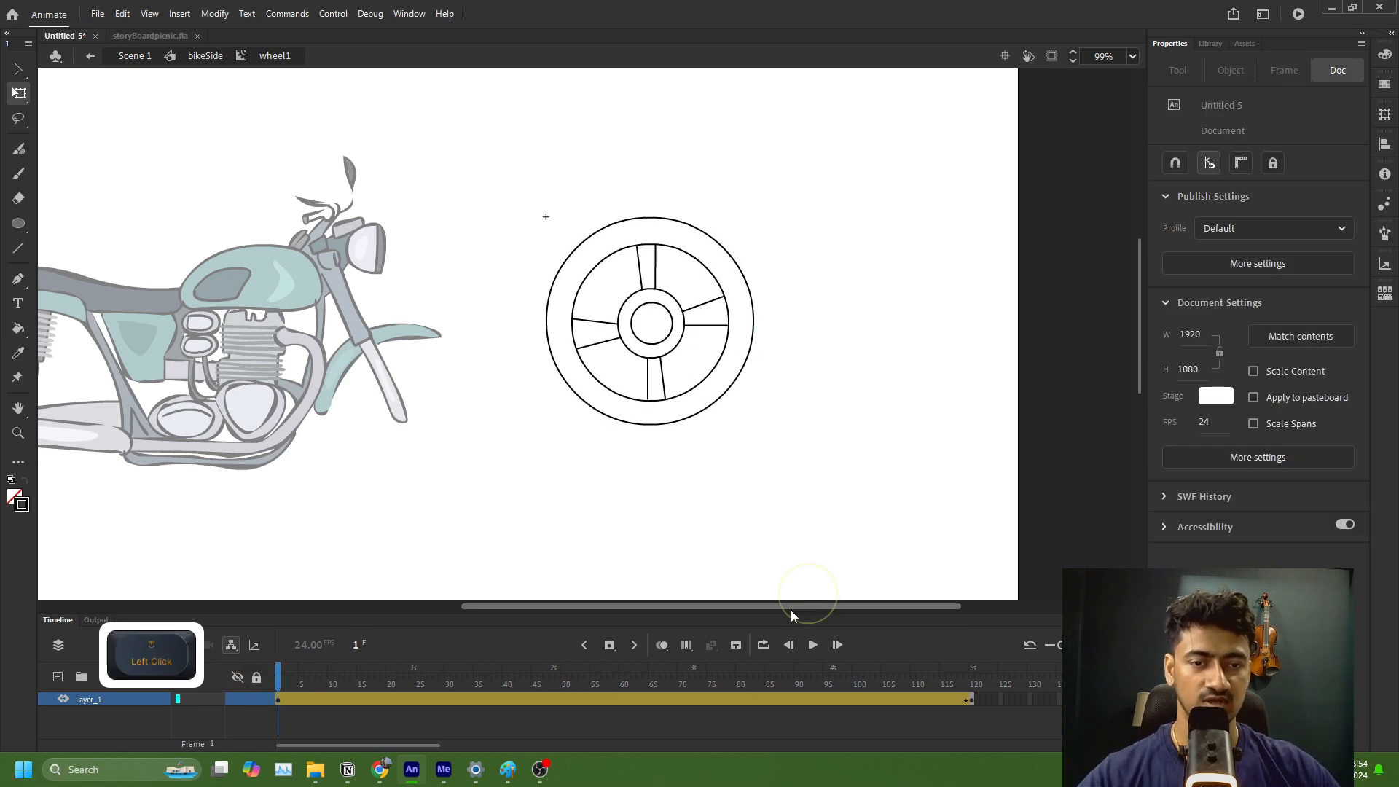
Step: Set the additional rotation angle of the wheel's motion tween to 86°
left_click(739, 698)
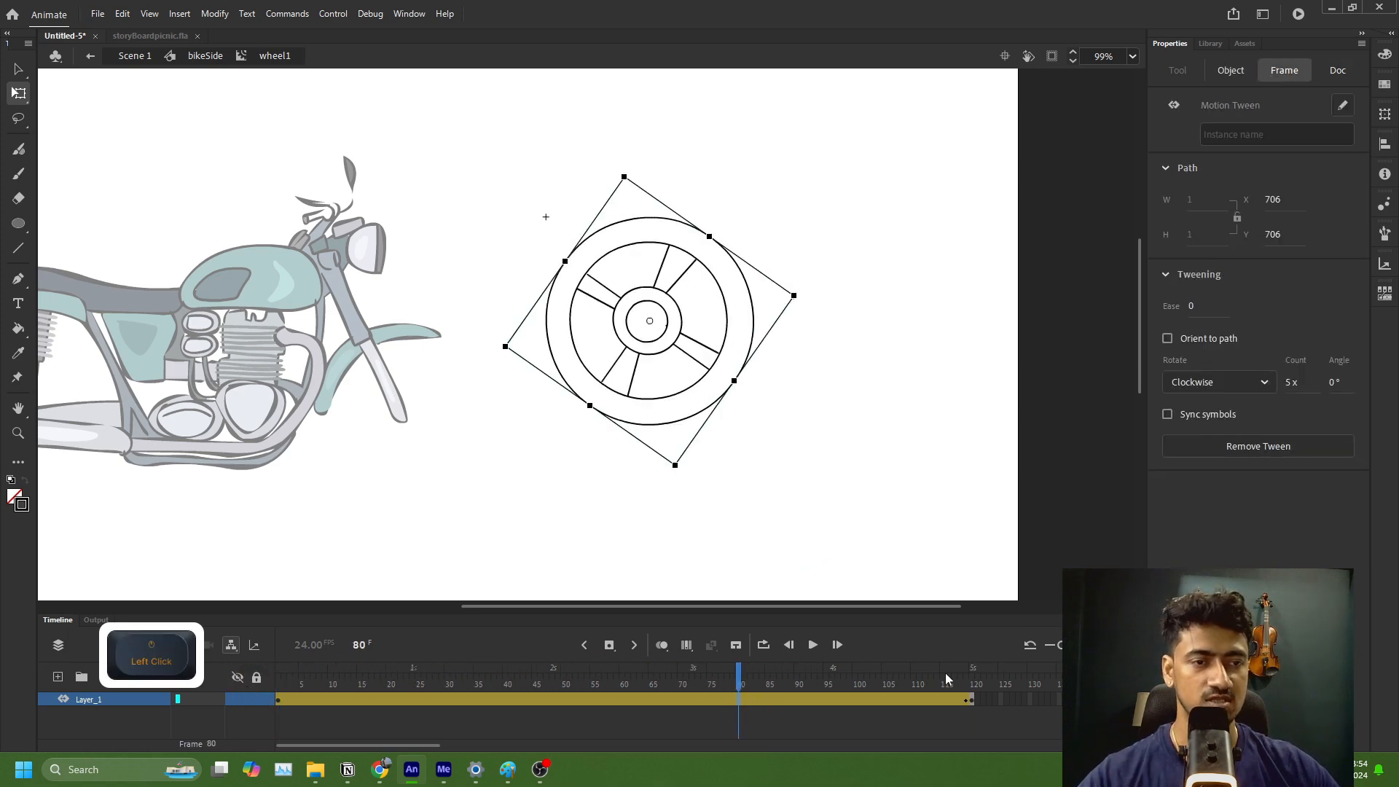
left_click(1335, 383)
left_click(1333, 388)
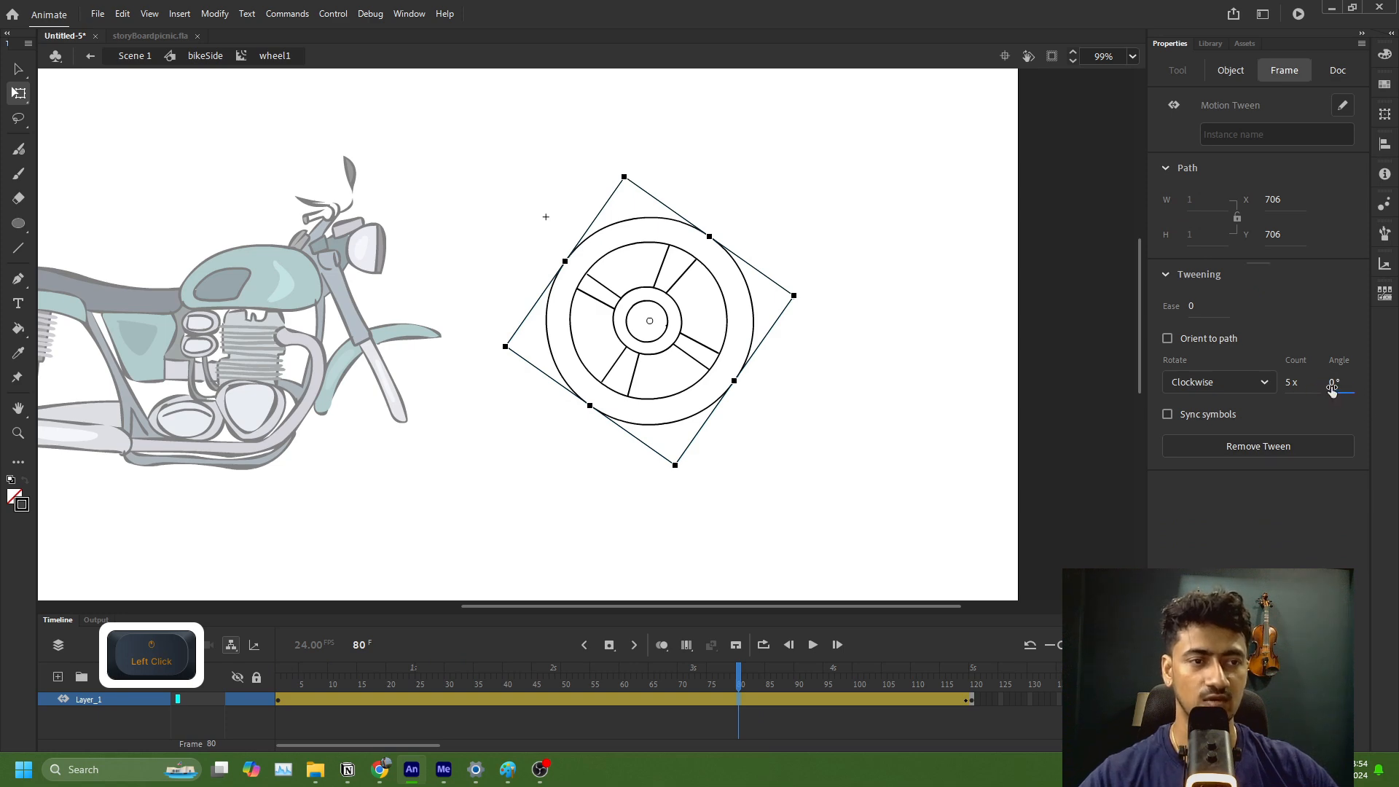
left_click(1332, 387)
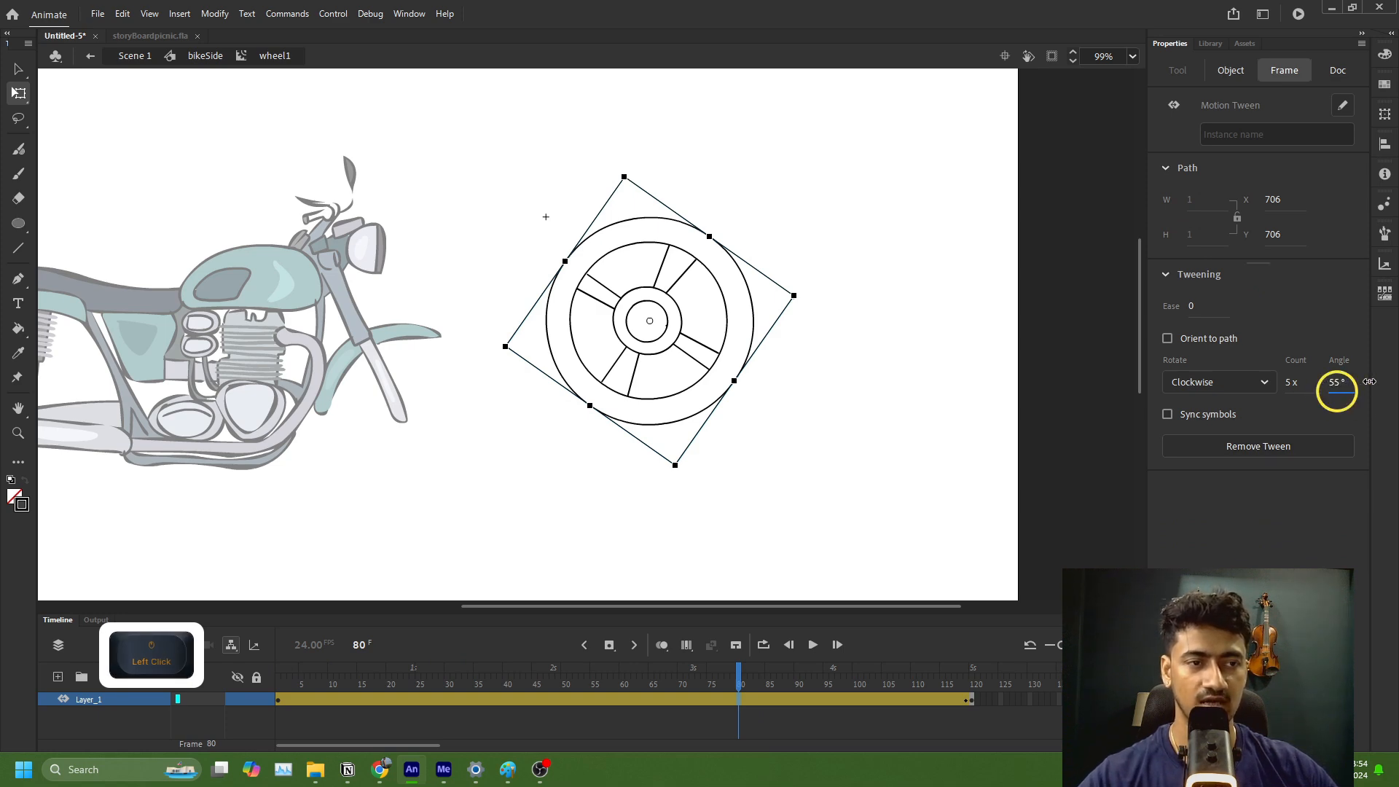
left_click_drag(1370, 382, 1396, 390)
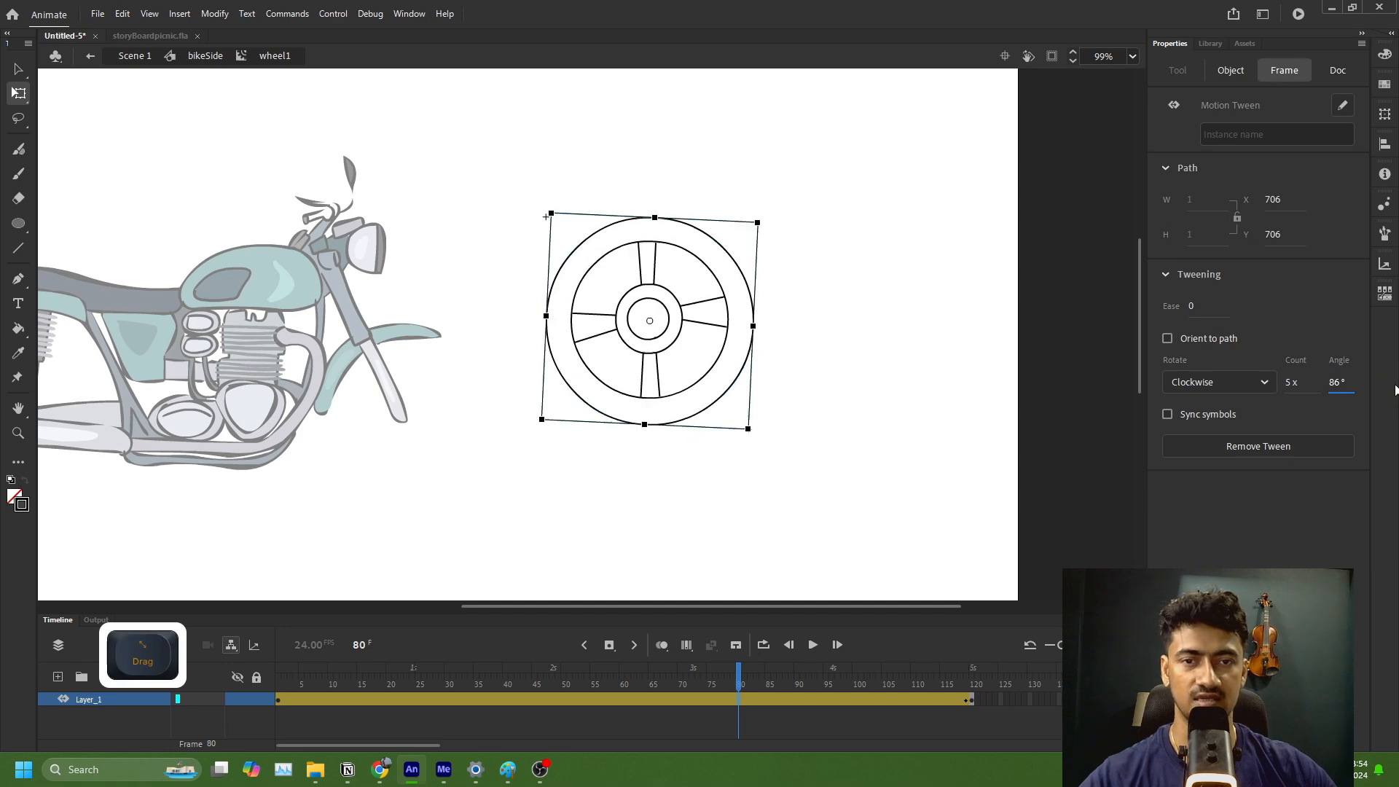
Step: Scrub through the wheel's spin and reset the tween's additional rotation angle to 0°
left_click_drag(300, 686, 414, 686)
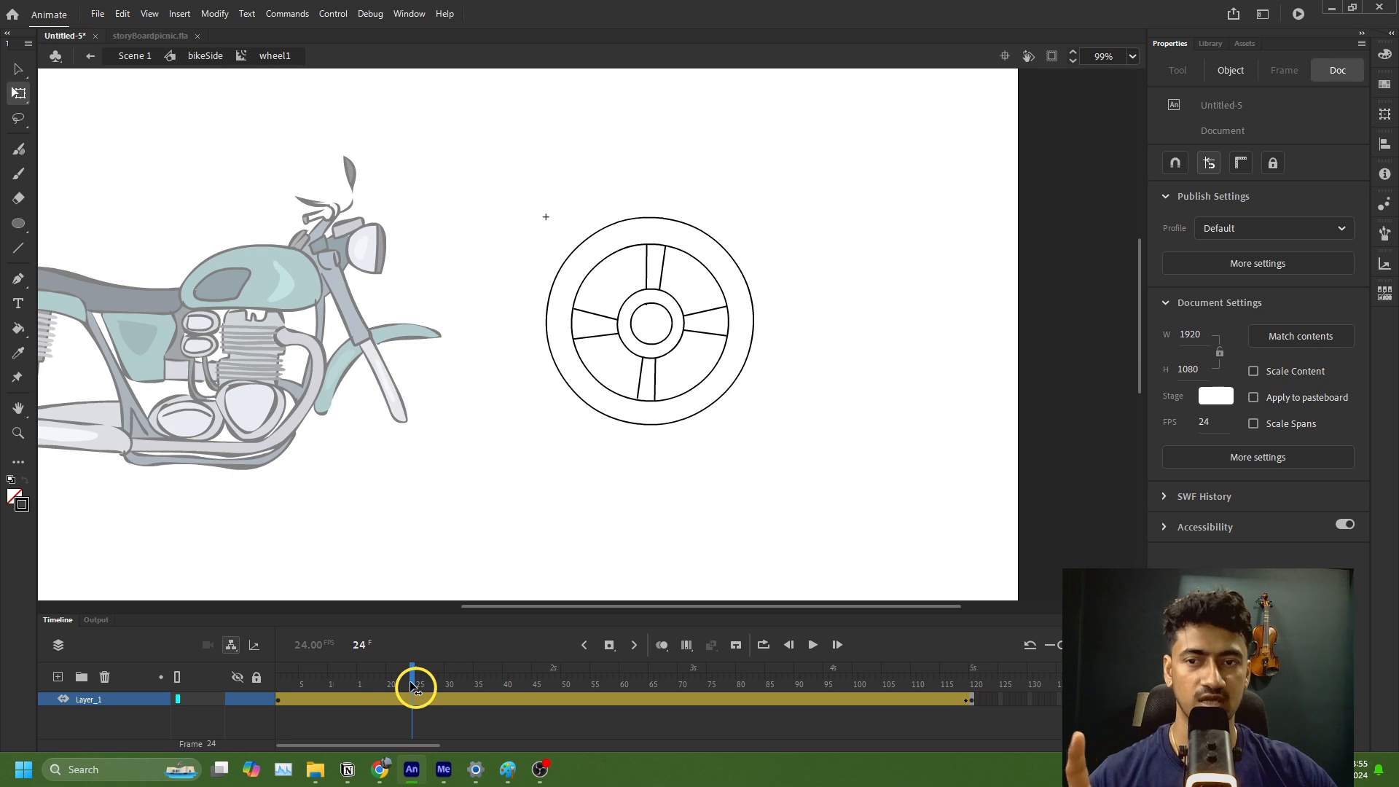
left_click_drag(414, 687, 277, 687)
left_click(559, 698)
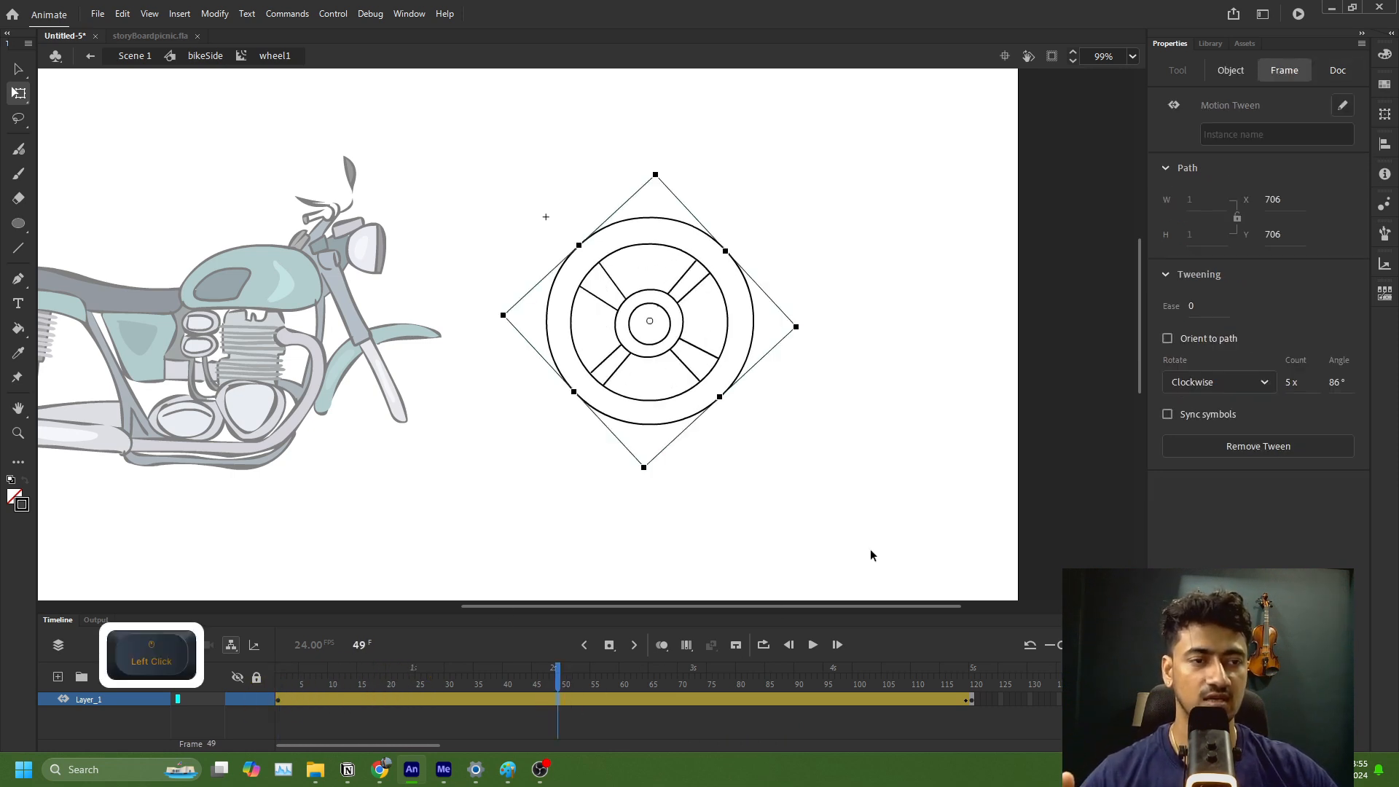
left_click_drag(1345, 388, 1283, 396)
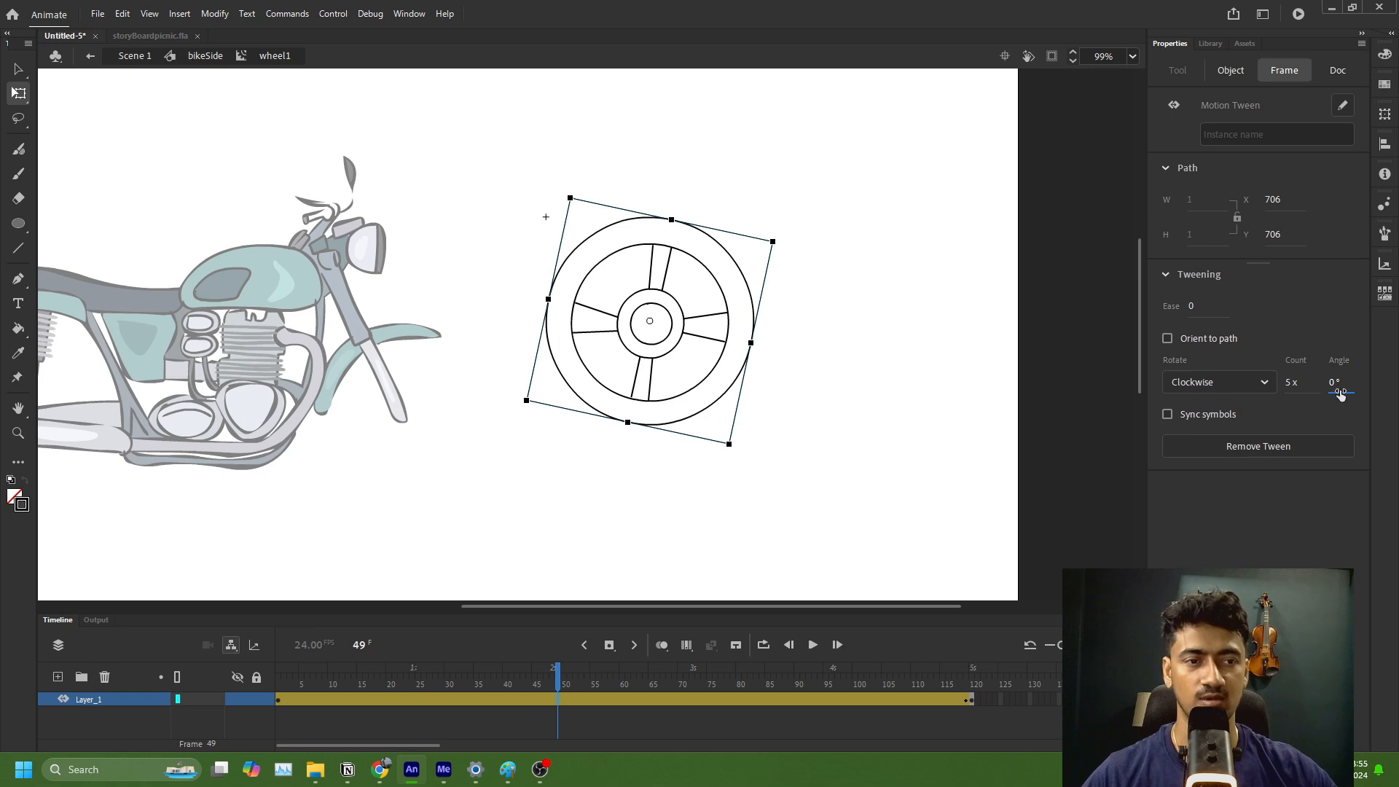
left_click_drag(300, 688, 968, 666)
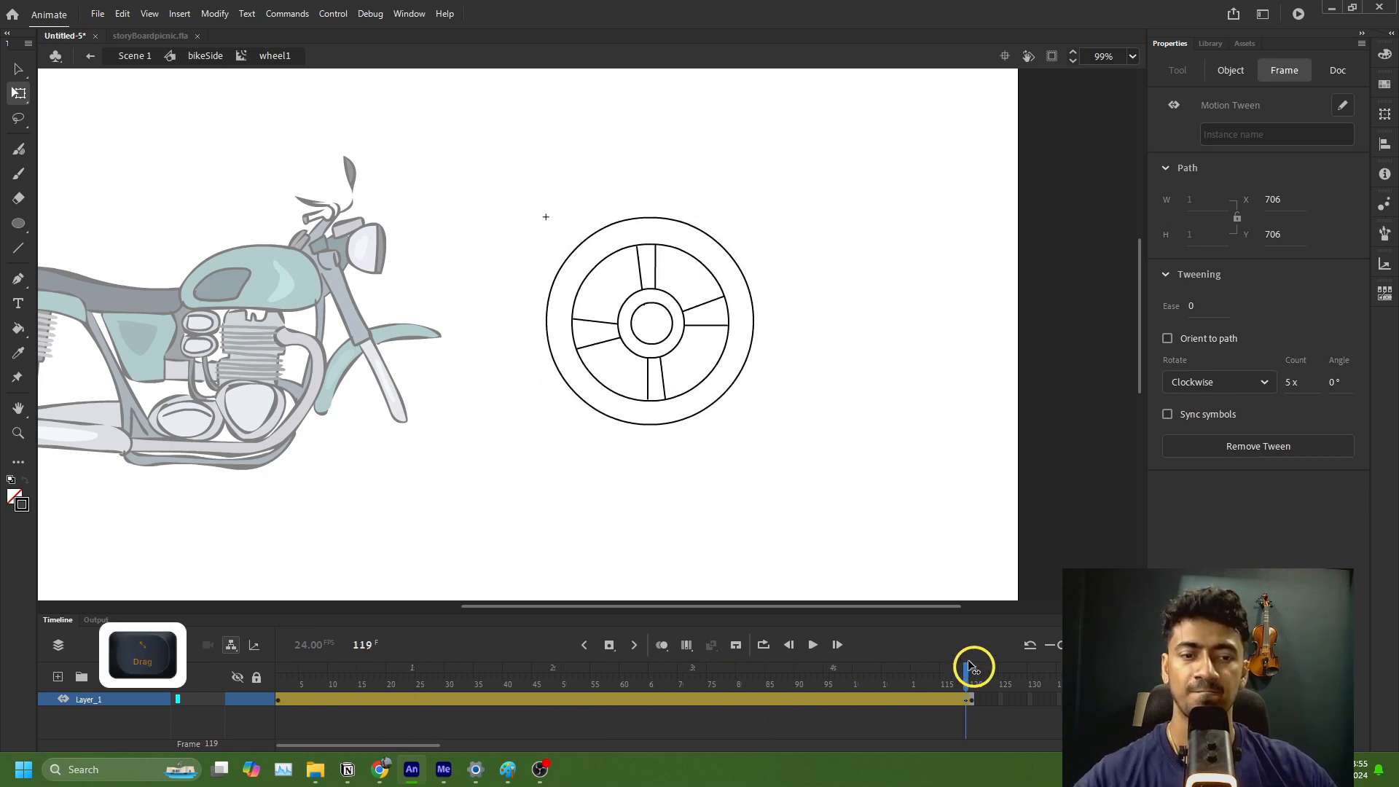
Step: Open the tweened wheel symbol for editing and fill its outer tyre ring with near-black 1F1E1E using the Paint Bucket
left_click(717, 401)
double_click(717, 401)
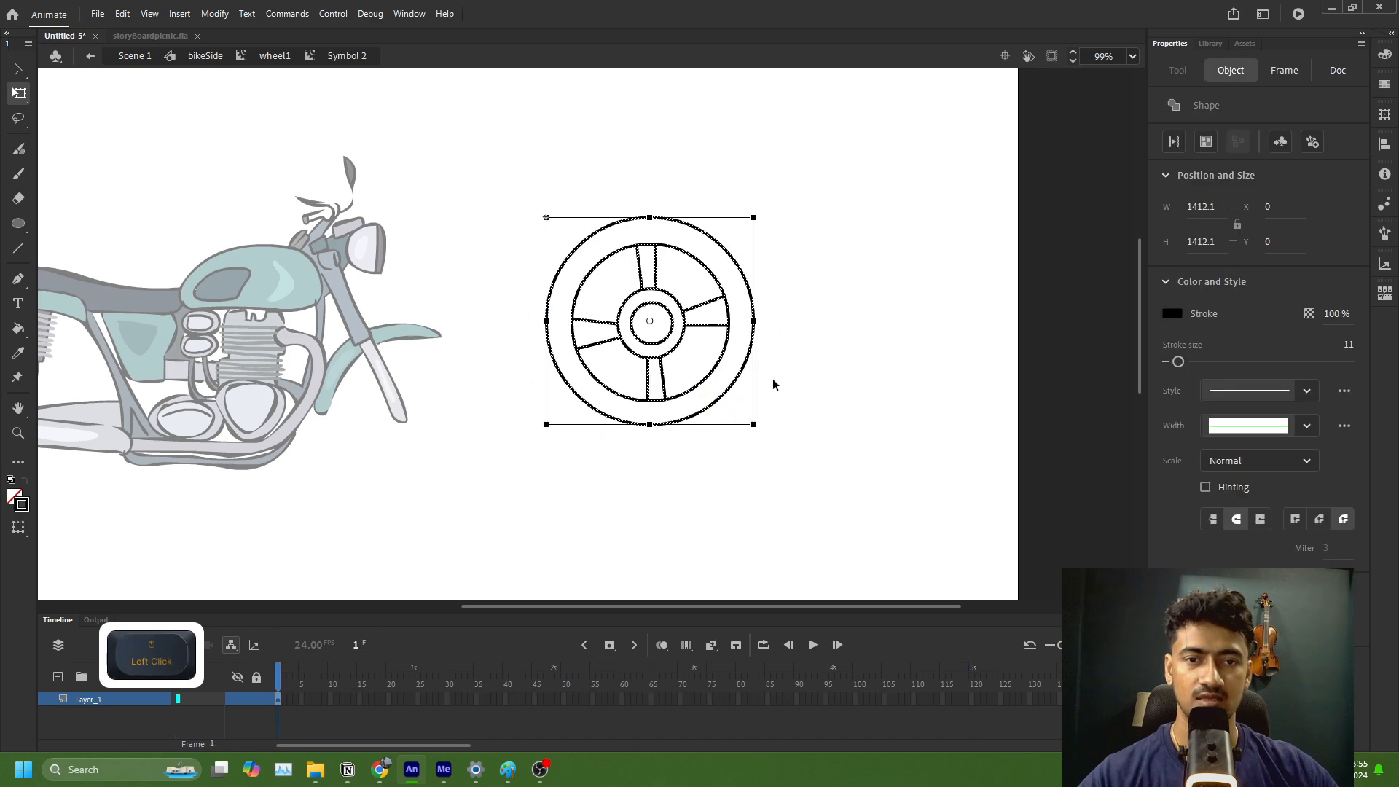
left_click(868, 334)
key("k")
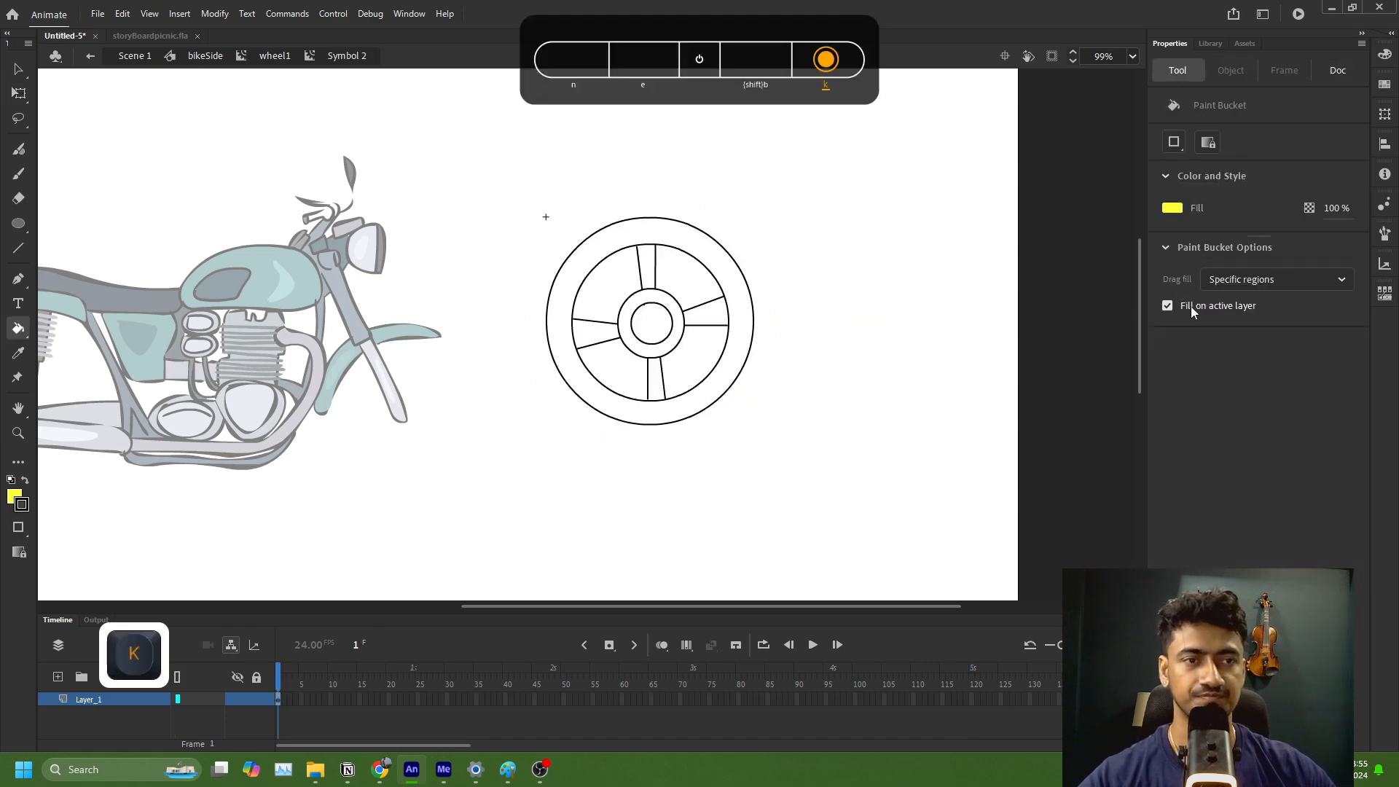
left_click(1175, 212)
left_click(953, 280)
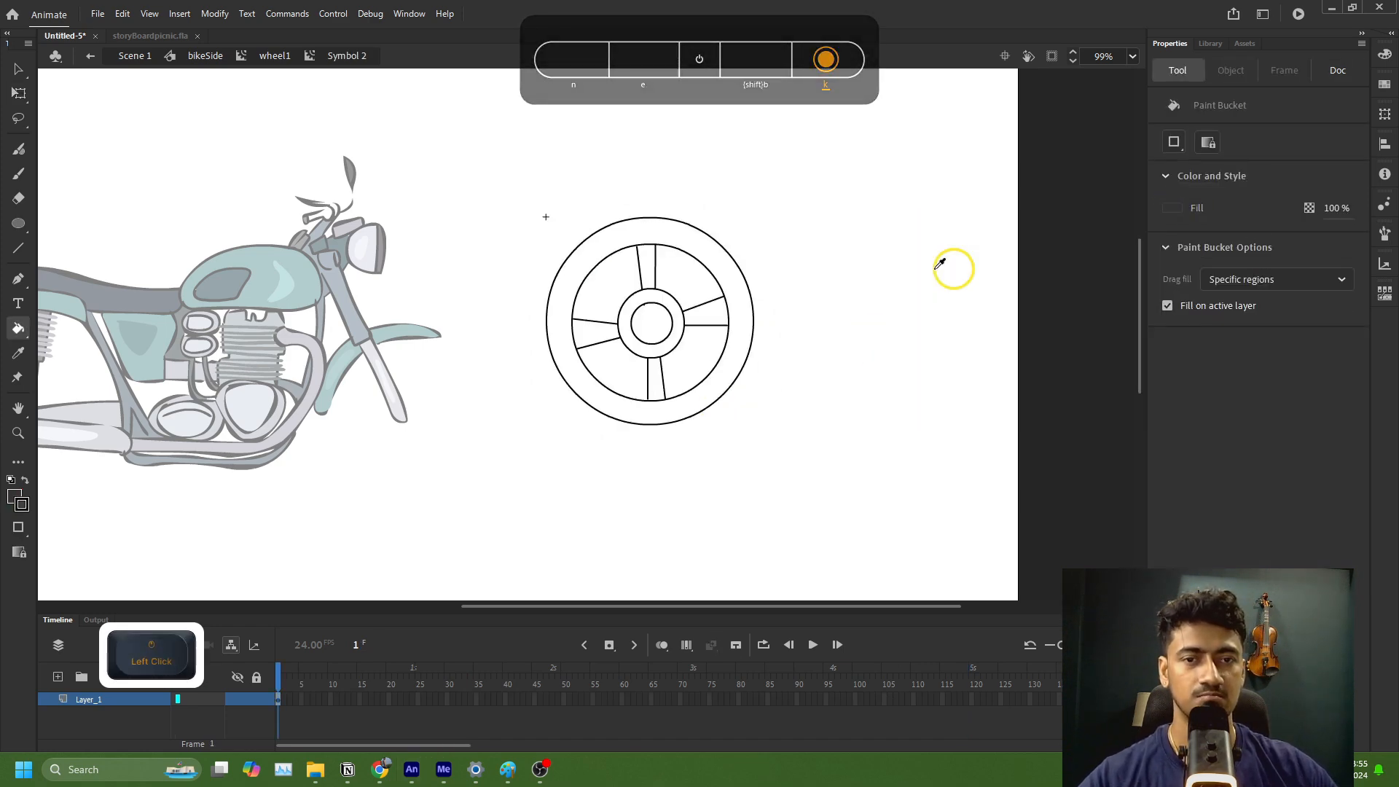
left_click(1170, 209)
left_click(1150, 222)
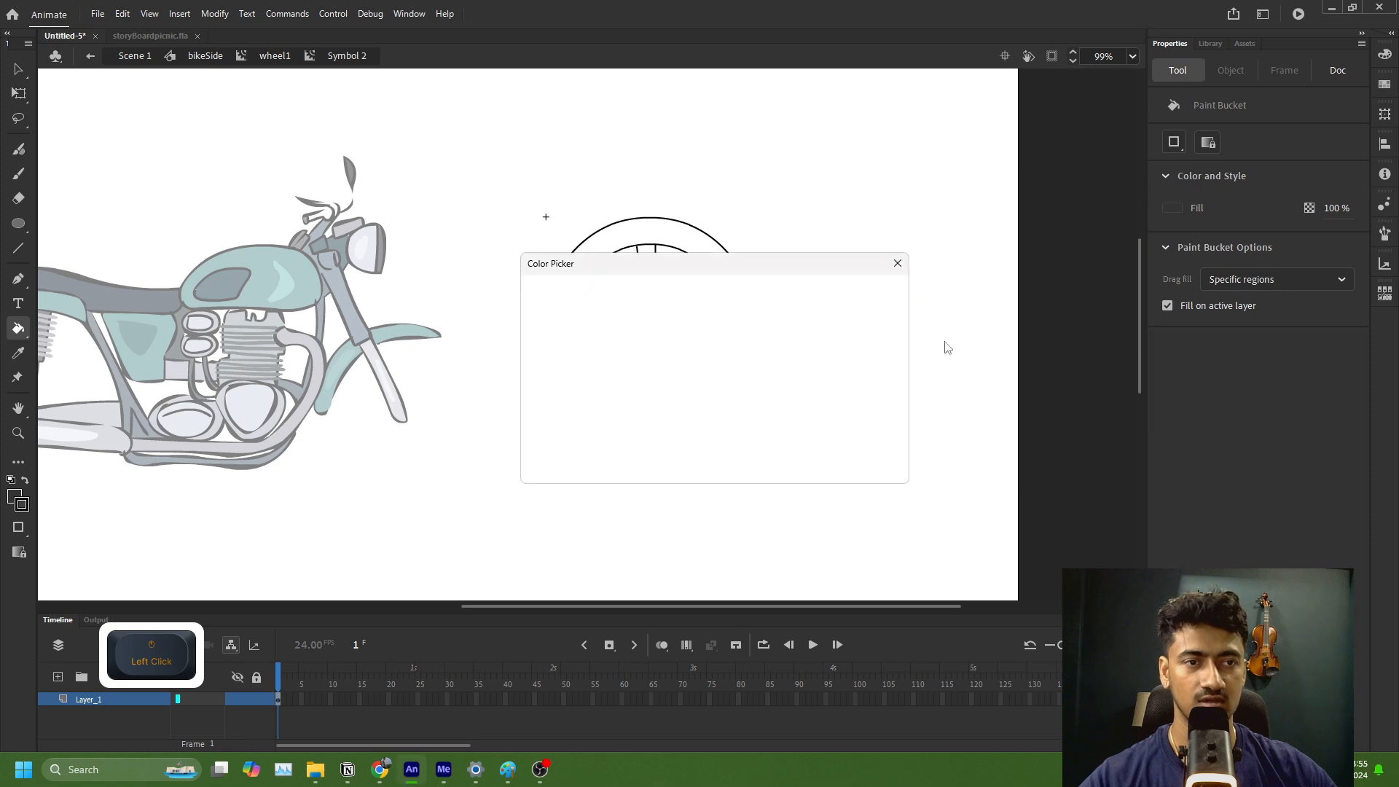
left_click(534, 446)
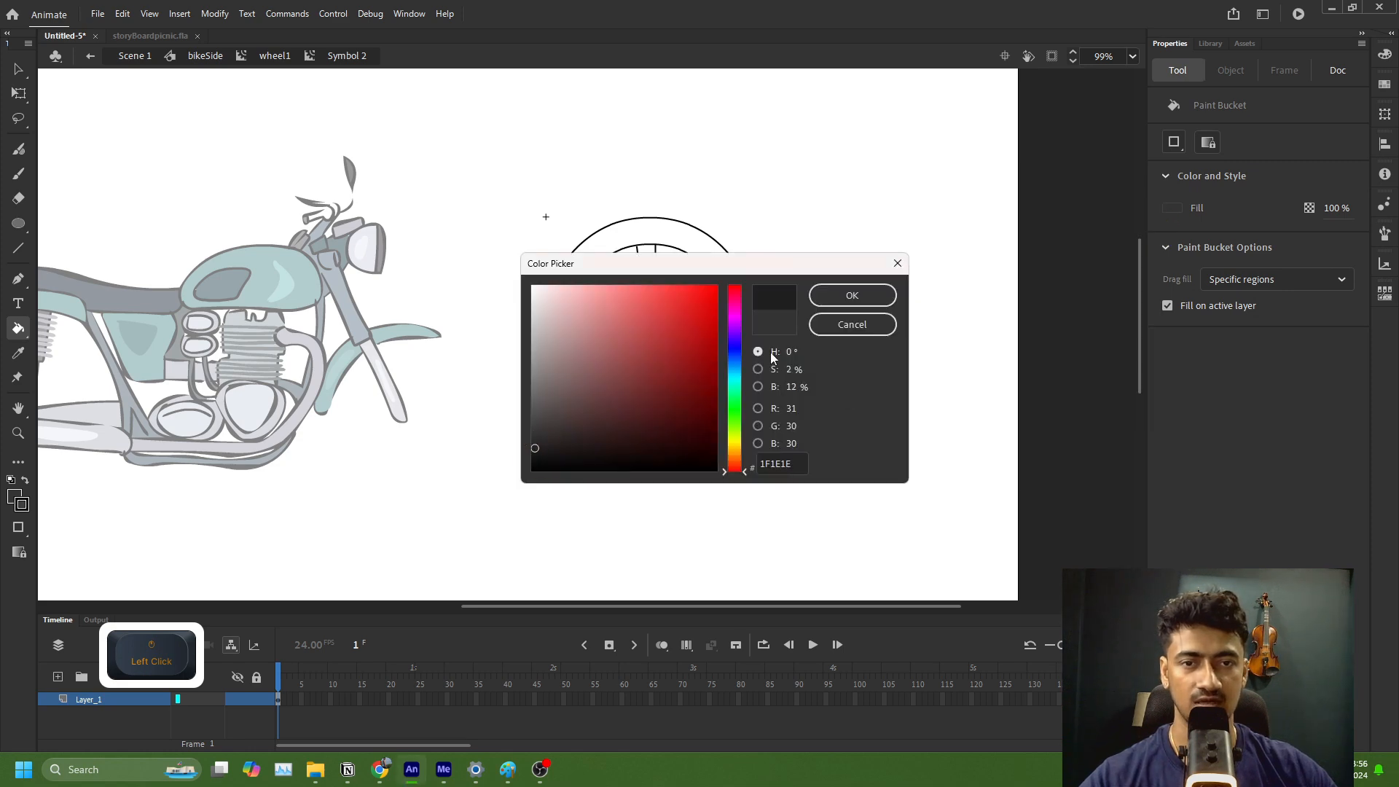
left_click(852, 295)
left_click(731, 352)
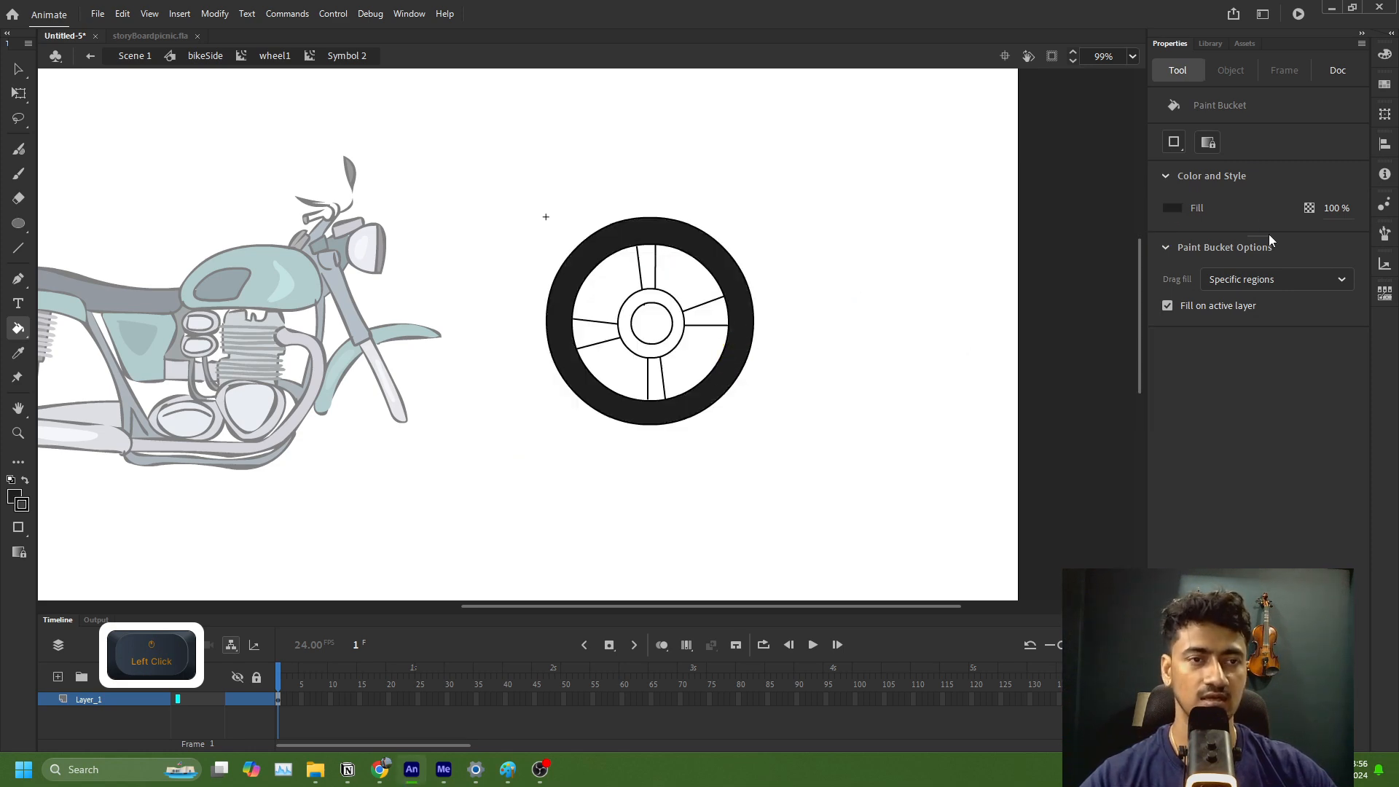
Step: Set the Paint Bucket fill to grey 999999, test it on the wheel's right spoke, and undo the test fill
left_click(1175, 211)
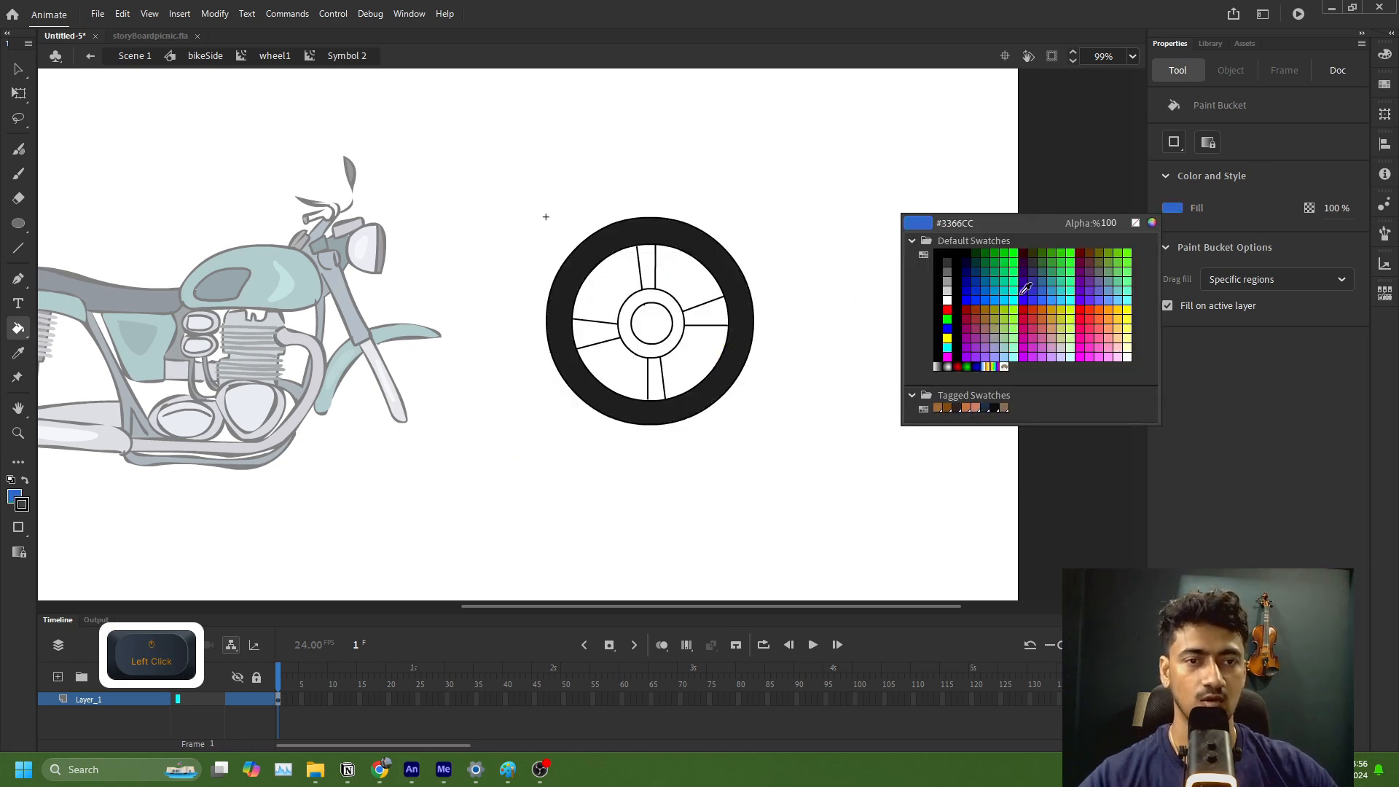
left_click(952, 275)
left_click(722, 321)
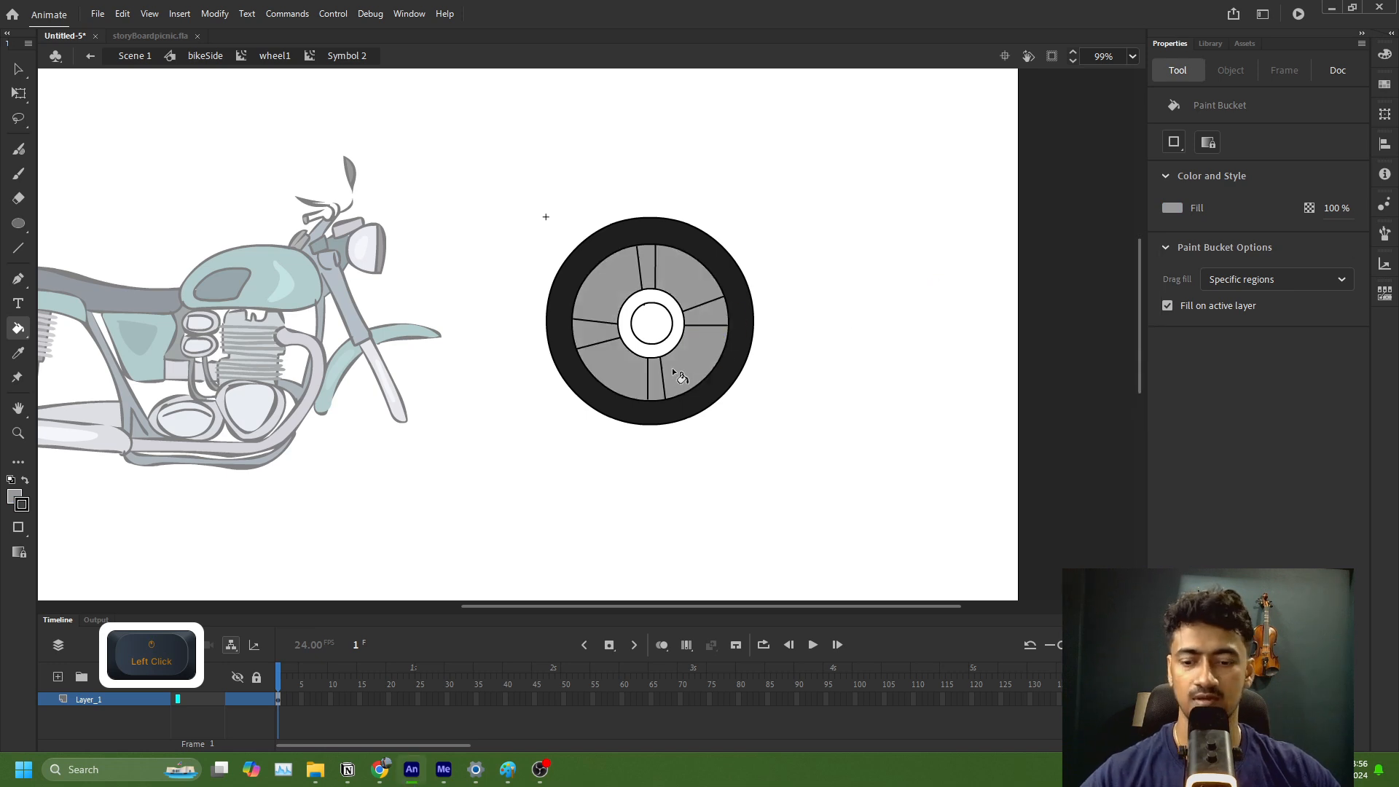
key("ctrl+z")
Step: Try filling the spokes and hub ring with the gap size set to Close Small Gaps, undoing each fill
left_click(1175, 142)
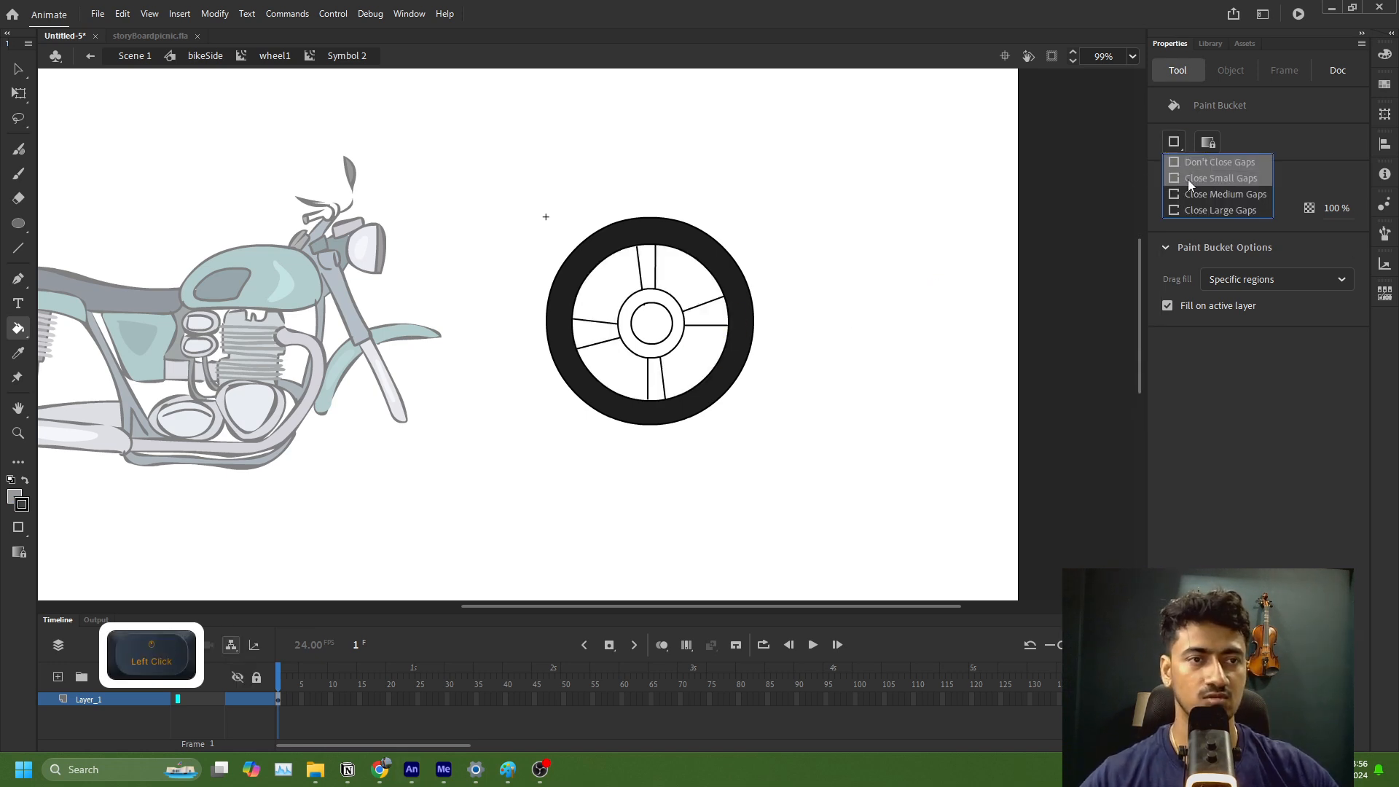
left_click(1196, 179)
left_click(707, 322)
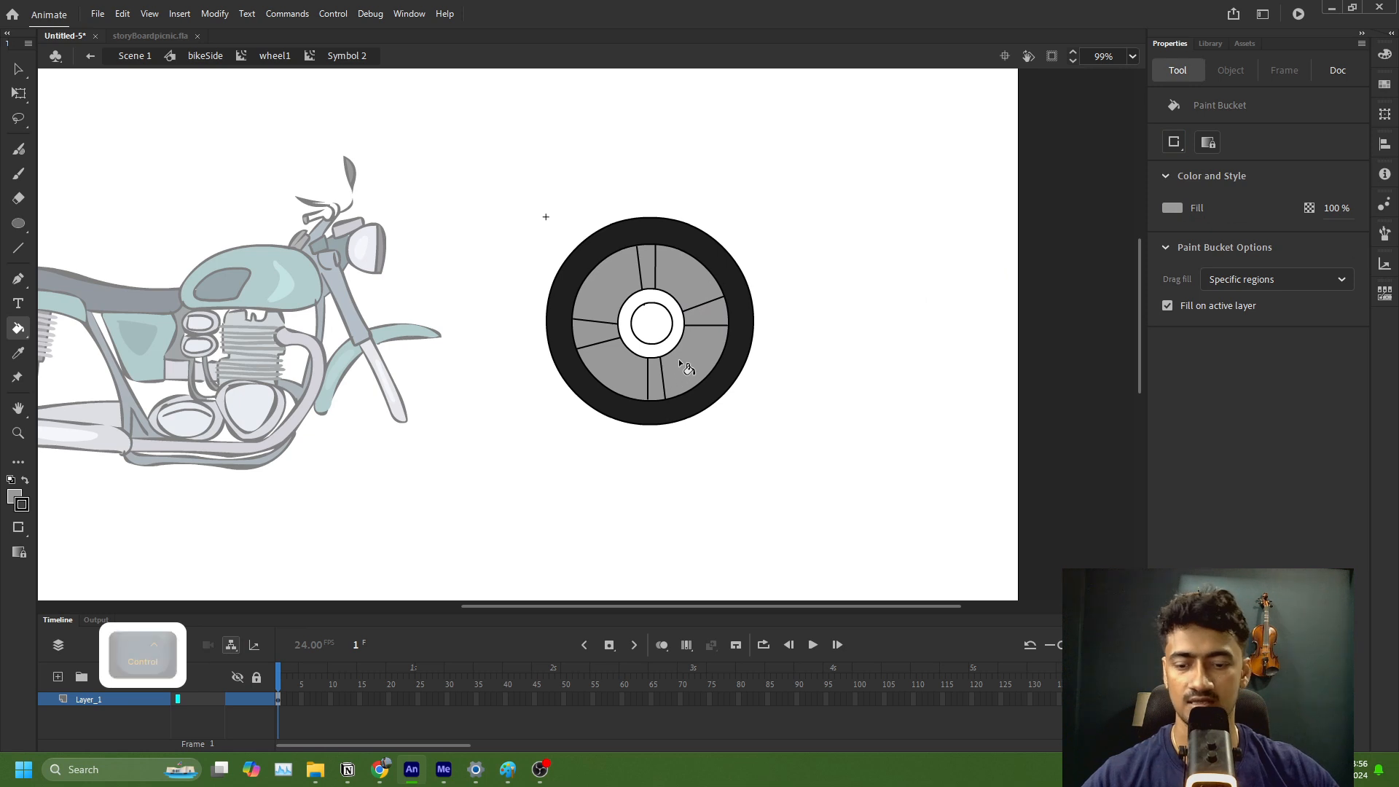
key("ctrl+z")
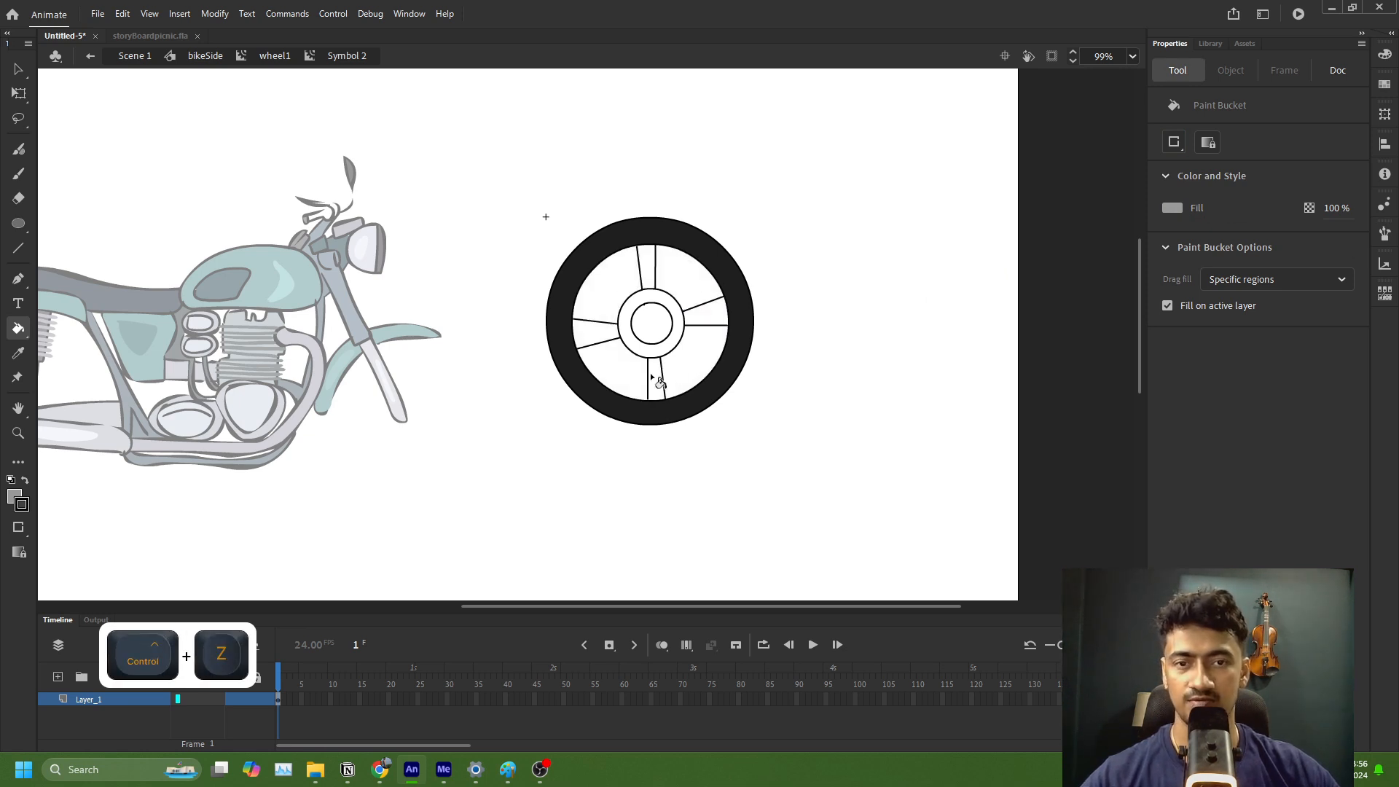
left_click(652, 376)
key("ctrl+z")
left_click(605, 339)
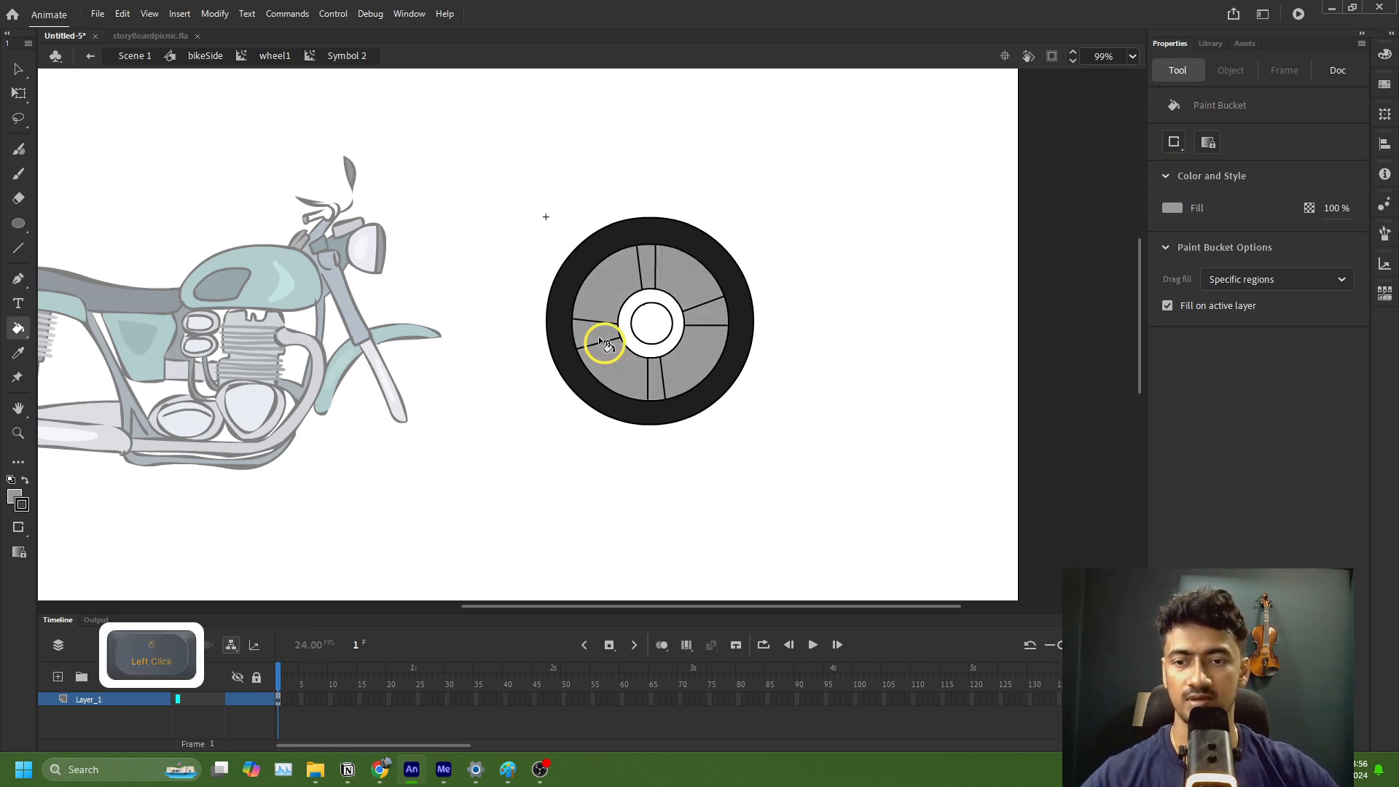
key("ctrl+z")
left_click(641, 350)
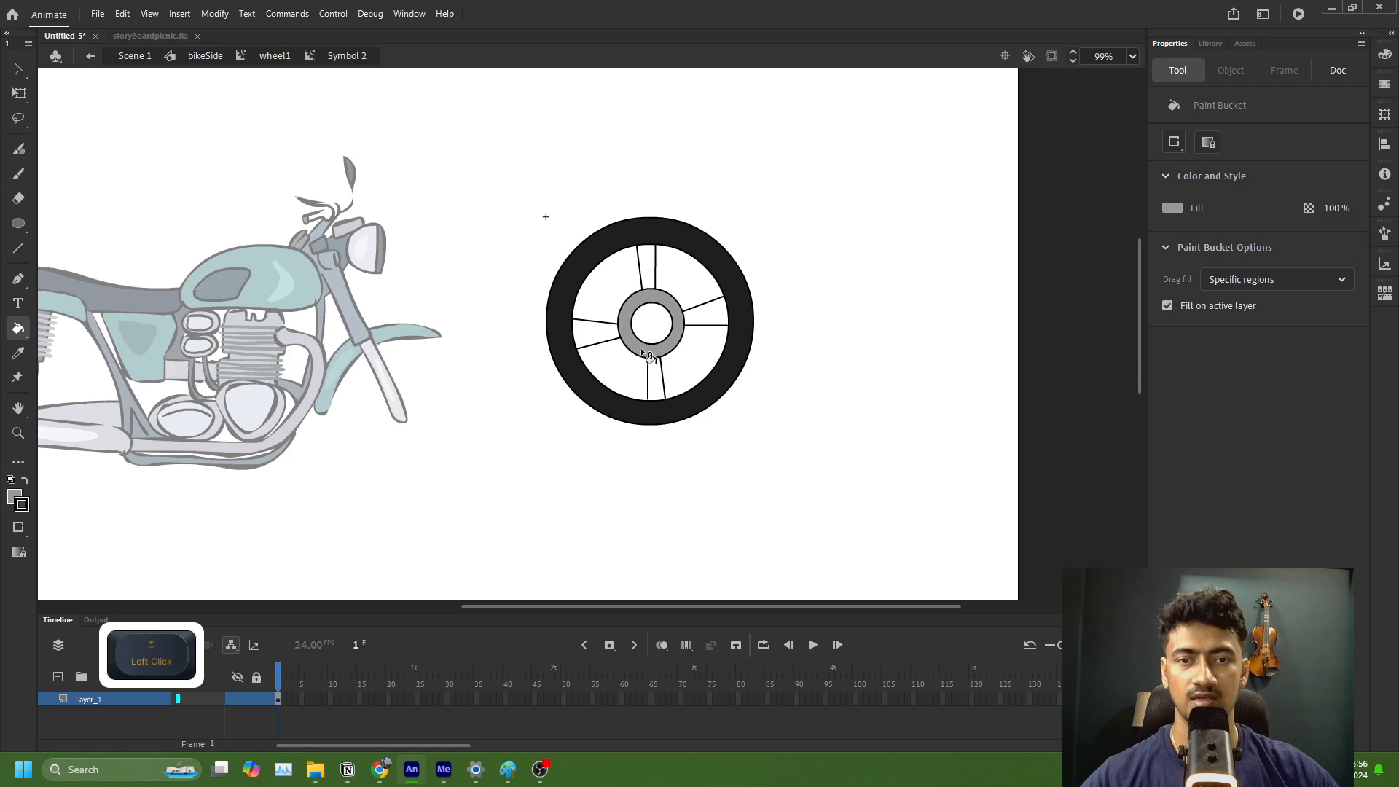
key("ctrl+z")
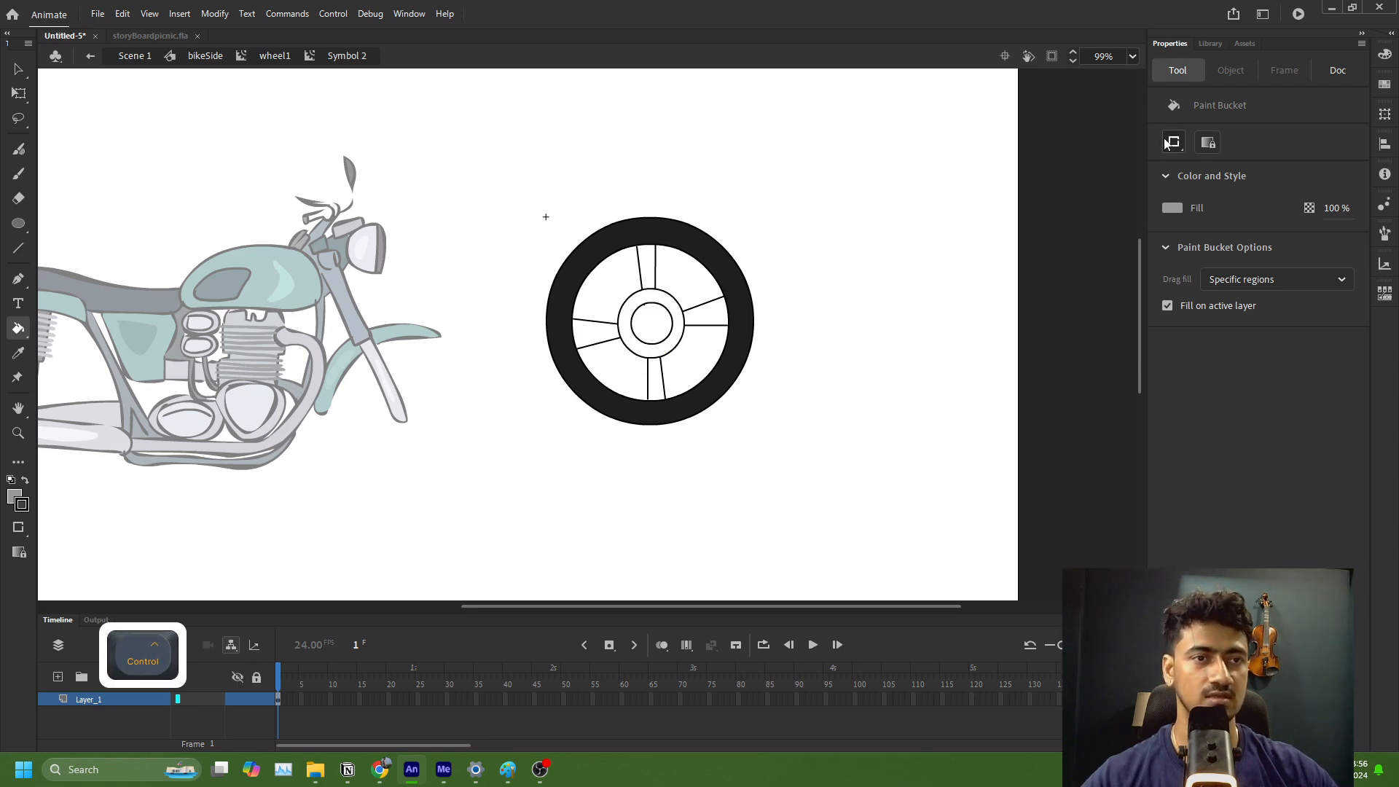
Step: Set the Paint Bucket's gap size to Close Medium Gaps
scroll(729, 347, "up", 2)
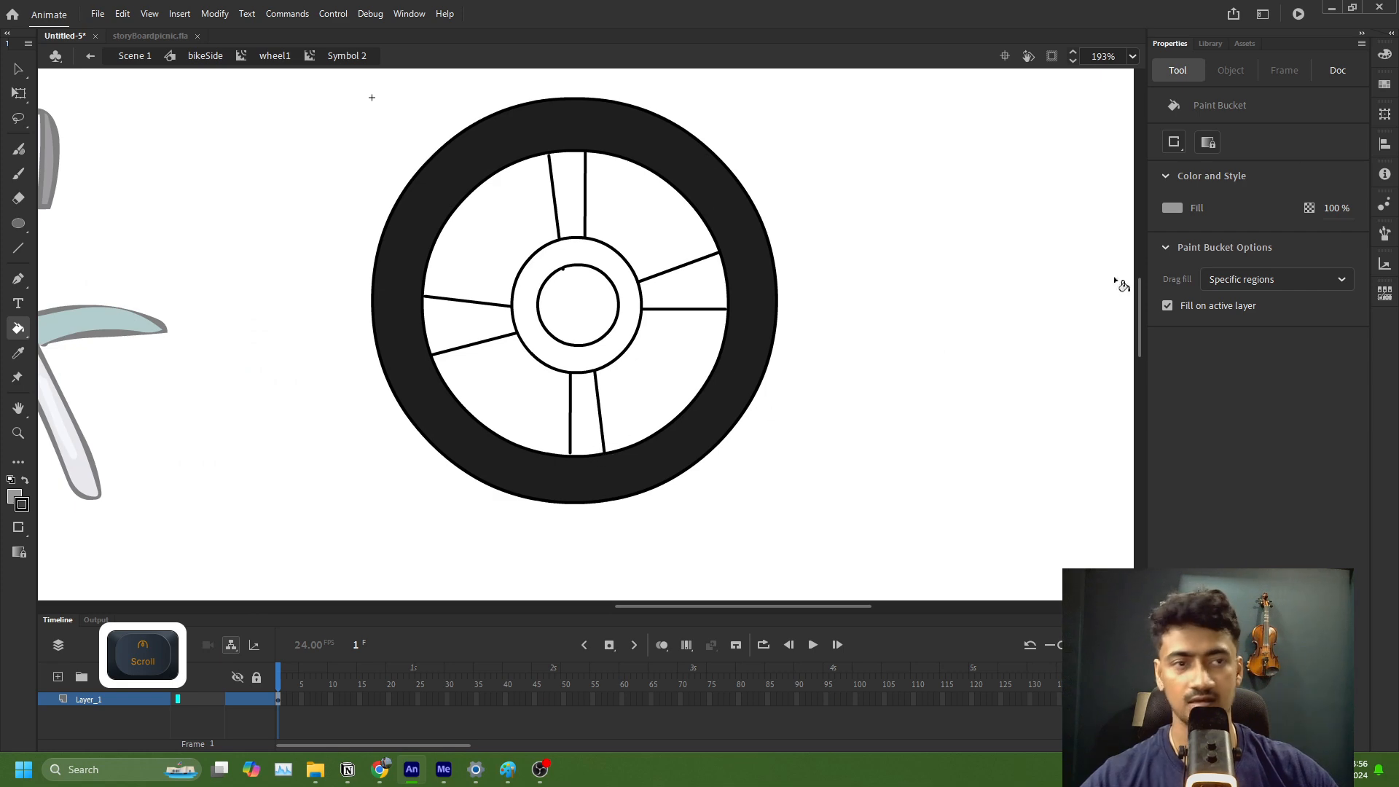
left_click(1175, 143)
left_click(1196, 208)
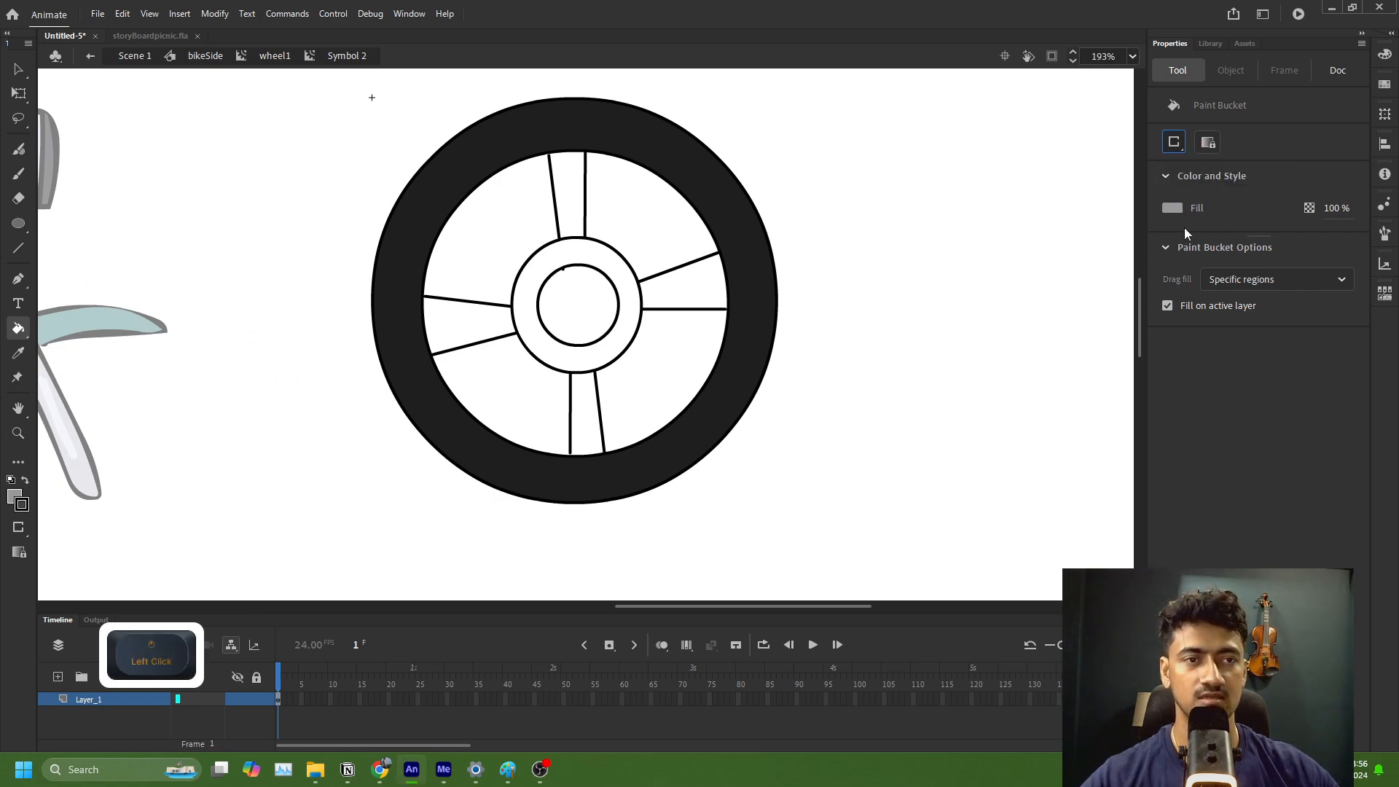
left_click(1181, 149)
left_click(1196, 194)
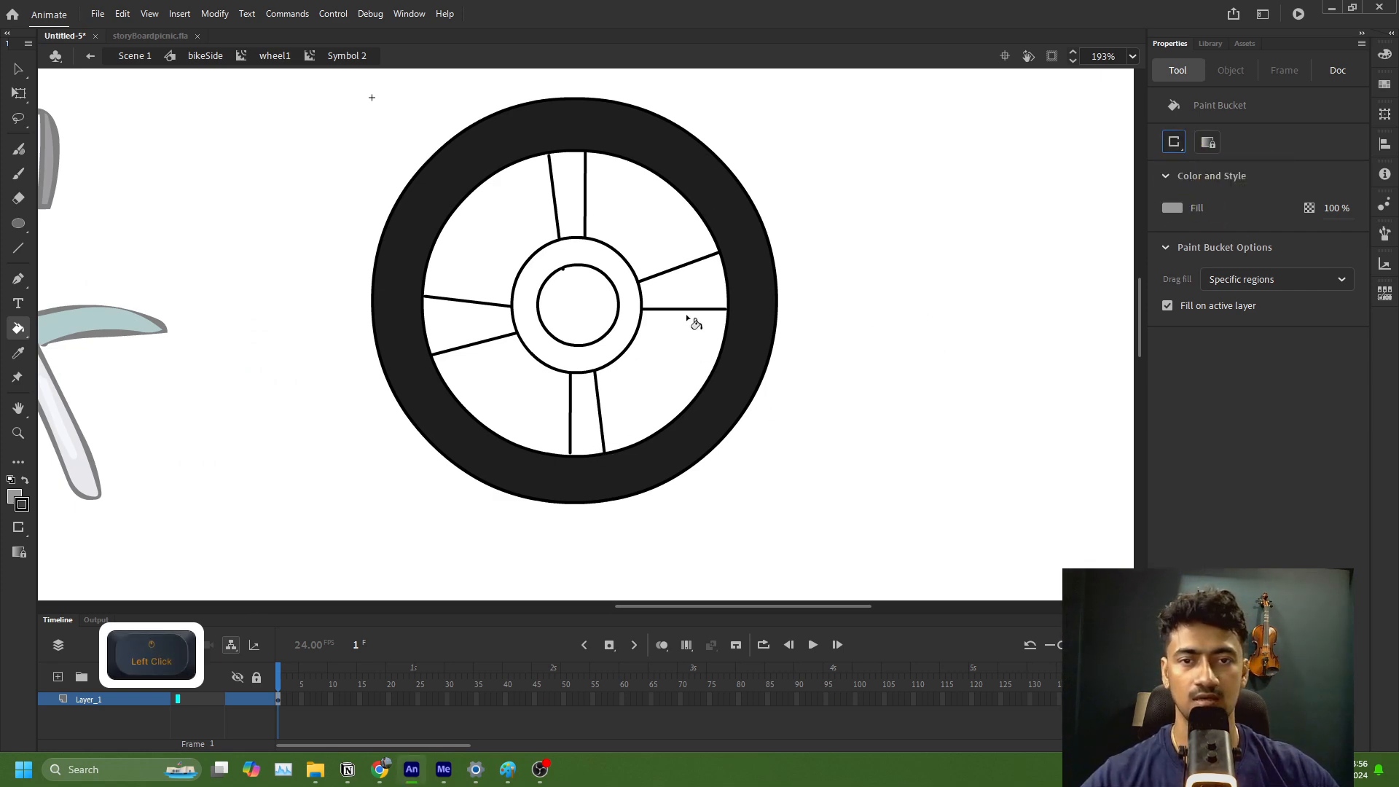
Step: Try to fill only the wheel's spokes with grey 999999, including the openings between them where the fill spreads
left_click(696, 311)
key("ctrl+z")
left_click(697, 292)
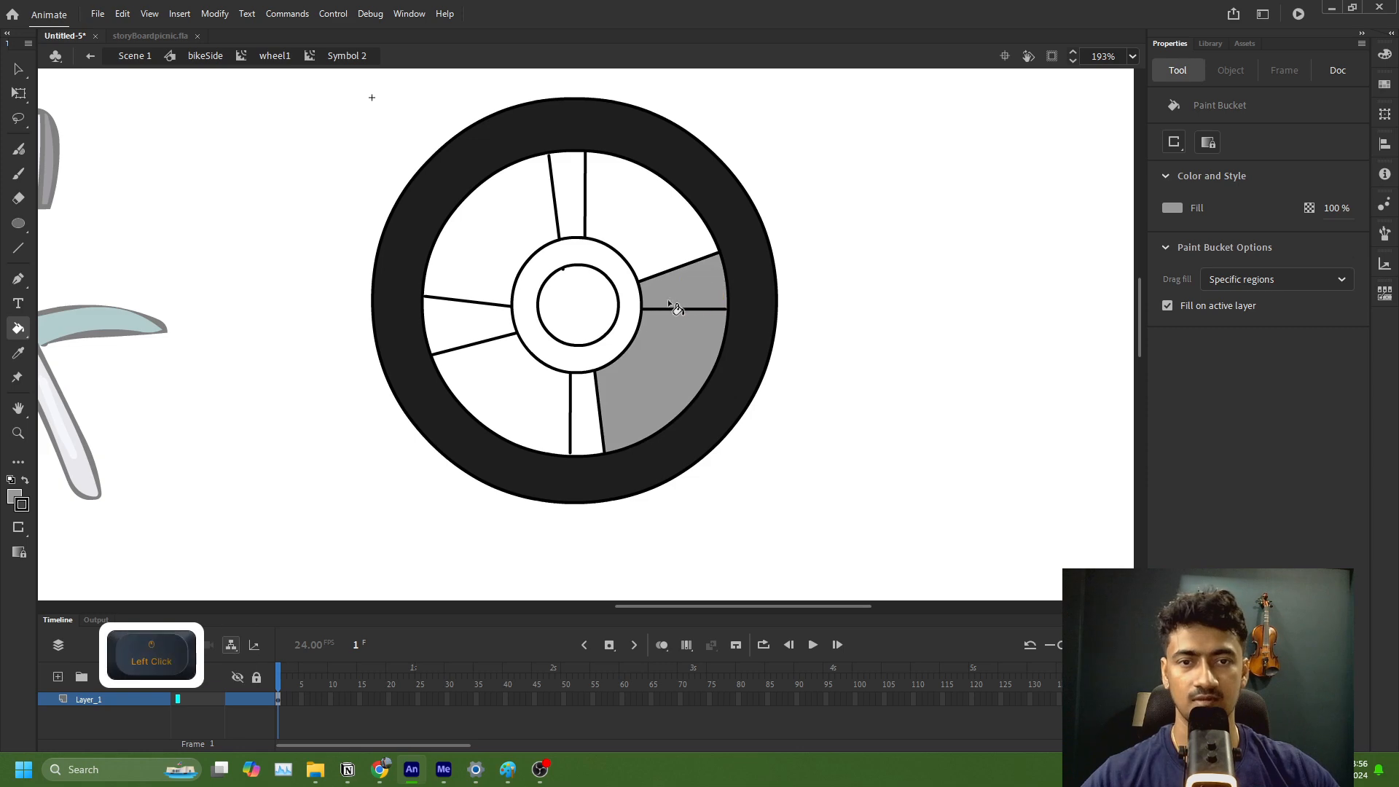
left_click(503, 321)
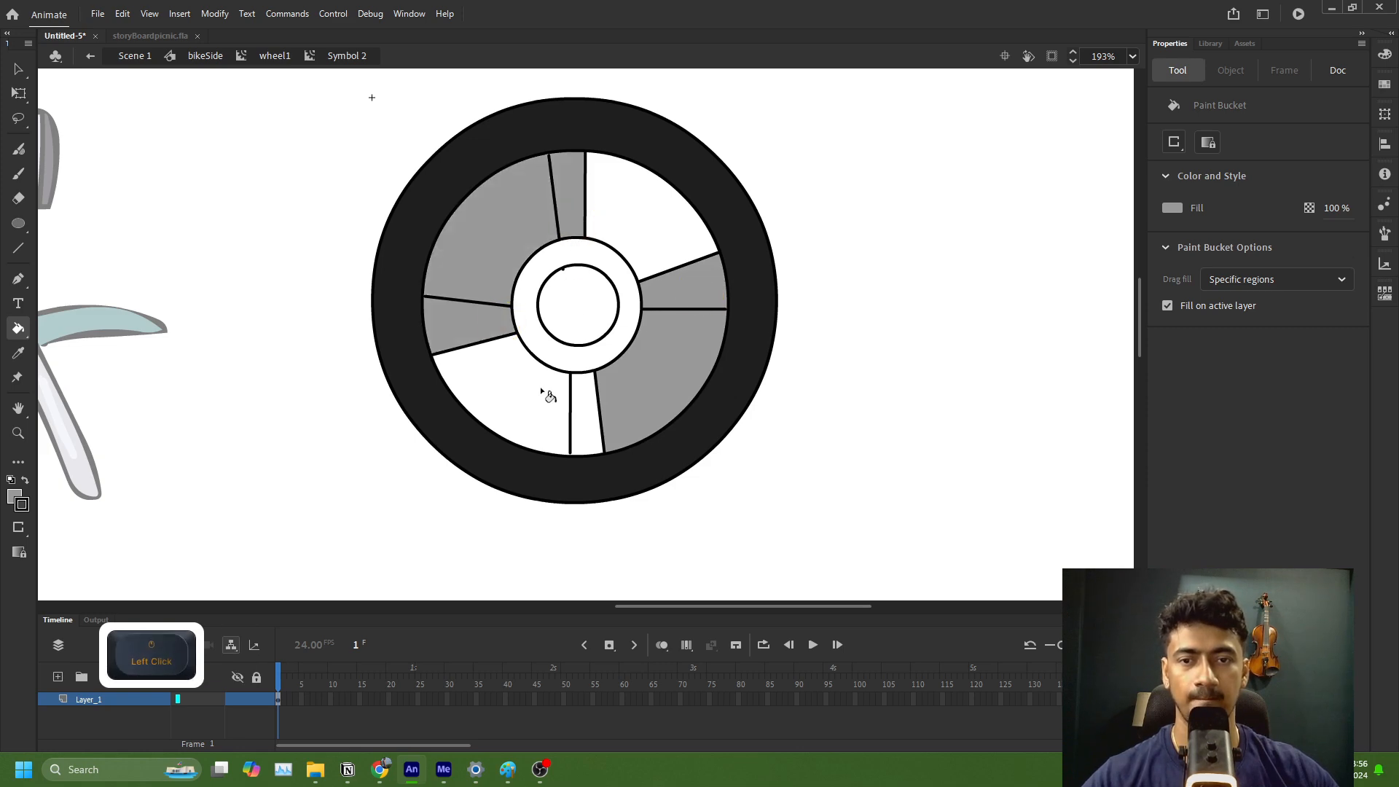
left_click(584, 398)
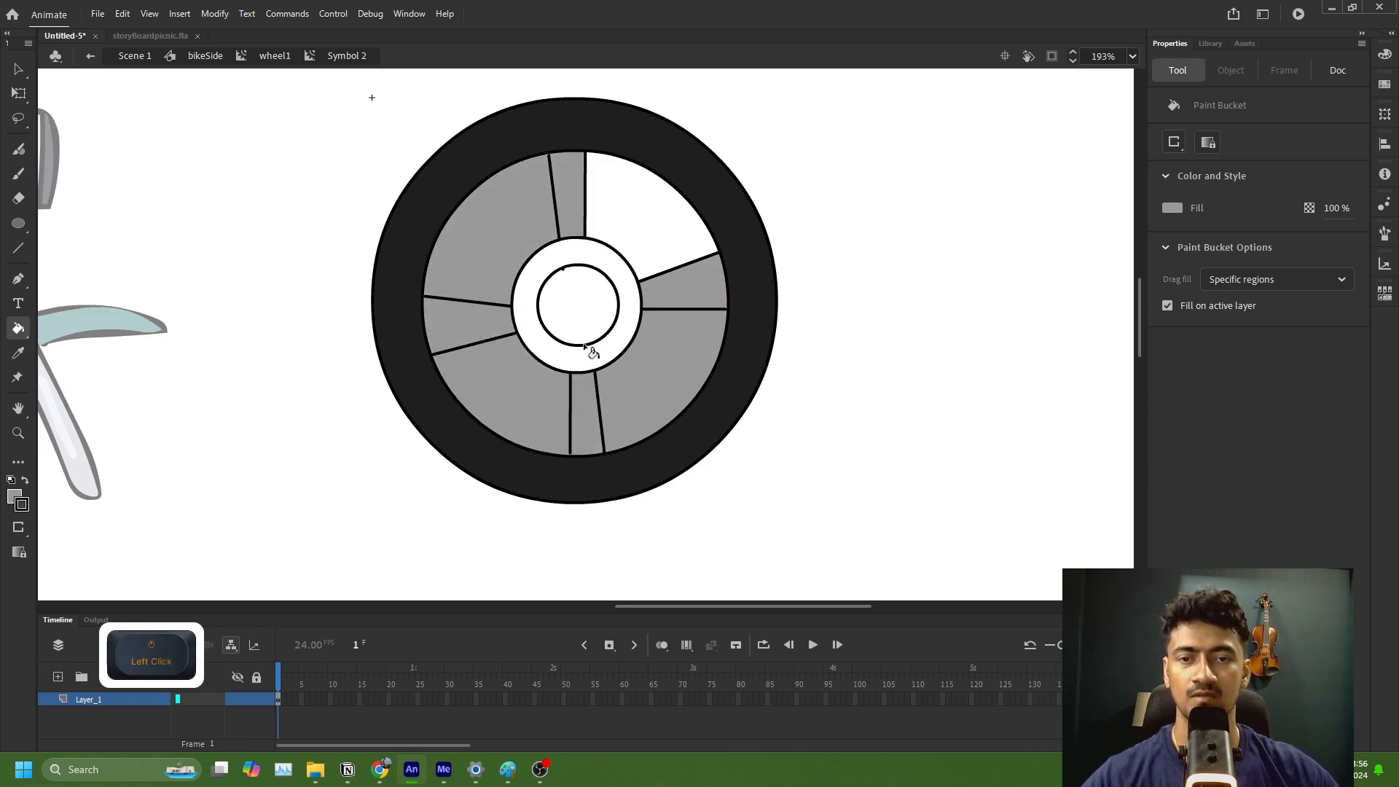
scroll(480, 340, "up", 5, "ctrl")
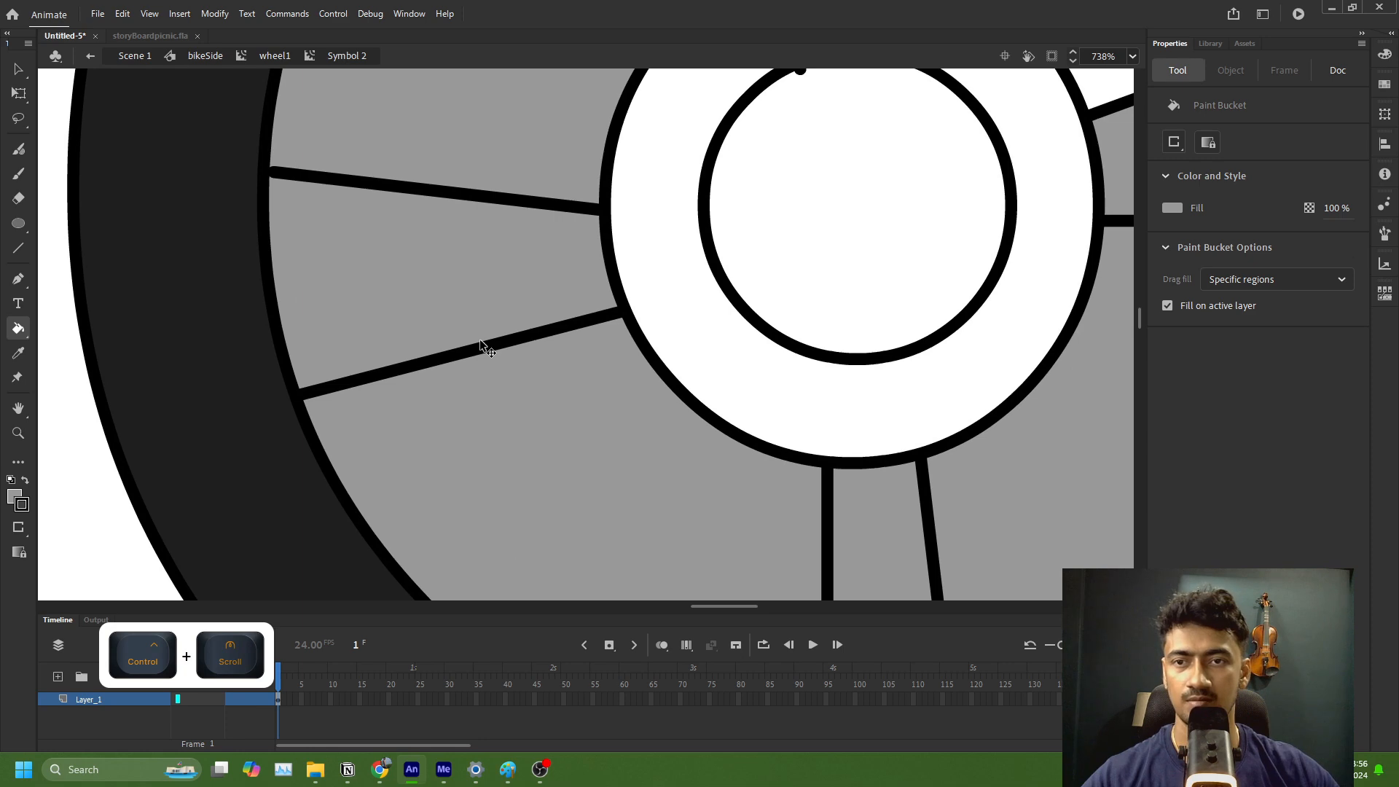
scroll(480, 339, "down", 5, "ctrl")
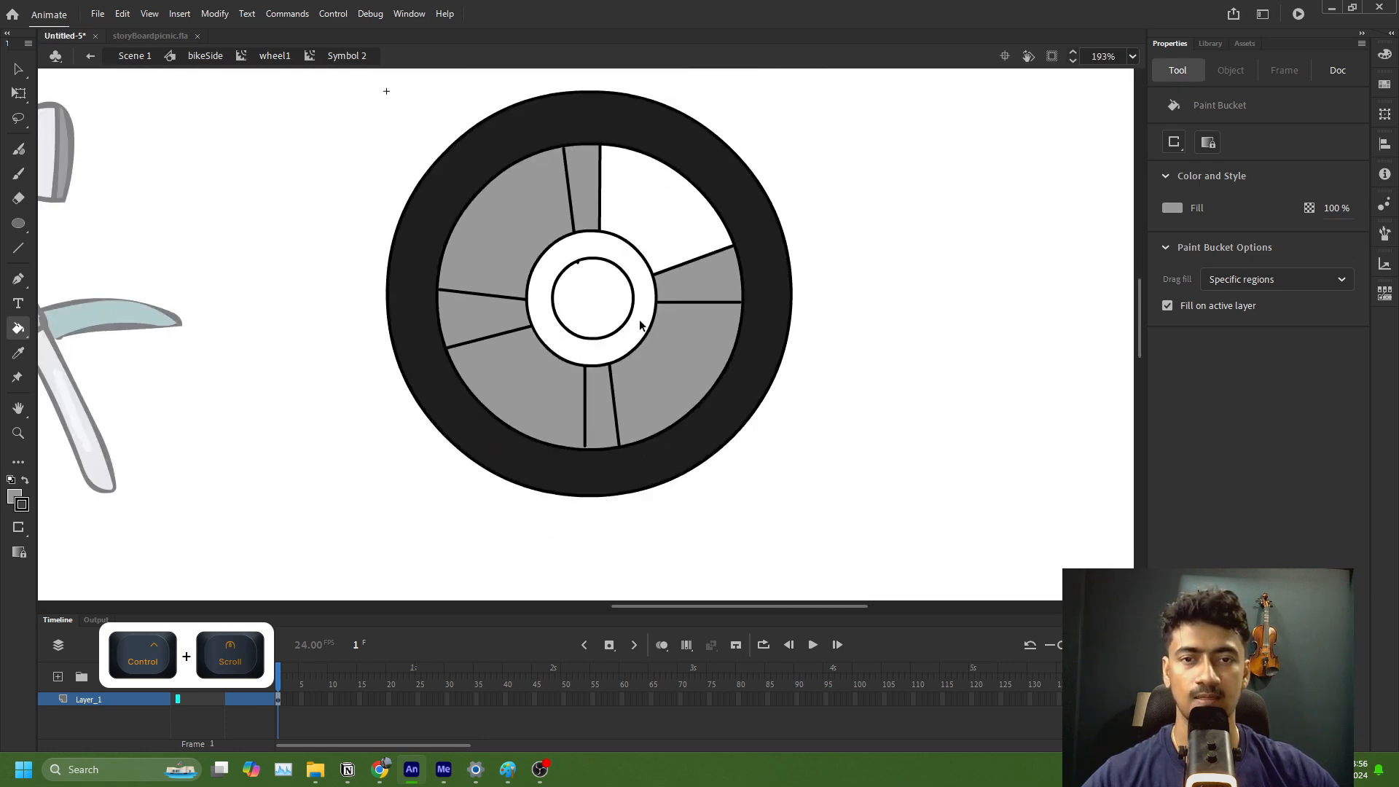
left_click(663, 246)
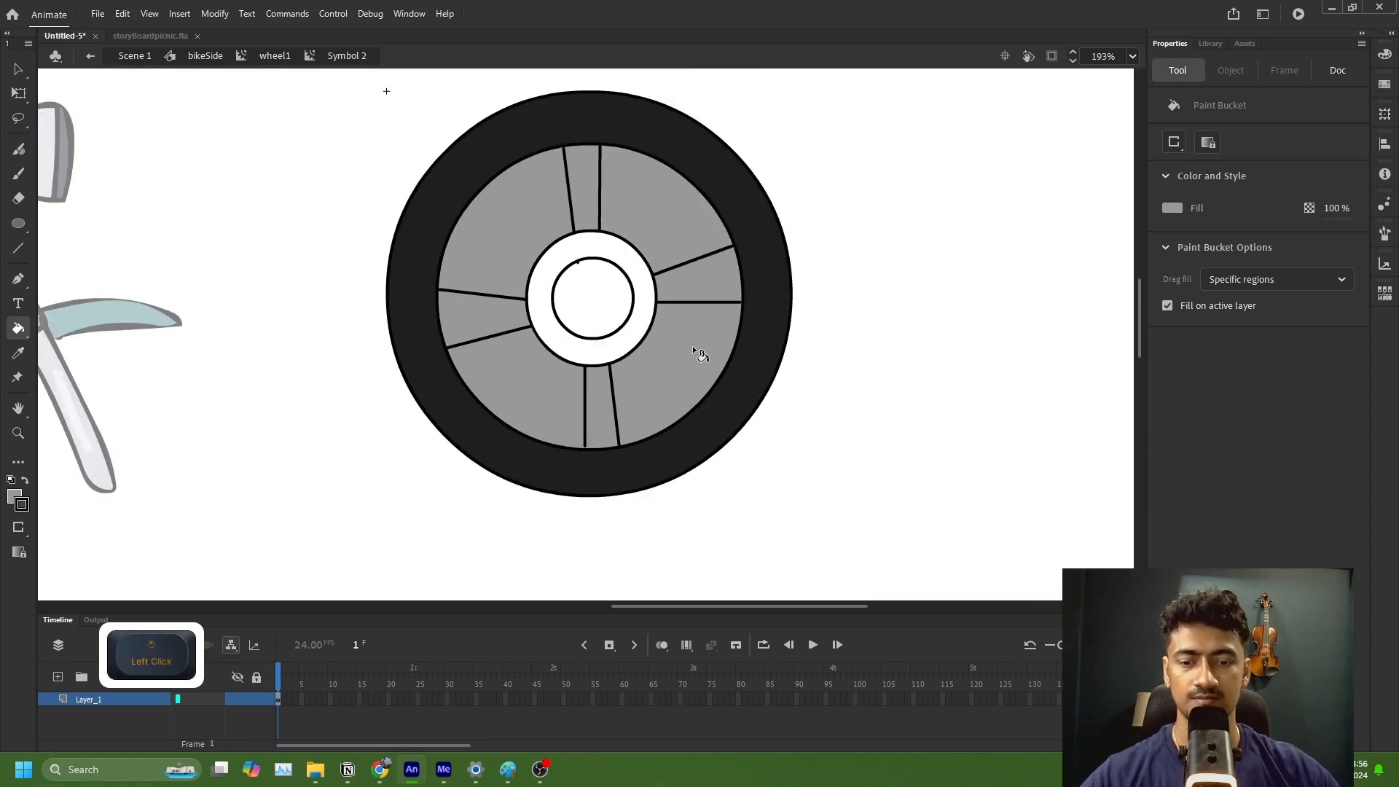
Step: Extend the bottom spoke's line to the inner rim with the Selection tool and check the hub's outline segments
key("v")
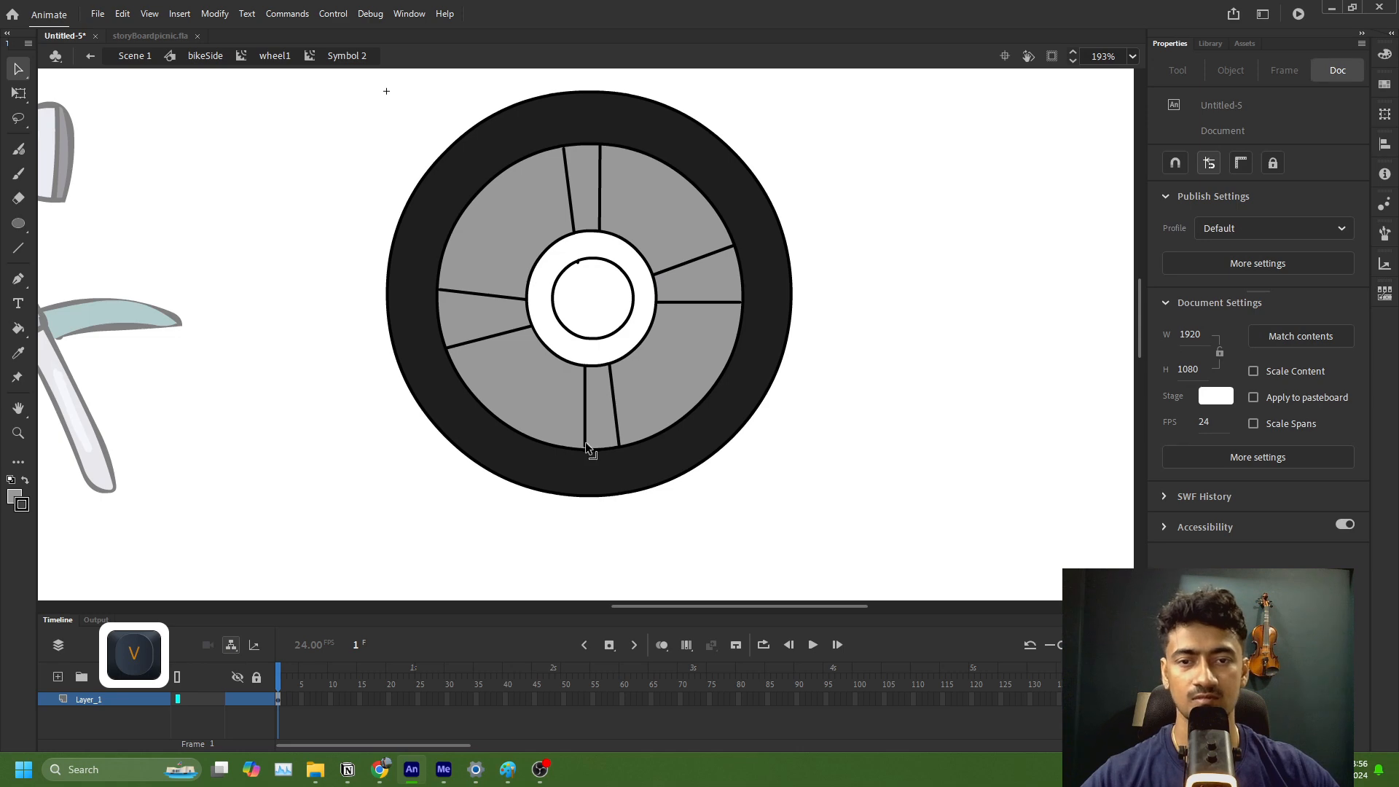
left_click(586, 444)
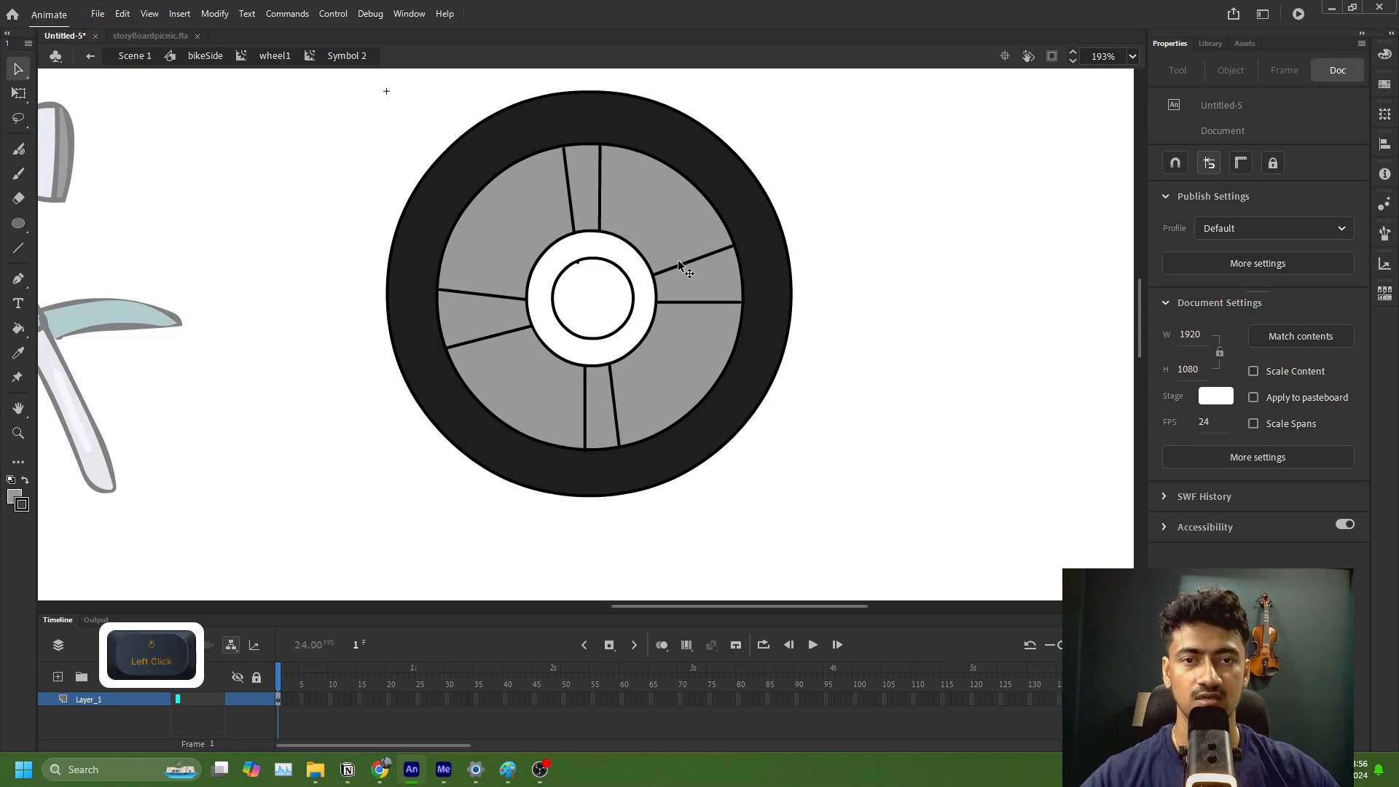
left_click(575, 235)
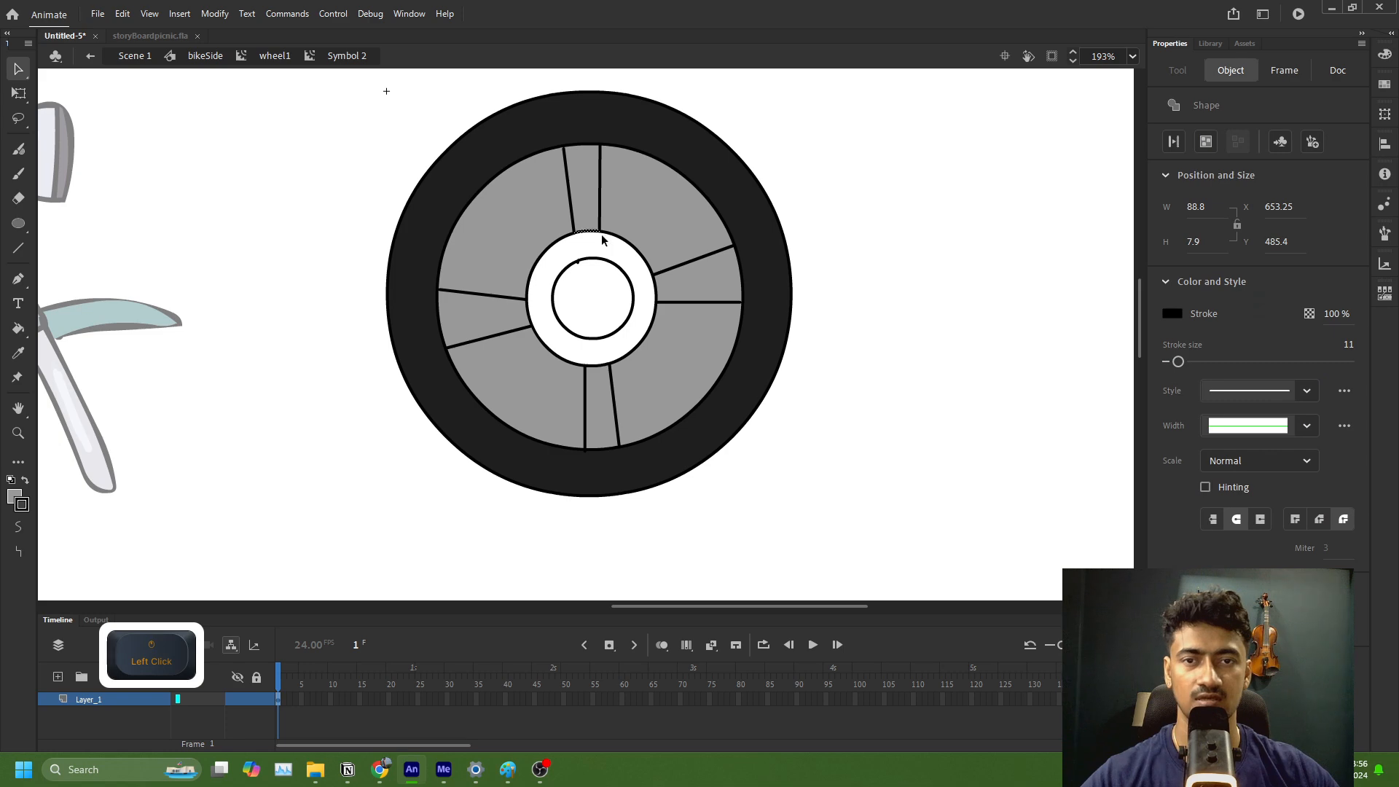
left_click(625, 239)
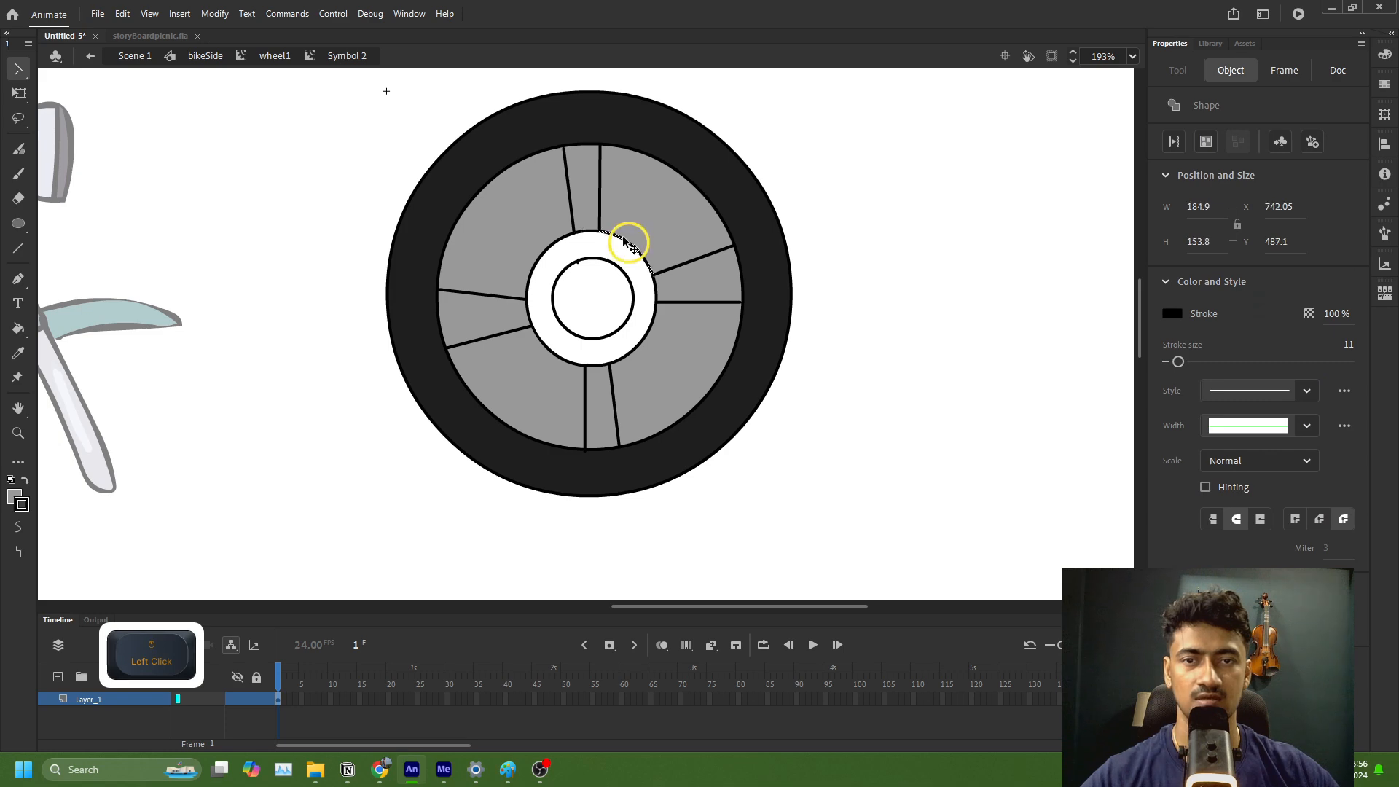
left_click(693, 375)
left_click(903, 348)
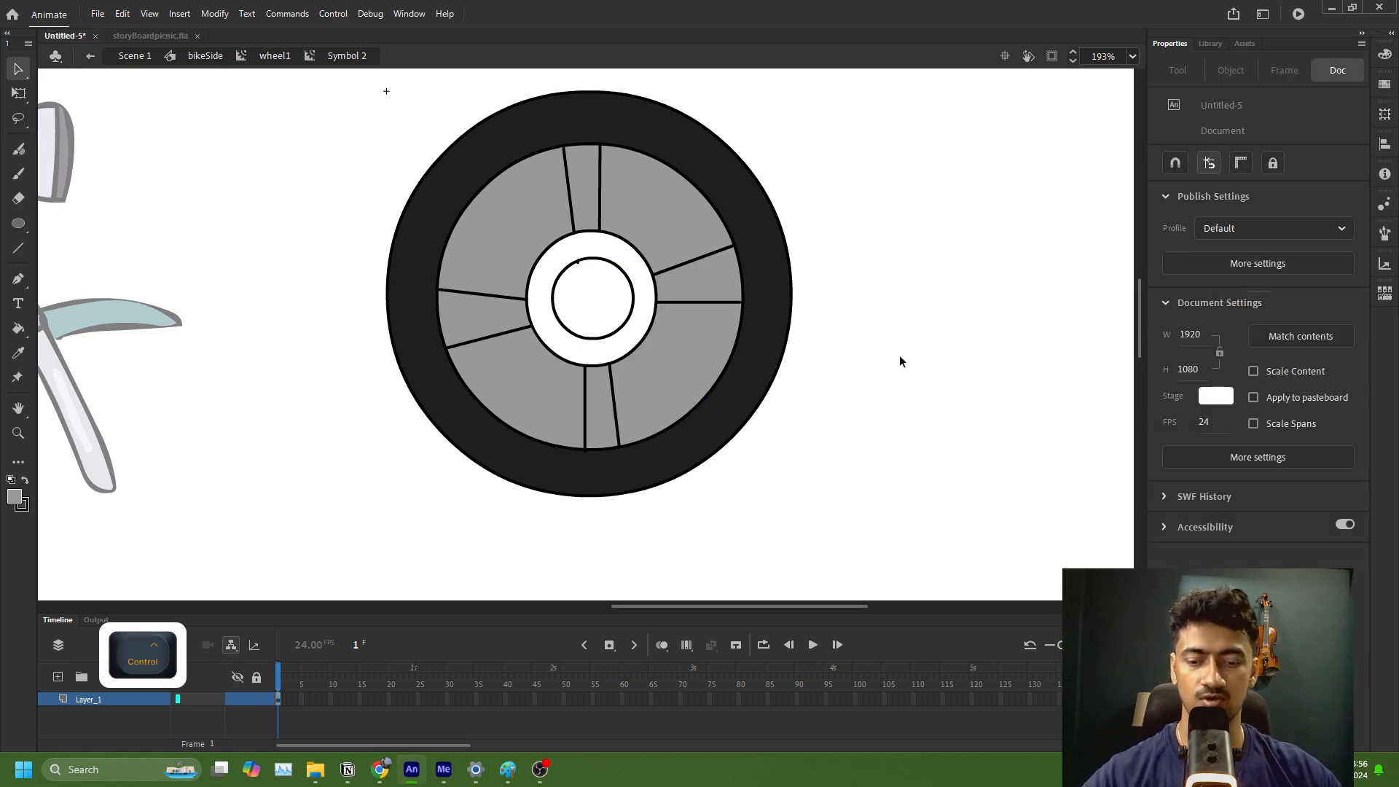
Step: Undo the bottom spoke line edit and all grey fills inside the rim
key("ctrl+z")
key("ctrl+z")
key("ctrl+z")
key("ctrl+z")
key("ctrl+z")
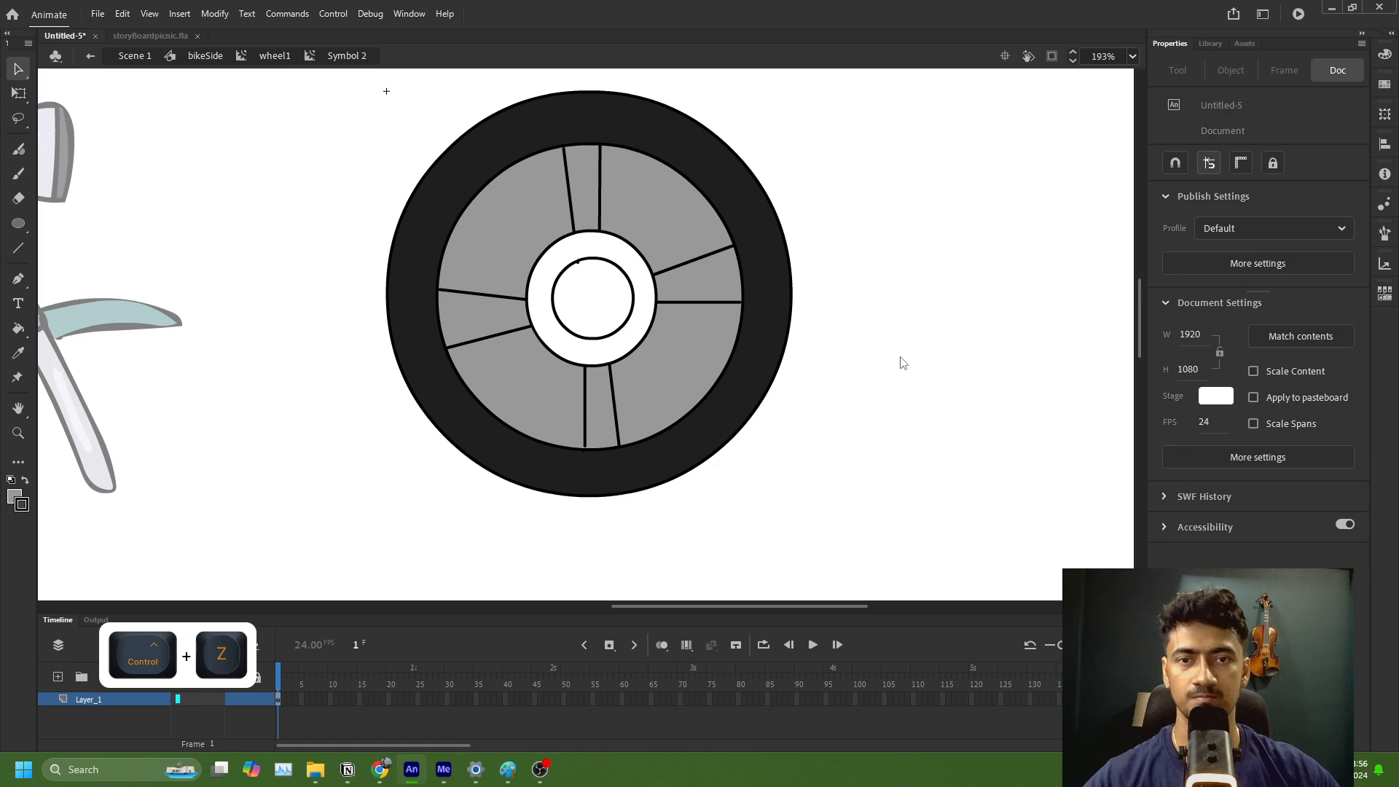
key("ctrl+z")
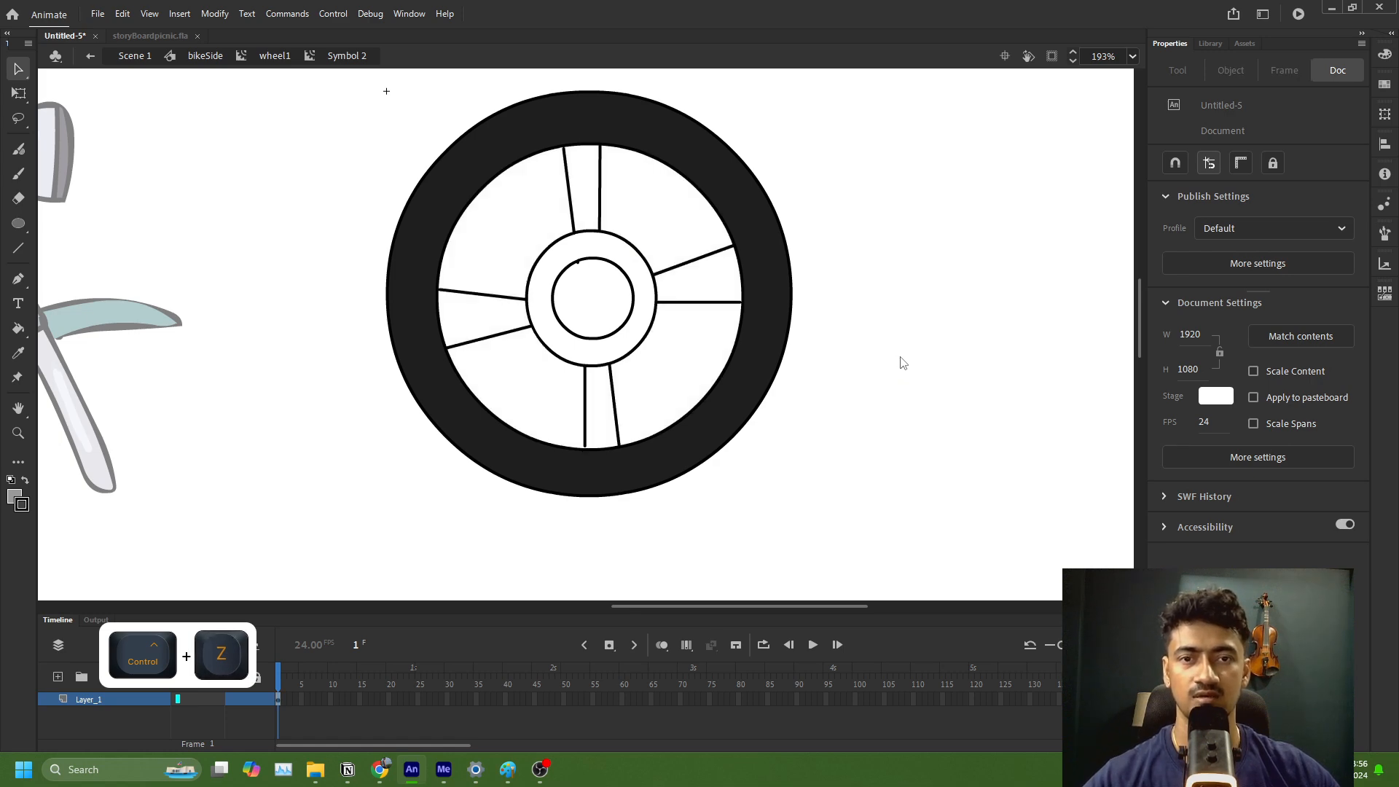
Step: Pull the loose line ends of the bottom, right and left spokes onto the inner rim outline to close the gaps
scroll(650, 380, "up", 3)
left_click_drag(479, 511, 478, 515)
left_click_drag(784, 229, 793, 233)
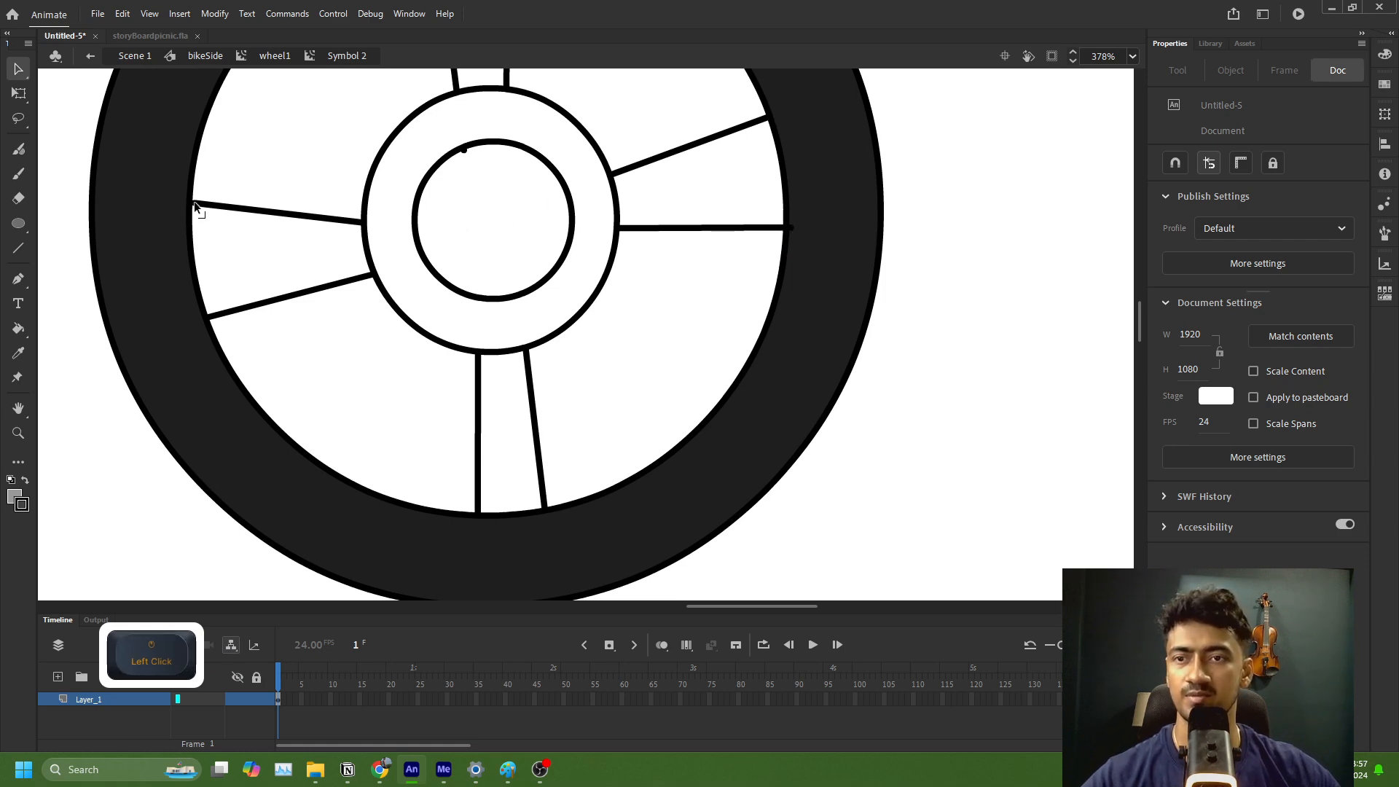
left_click_drag(194, 202, 192, 209)
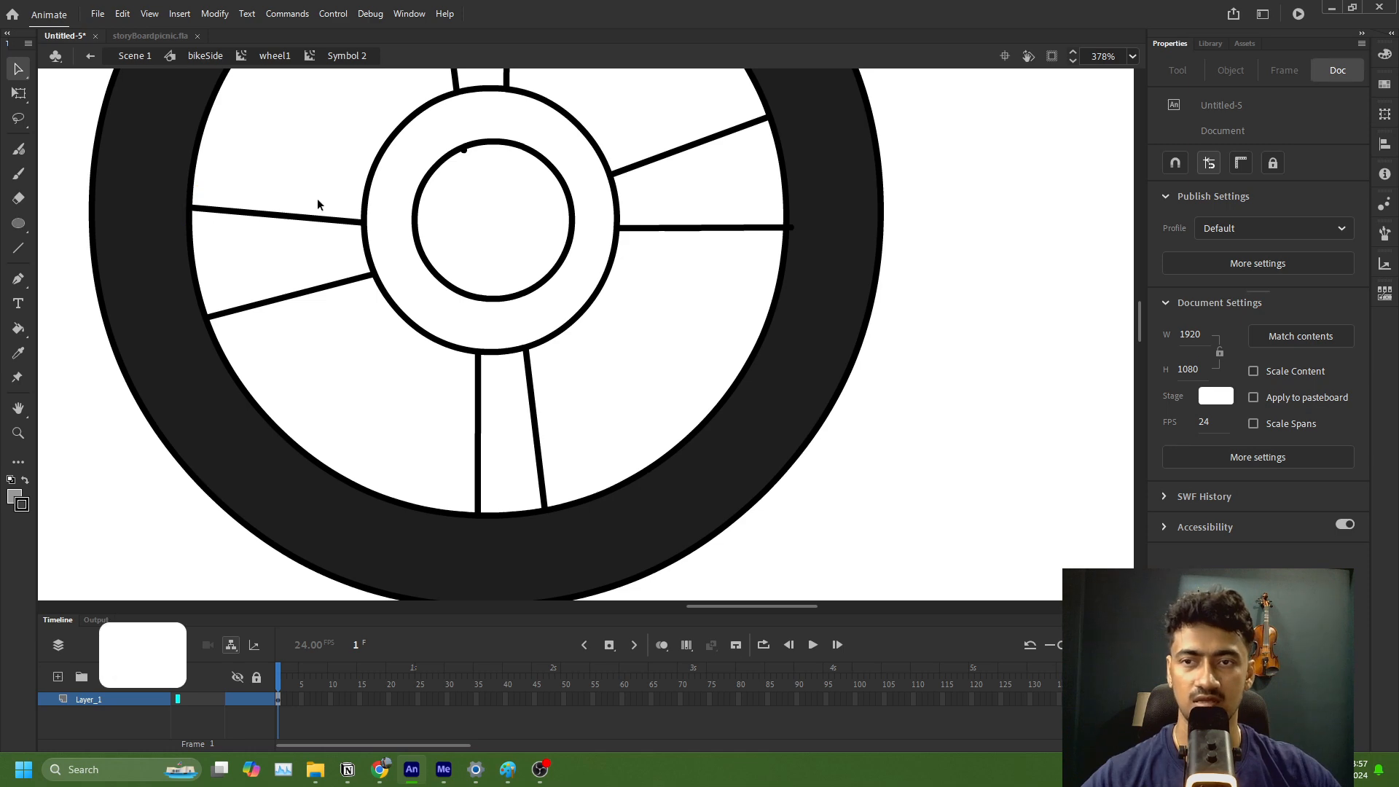
Step: Turn on Snap to Objects and attach both lines of the top spoke to the inner rim outline
scroll(319, 204, "down", 6)
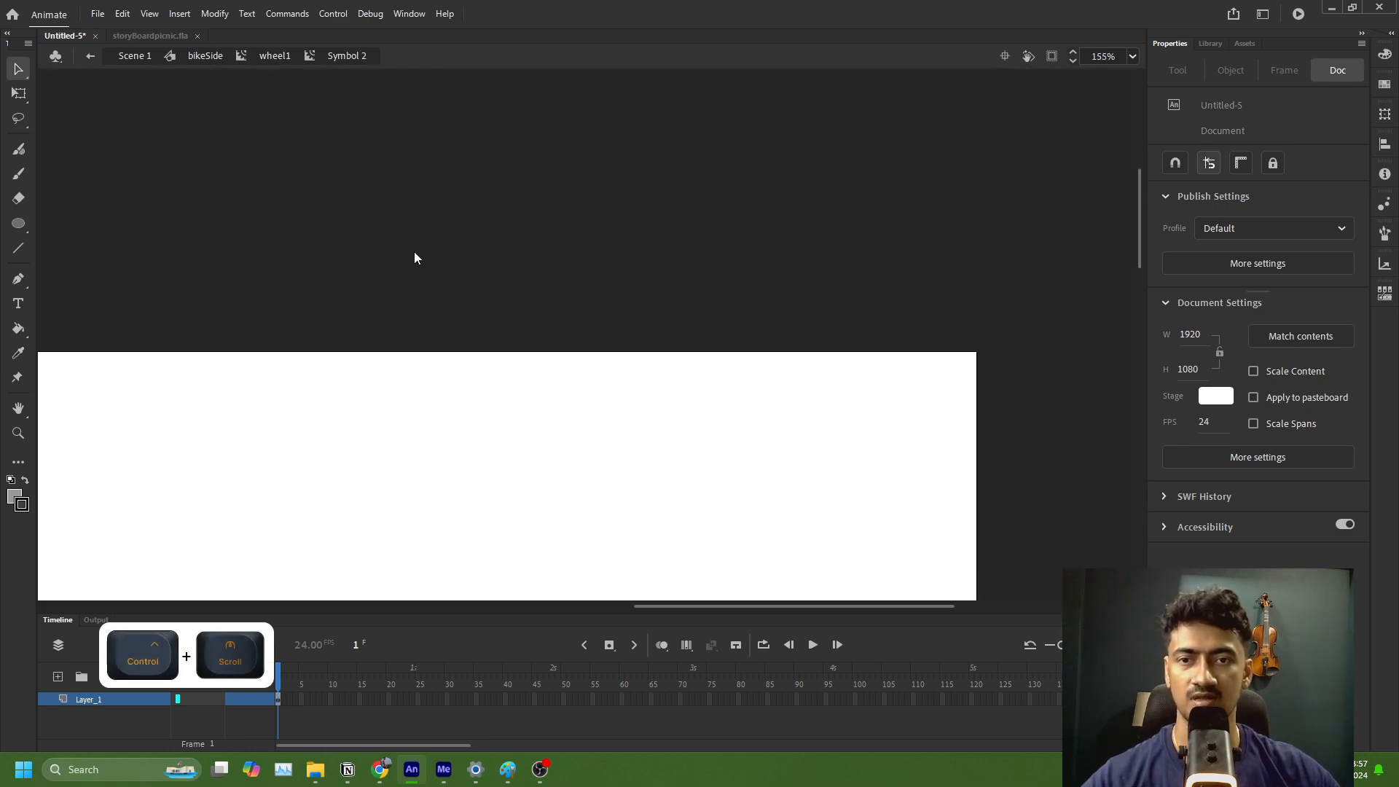
scroll(414, 258, "down", 5)
scroll(397, 258, "up", 5)
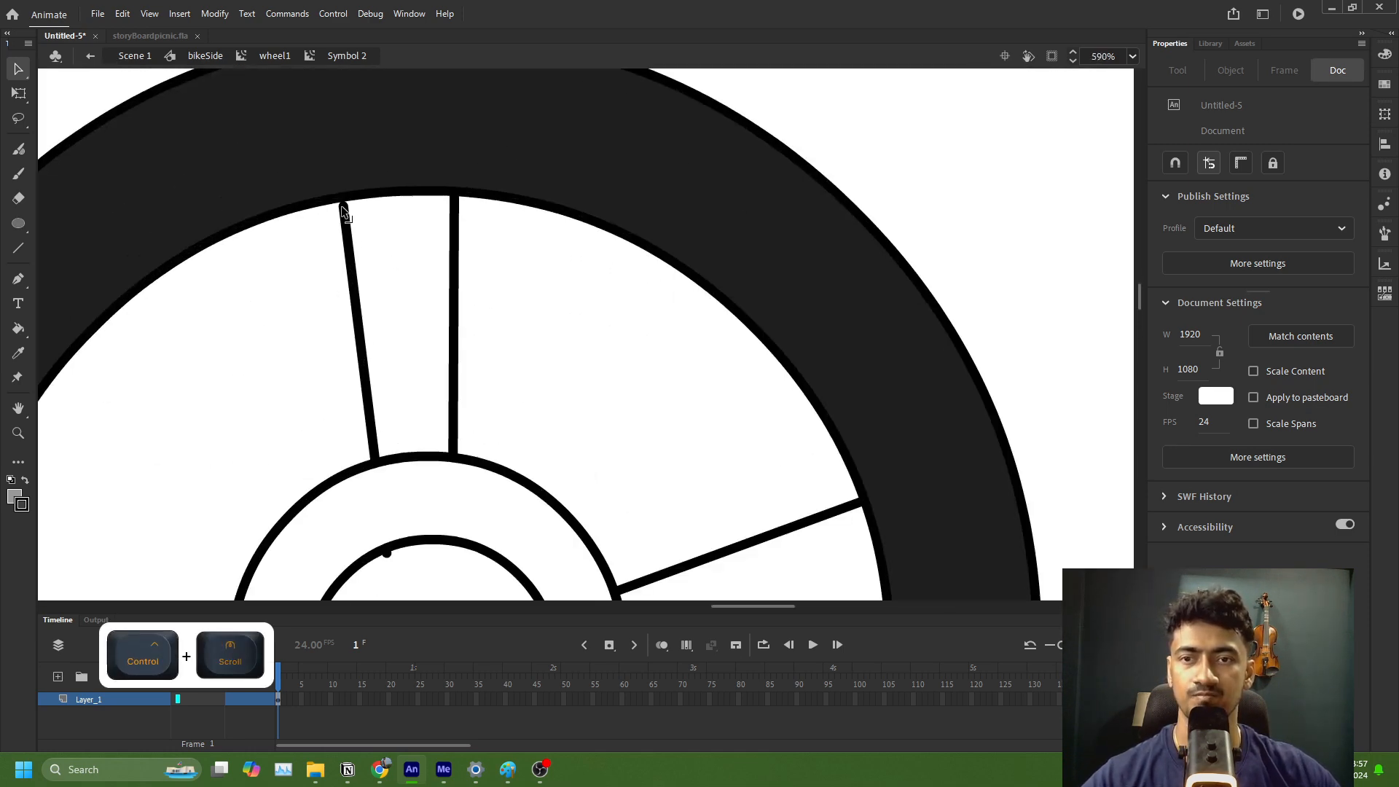
left_click_drag(343, 211, 347, 205)
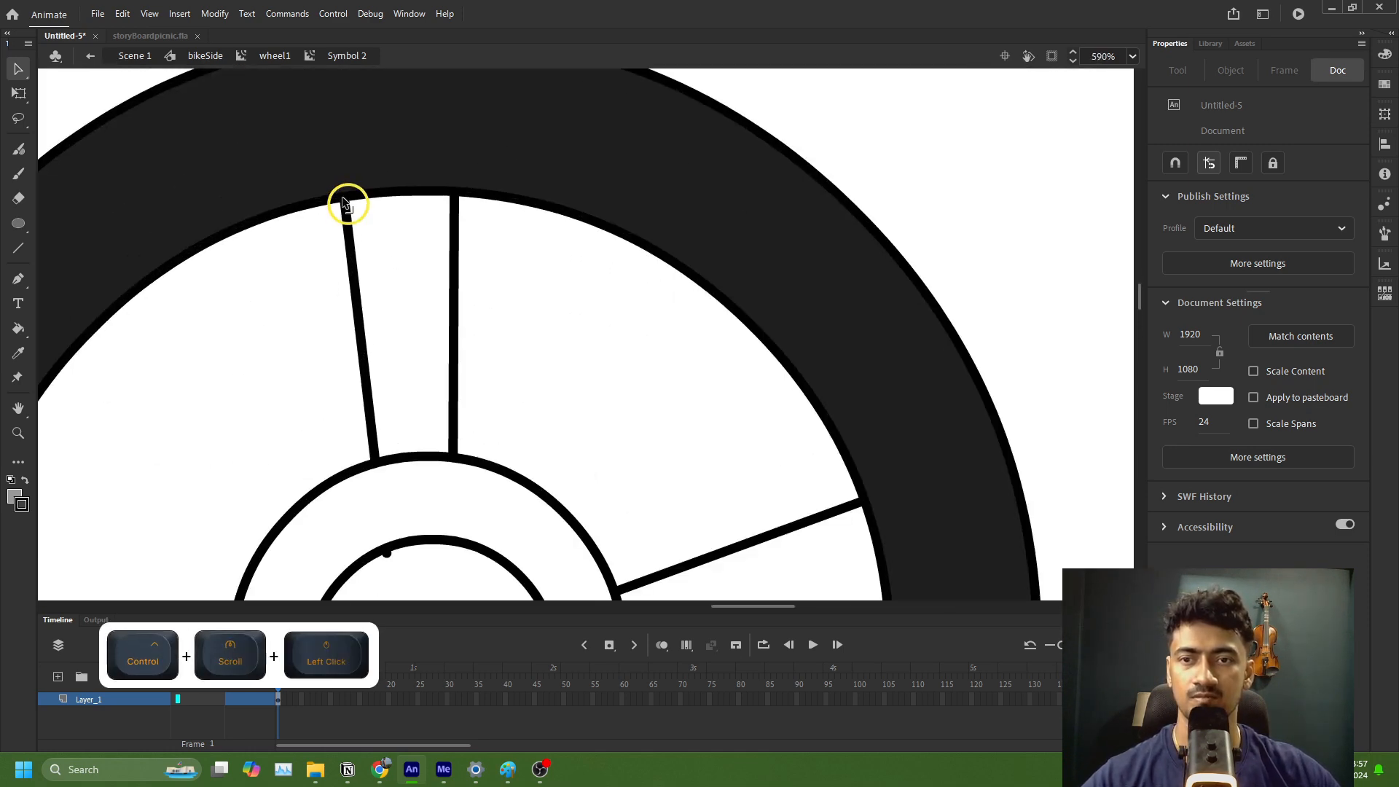
left_click(1178, 167)
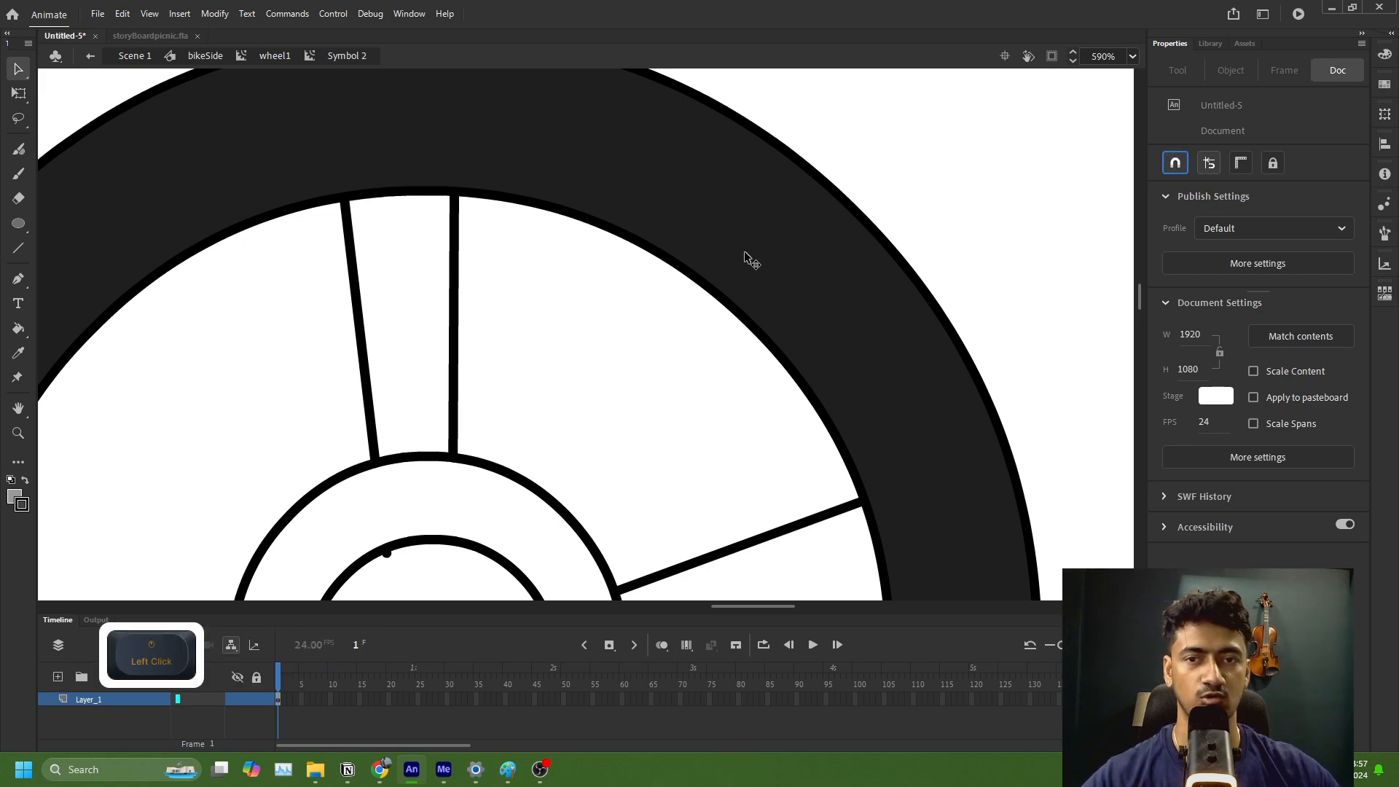
left_click_drag(454, 198, 453, 194)
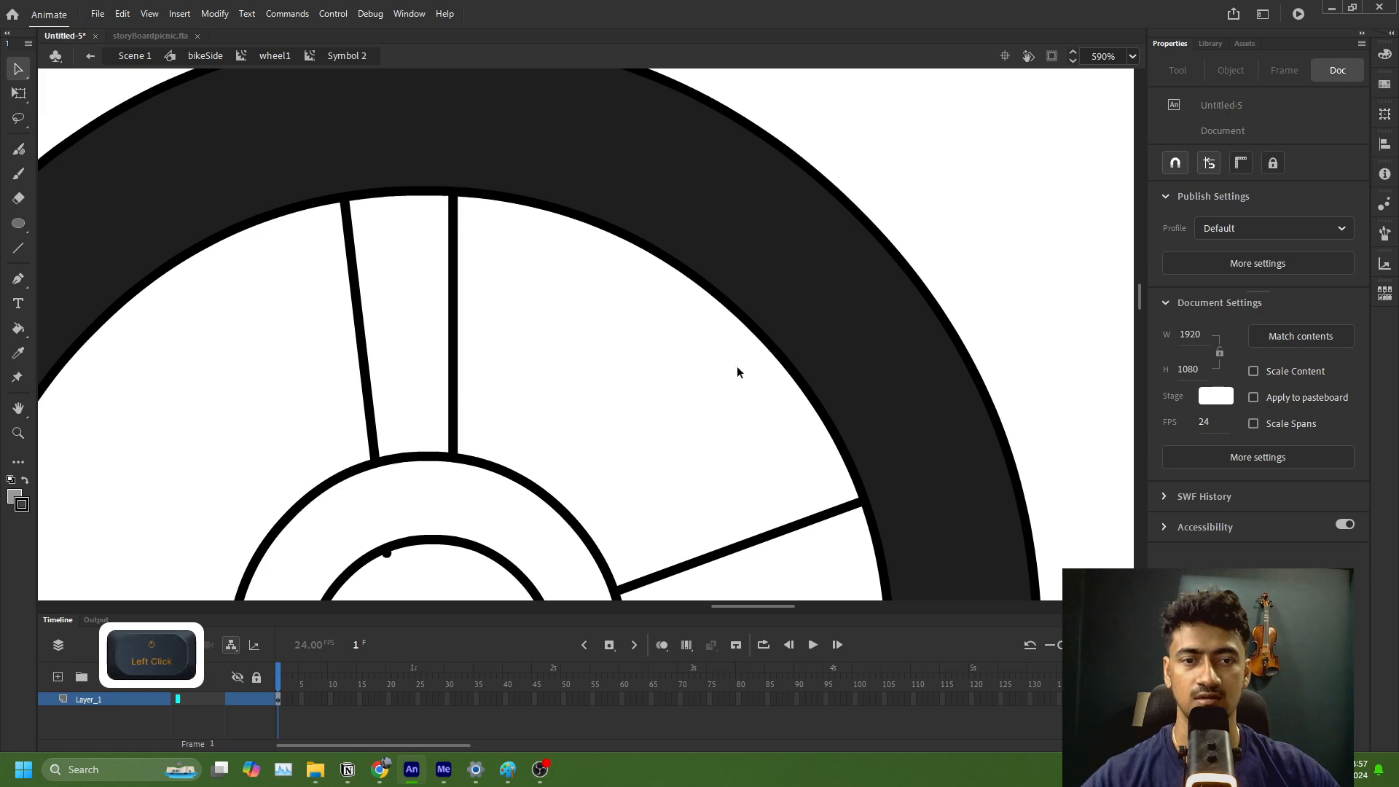
Step: Fill the wheel's four spokes with grey 999999 using the Paint Bucket, leaving the openings between them empty
scroll(737, 366, "down", 3, "ctrl")
scroll(779, 303, "down", 5)
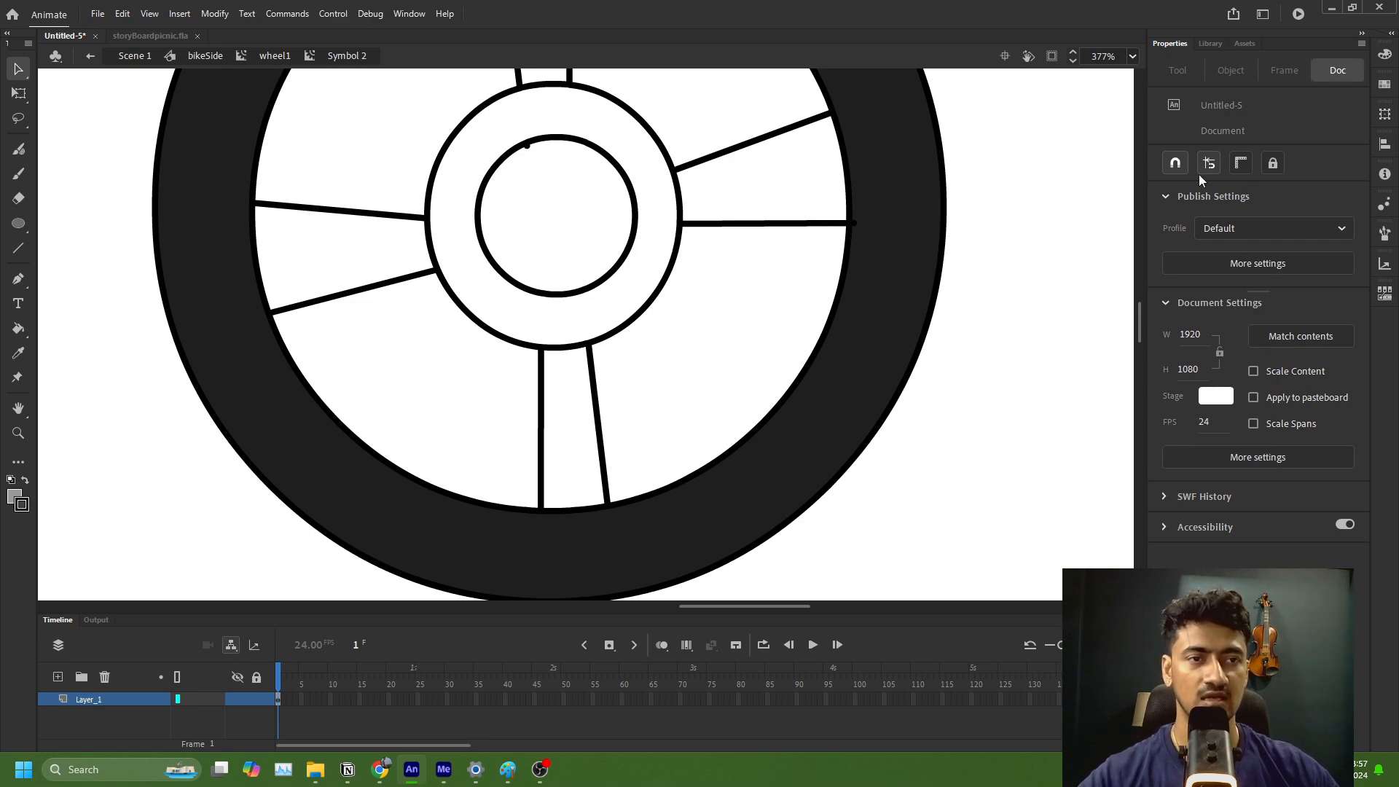
key("k")
left_click(753, 209)
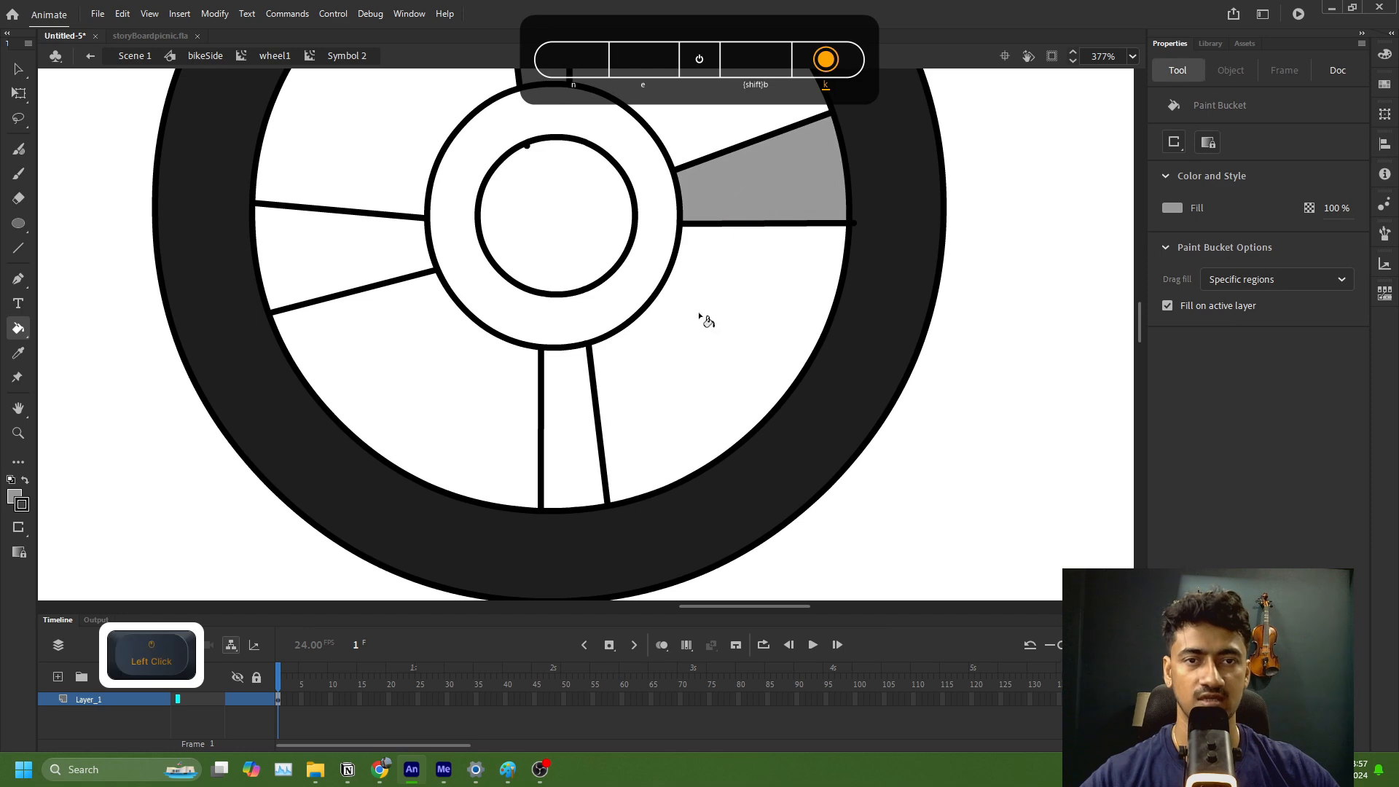
left_click(587, 397)
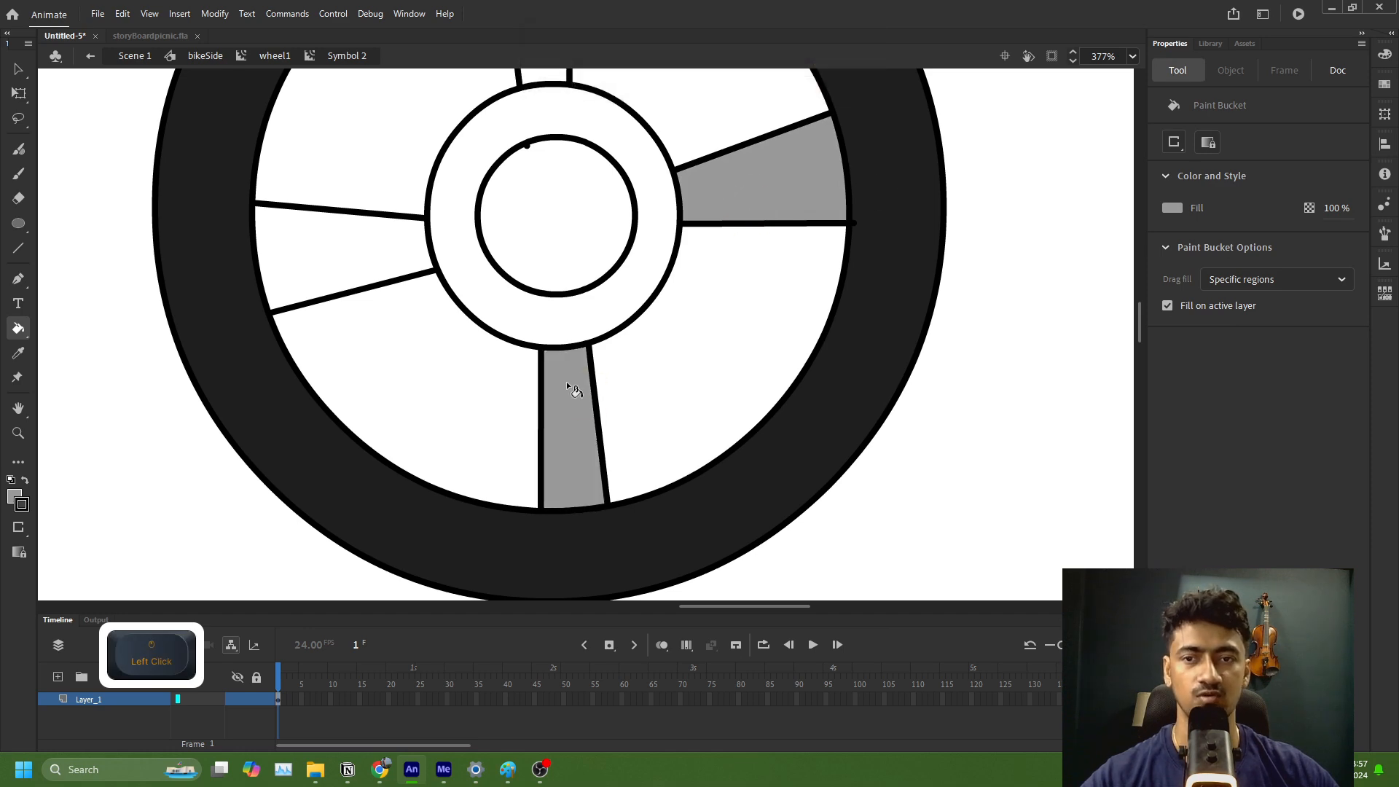
left_click(353, 274)
scroll(493, 256, "up", 3)
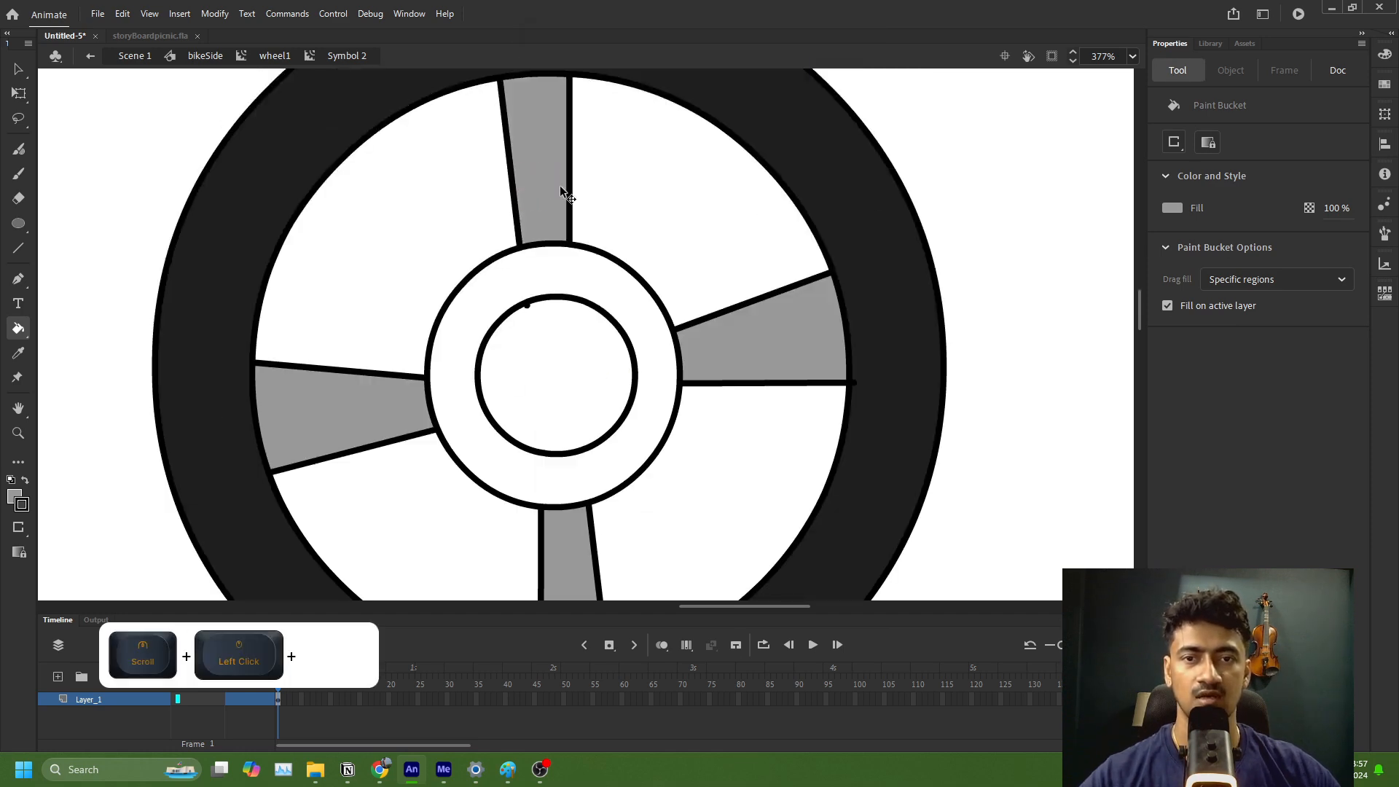
Step: Fill the ring around the wheel's hub with light grey CCCCCC using the Paint Bucket
scroll(560, 185, "down", 4, "ctrl")
left_click(1174, 207)
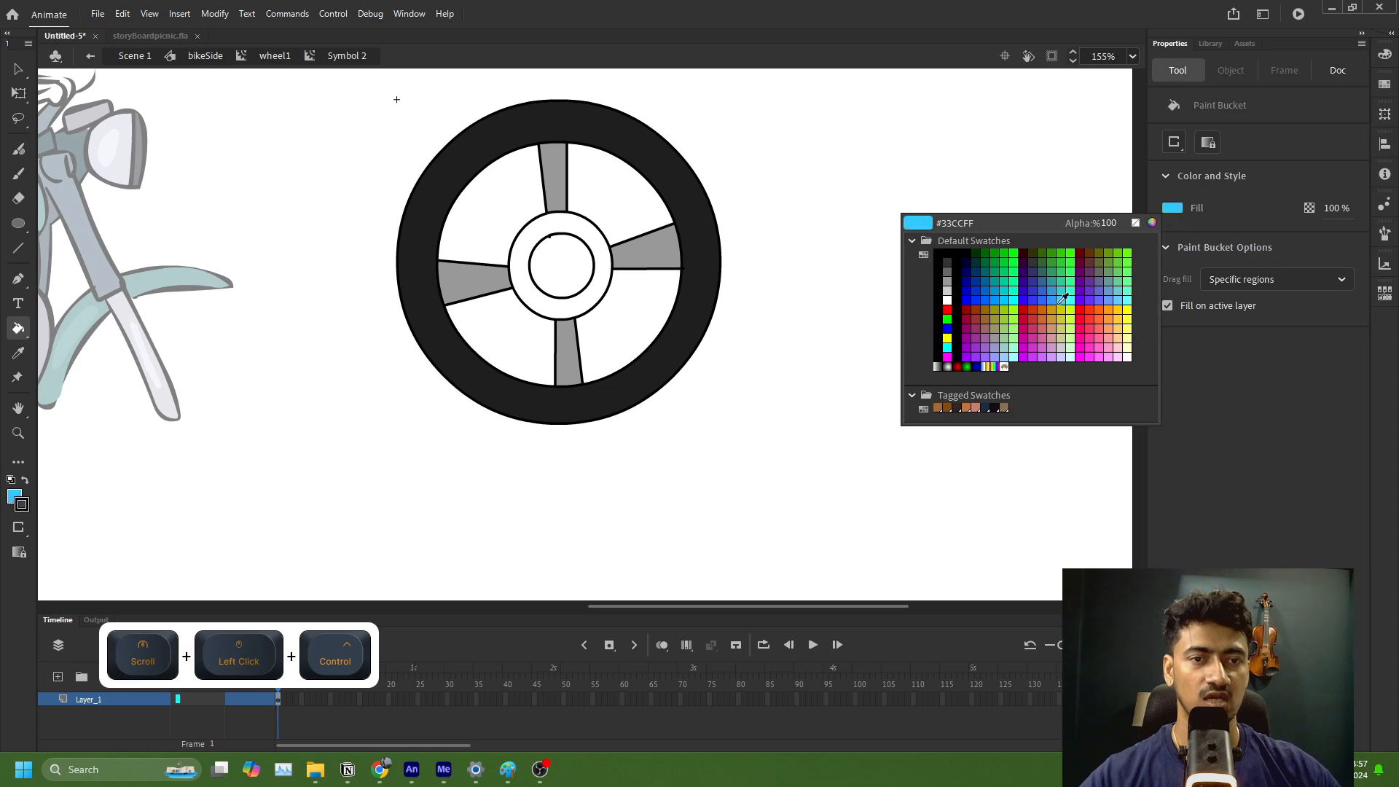
left_click(947, 291)
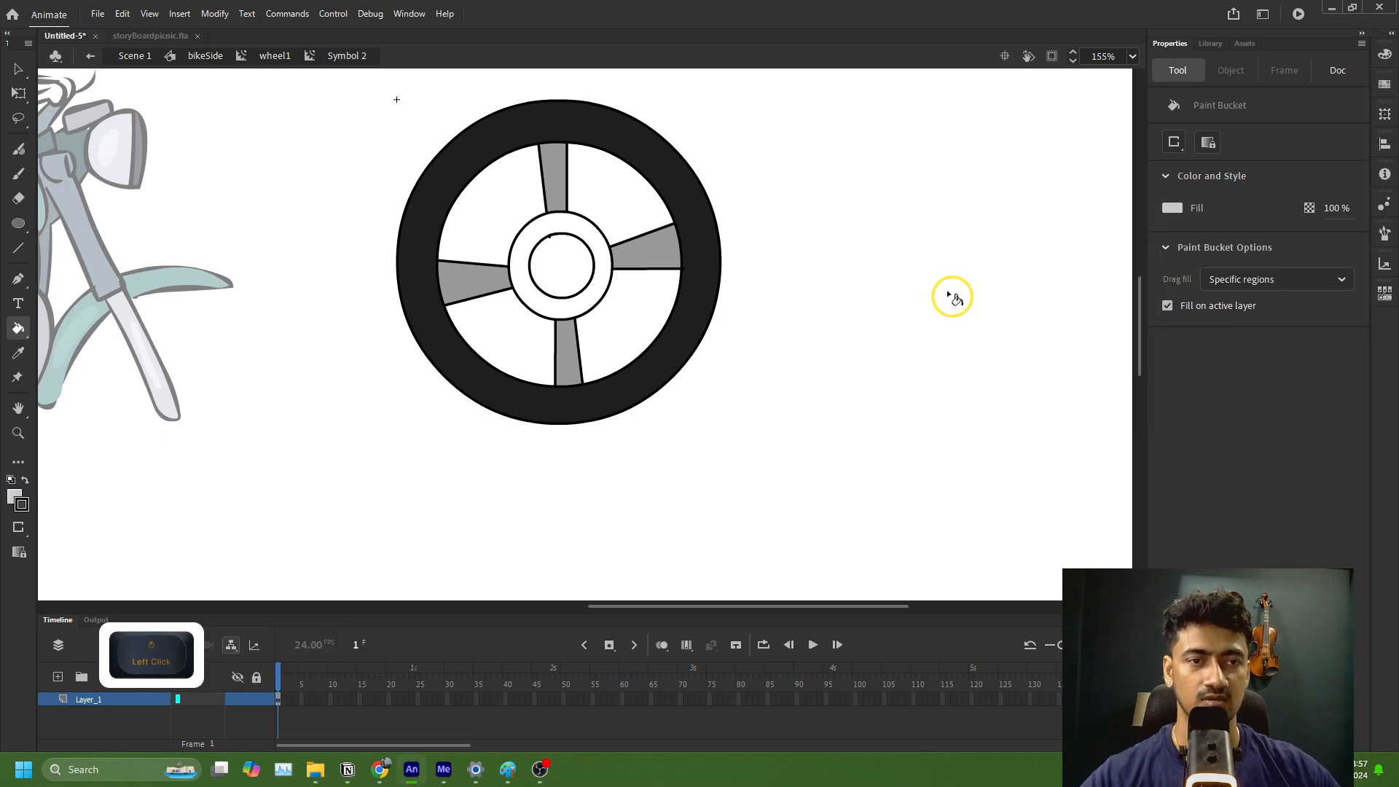
left_click(1172, 209)
left_click(1151, 222)
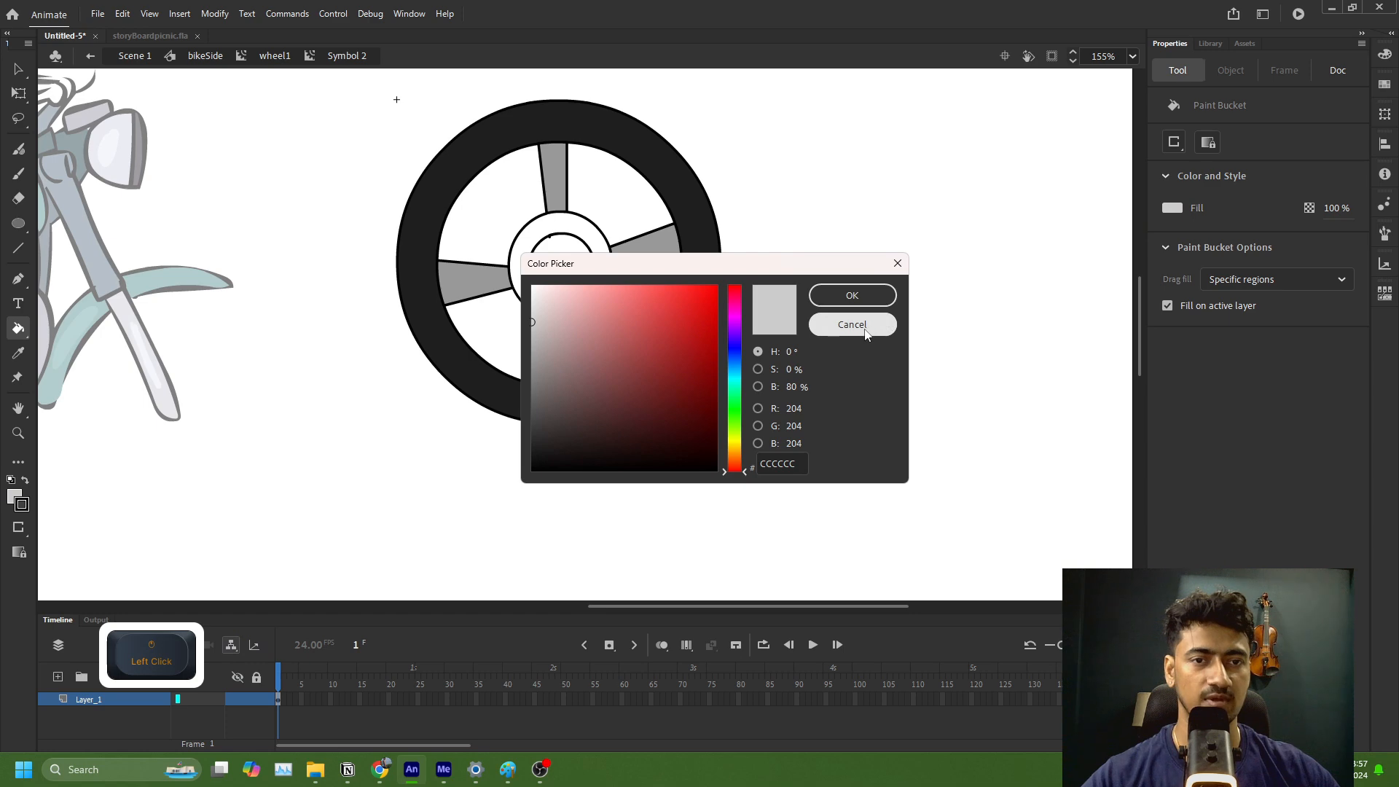
left_click(852, 325)
left_click(1380, 58)
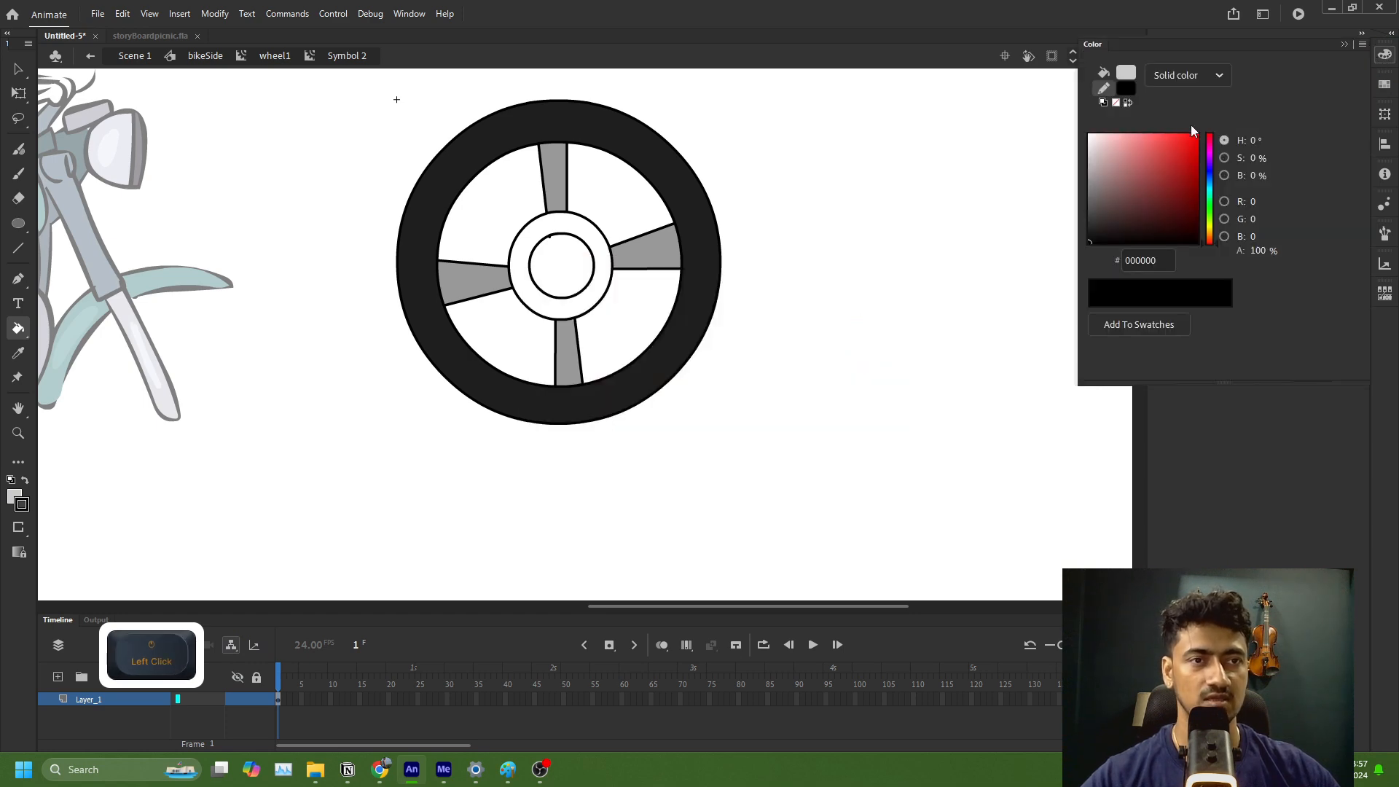
left_click(1177, 80)
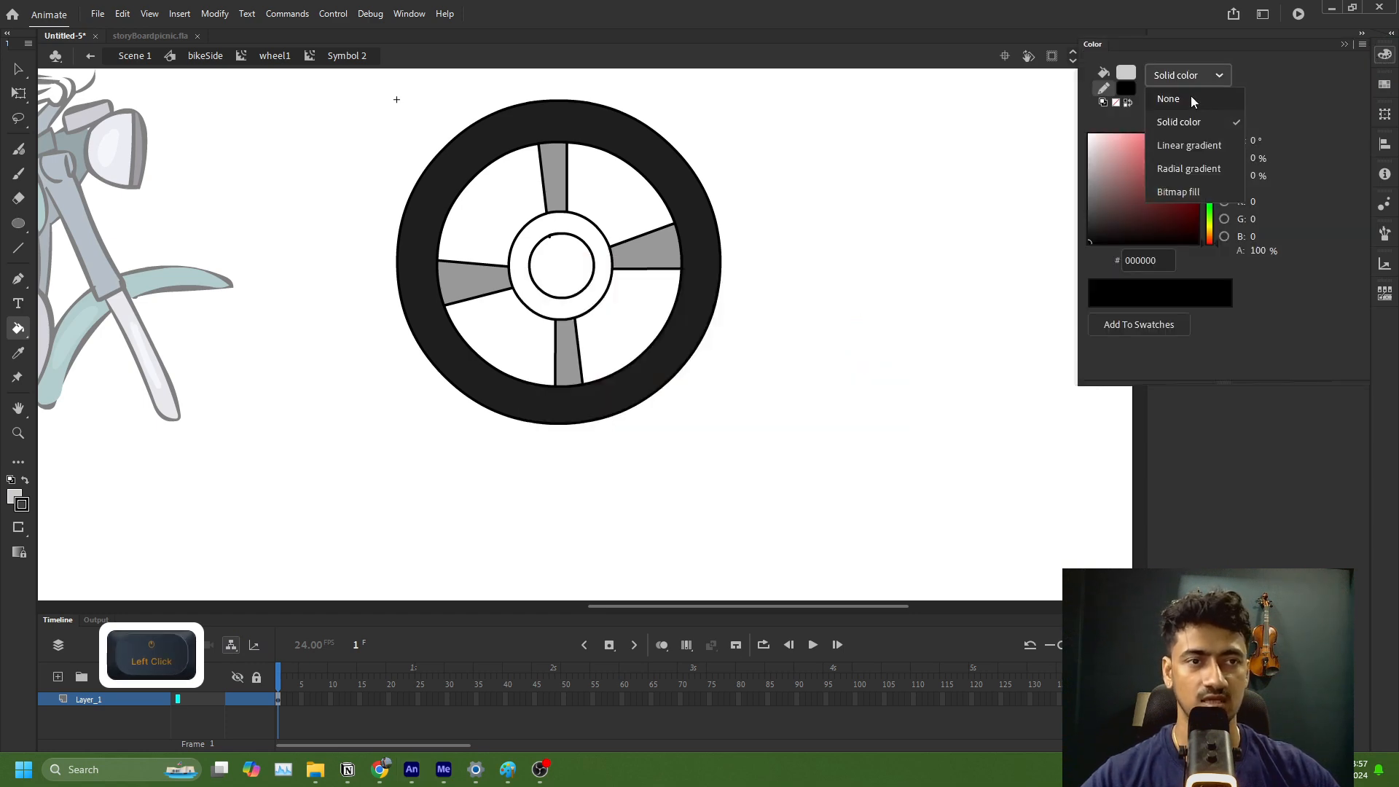
left_click(1190, 148)
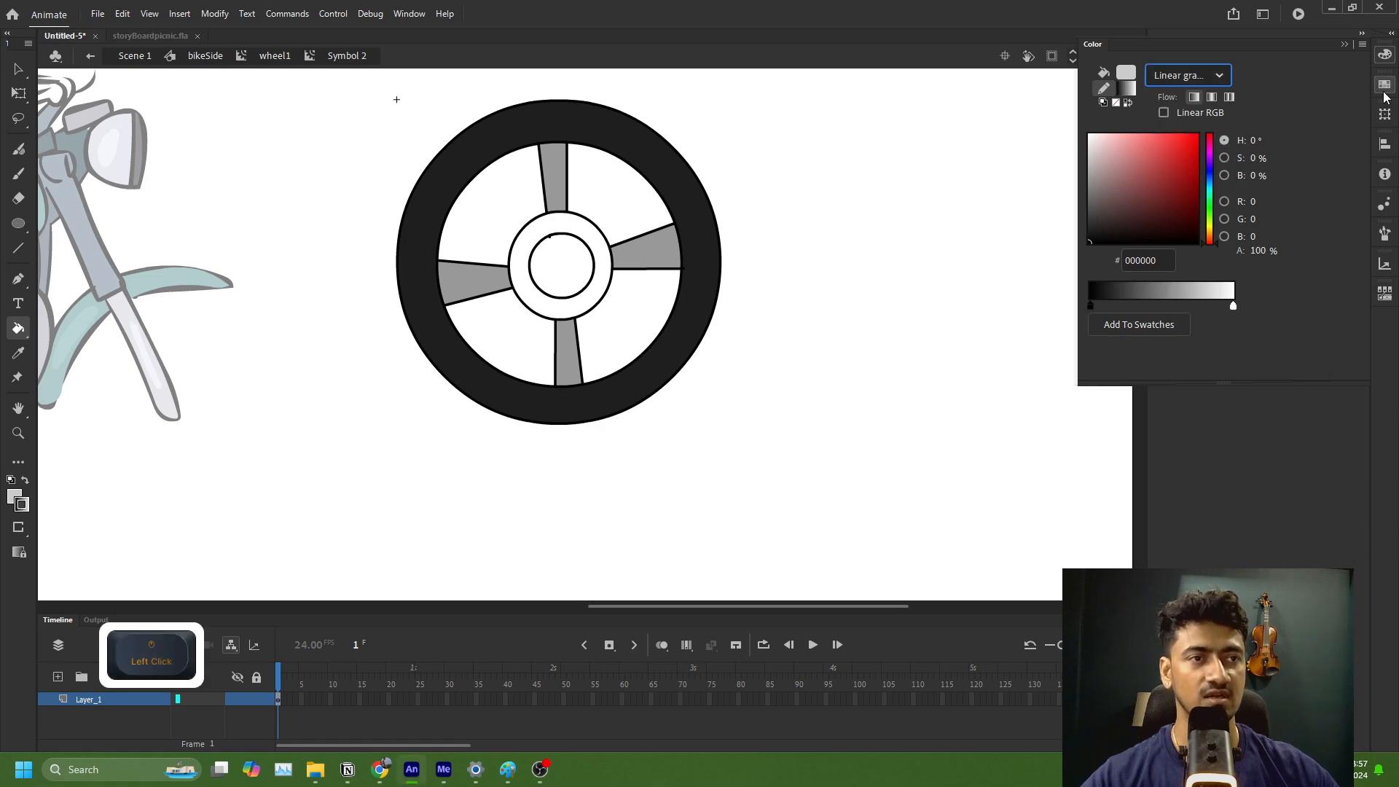
left_click(1383, 89)
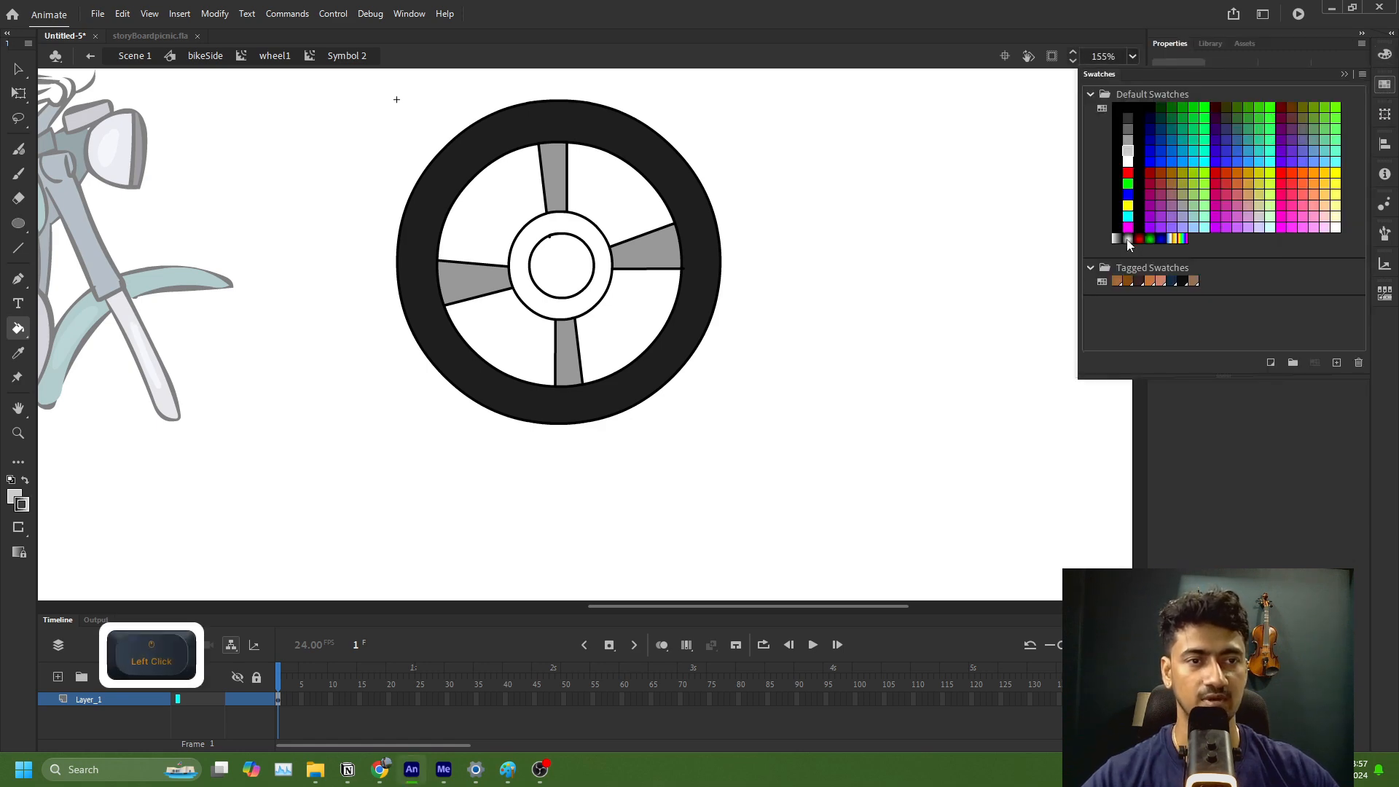
left_click(599, 292)
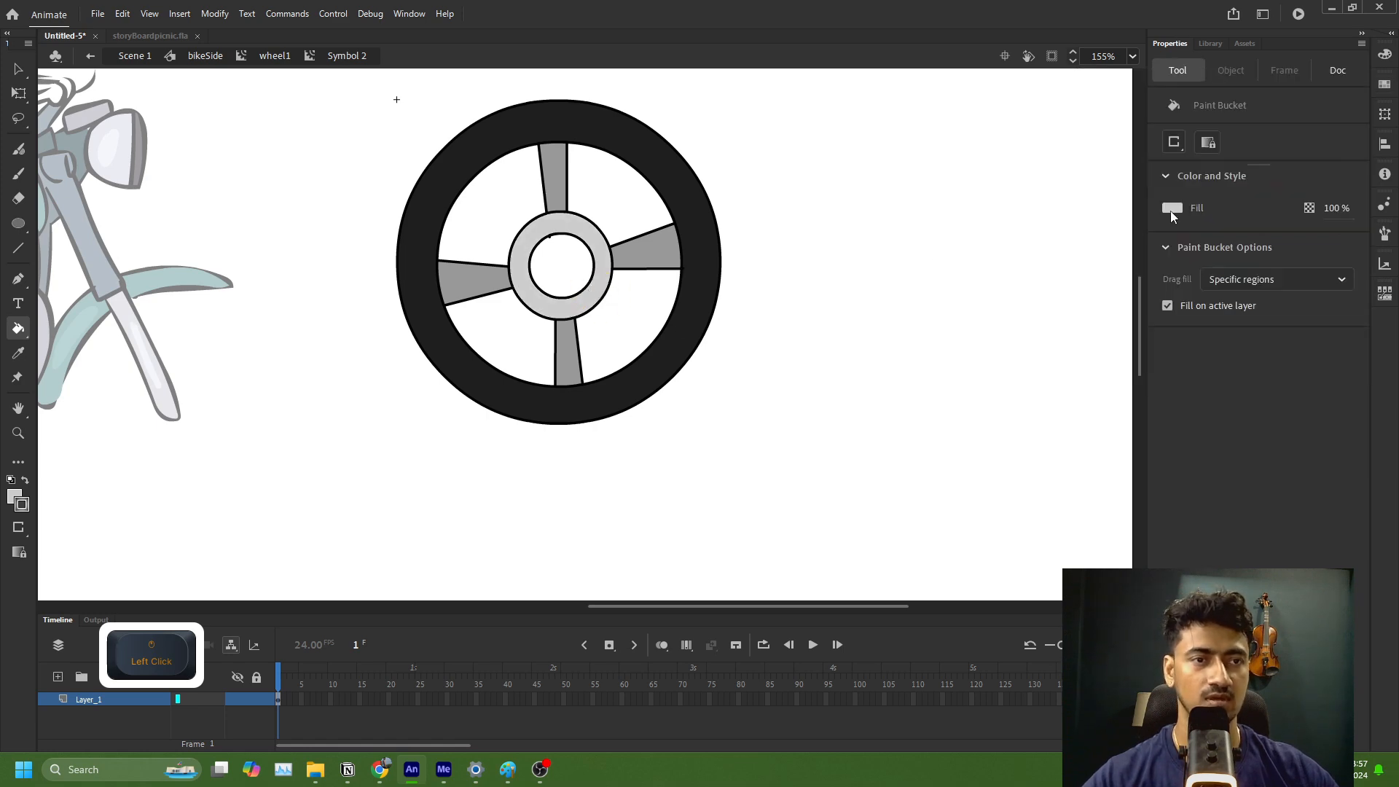
Step: Fill the ring around the wheel's hub with the white-to-black radial gradient swatch
left_click(1172, 209)
left_click(1385, 58)
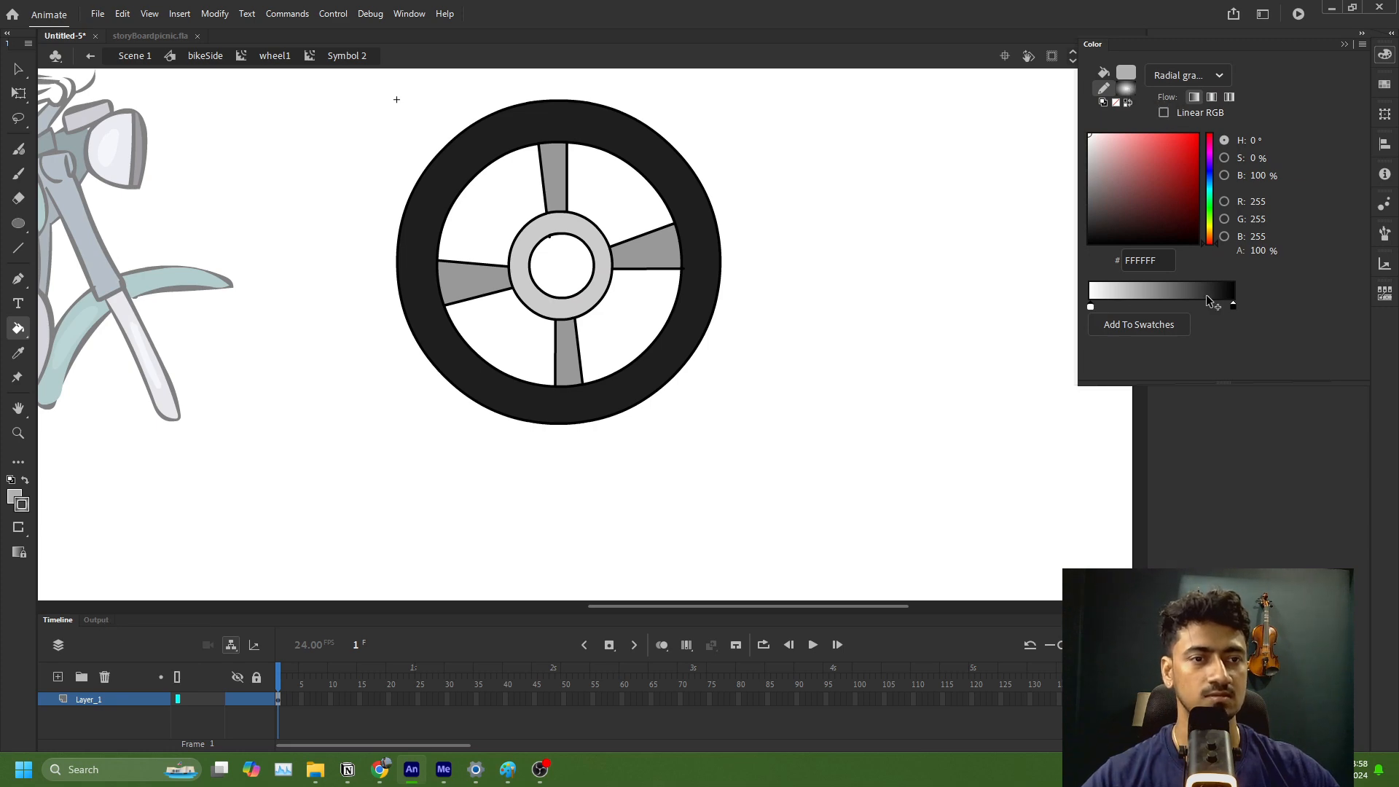
left_click(1129, 86)
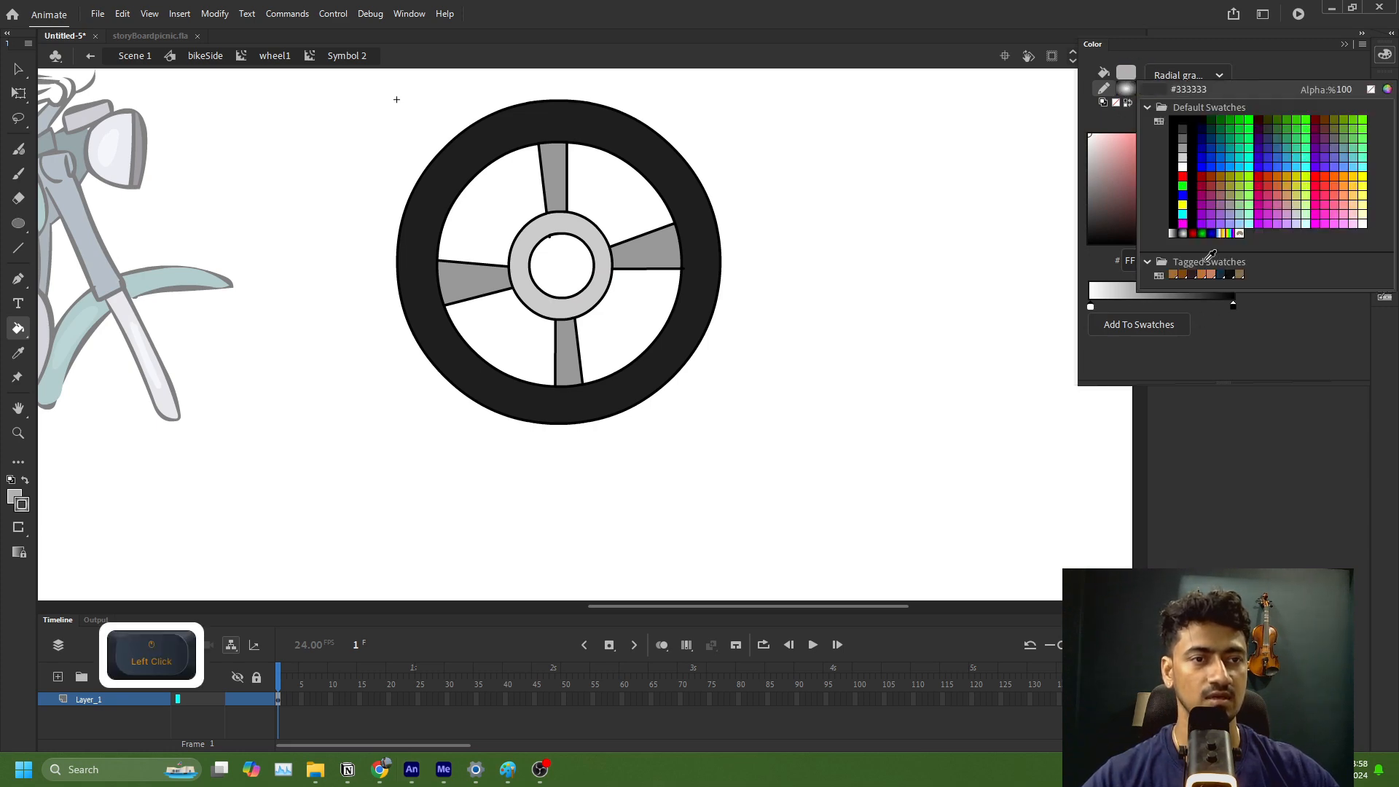
left_click(1182, 233)
left_click(592, 294)
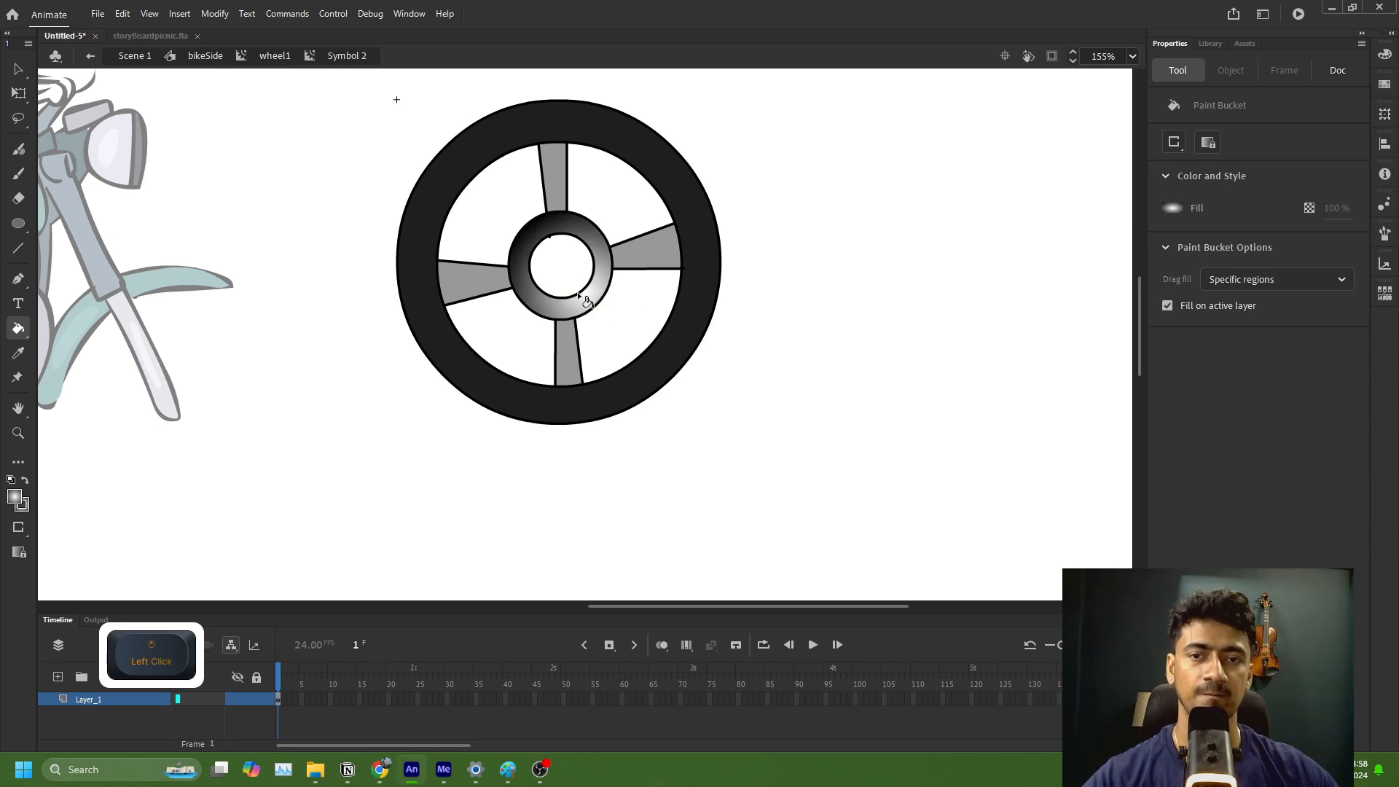
Step: Fill the innermost circle of the wheel's hub with solid dark grey 333333
left_click(1172, 208)
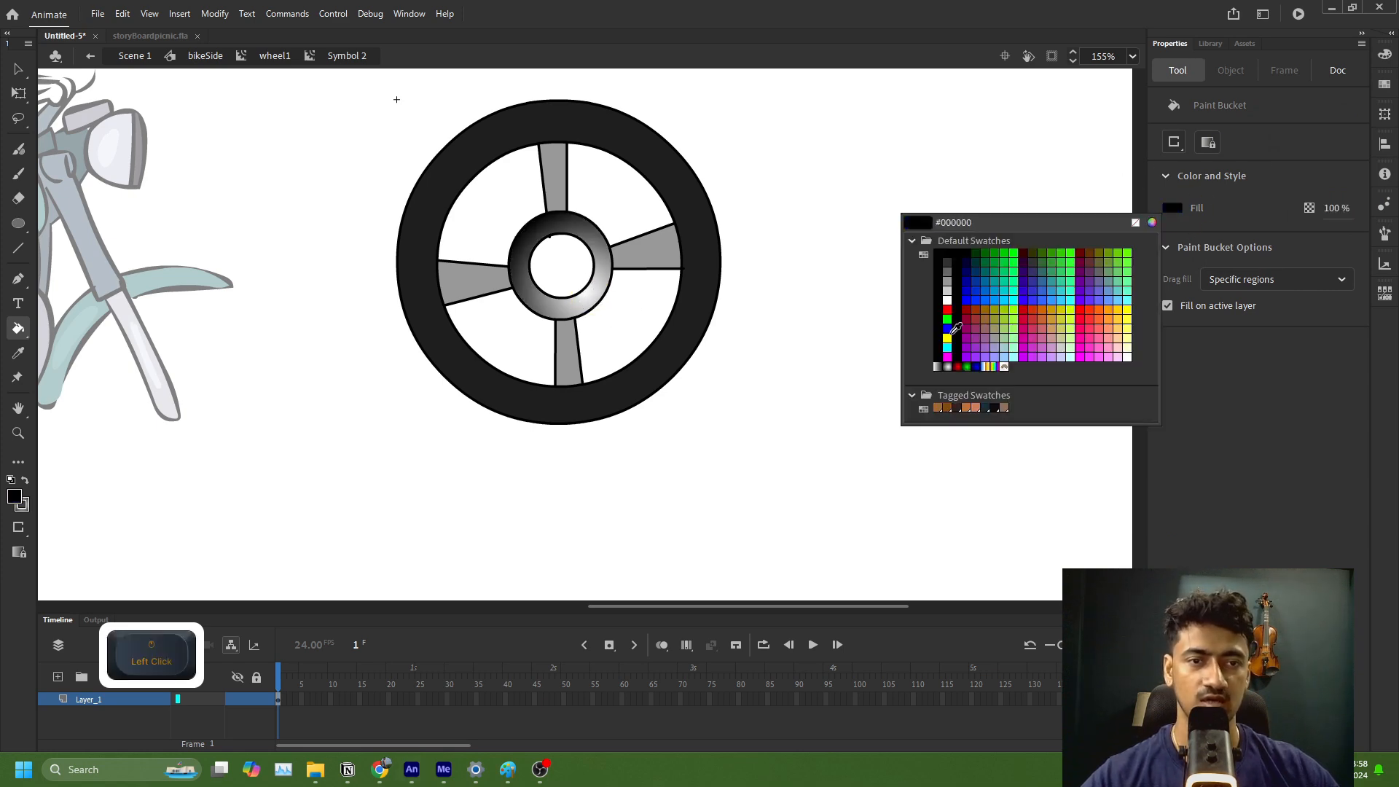
left_click(952, 256)
left_click(554, 269)
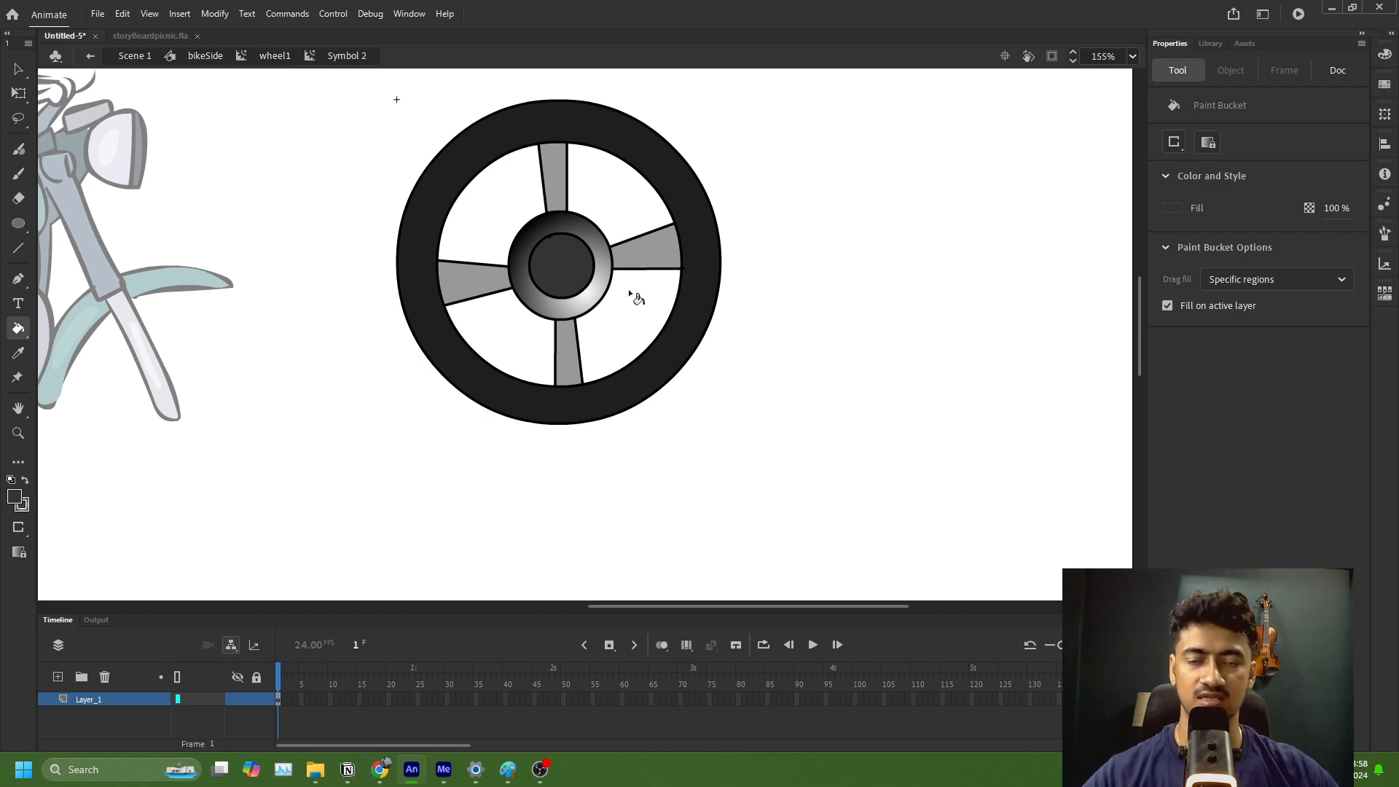
scroll(614, 309, "down", 4)
scroll(614, 309, "up", 3)
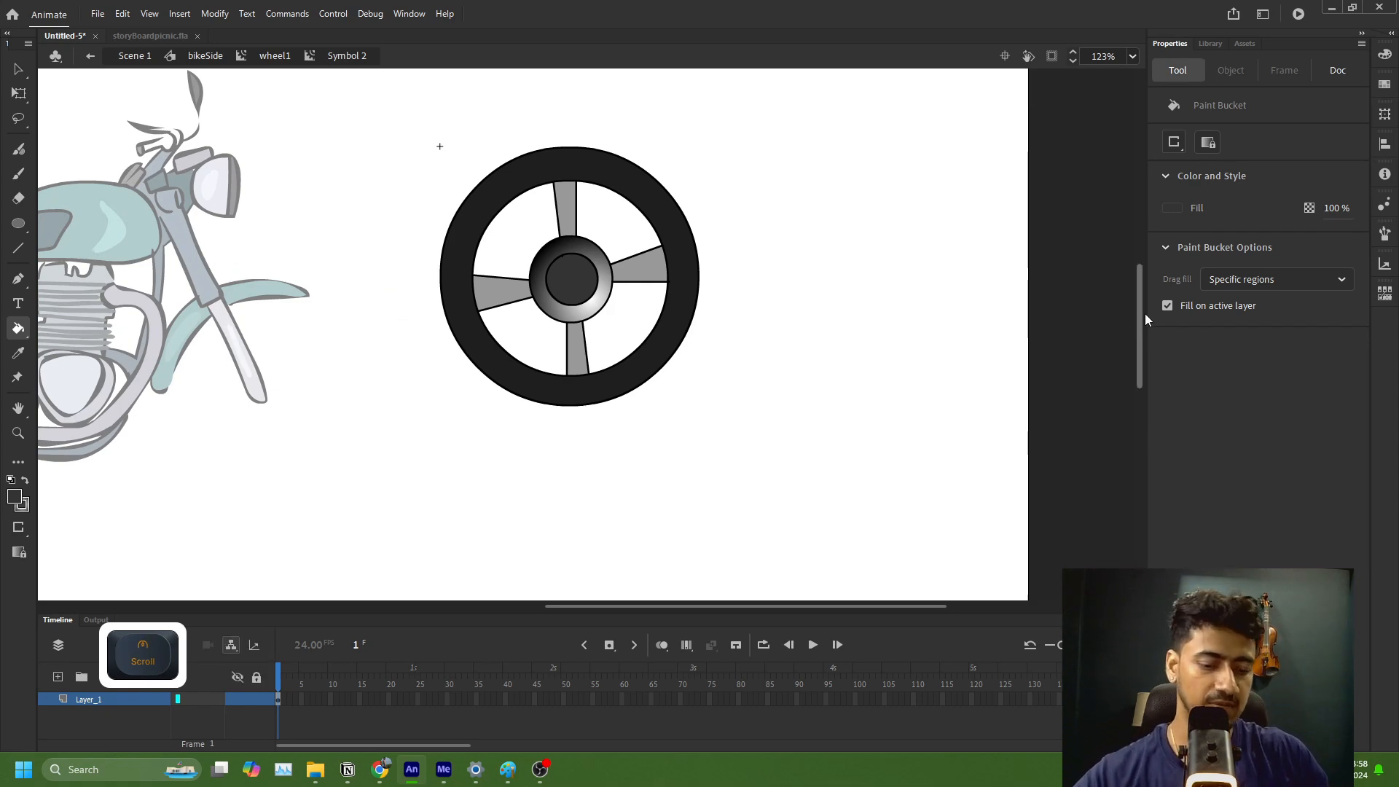
Step: Set up the Fluid Brush with dark grey fill 242323, size 12 and taper 4
key("shift+b")
left_click(1173, 208)
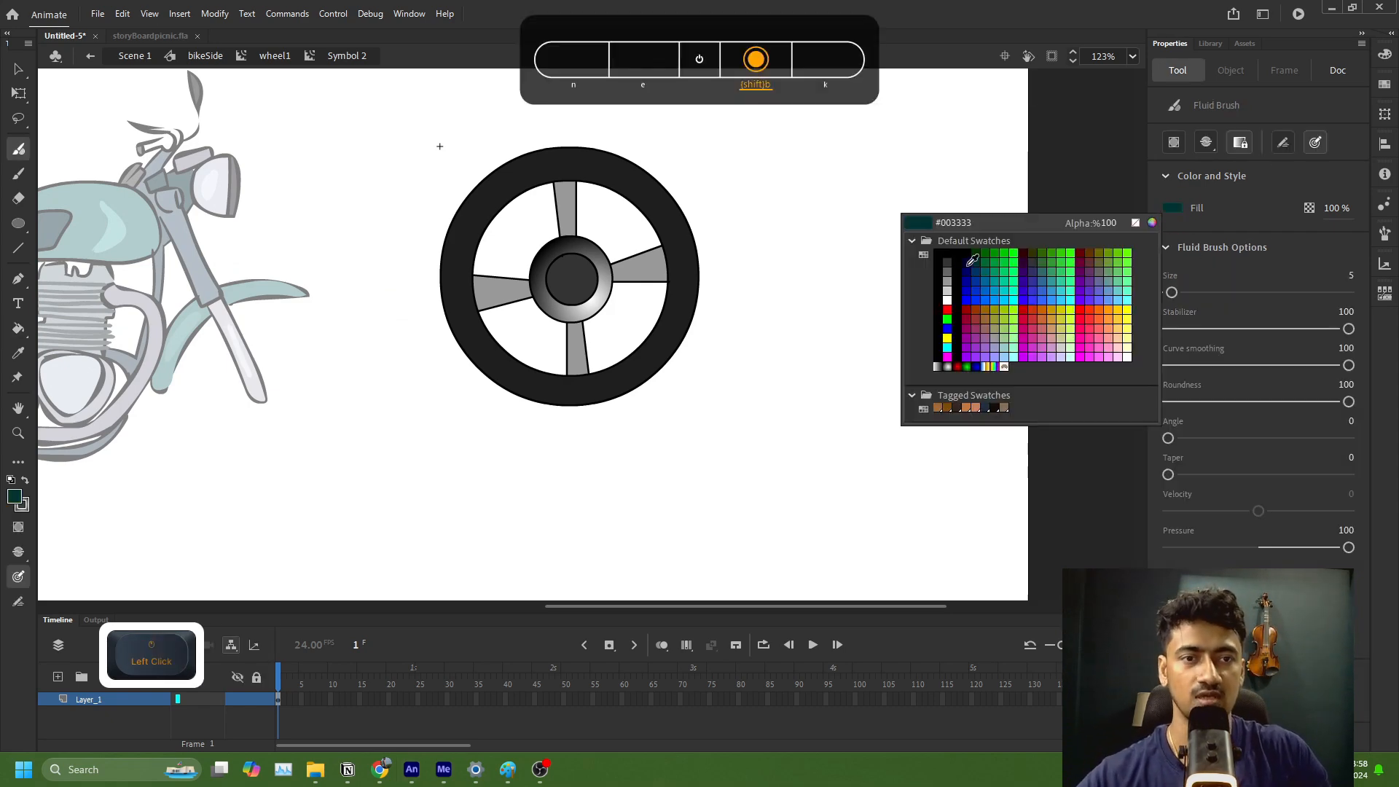
left_click(1174, 205)
left_click(1172, 207)
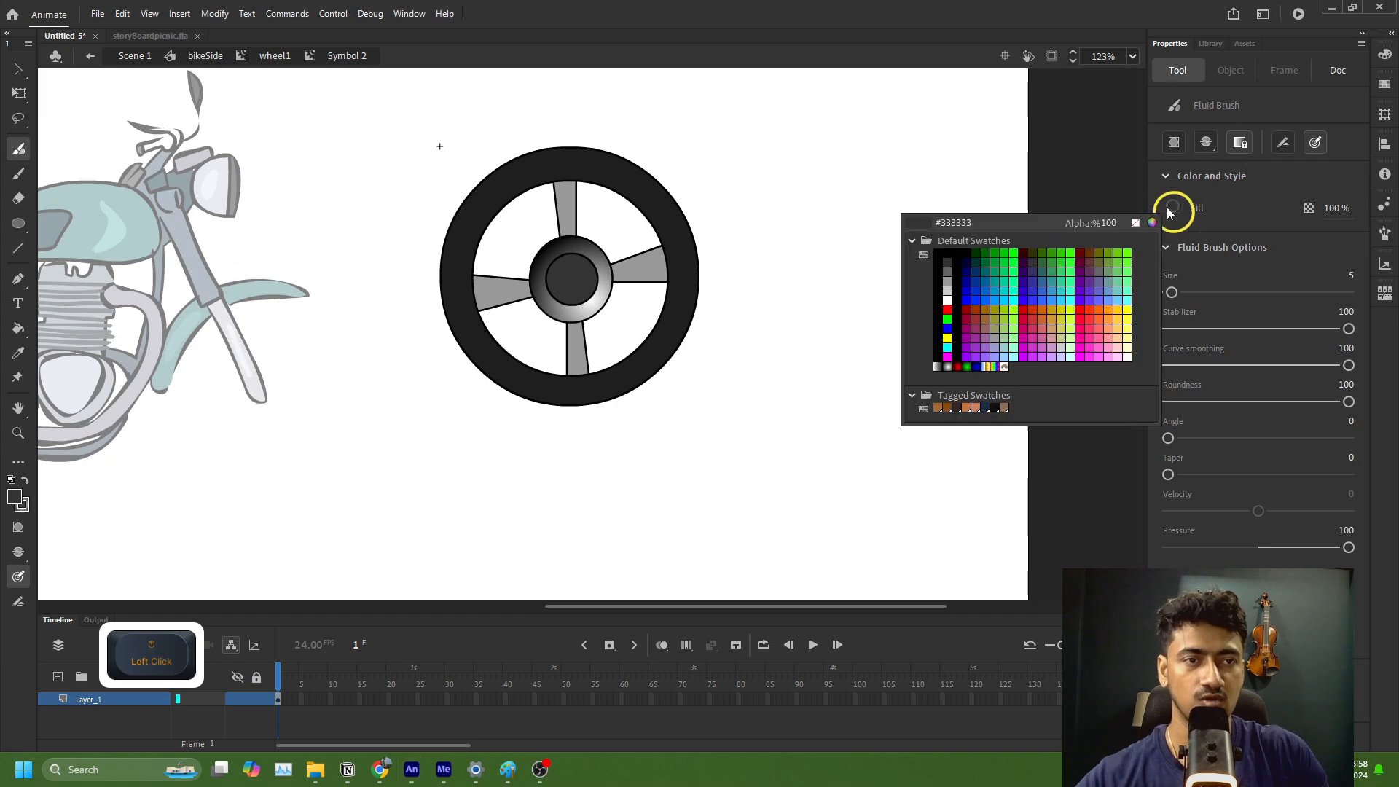
left_click(1152, 222)
left_click(532, 451)
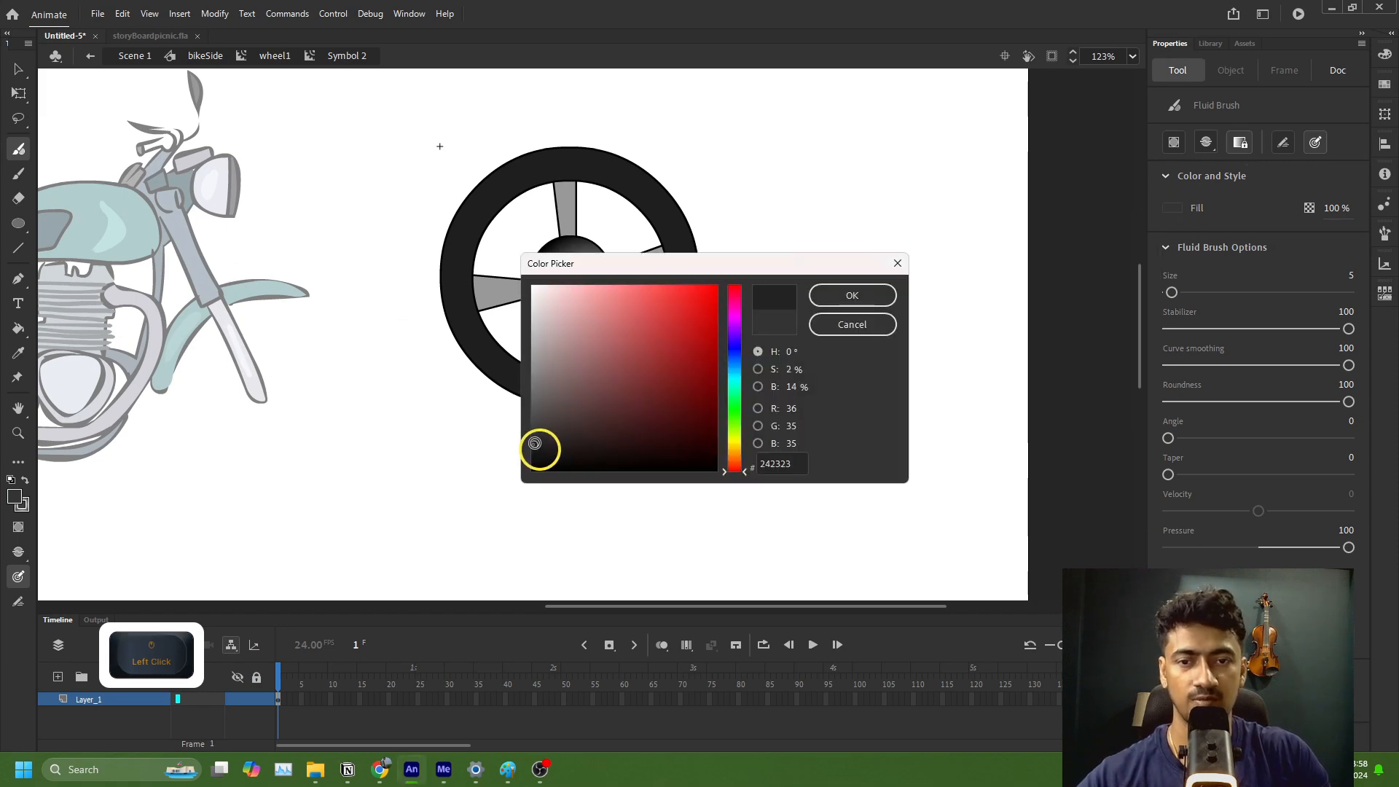
left_click(852, 295)
key("shift+b")
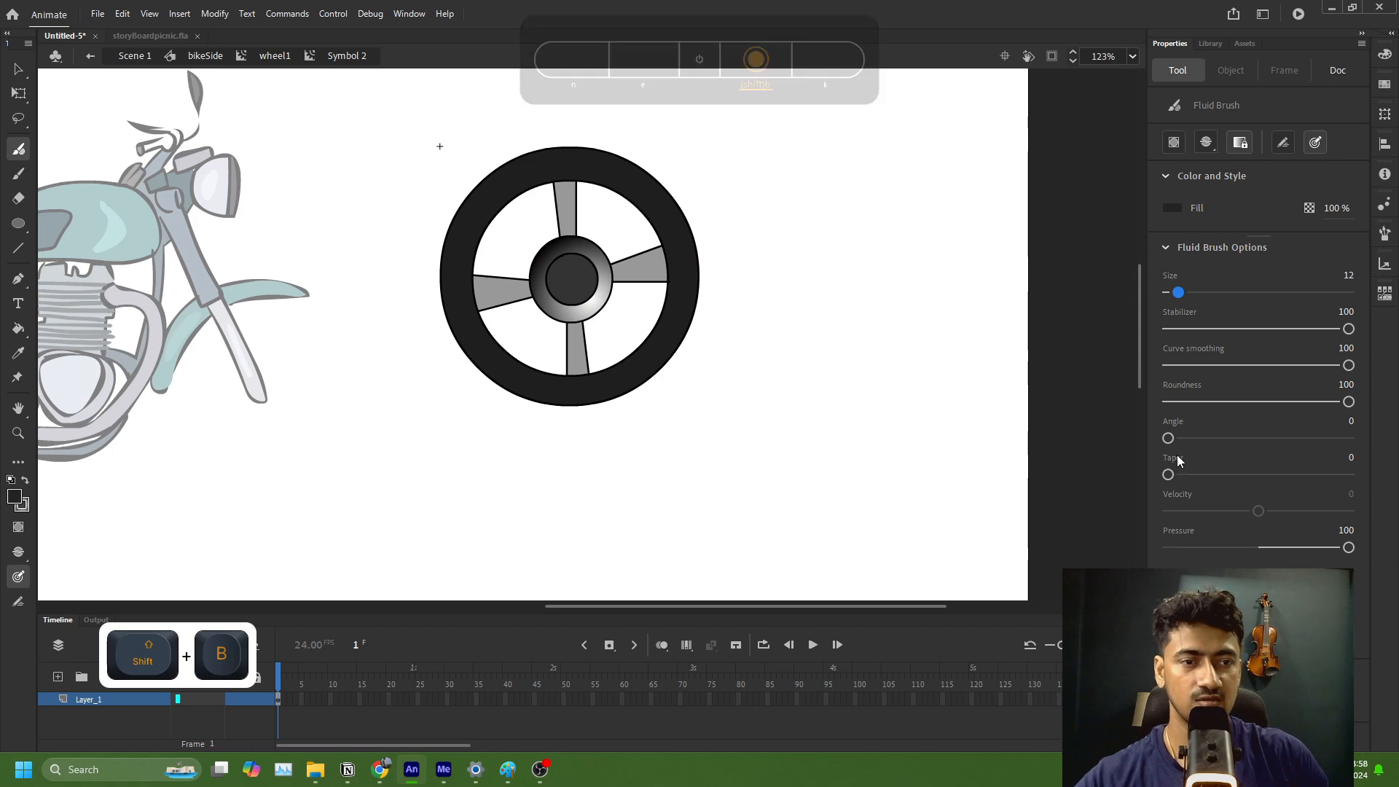
left_click_drag(1169, 475, 1175, 476)
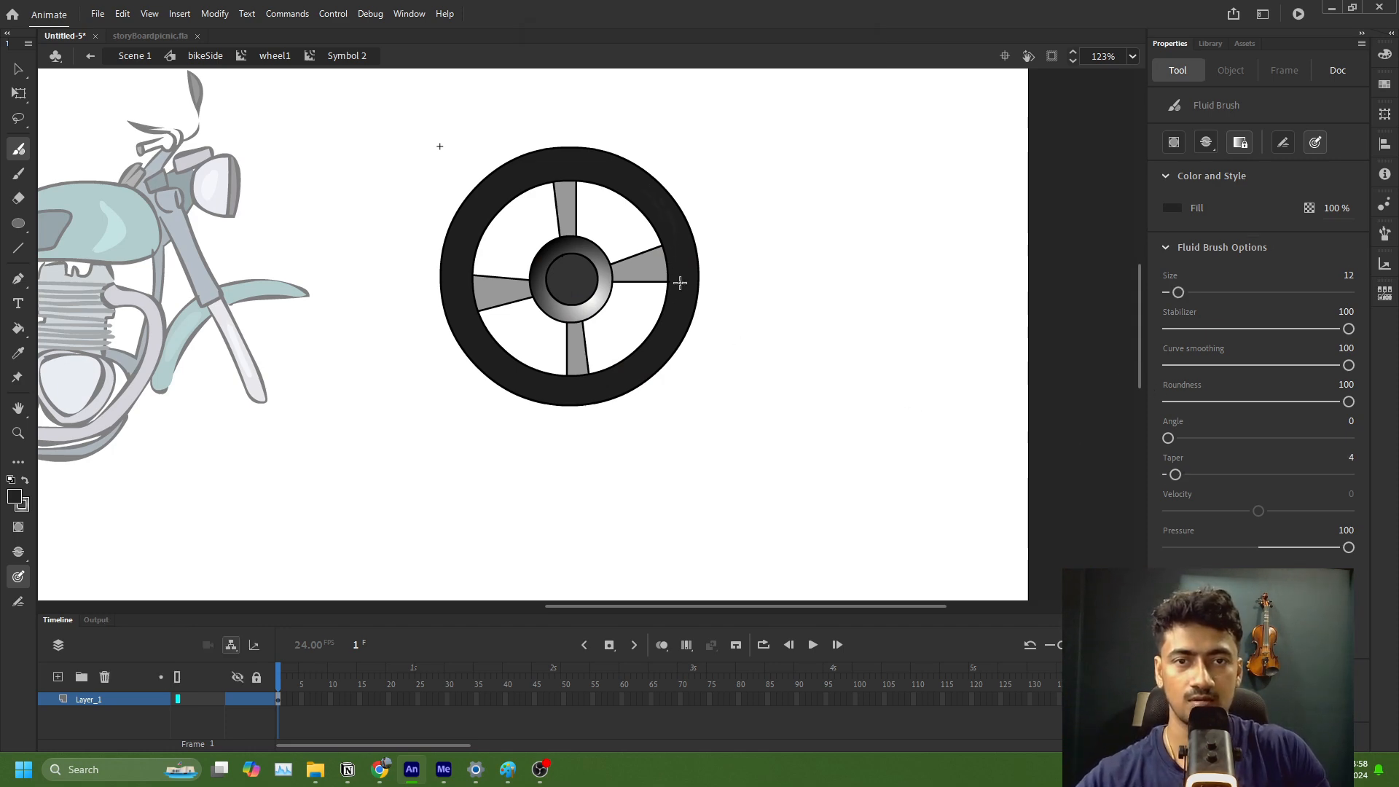
Step: Darken the Fluid Brush fill to near-black and paint short curved shading strokes around the tyre
left_click(1178, 209)
left_click(1152, 222)
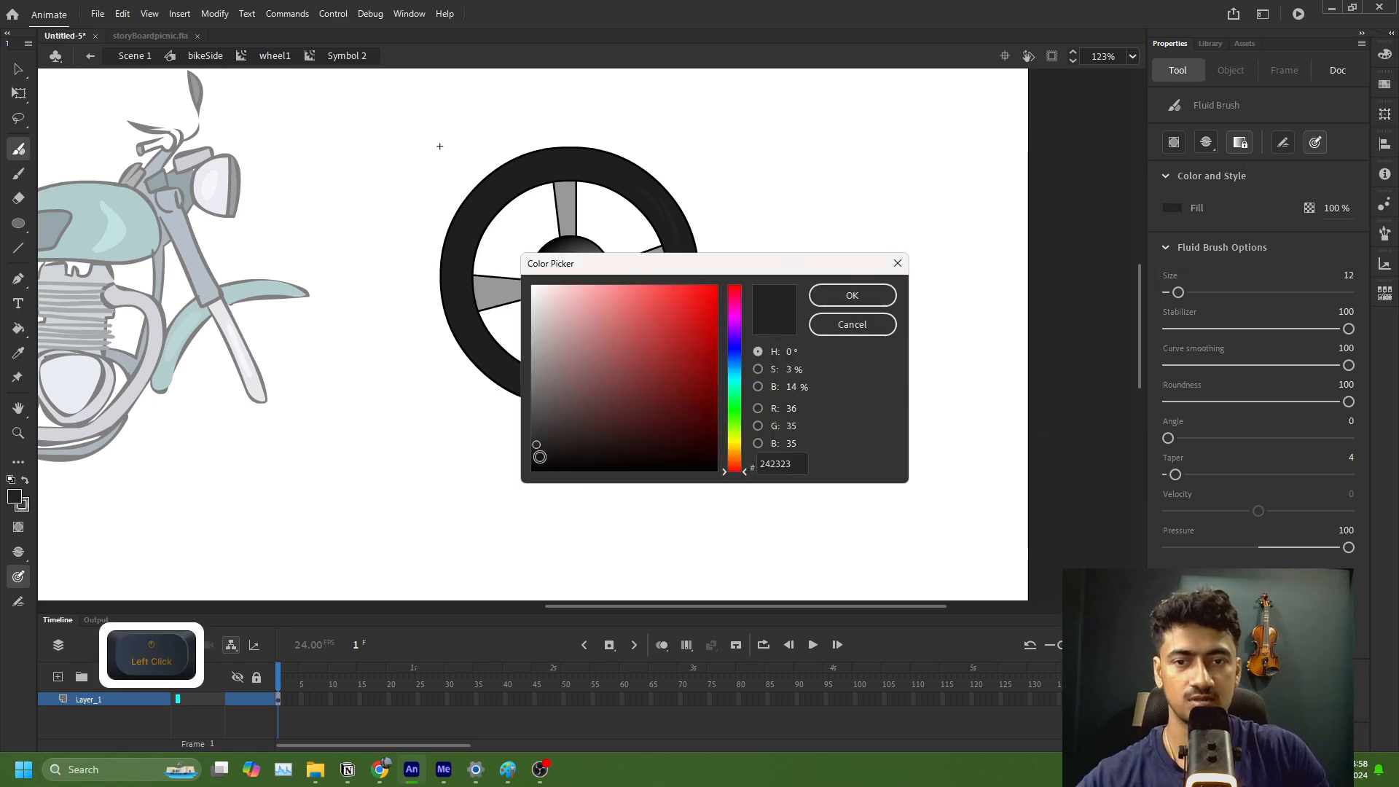
left_click(852, 305)
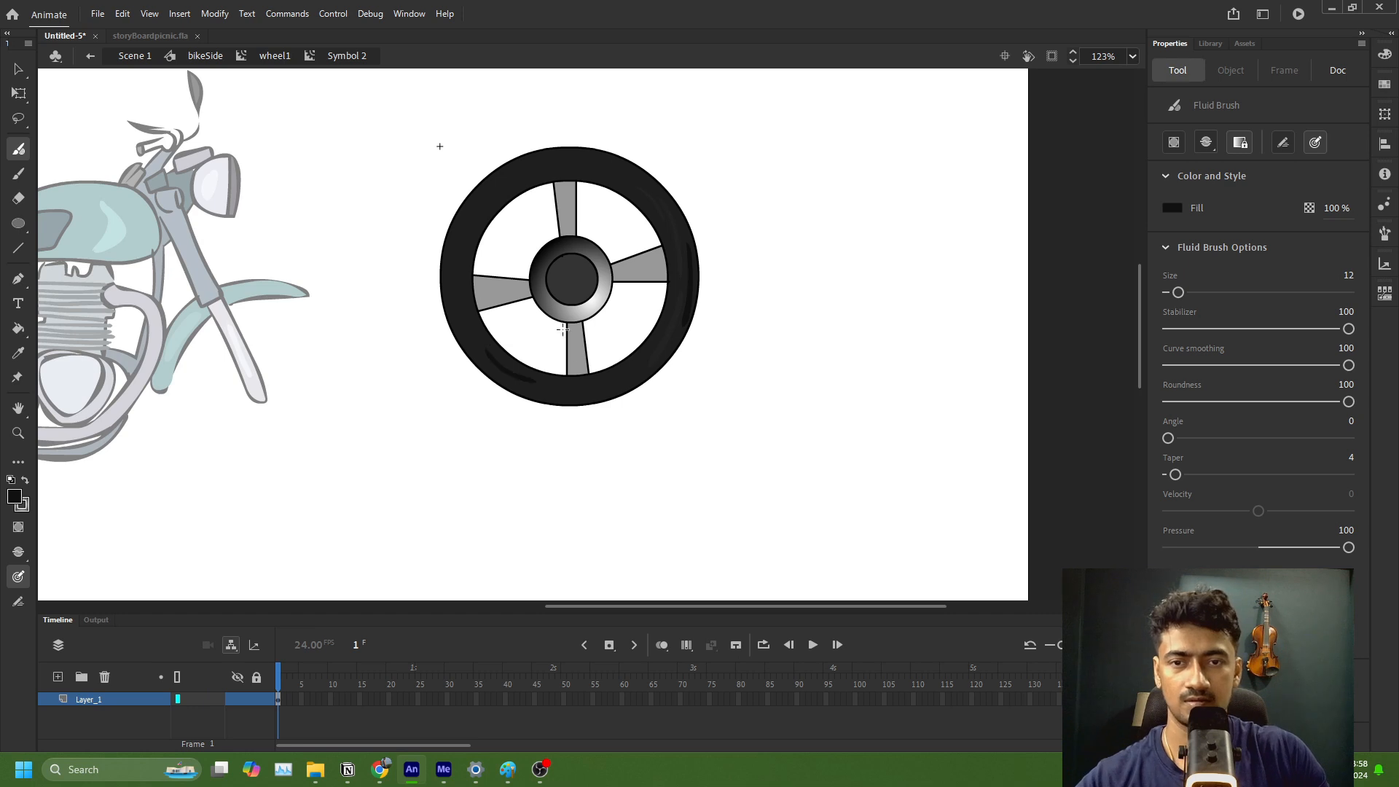
left_click_drag(563, 166, 649, 210)
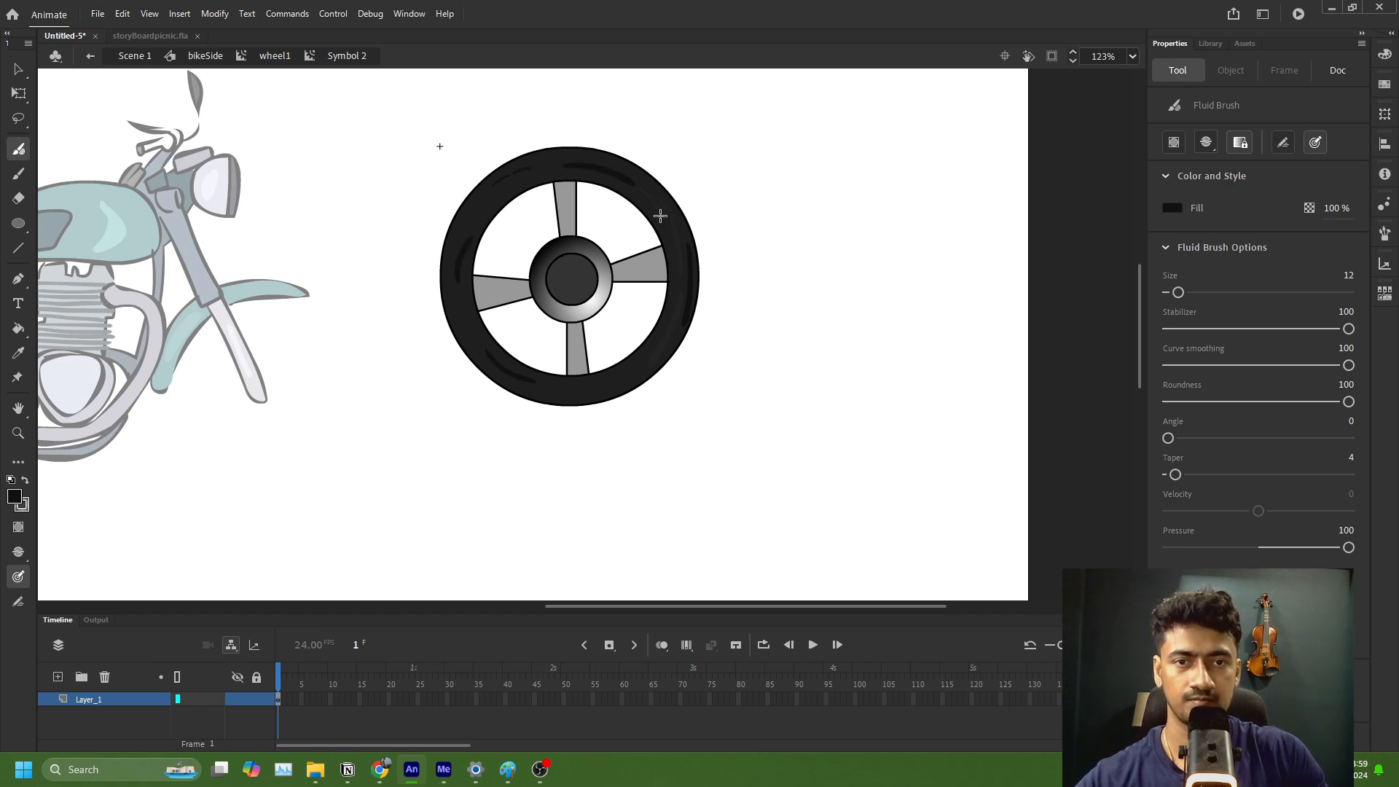
left_click_drag(660, 339, 589, 382)
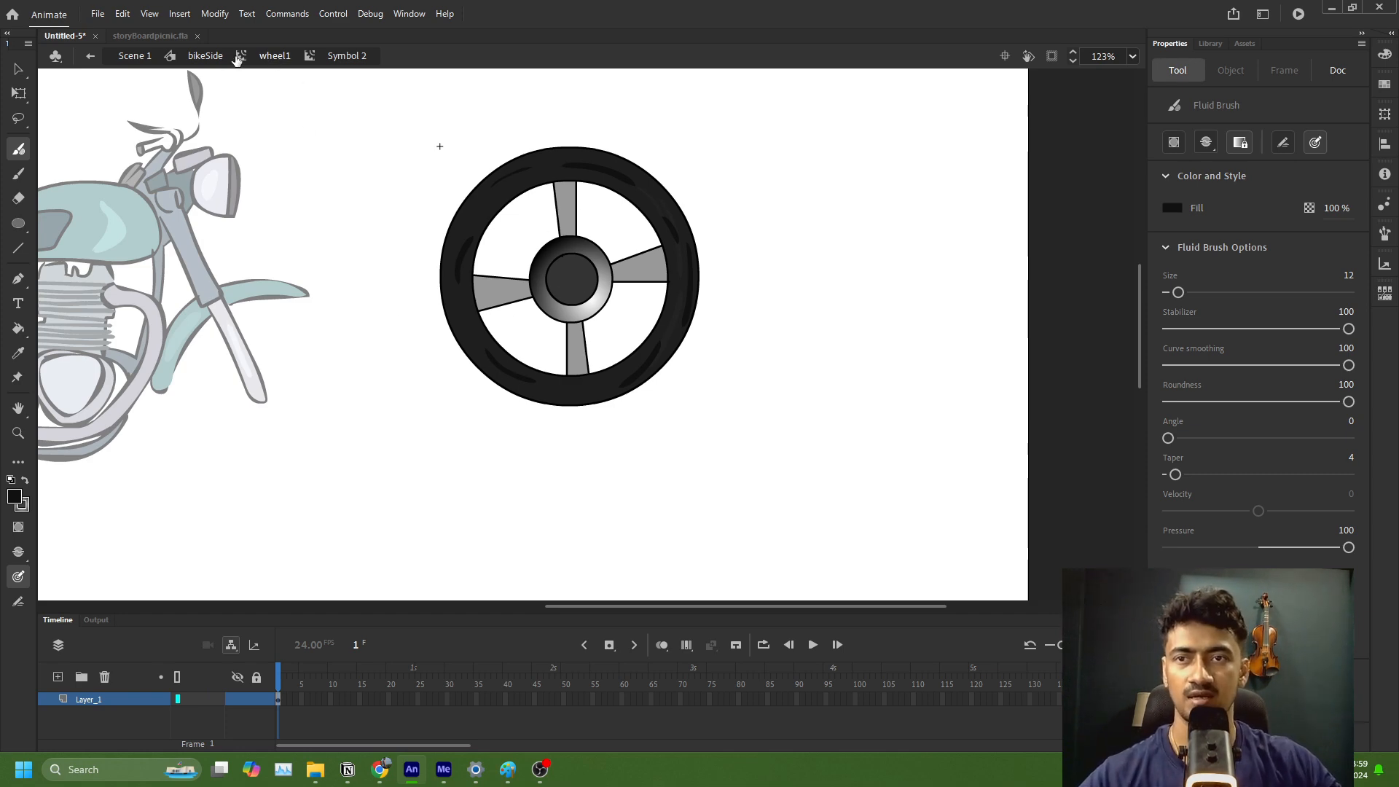
Step: Go back to the bikeSide symbol and move the wheel1 instance onto the end of the motorcycle's front fork
left_click(205, 56)
key("q")
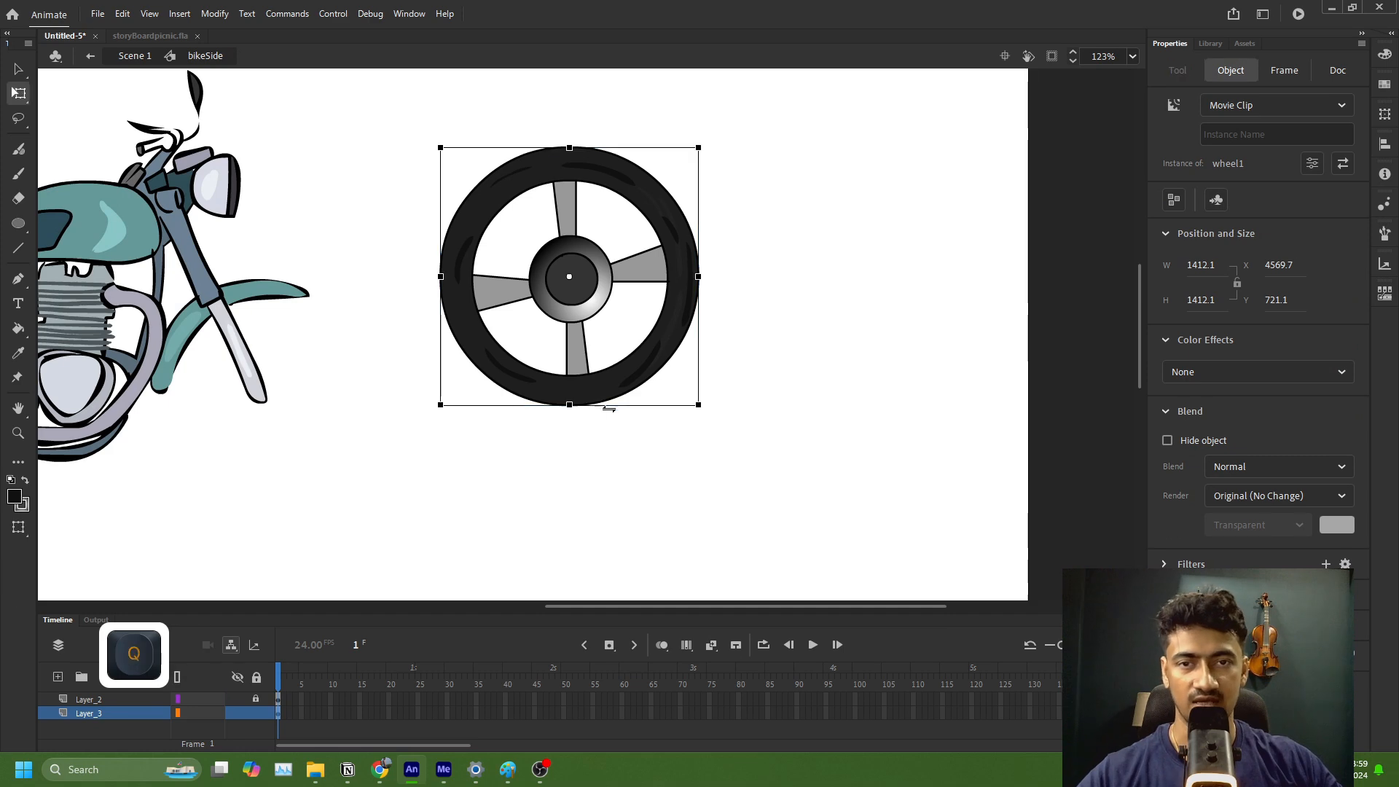
scroll(661, 376, "down", 5, "ctrl")
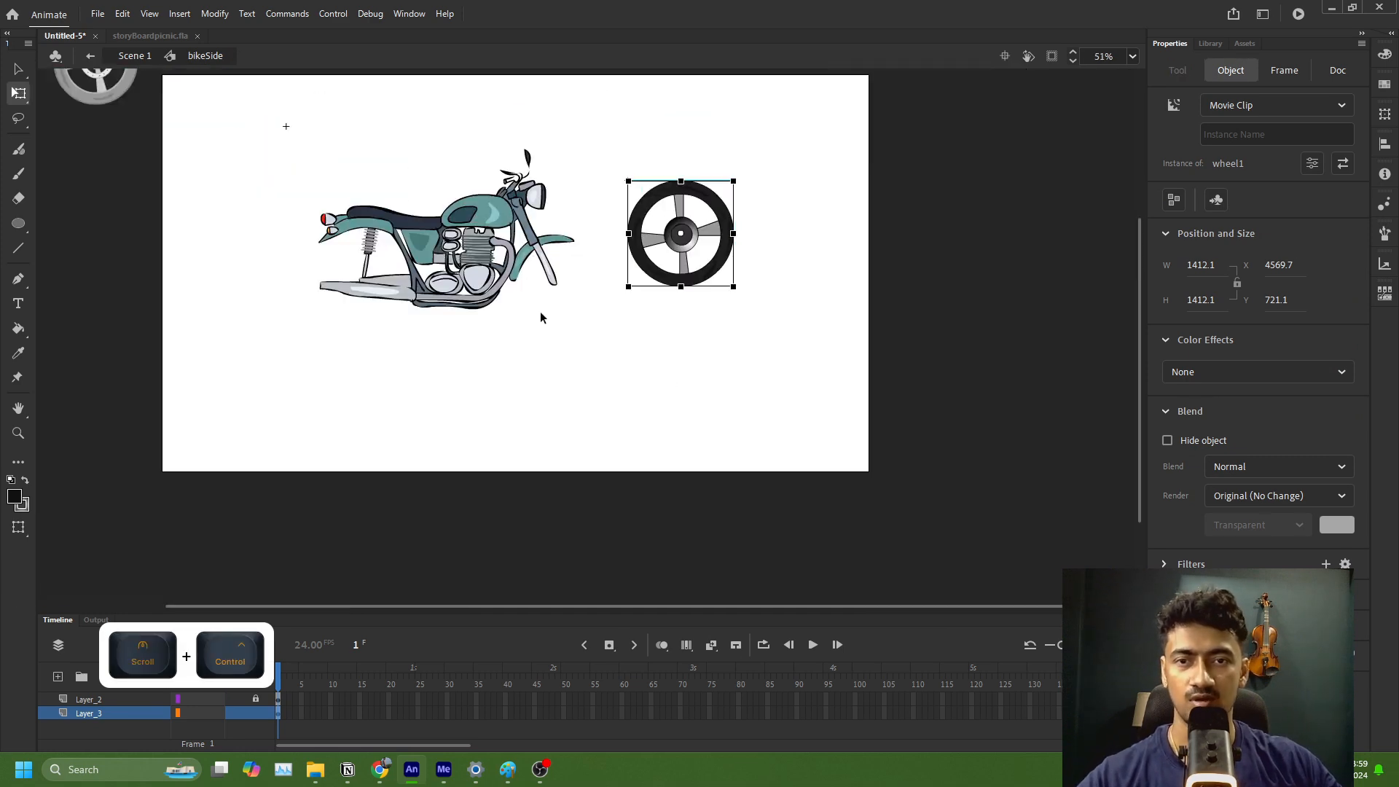
left_click_drag(689, 251, 561, 291)
scroll(557, 297, "up", 3, "ctrl")
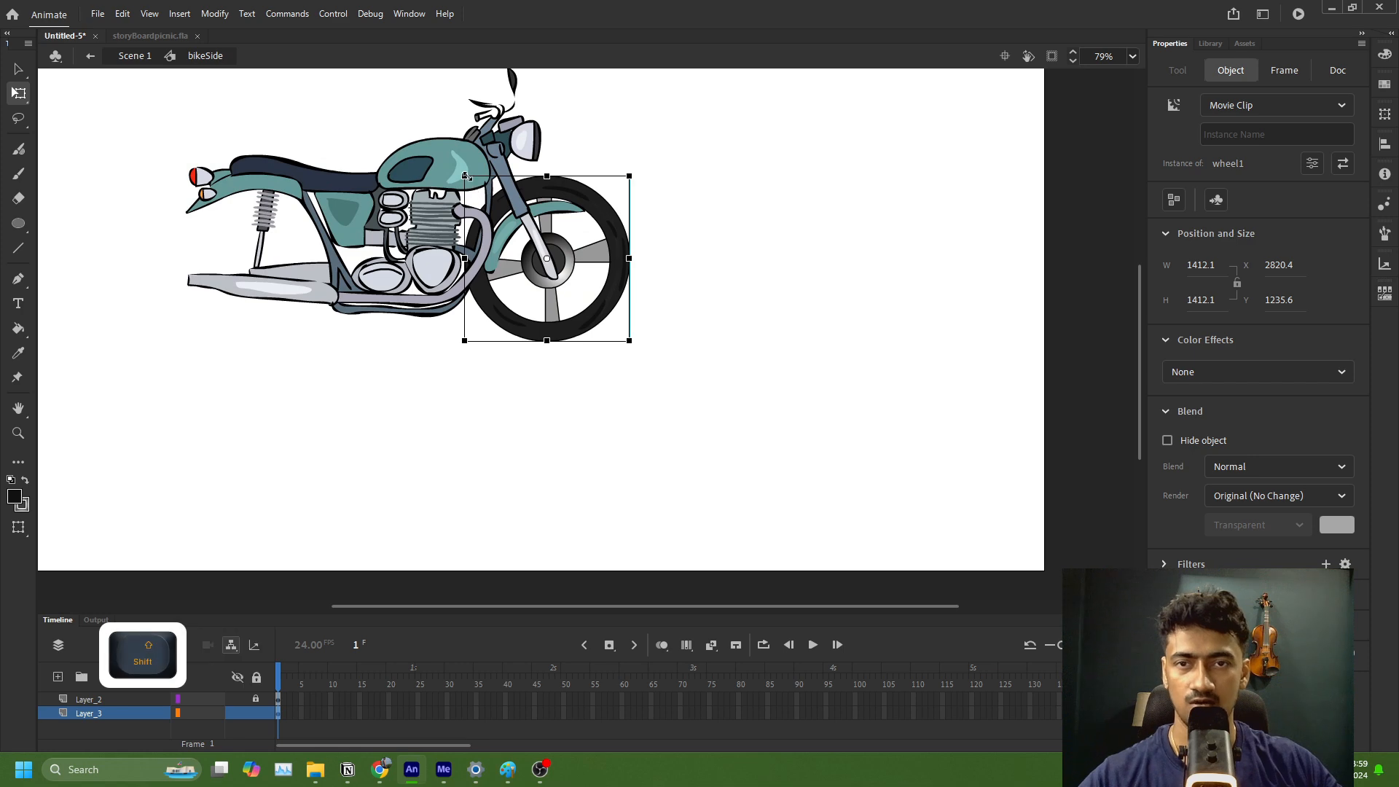
Step: Scale the wheel1 instance proportionally to about 1031 px and centre its hub on the front fork's end, beneath the mudguard
left_click_drag(466, 176, 495, 206)
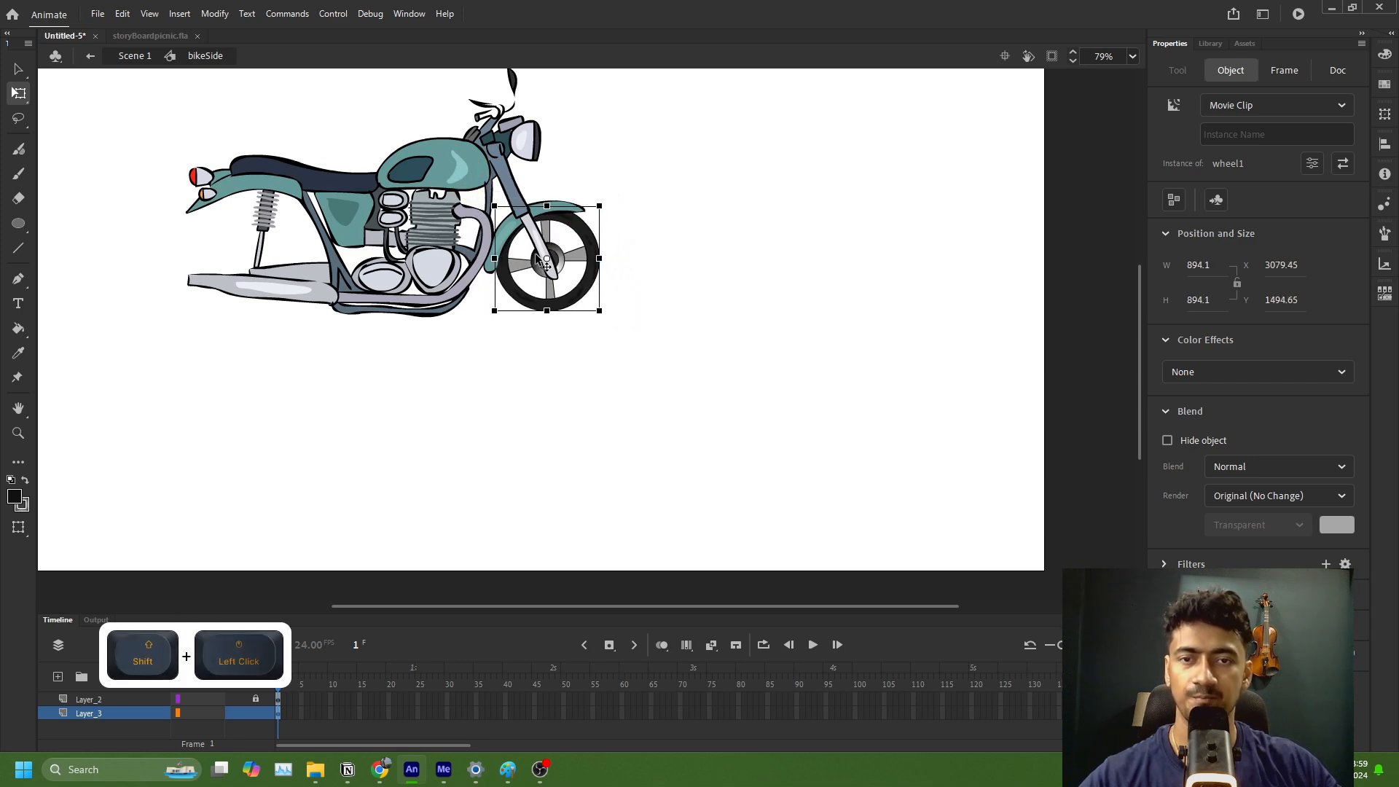
left_click_drag(546, 290, 560, 317)
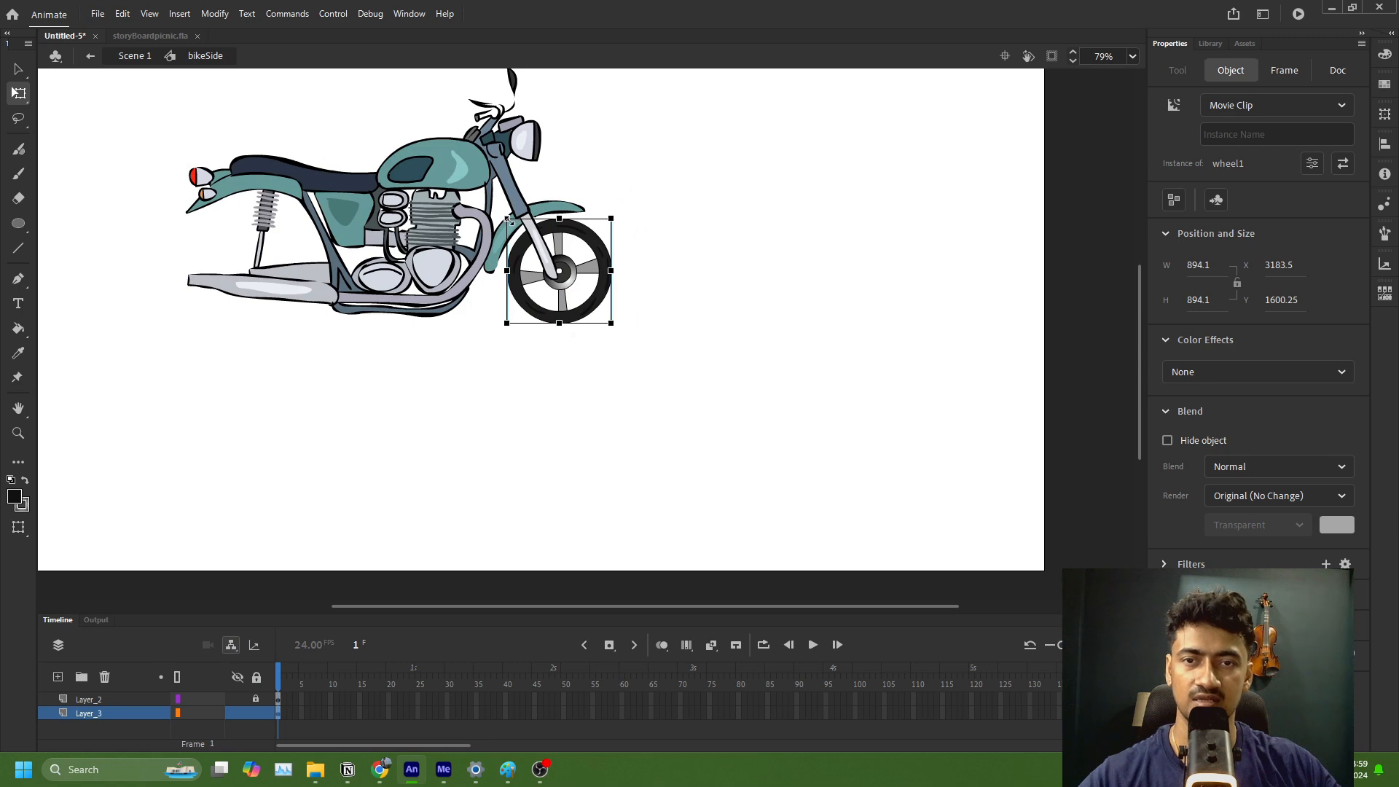
left_click_drag(508, 220, 499, 211)
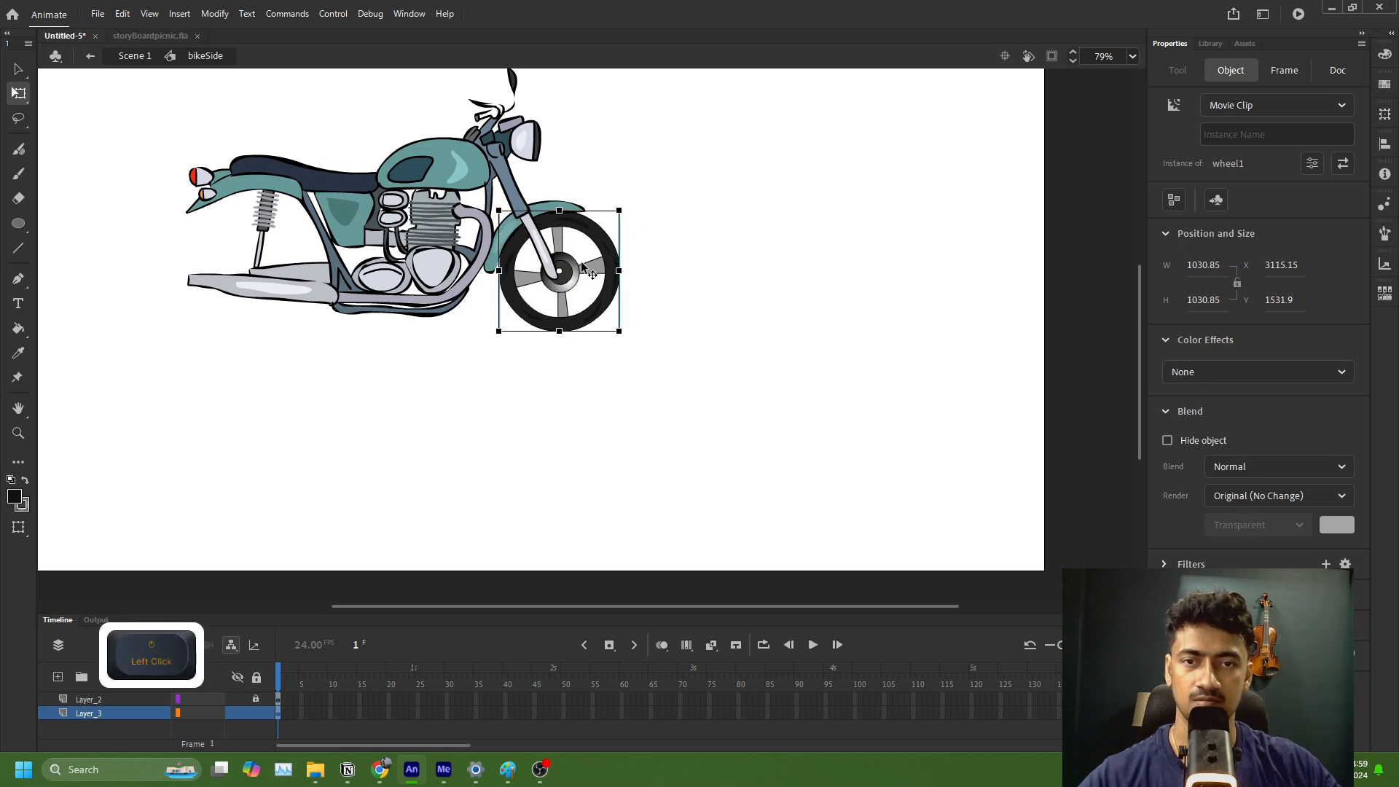
left_click_drag(592, 274, 551, 268)
key("ctrl+equal")
scroll(552, 269, "down", 3, "ctrl")
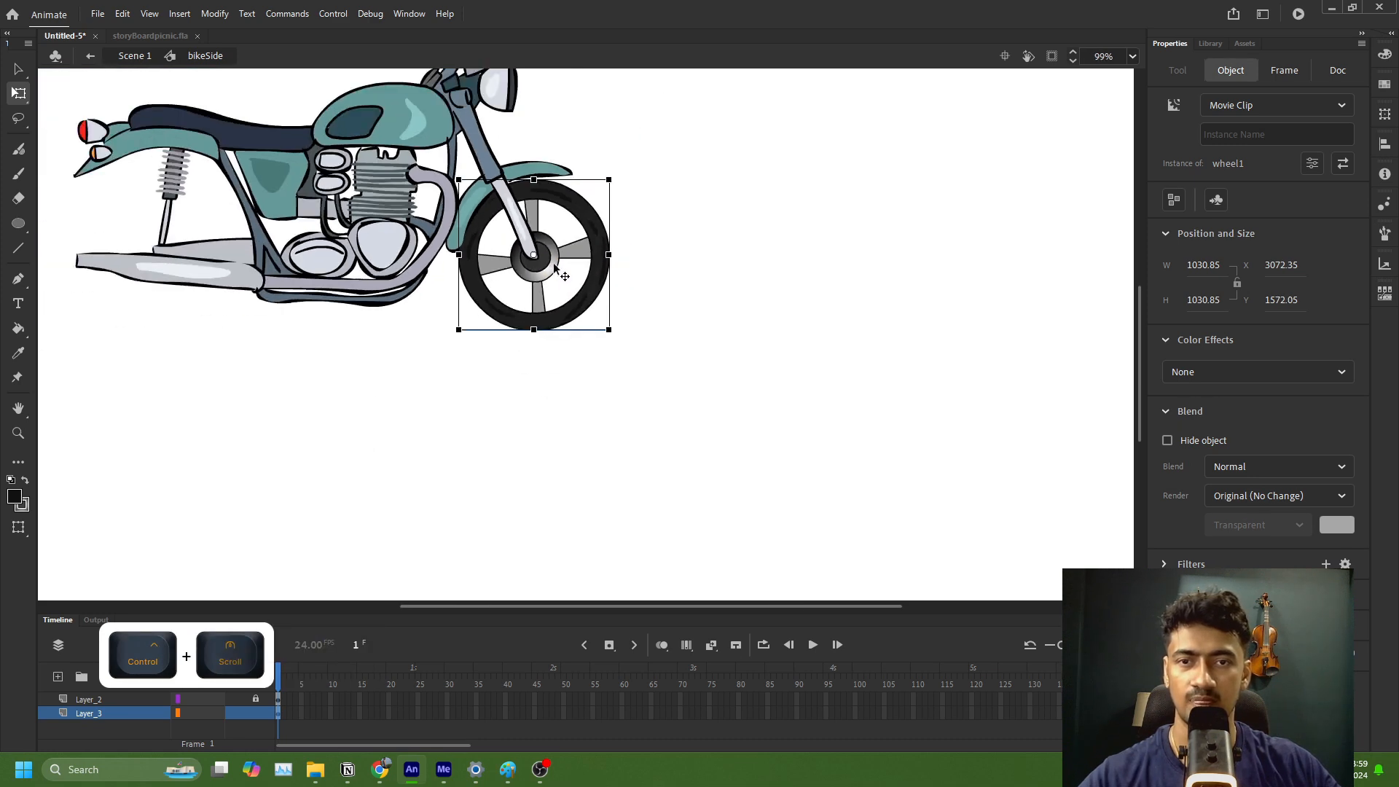
Step: Duplicate the front wheel and place the copy as the rear wheel beneath the rear shock absorber
scroll(555, 265, "down", 2, "ctrl")
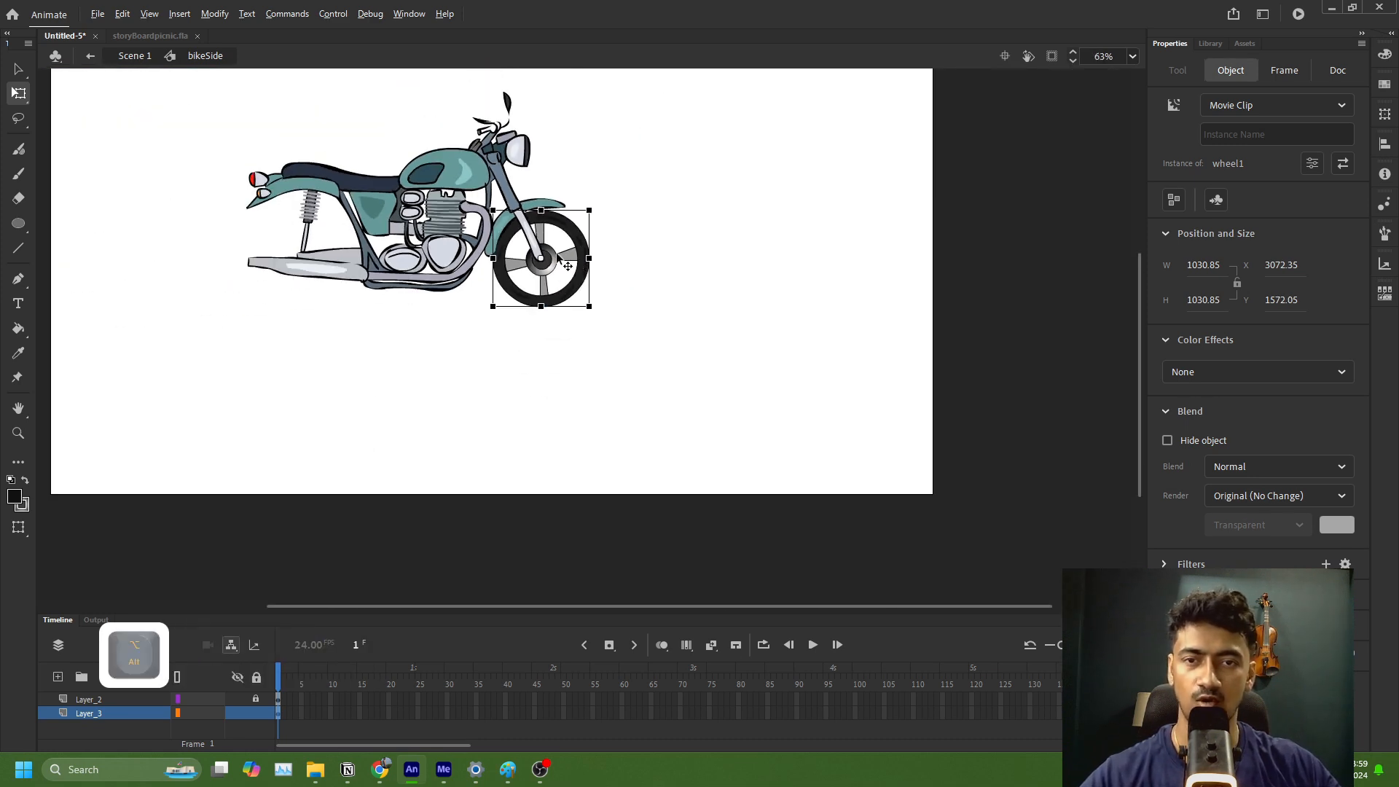
left_click_drag(548, 262, 307, 262, "alt")
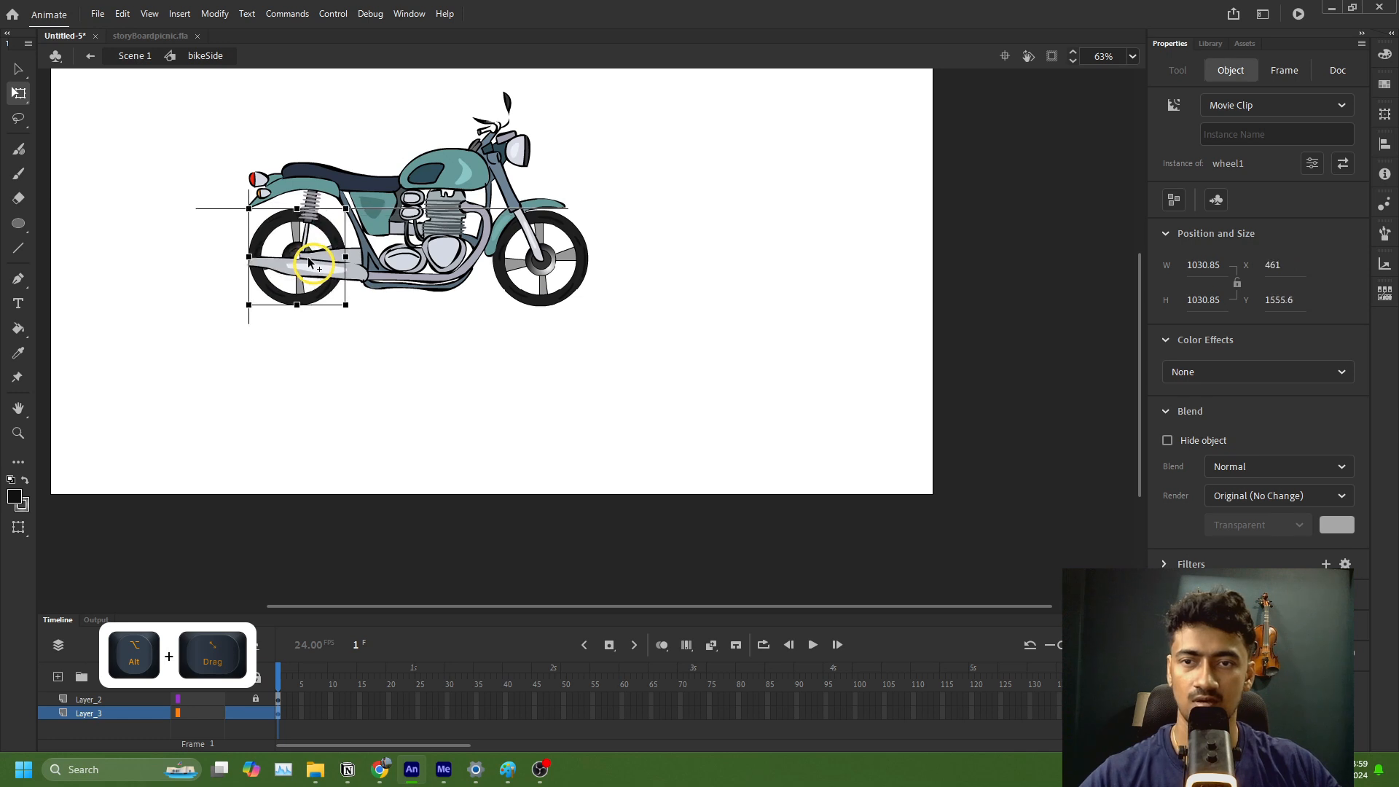
left_click(624, 318)
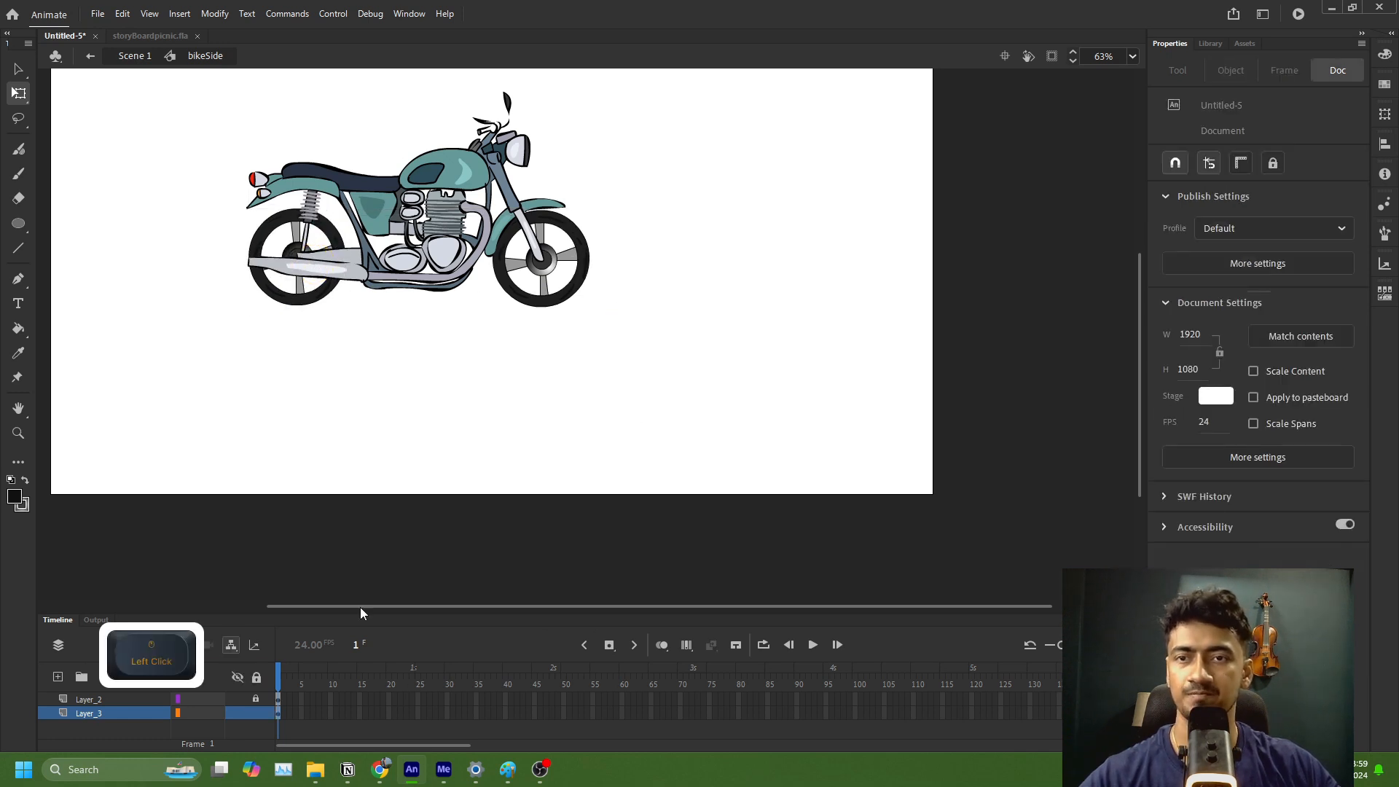
Step: Return to Scene 1 and scrub the bikeSide layer's timeline to frame 137
left_click(133, 58)
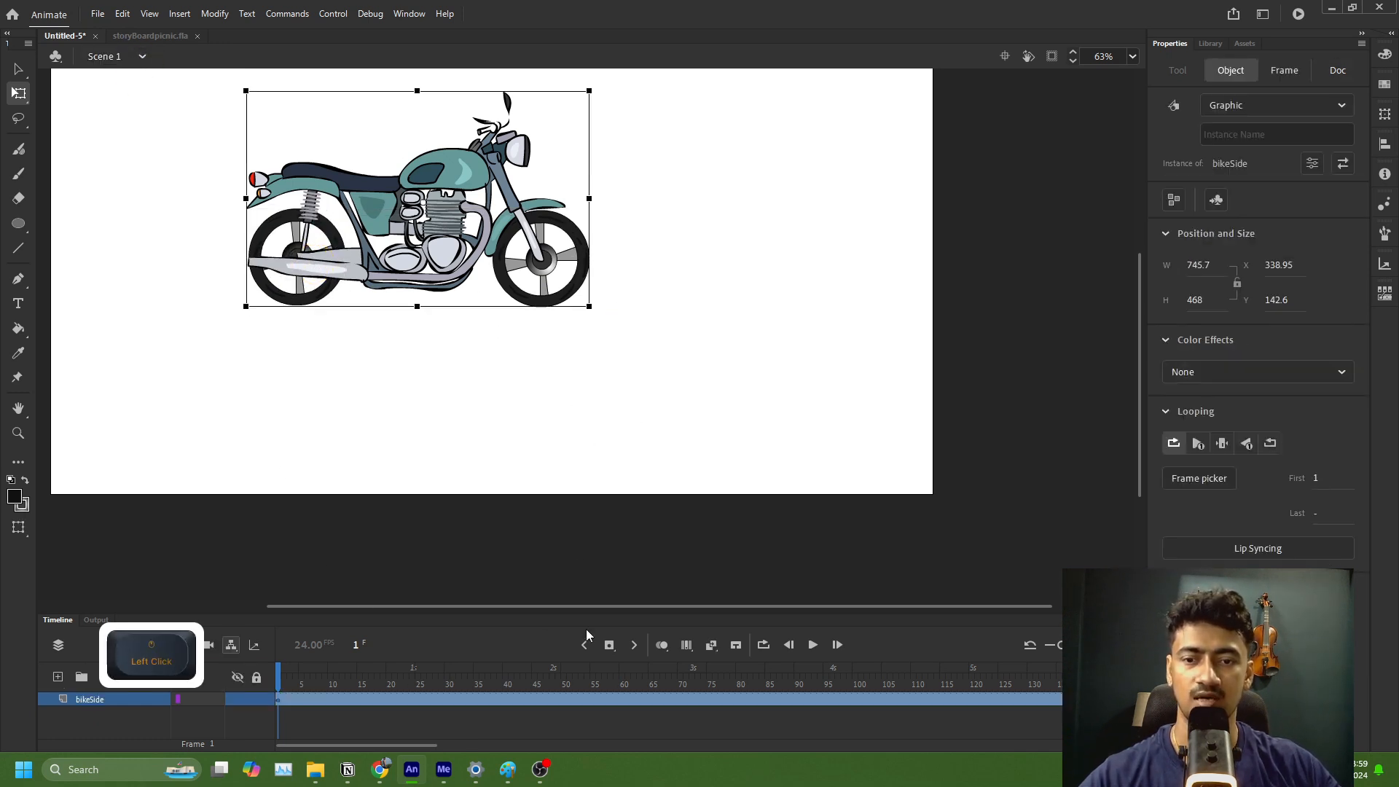
left_click_drag(292, 674, 1071, 718)
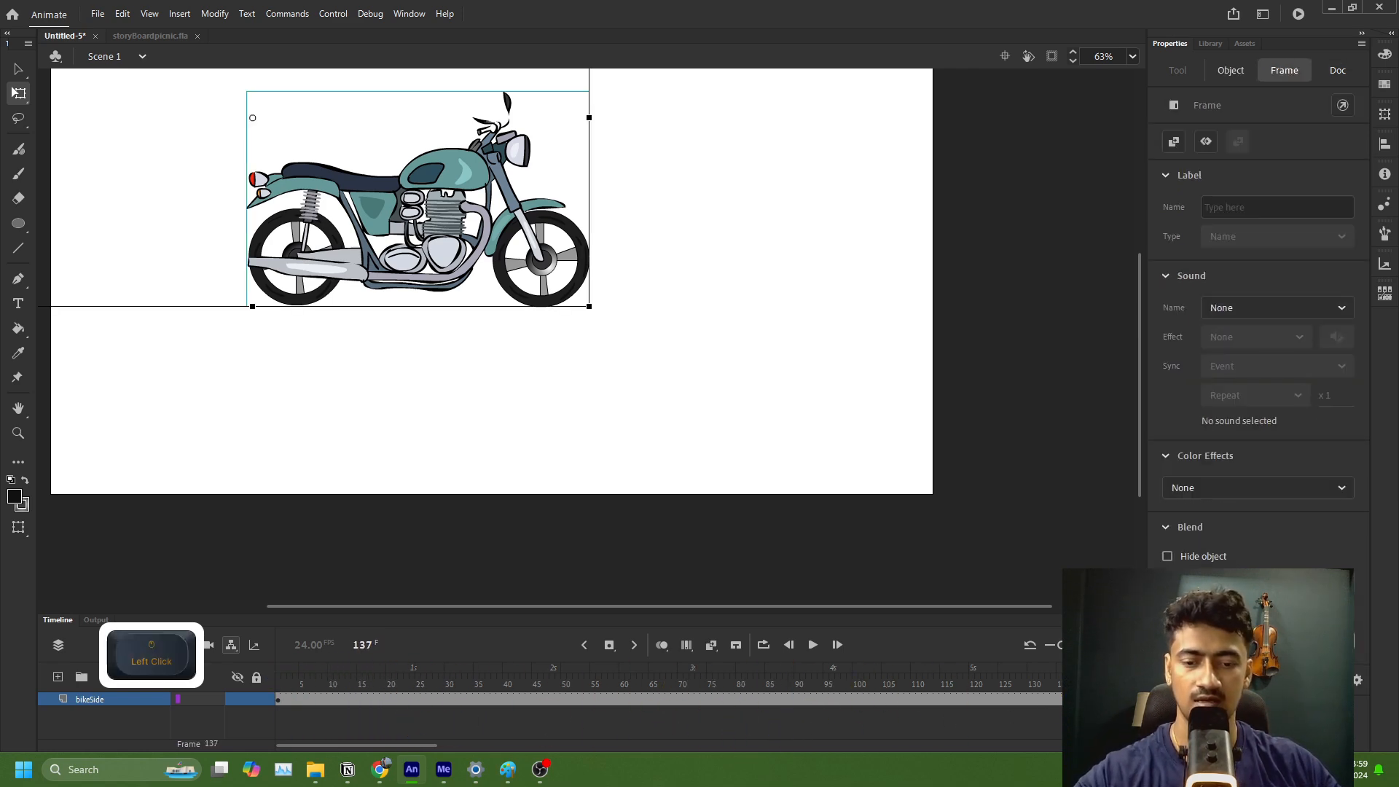
Step: Insert a keyframe at frame 137 of the bikeSide layer and delete the stray bike_wheel instance beside the stage from the first keyframe
key("F6")
right_click(982, 700)
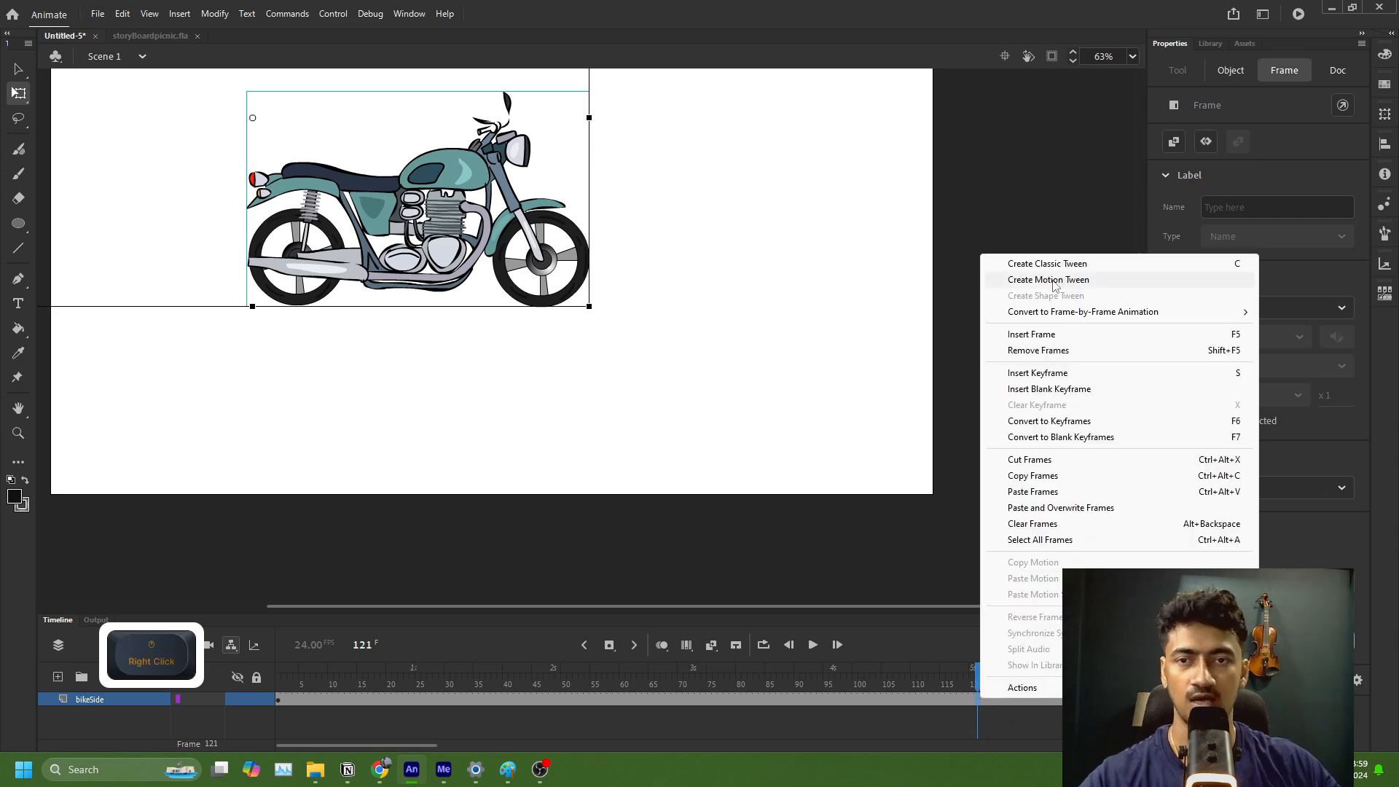
scroll(421, 333, "down", 2)
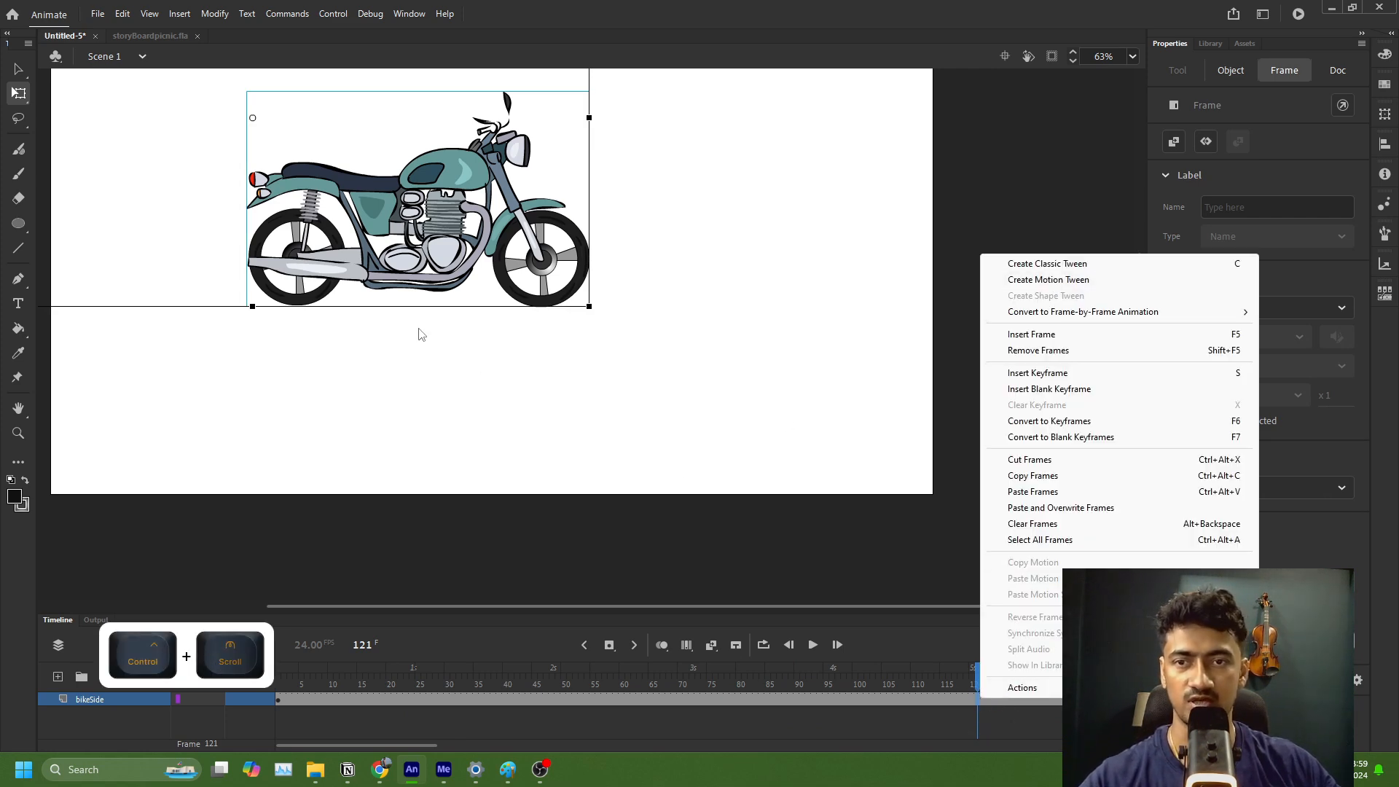
left_click(413, 348)
scroll(413, 348, "down", 3)
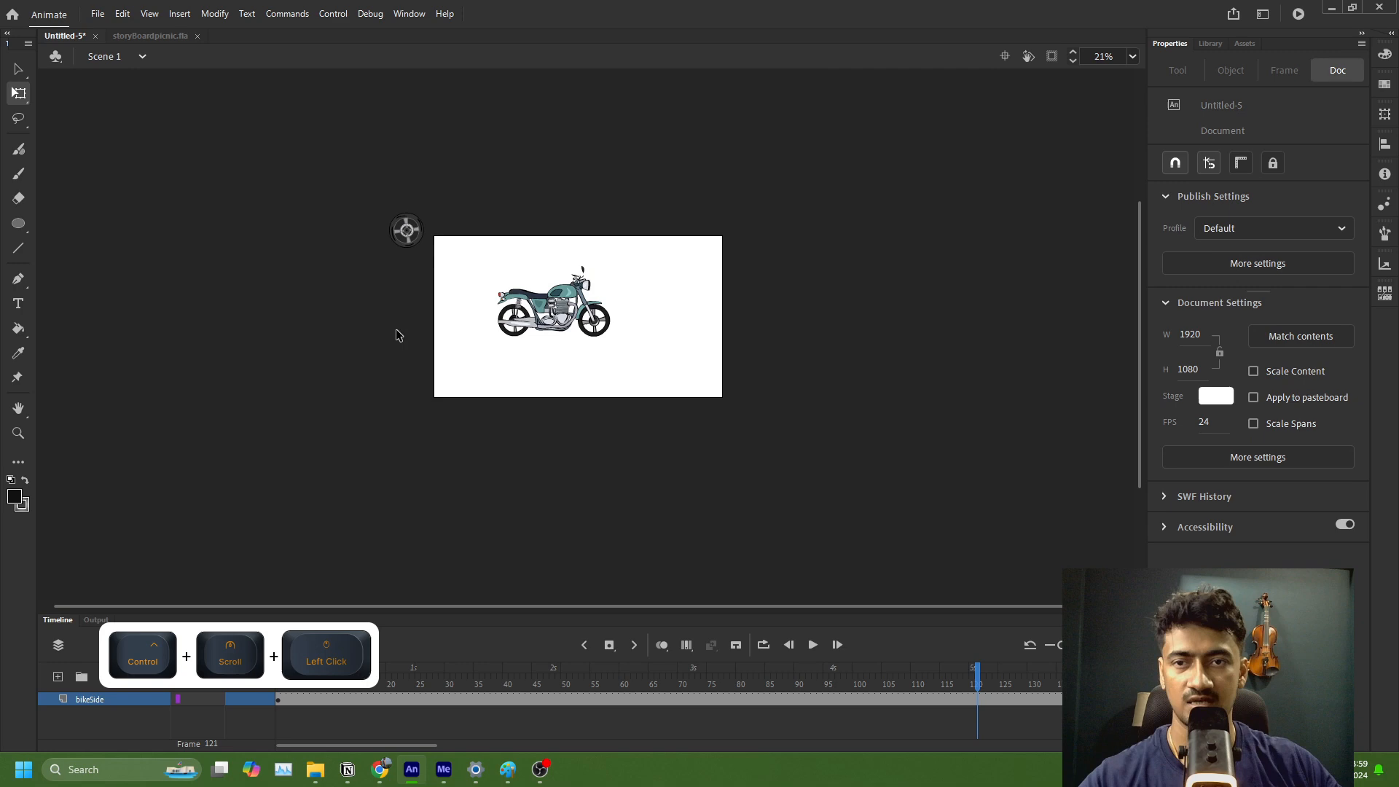
left_click(409, 238)
scroll(411, 250, "up", 4)
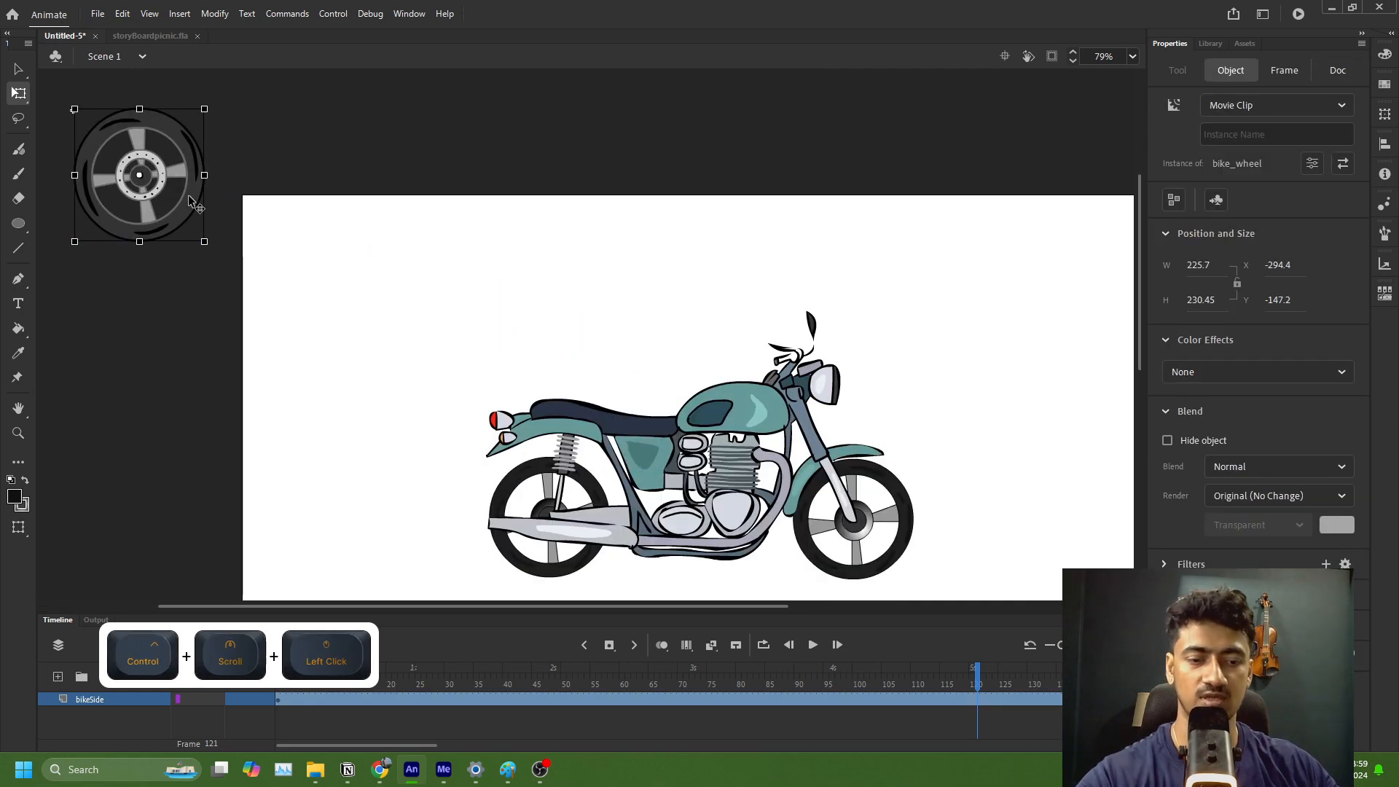
key("Delete")
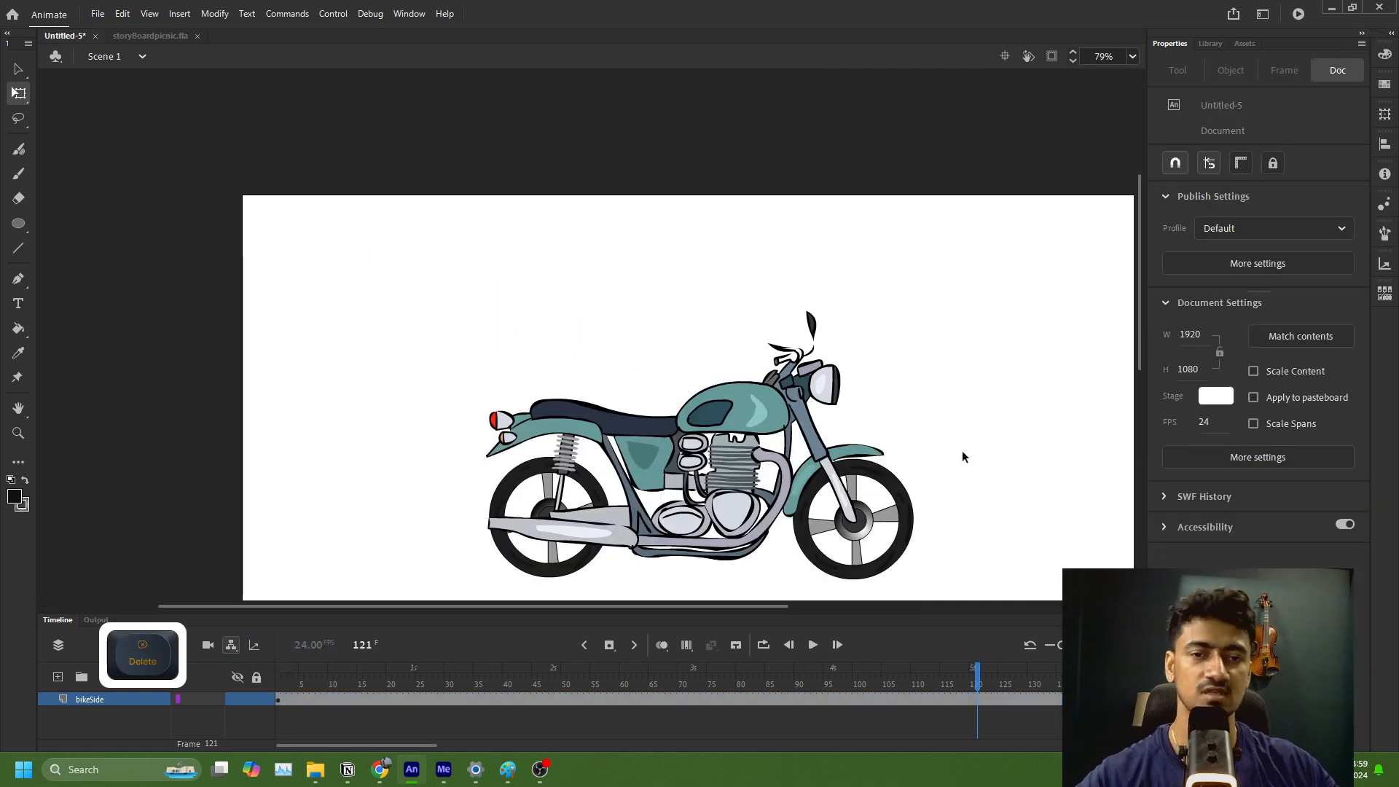
scroll(948, 474, "down", 2)
right_click(786, 701)
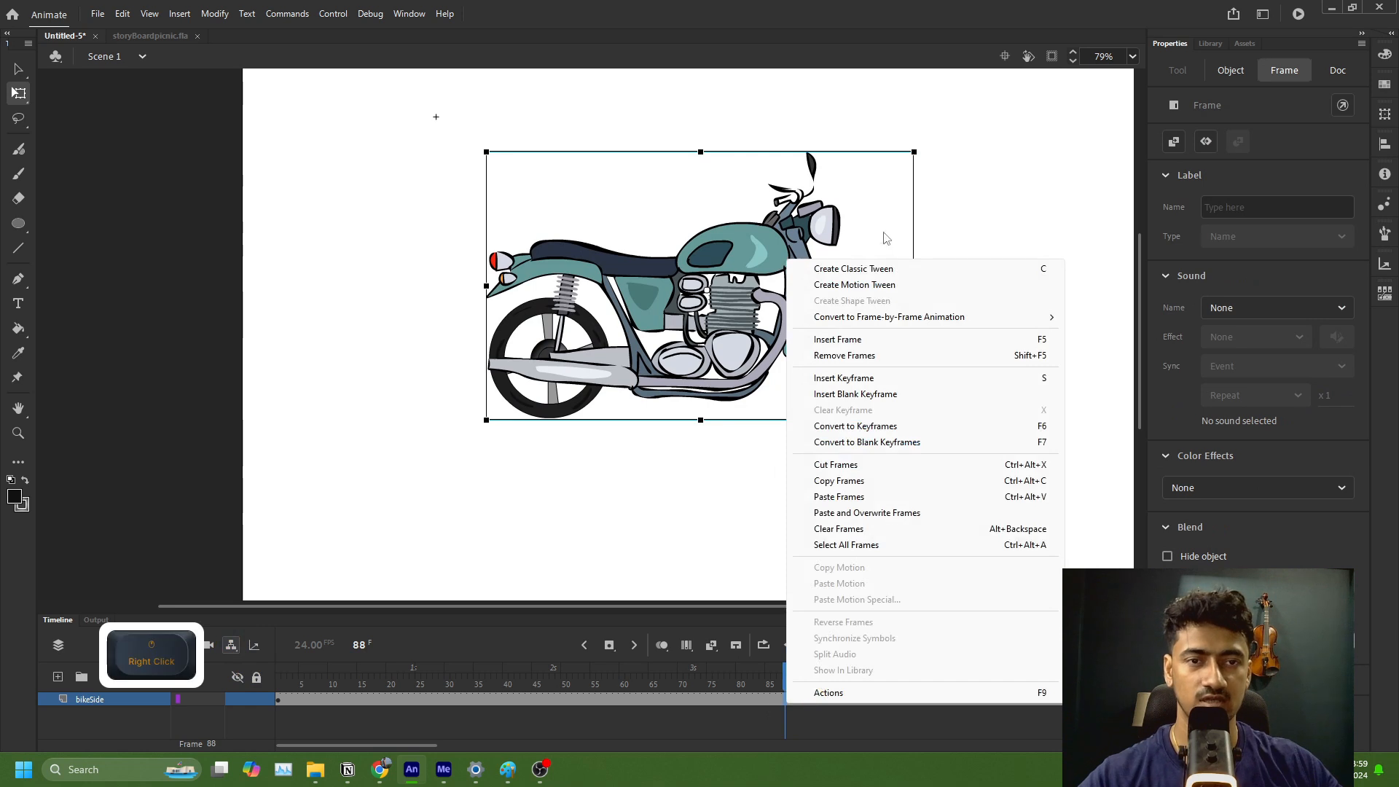
left_click(867, 269)
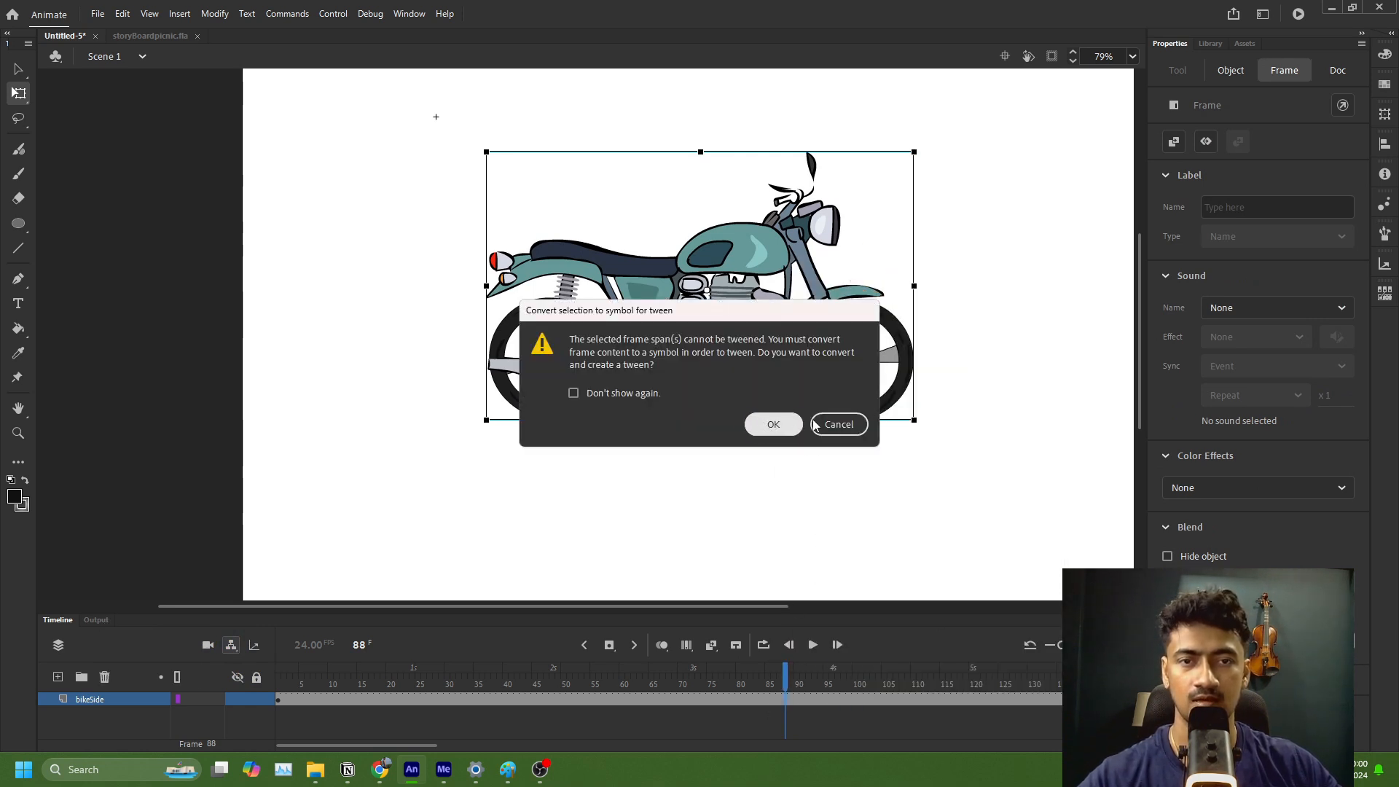
left_click(860, 426)
Step: Move the motorcycle aside at frame 88 to check for leftover objects around it, and put it back near its original place
scroll(945, 385, "down", 3)
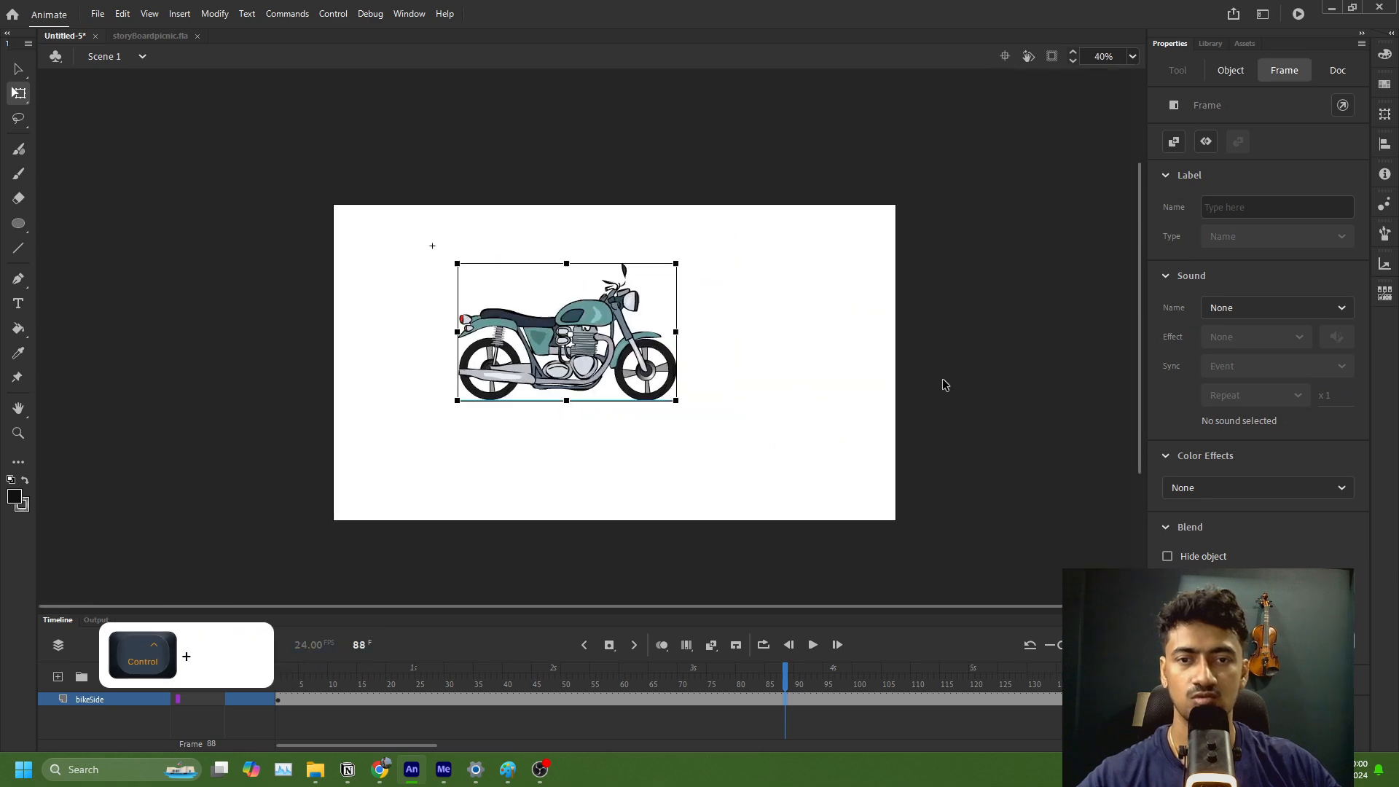
scroll(945, 385, "down", 1)
left_click_drag(532, 368, 631, 370)
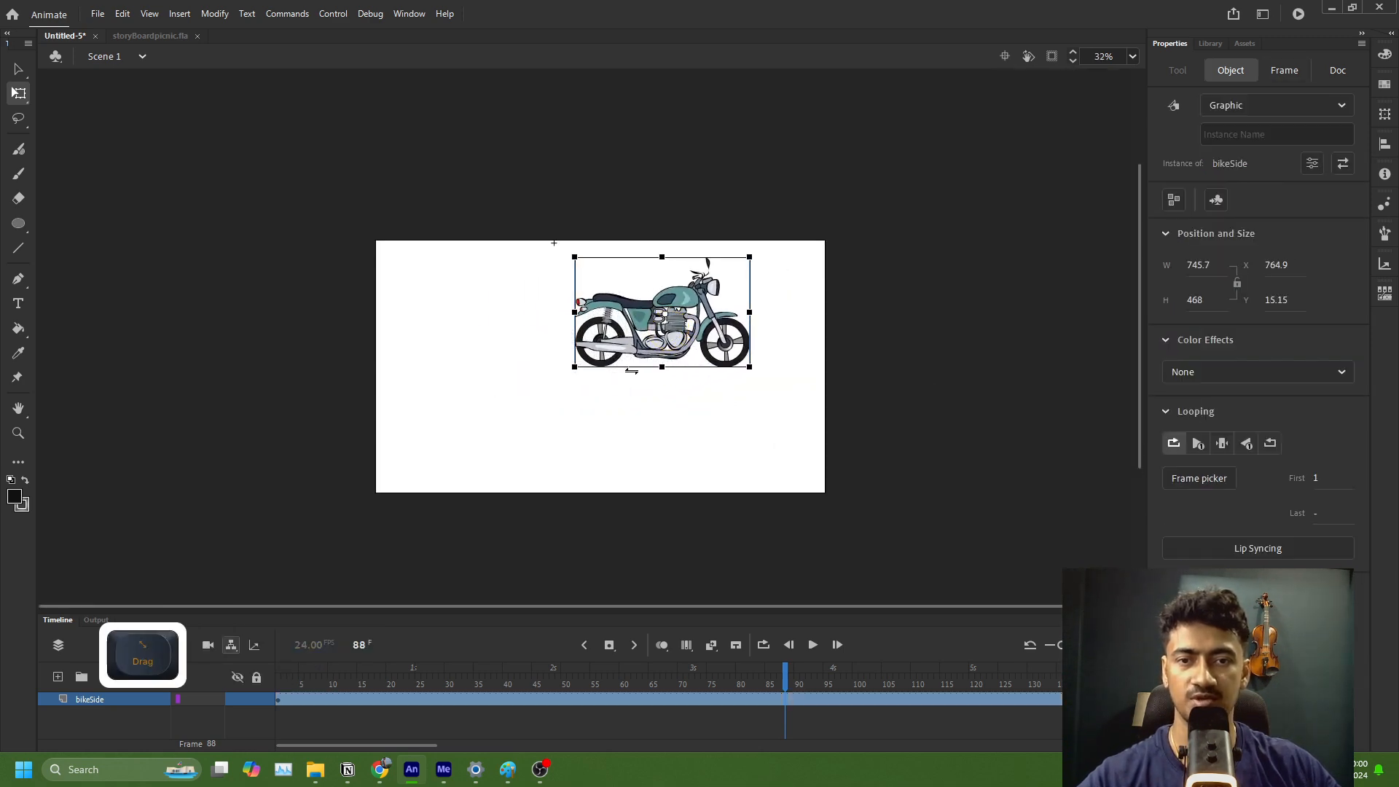
left_click_drag(299, 199, 539, 506)
left_click_drag(669, 361, 566, 390)
left_click_drag(672, 244, 894, 580)
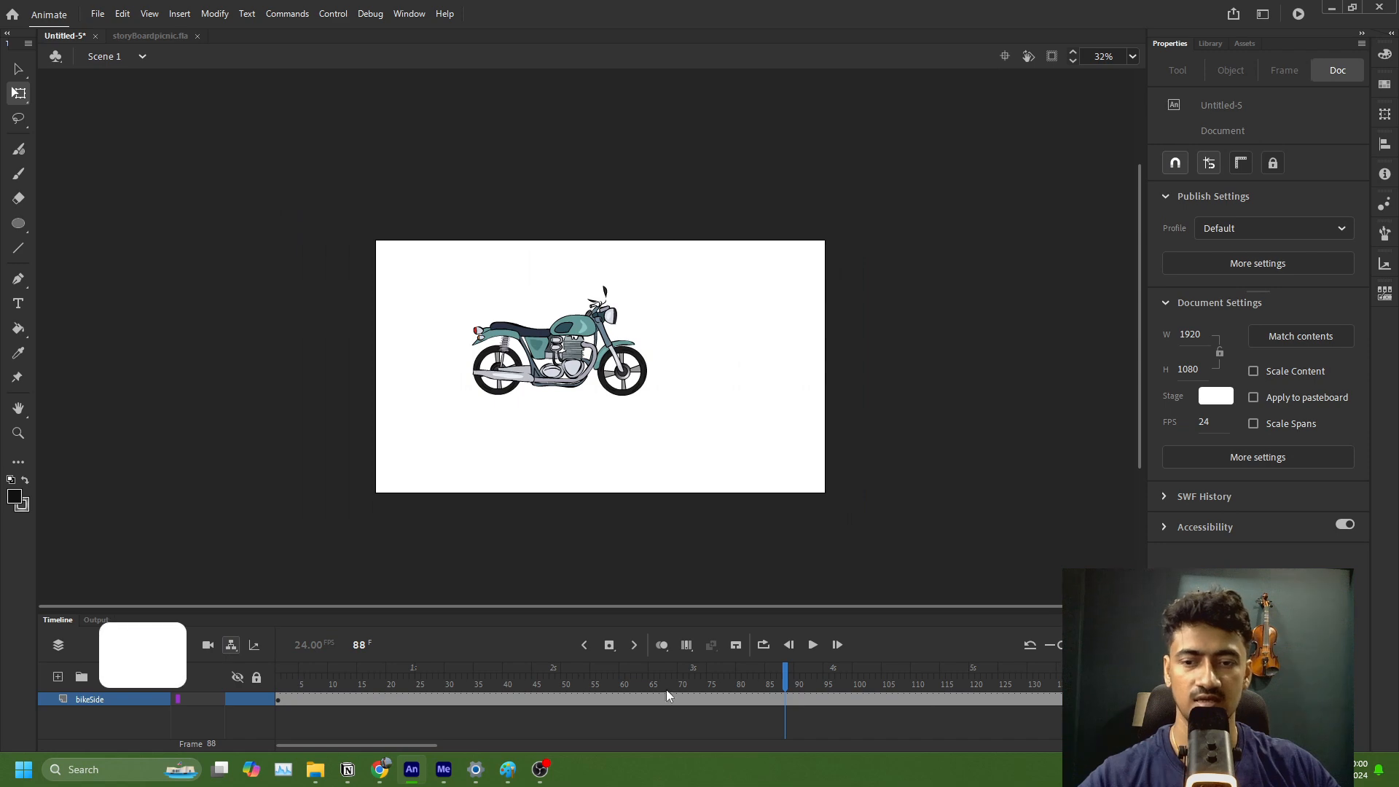
Step: Compare the keyframes at frames 1 and 137 and delete the leftover bike_wheel instance from frame 137
left_click(278, 699)
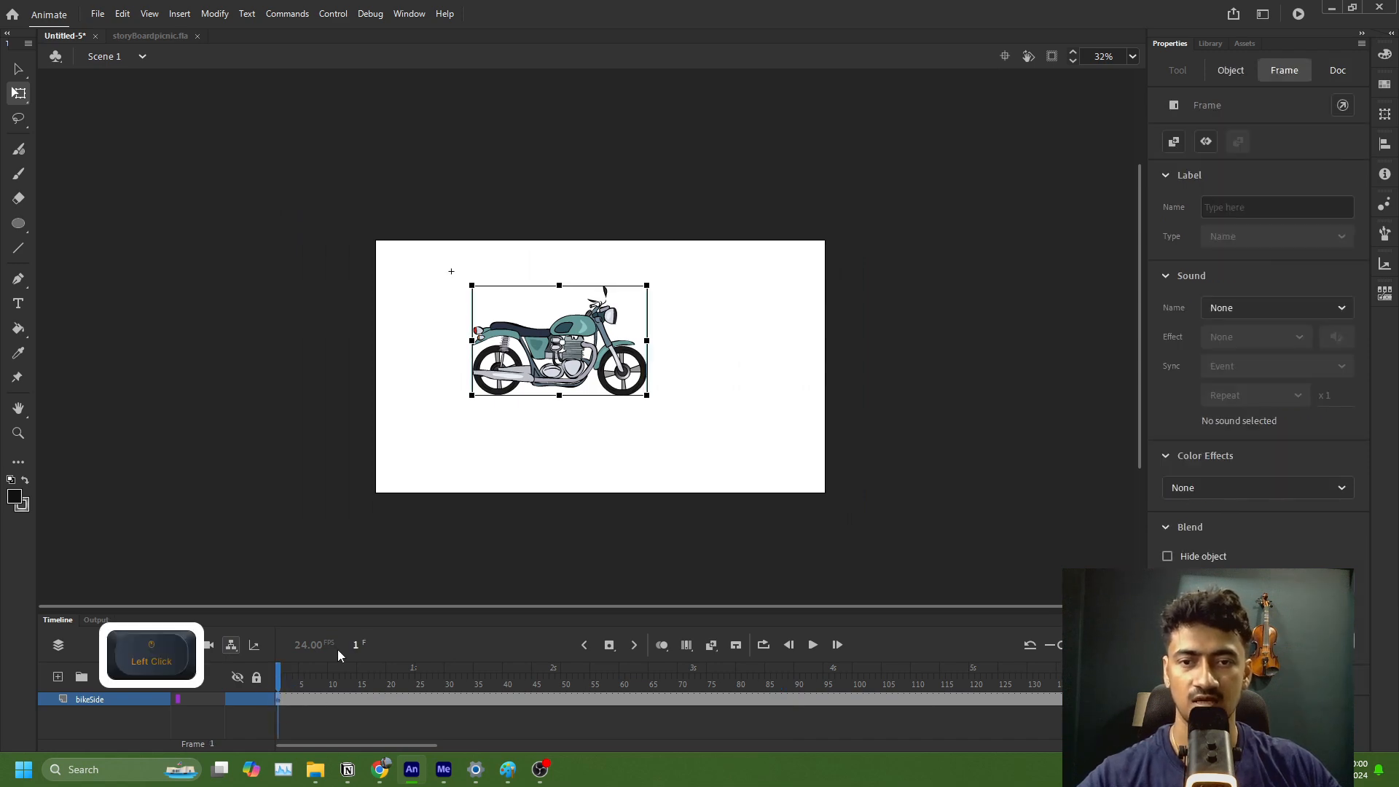
left_click(550, 371)
left_click(1071, 699)
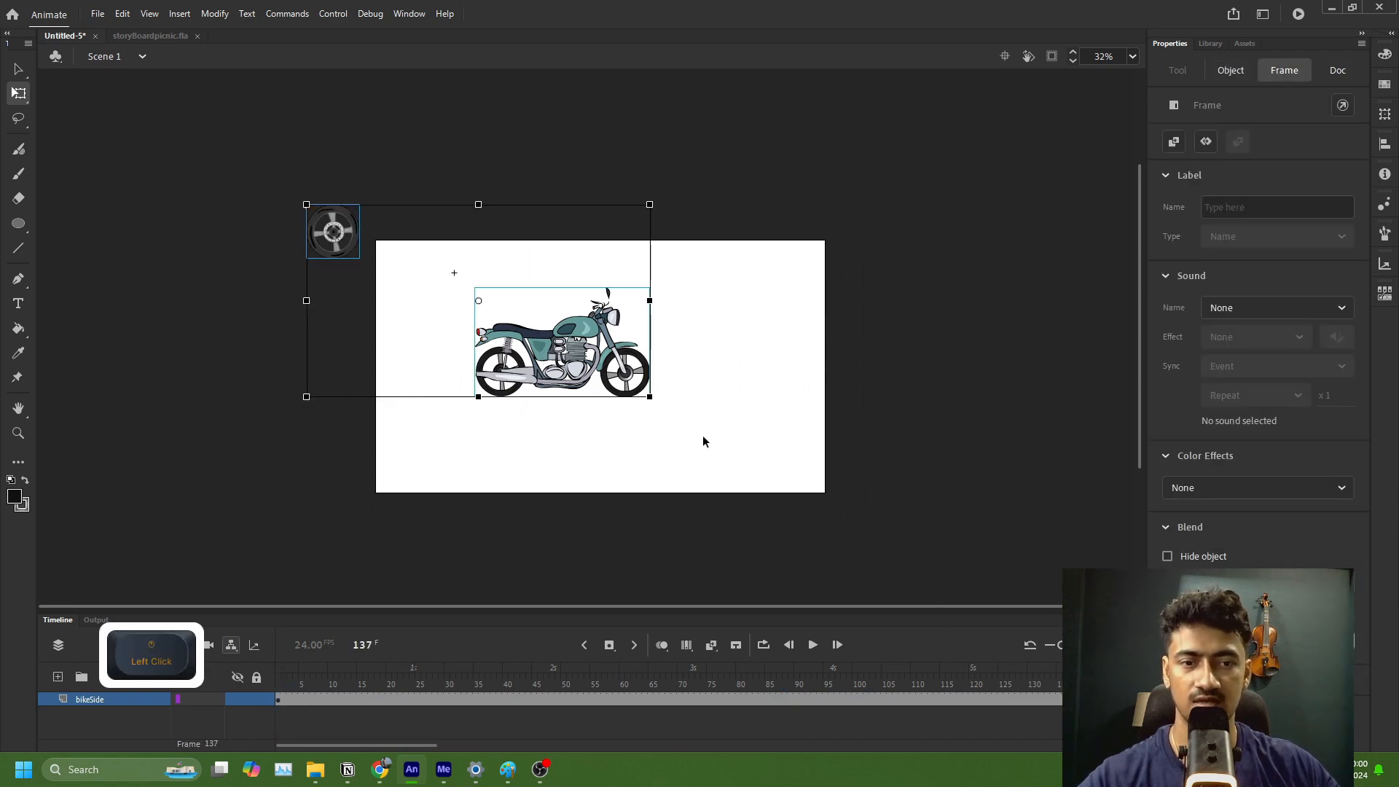
left_click(819, 489)
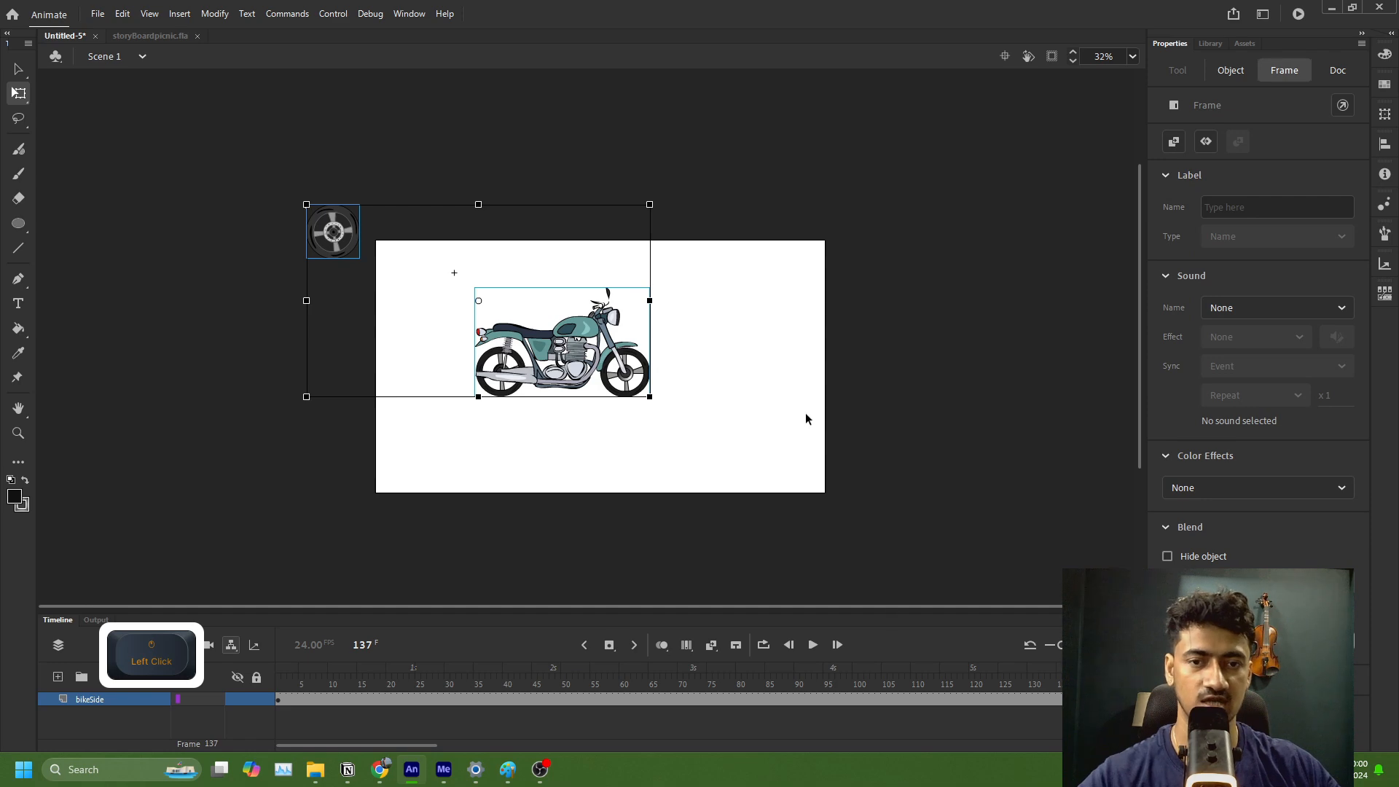
left_click(730, 419)
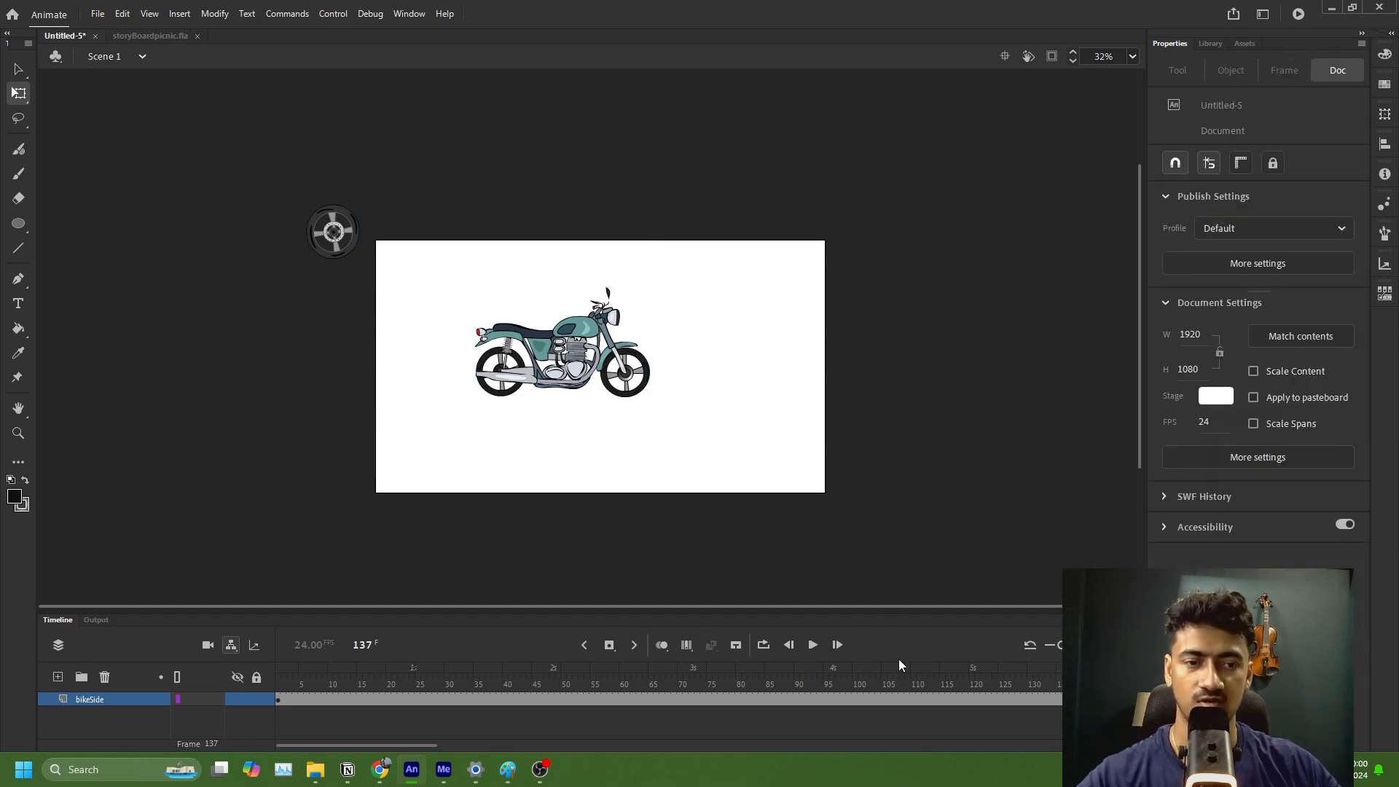
left_click(333, 232)
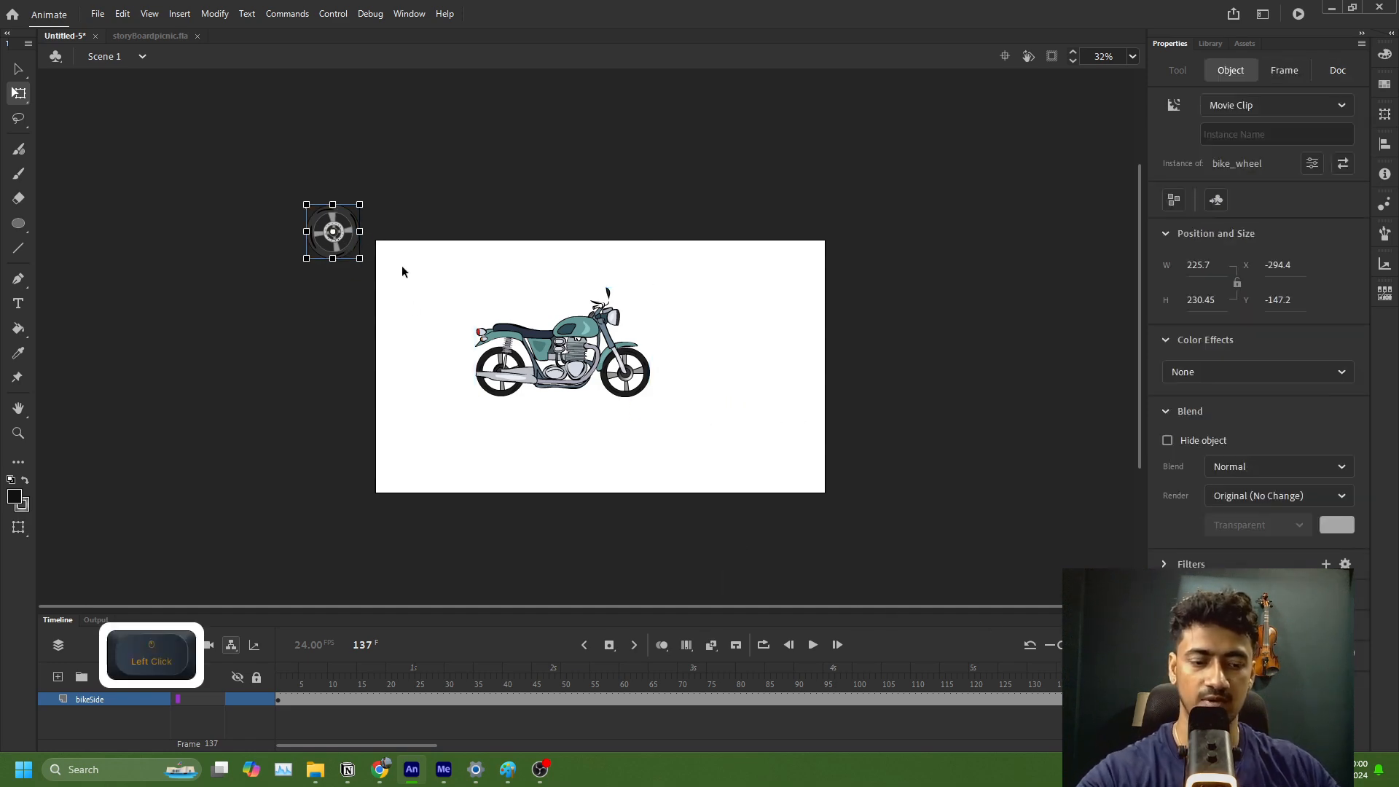
key("Delete")
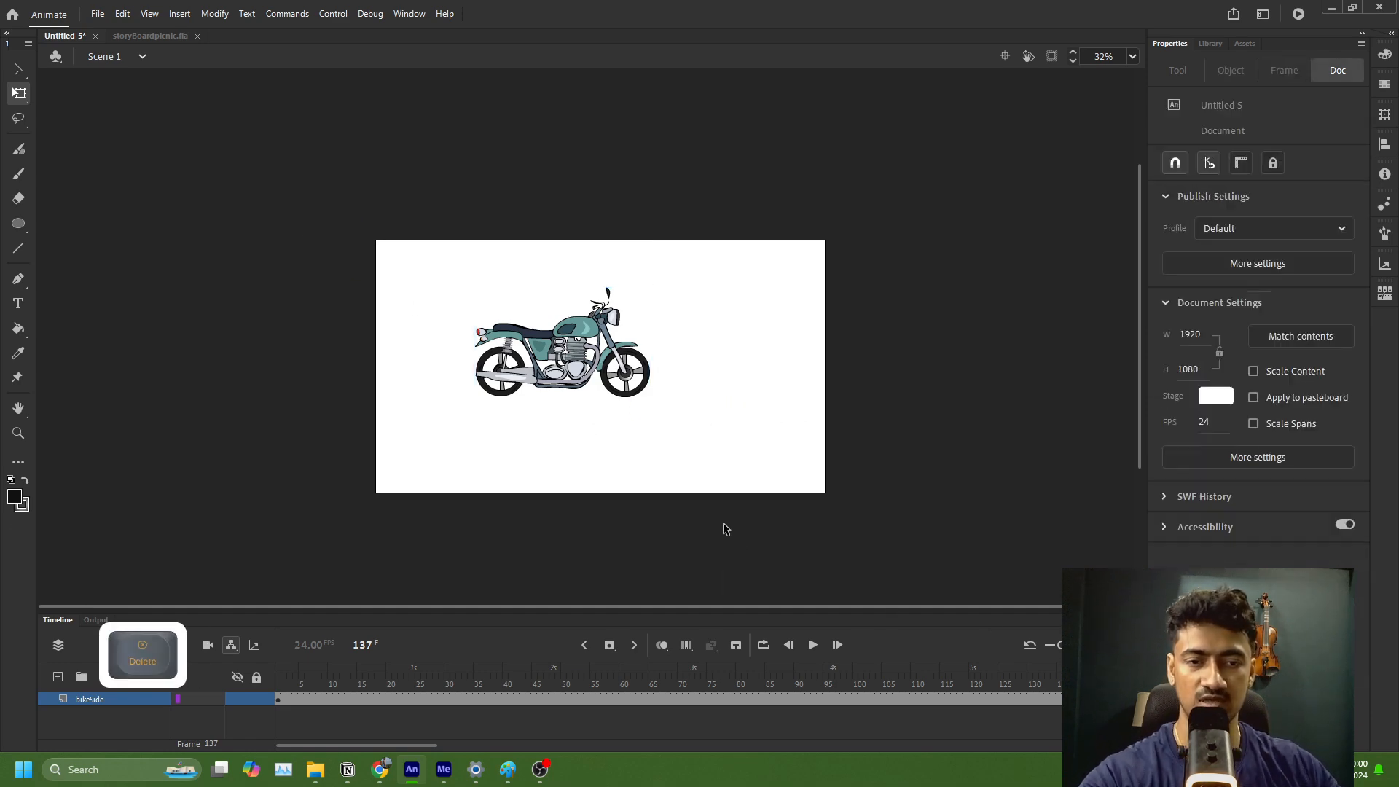
Step: Create a classic tween on the bikeSide layer between its two keyframes and scrub through it to frame 103
left_click(548, 701)
right_click(548, 698)
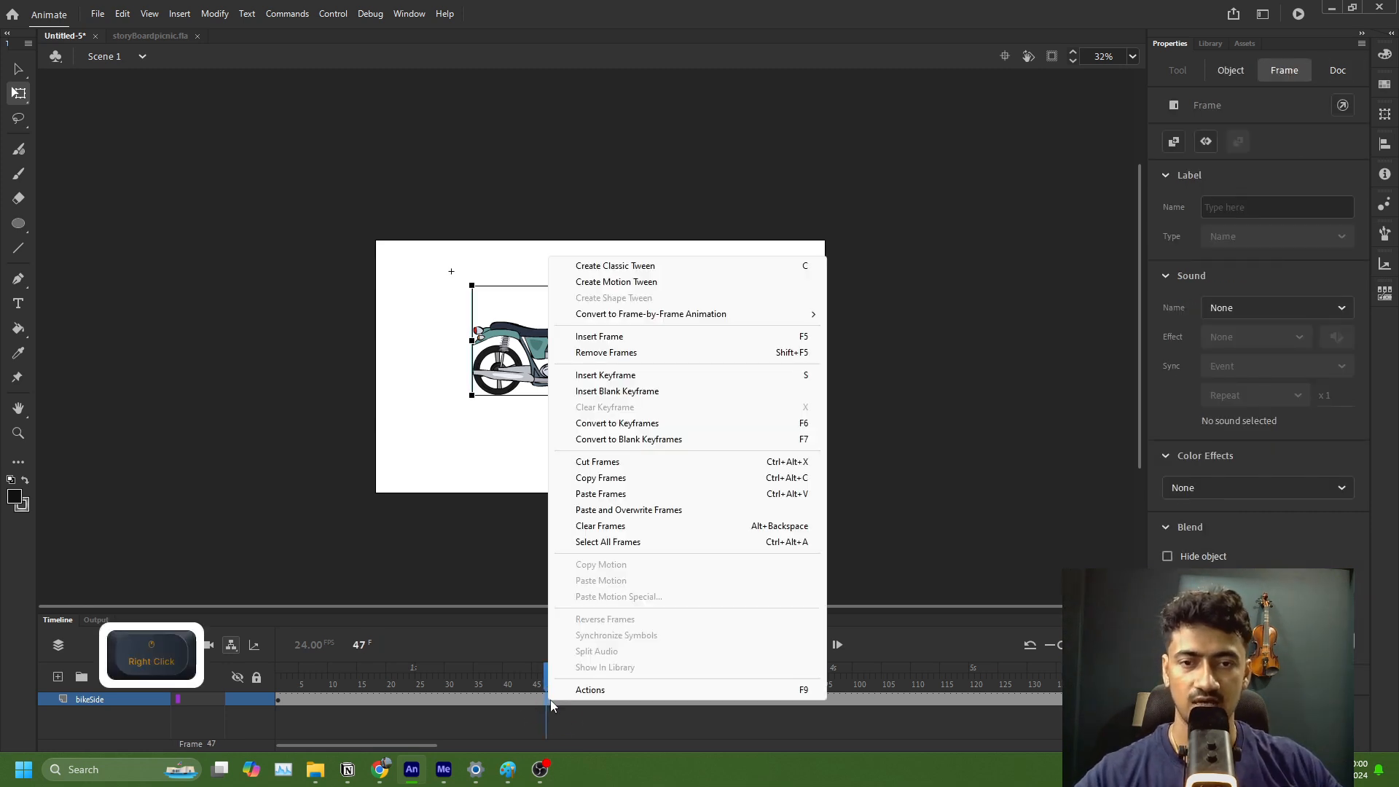
left_click(633, 268)
left_click_drag(321, 675, 872, 672)
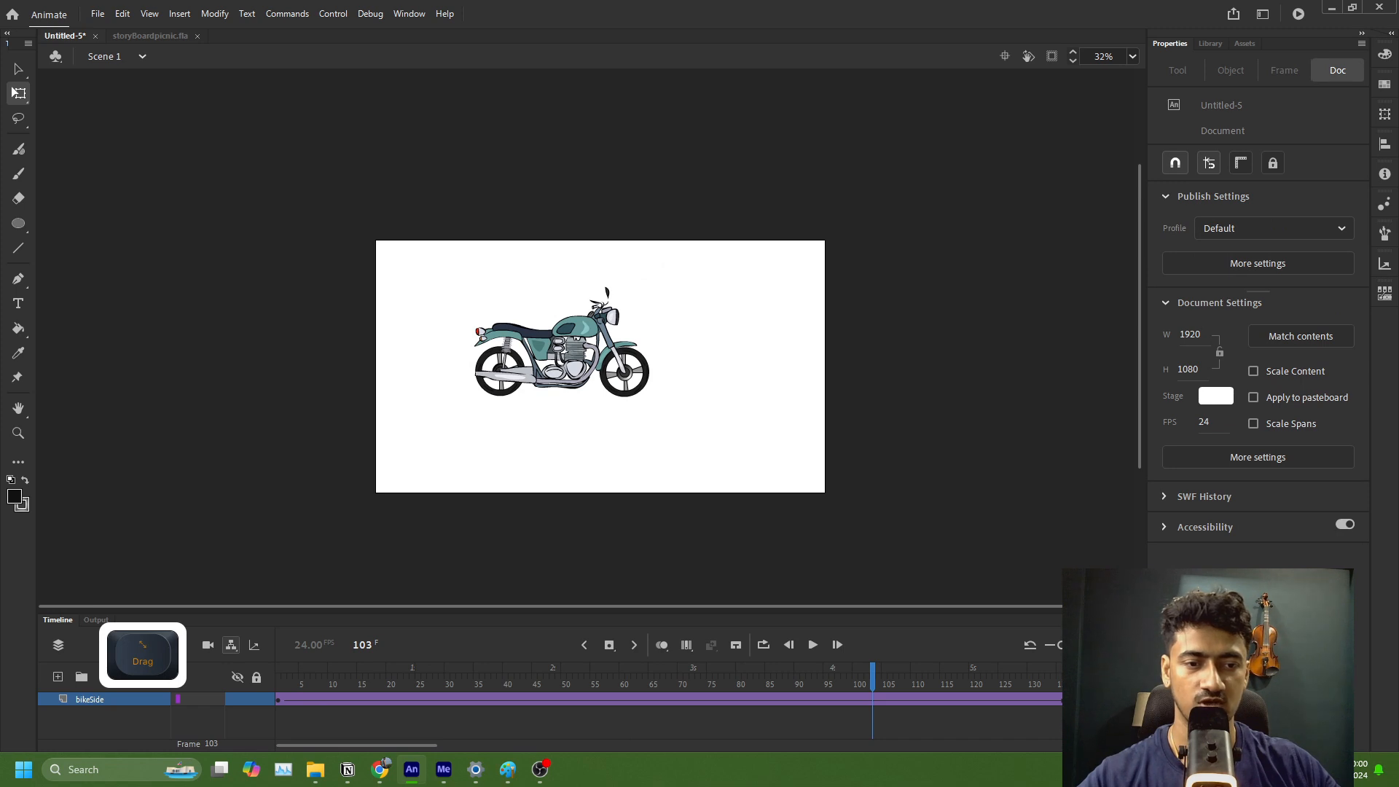
Step: Place the motorcycle past the stage's right edge at frame 137 (X about 1903) and past its left edge at frame 1 (X about -846)
left_click(1071, 701)
left_click_drag(612, 356, 989, 353)
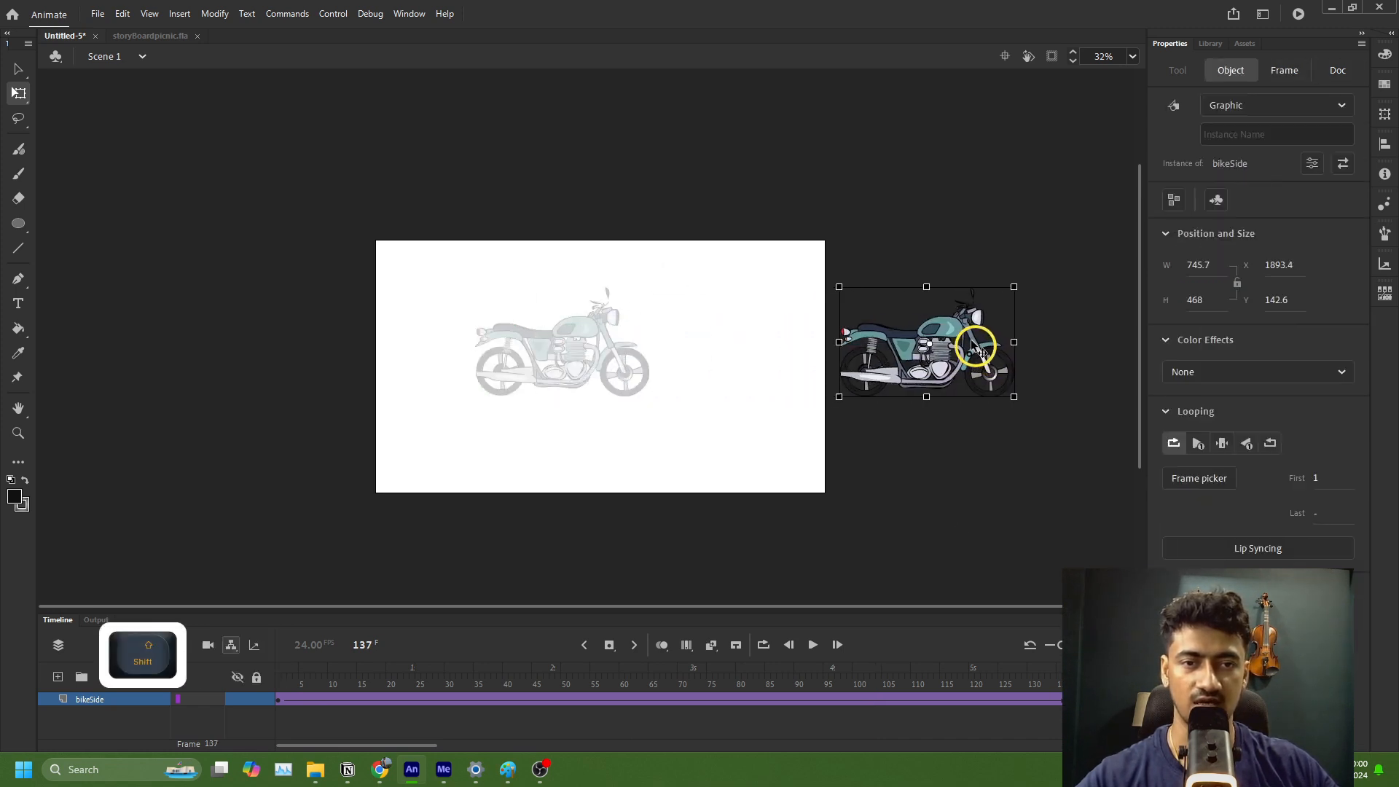
left_click(277, 699)
left_click_drag(575, 379, 299, 379)
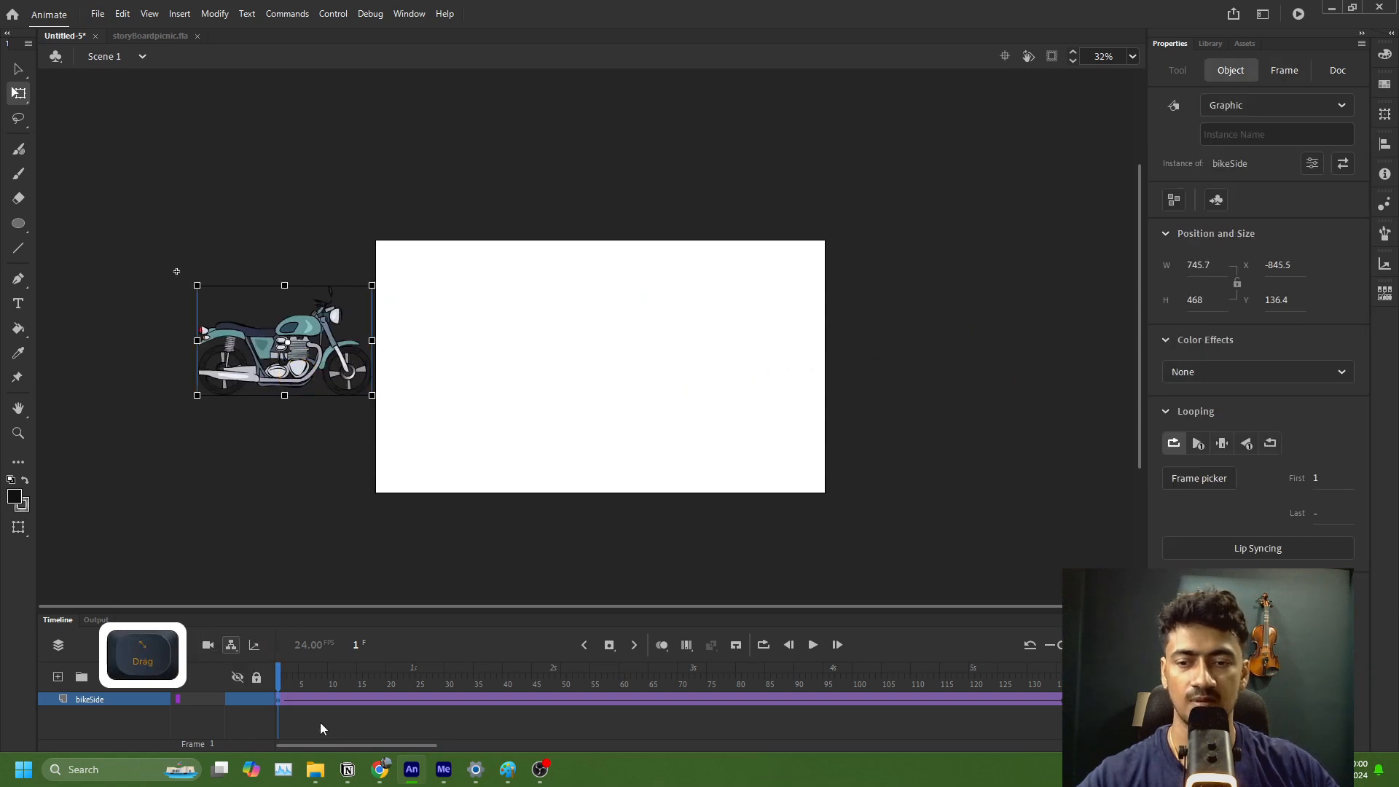
left_click_drag(304, 689, 348, 685)
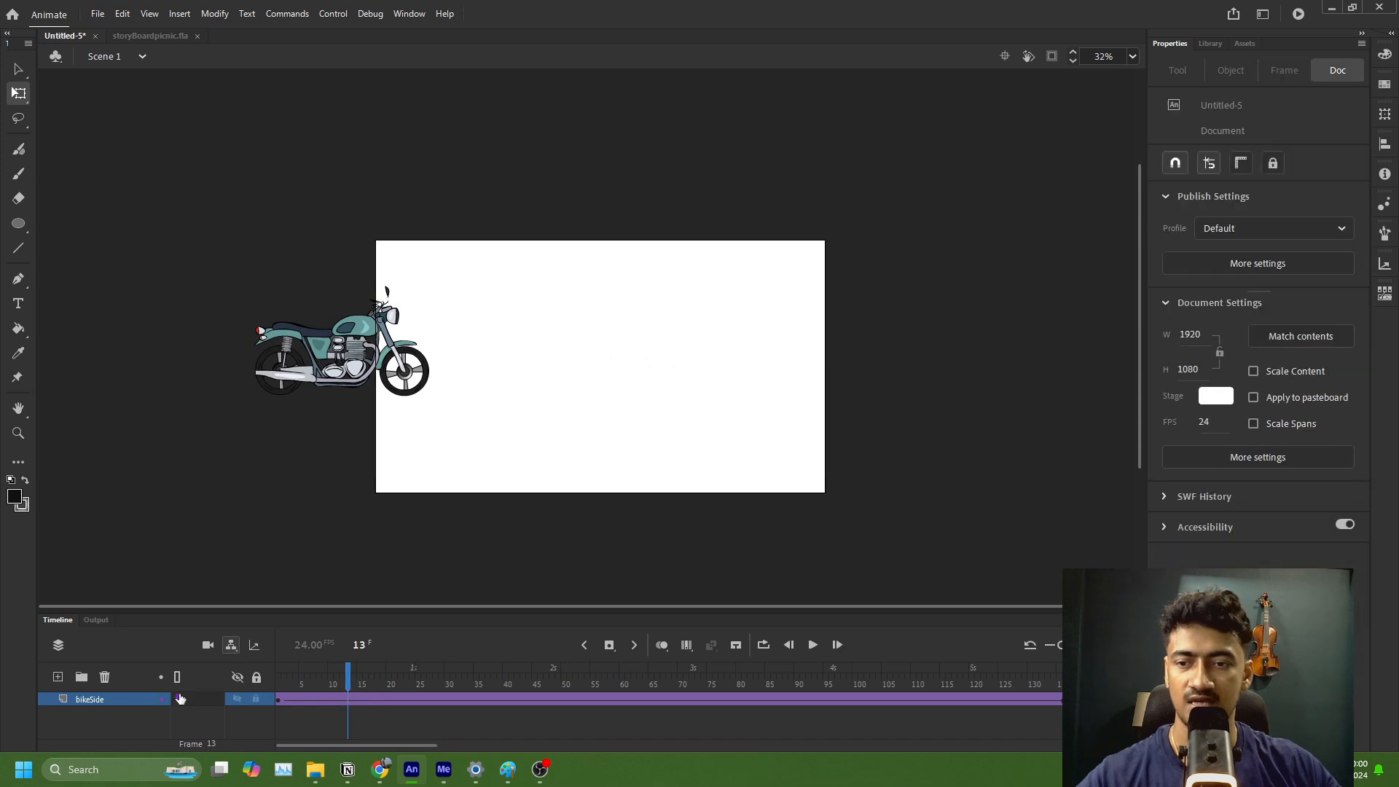
Step: Add a new layer beneath the bikeSide layer and select its first frame
left_click(59, 678)
left_click_drag(127, 702, 239, 717)
left_click(279, 713)
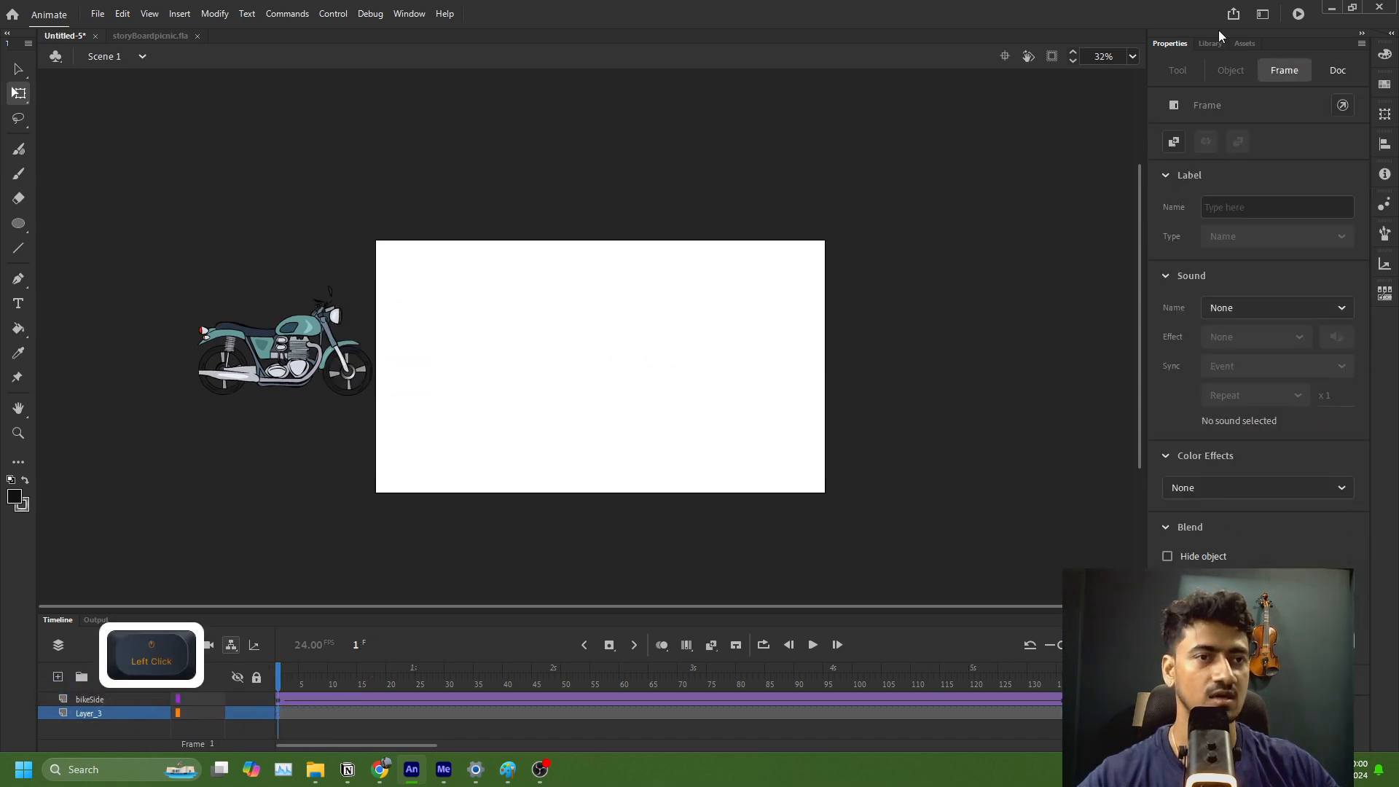
Step: Search the custom assets for "vill", look through the static and animated backgrounds, and clear the search
left_click(1245, 44)
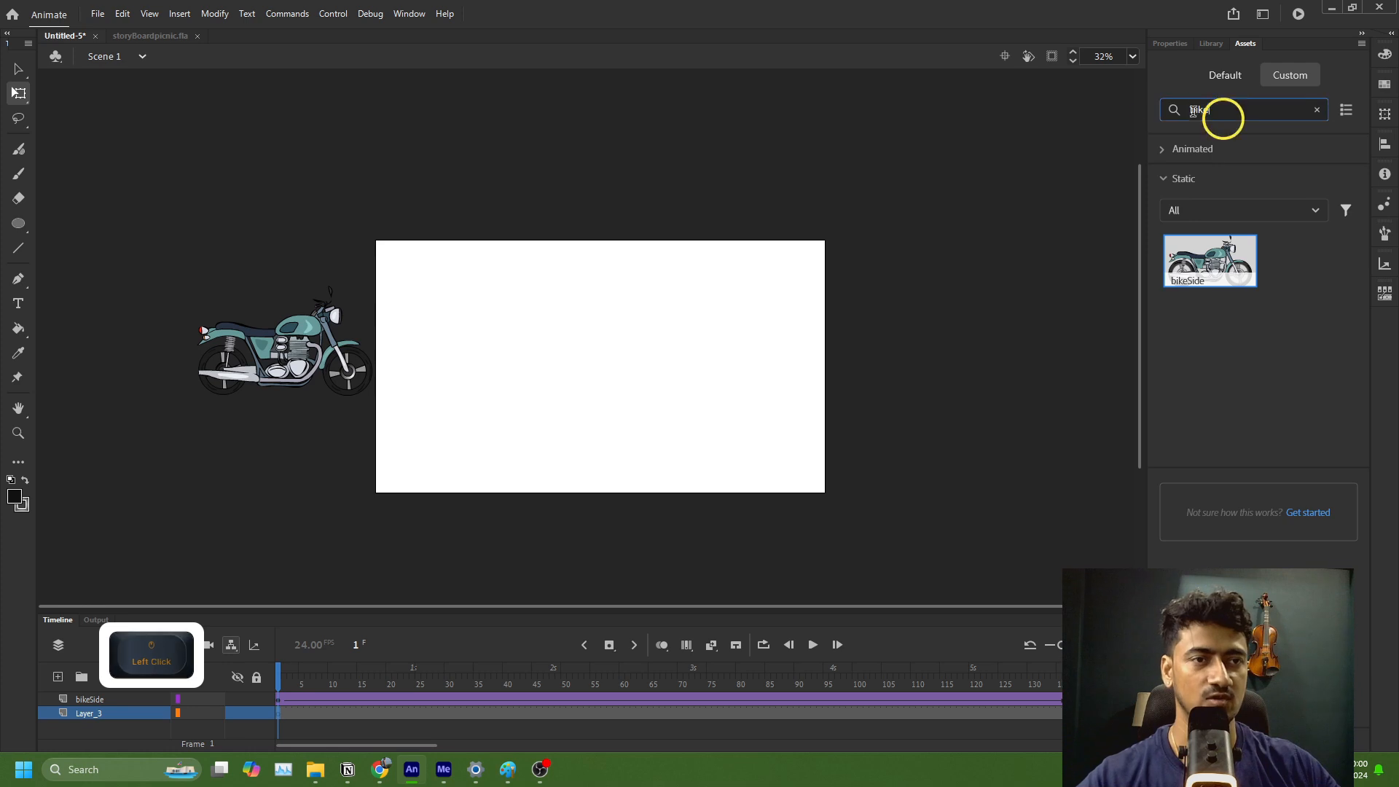
left_click_drag(1225, 111, 1109, 116)
type("v")
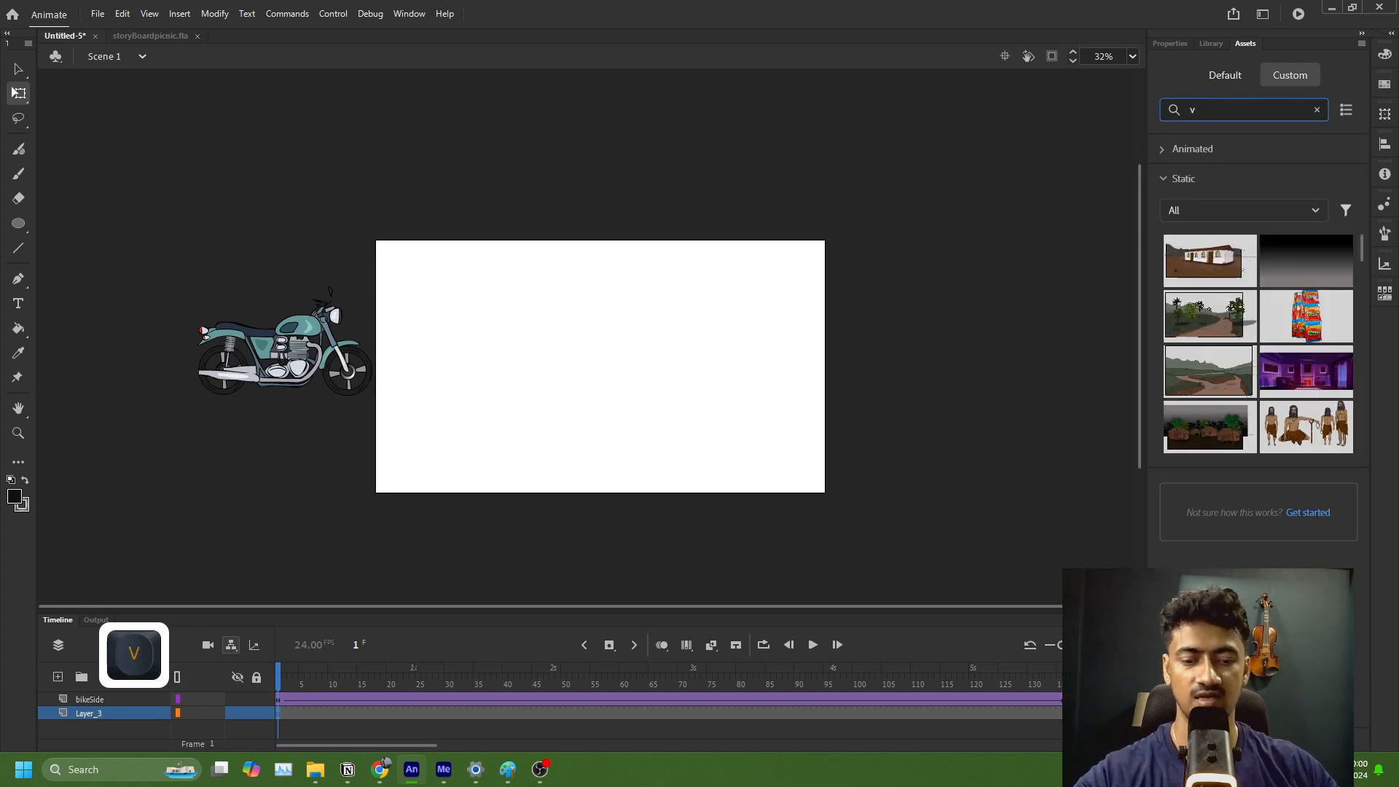
type("ill")
scroll(1229, 250, "down", 2)
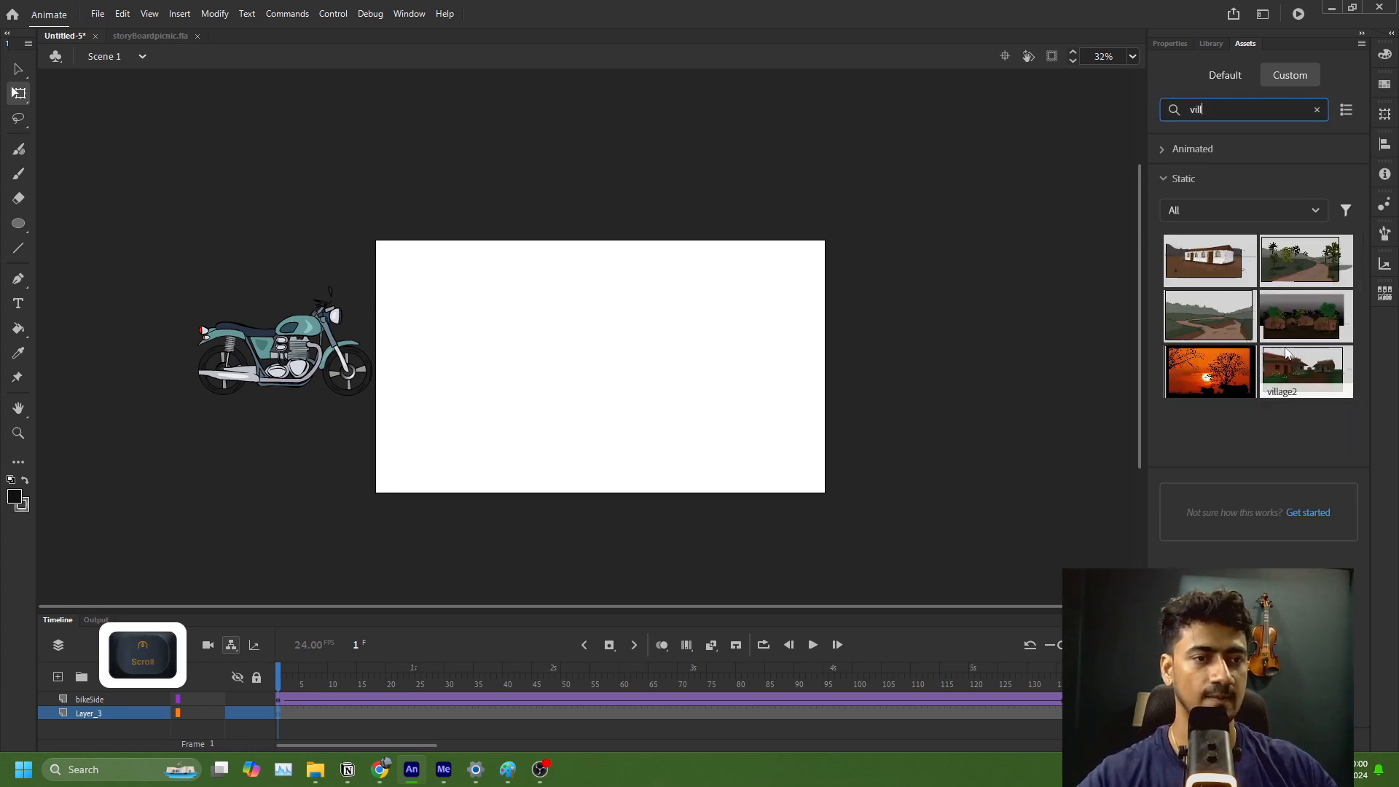
left_click(1196, 151)
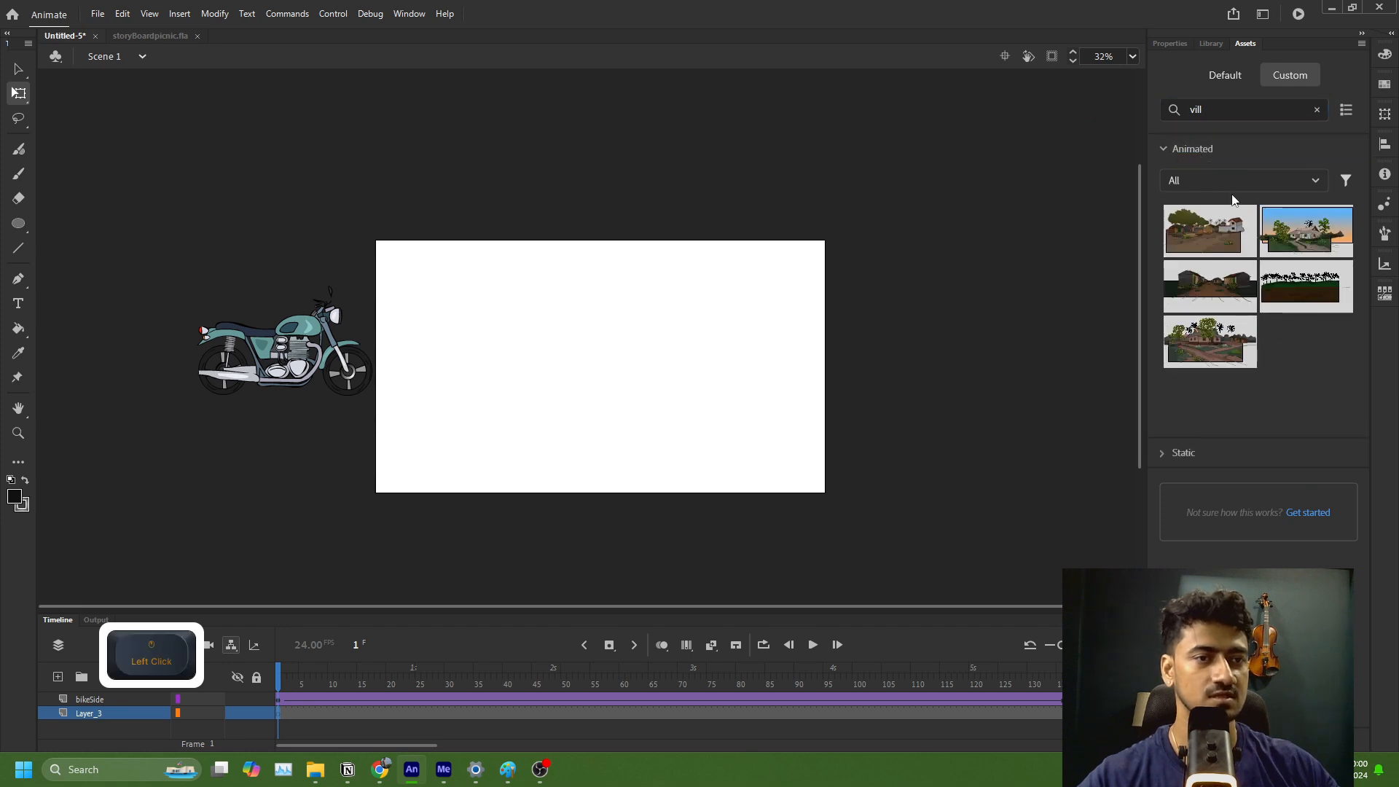
double_click(1232, 110)
key("BackSpace")
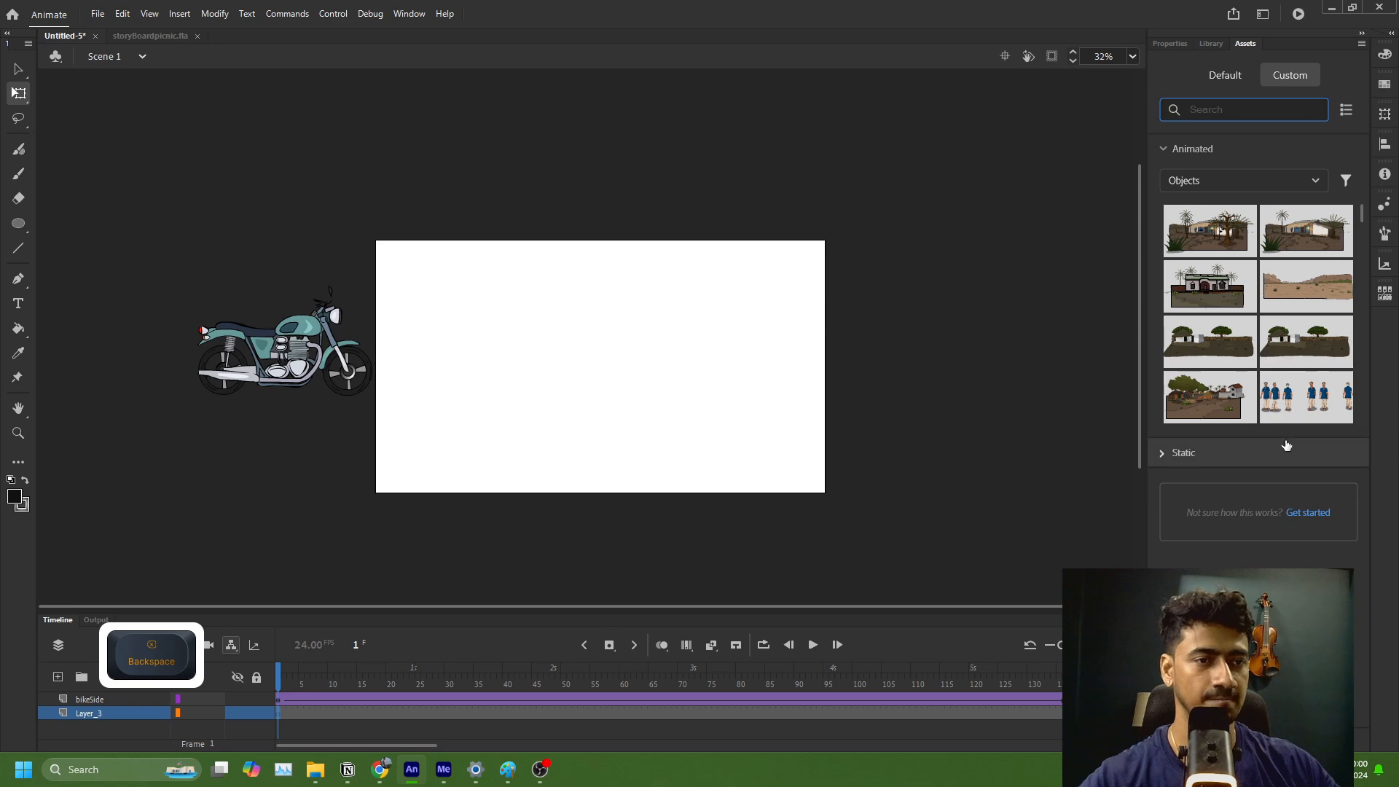
Step: Place the animated river2 asset on the stage, scale it down proportionally and align its ground with the stage's bottom edge
left_click_drag(1307, 285, 583, 408)
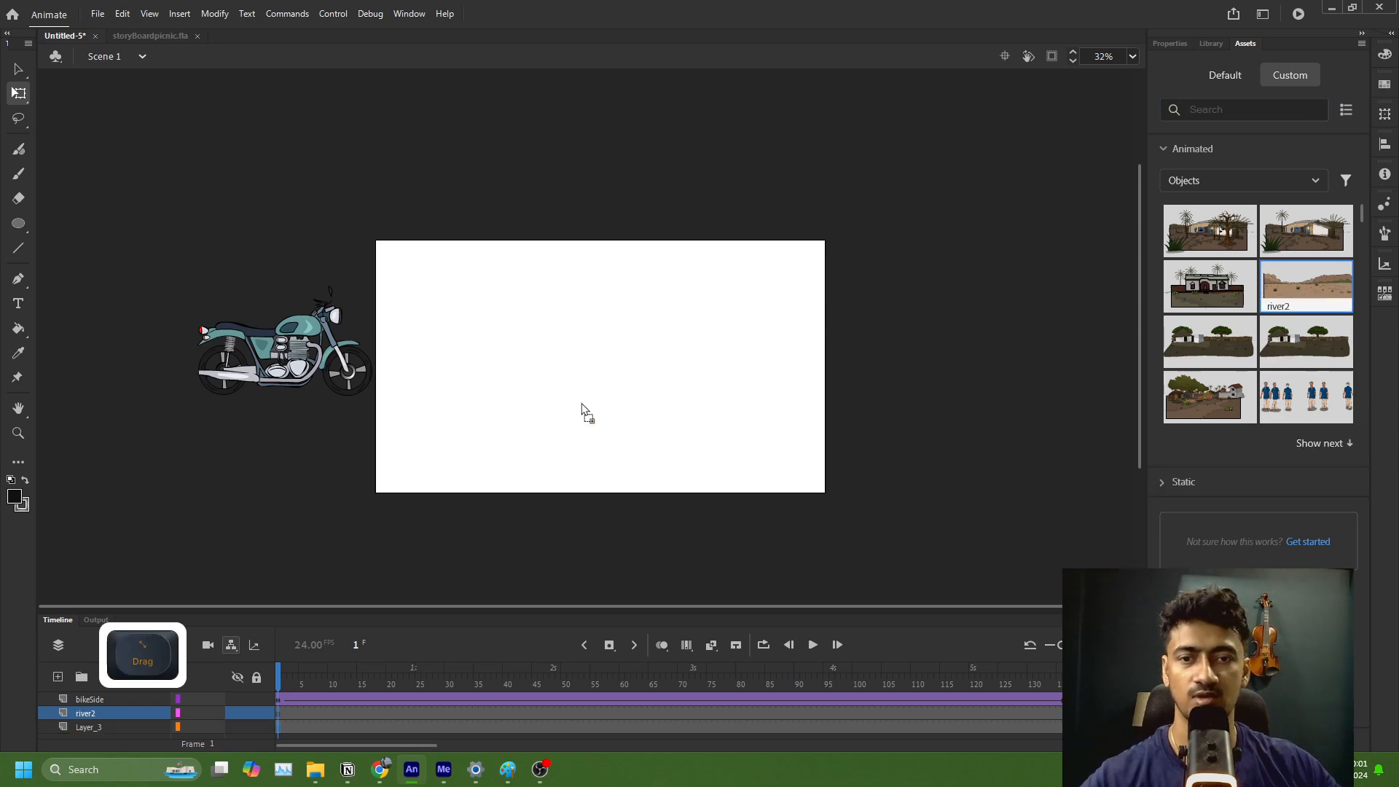
scroll(568, 390, "down", 2)
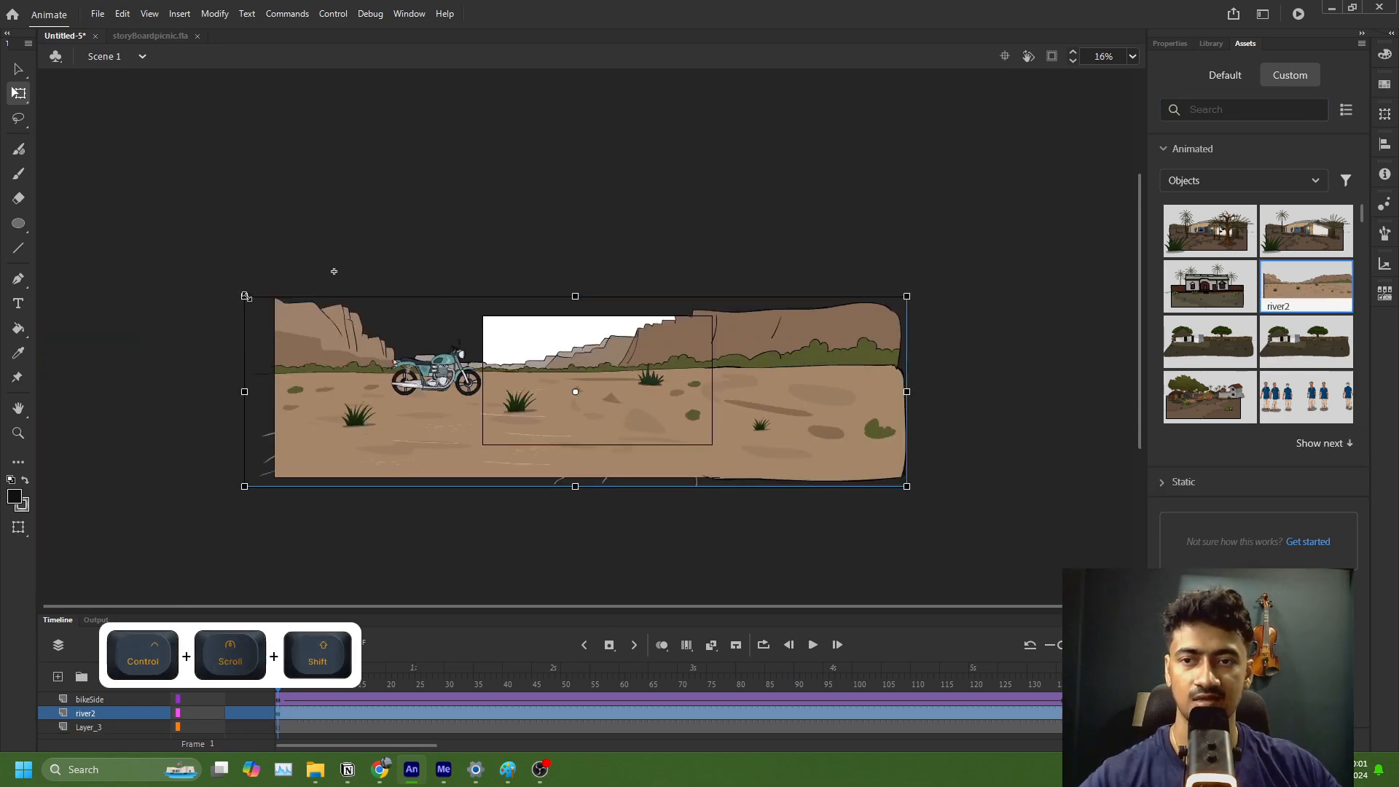
left_click_drag(245, 296, 285, 343)
scroll(529, 403, "up", 2)
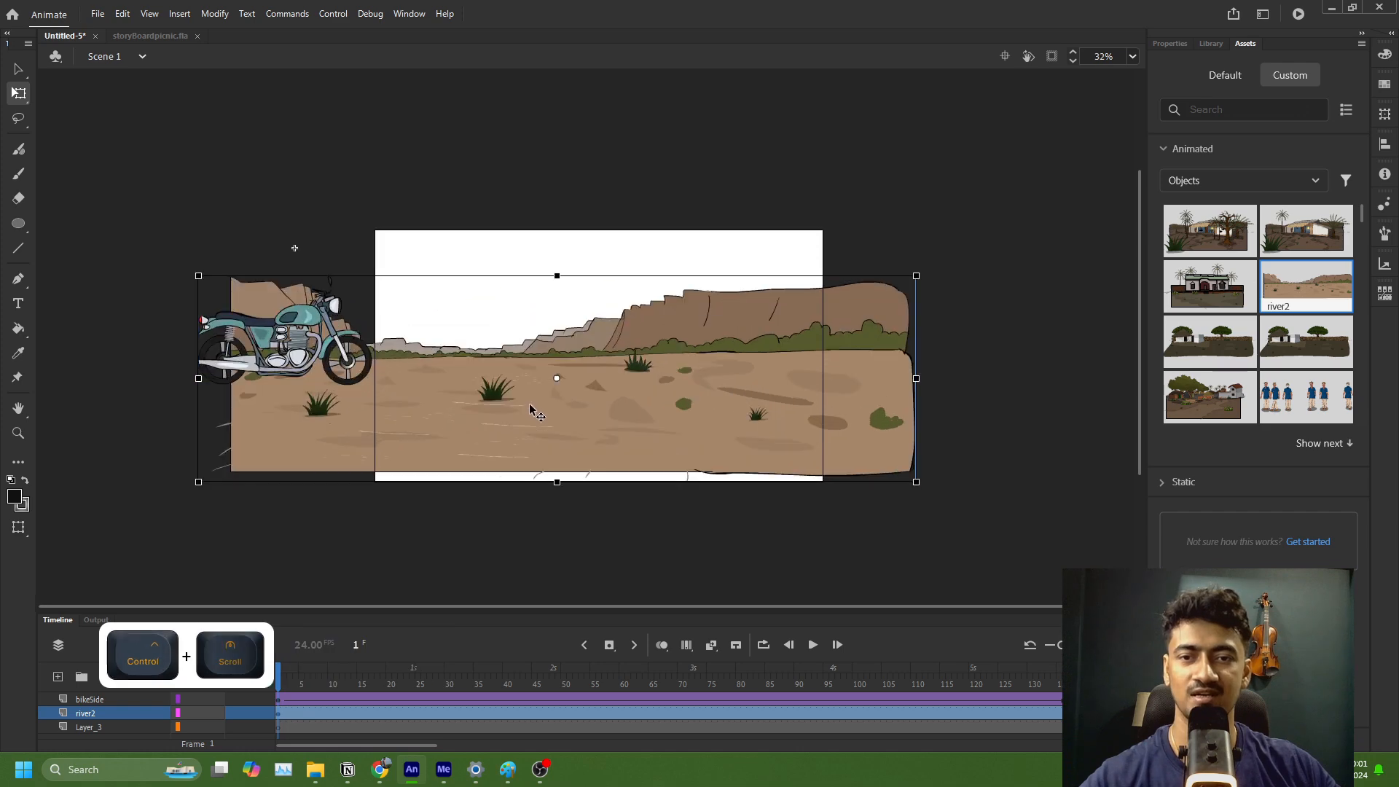
left_click_drag(529, 404, 543, 419)
Step: Move the motorcycle down onto the desert ground at frame 1 and scale it down proportionally
left_click(300, 350)
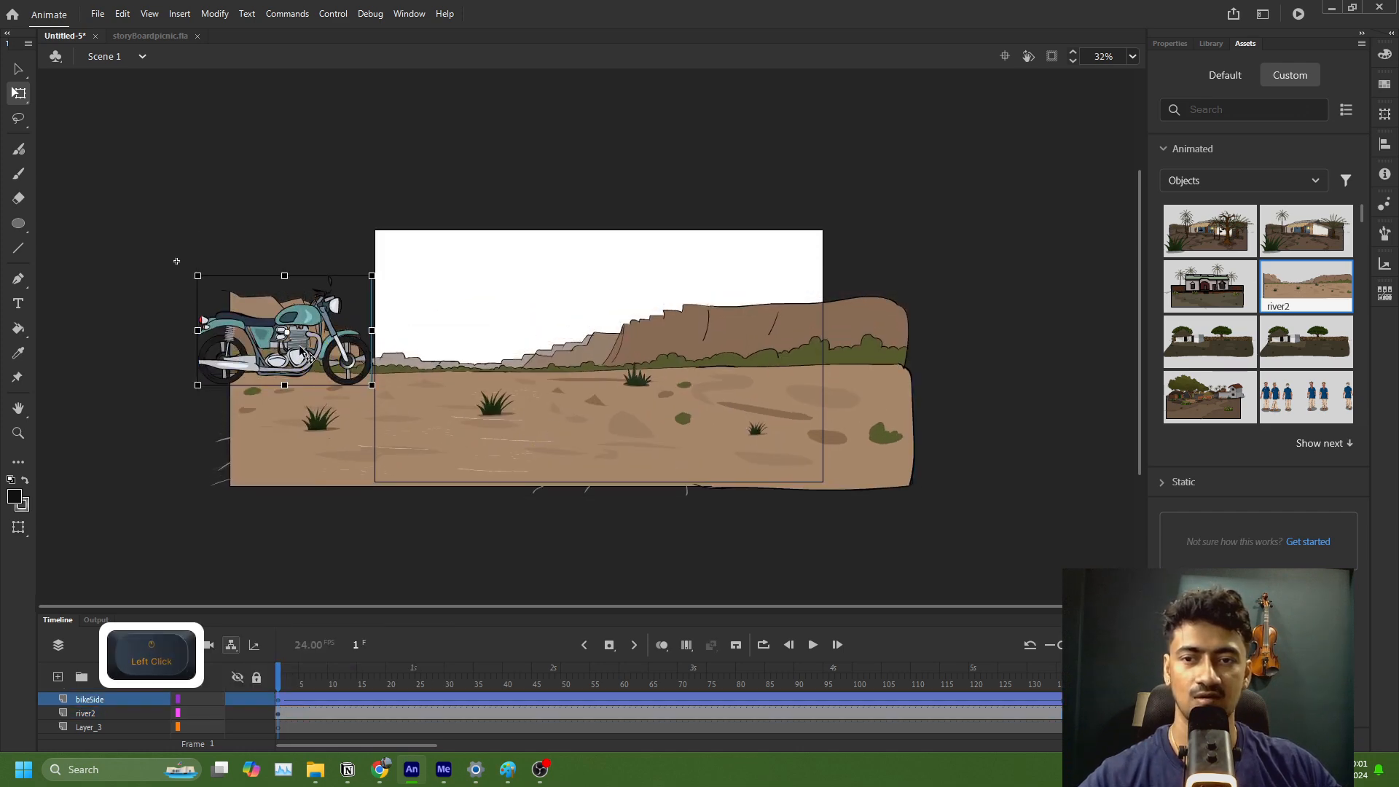
left_click_drag(300, 350, 313, 401)
left_click_drag(210, 327, 237, 354)
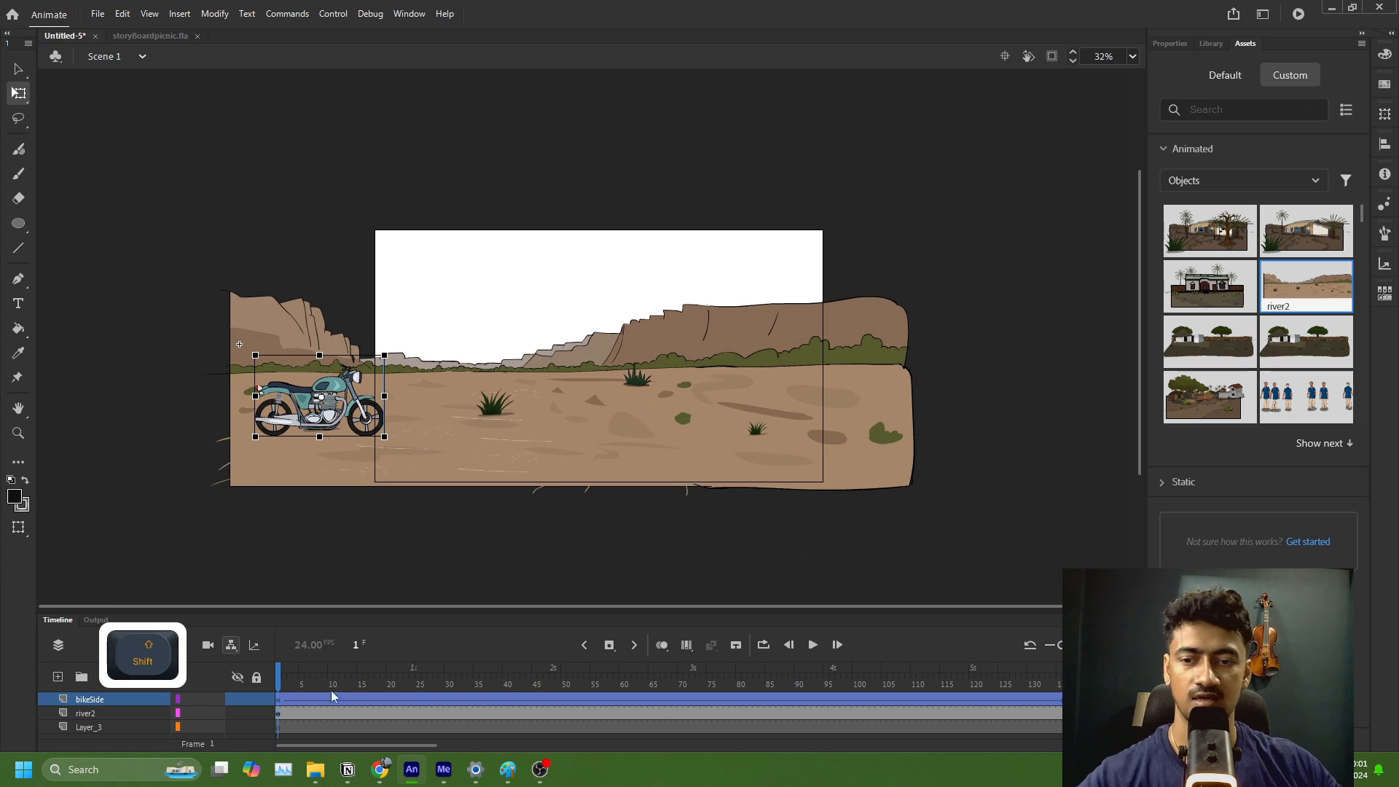
Step: Select the first frame of the empty layer below river2 and search the custom assets for "sky"
left_click(284, 731)
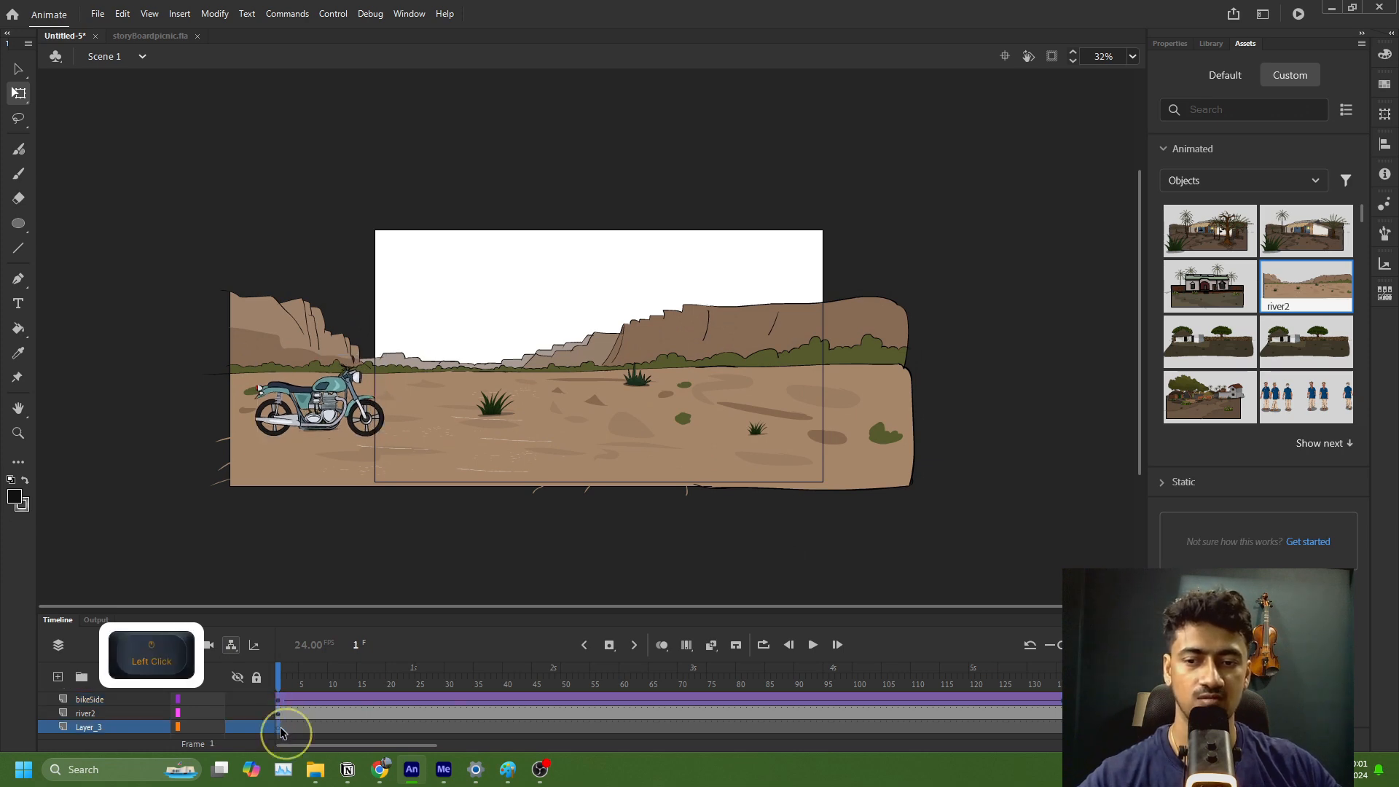
left_click(1226, 109)
type("ski")
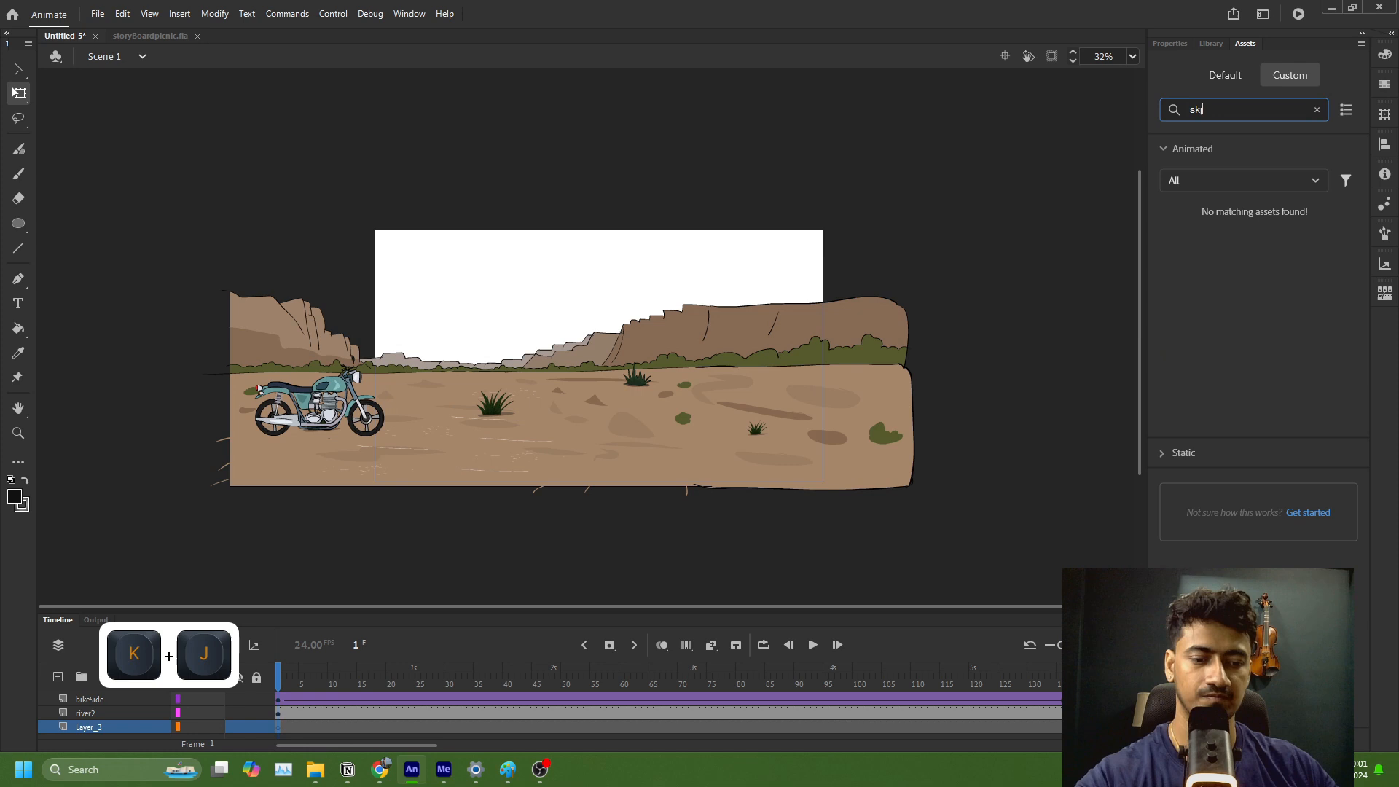
key("BackSpace")
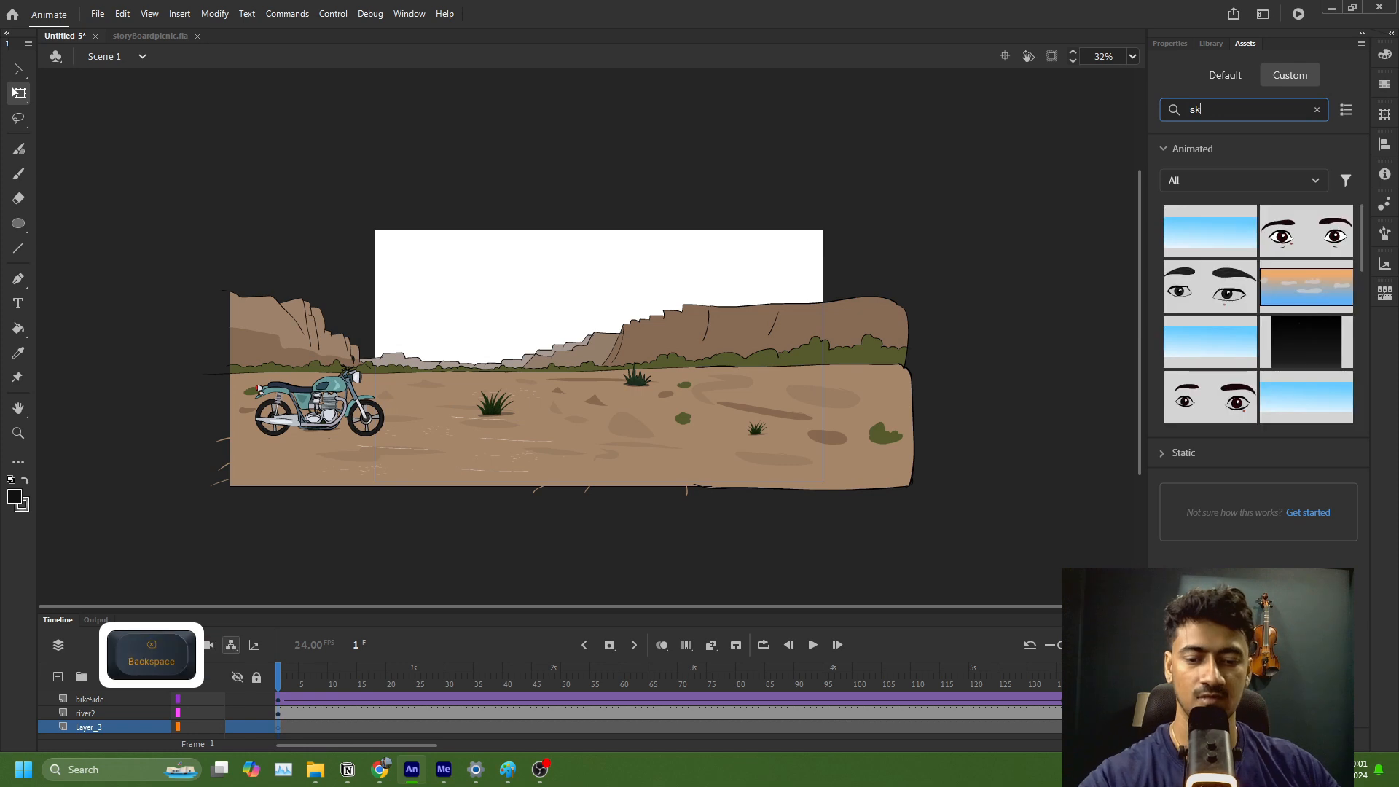
type("y")
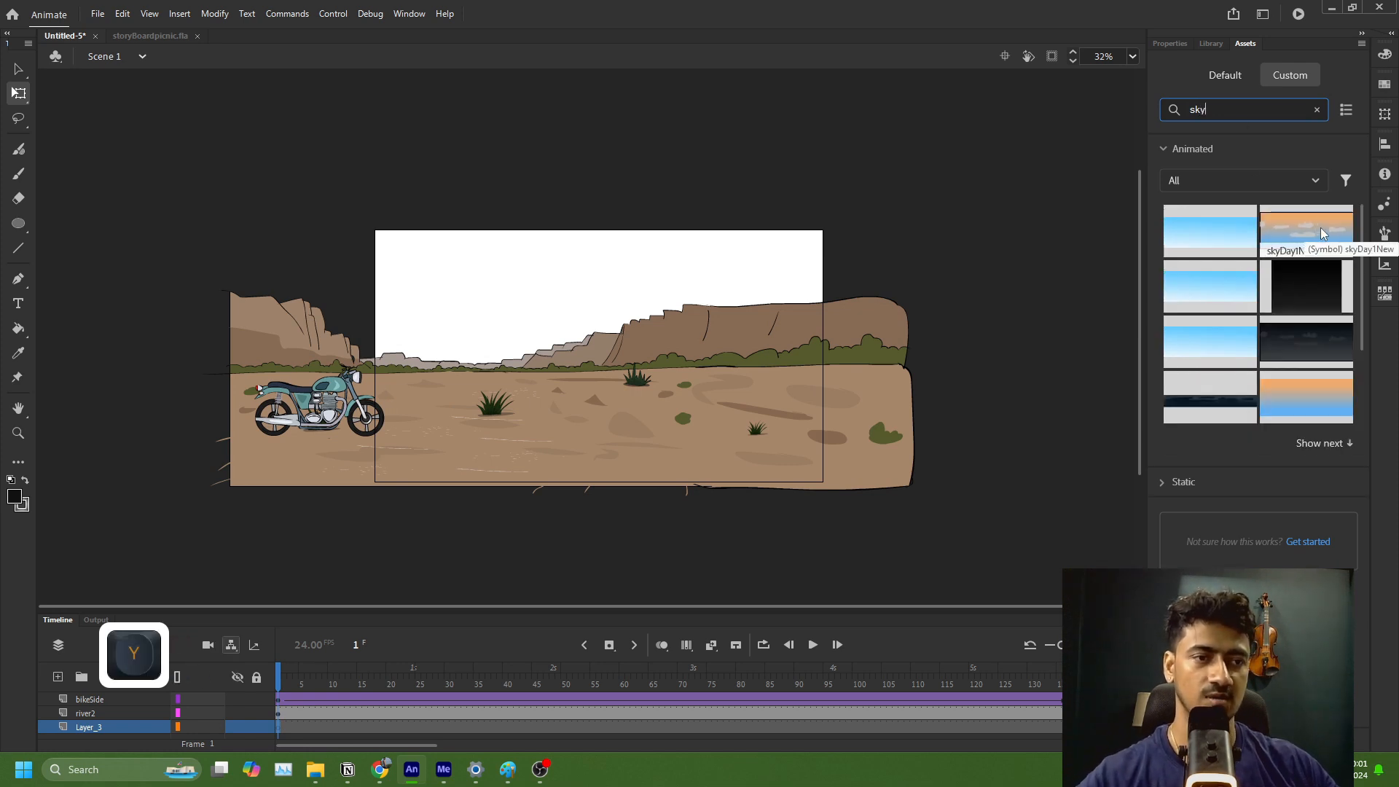
Step: Place the skyDay1New asset behind the desert, scale it down proportionally and position it so it covers the stage's sky area
left_click_drag(1320, 228, 490, 317)
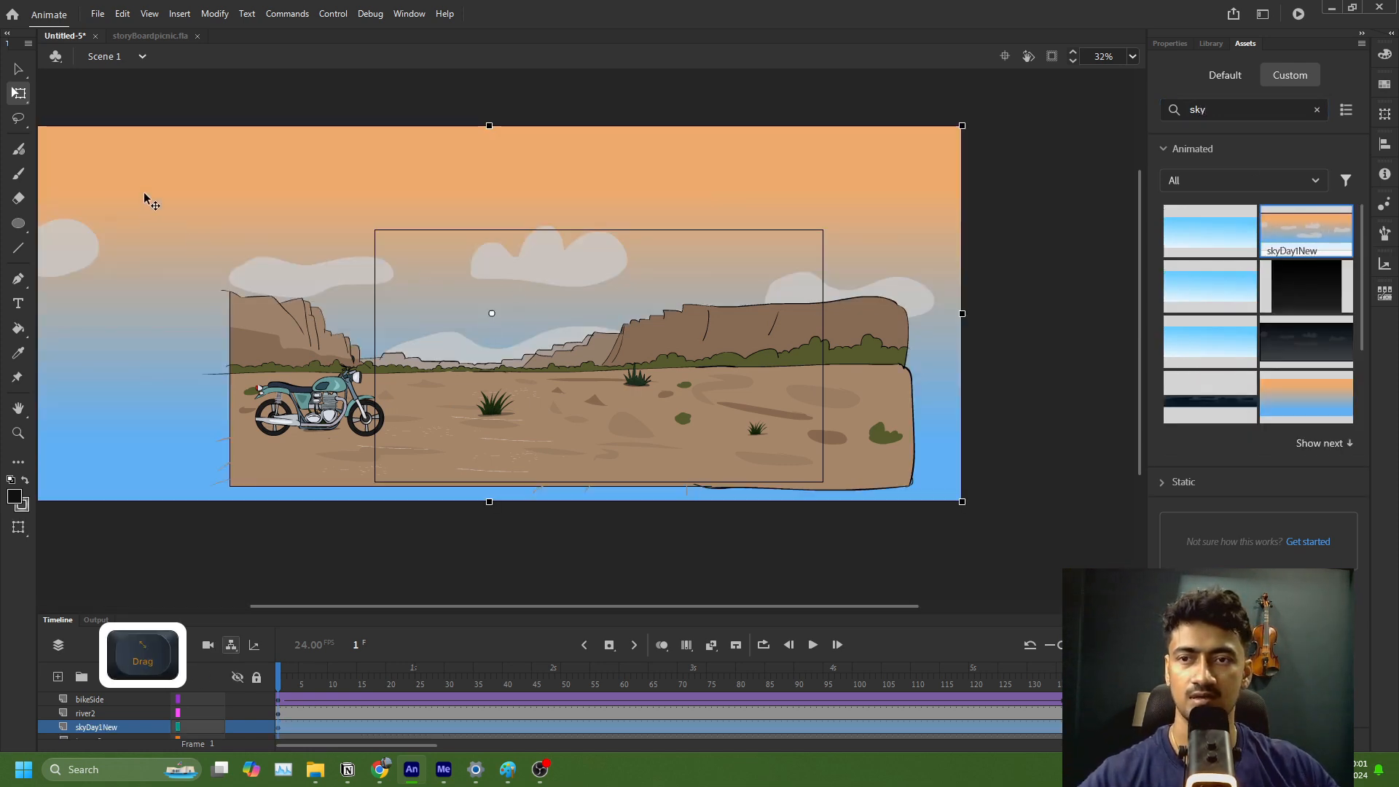
key("shift")
left_click_drag(962, 127, 847, 204)
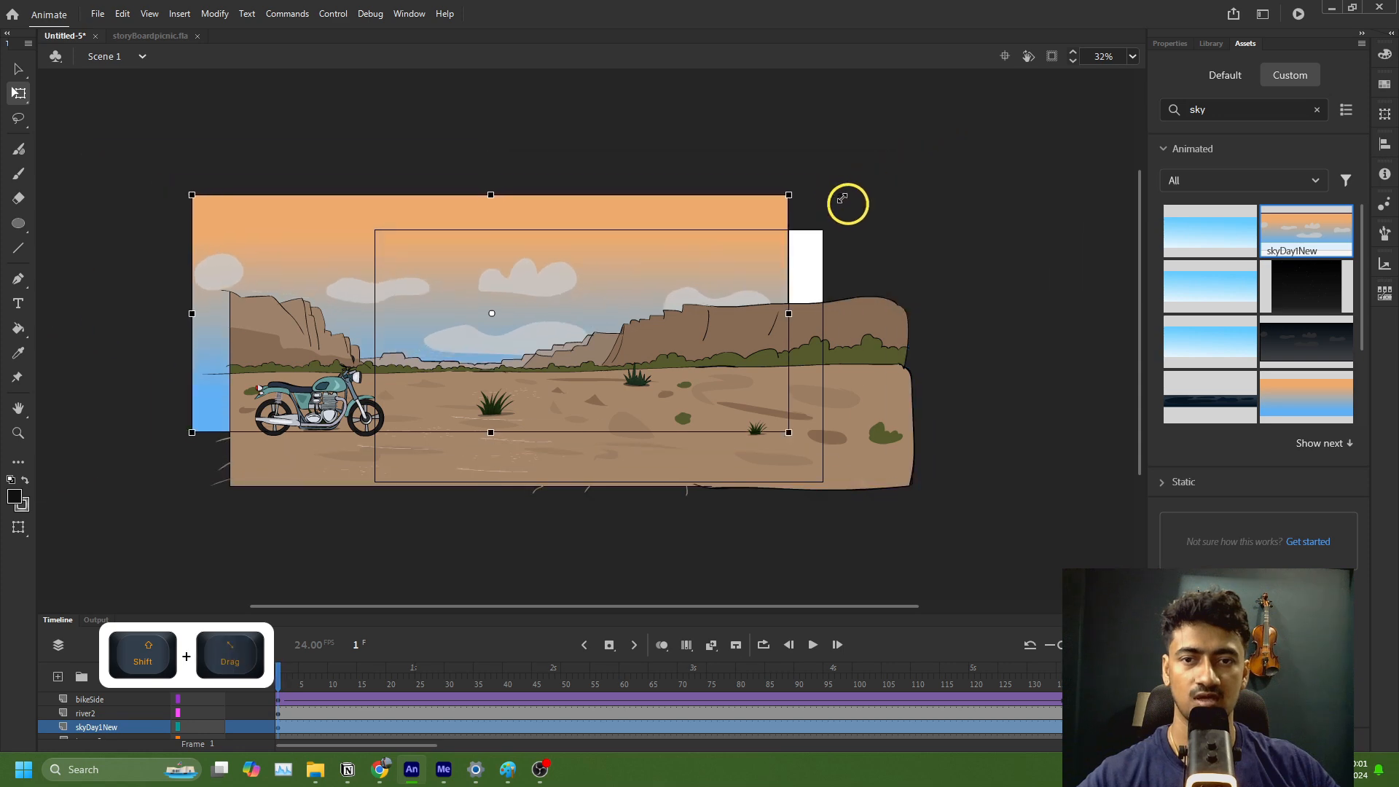
left_click_drag(709, 238, 777, 253)
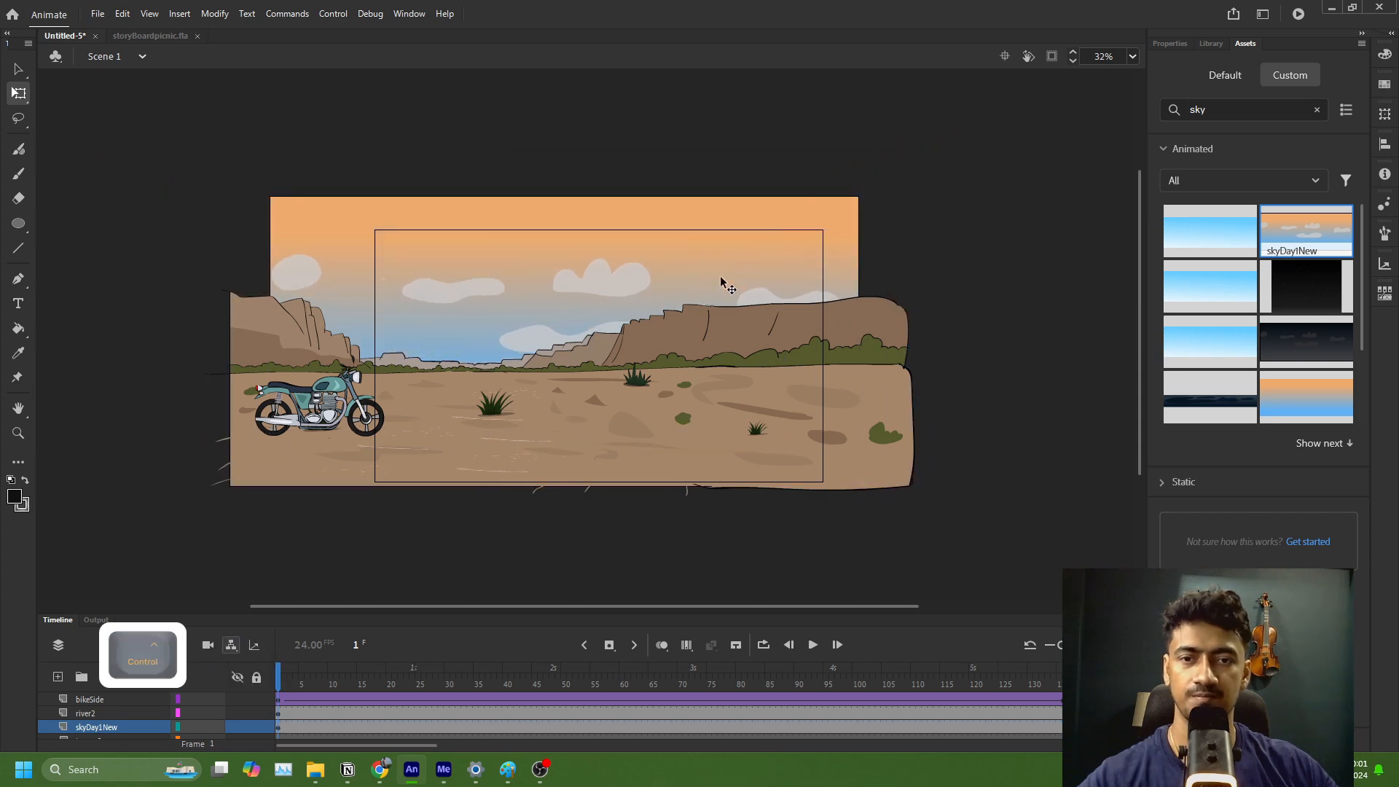
Step: Open the bikeSide symbol for editing and add a new layer beneath its existing layers
scroll(659, 335, "up", 2)
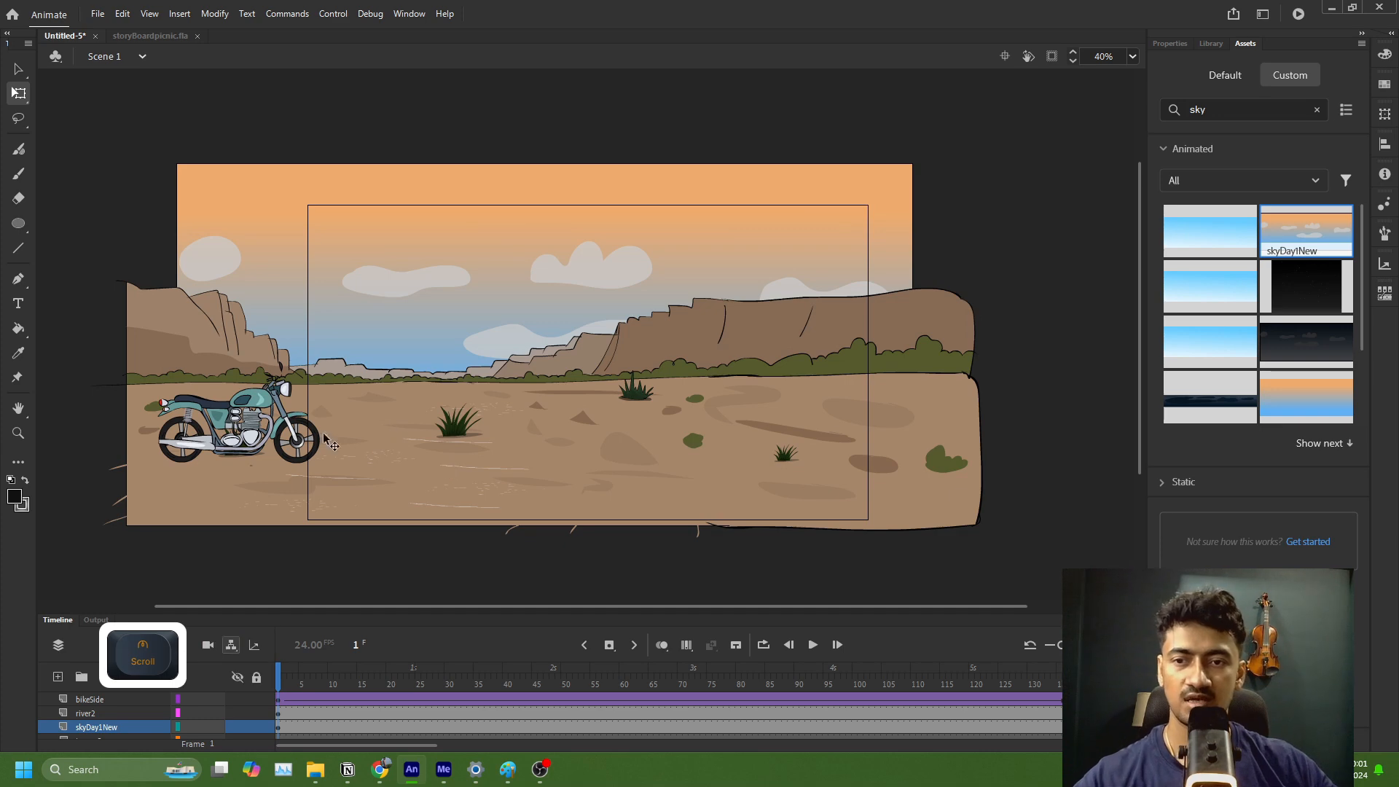
double_click(262, 447)
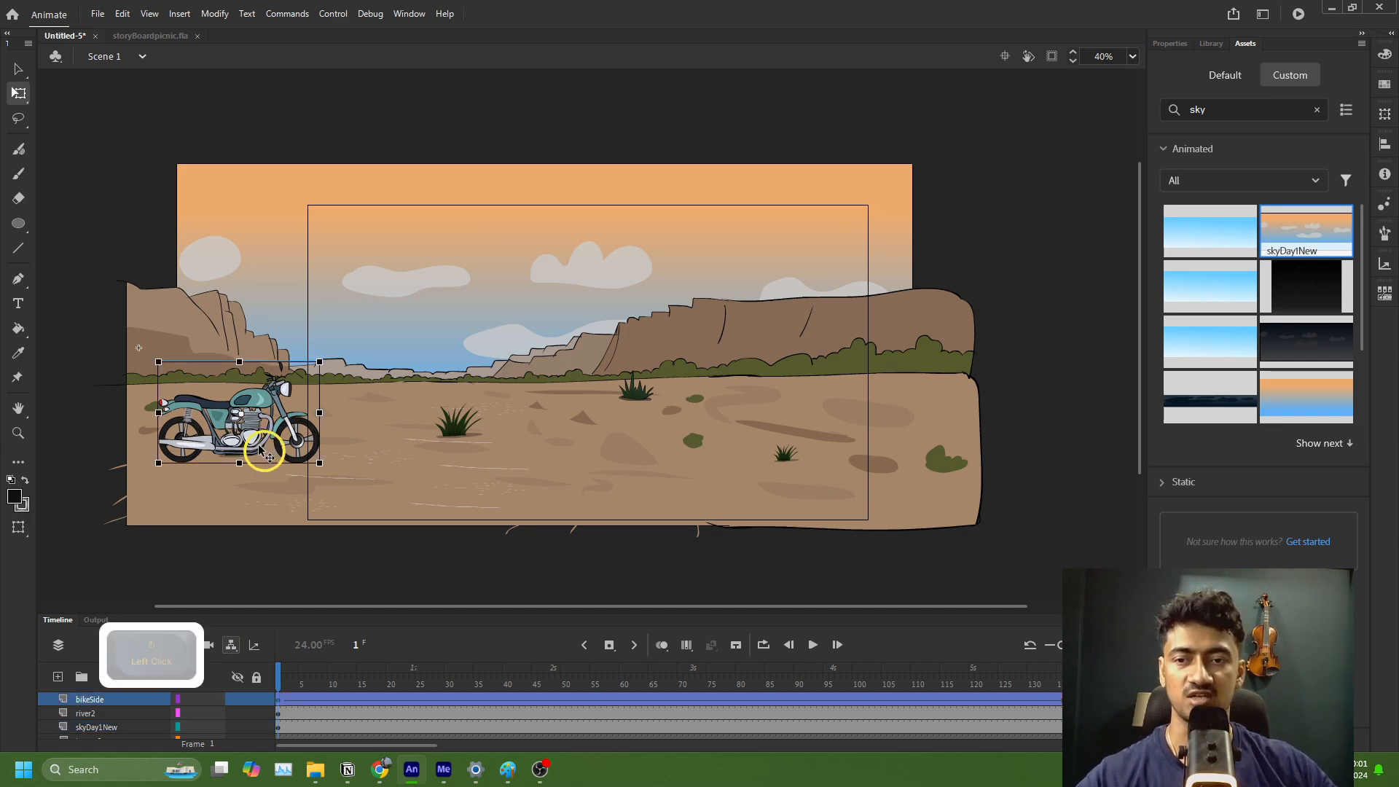
left_click_drag(421, 614, 430, 548)
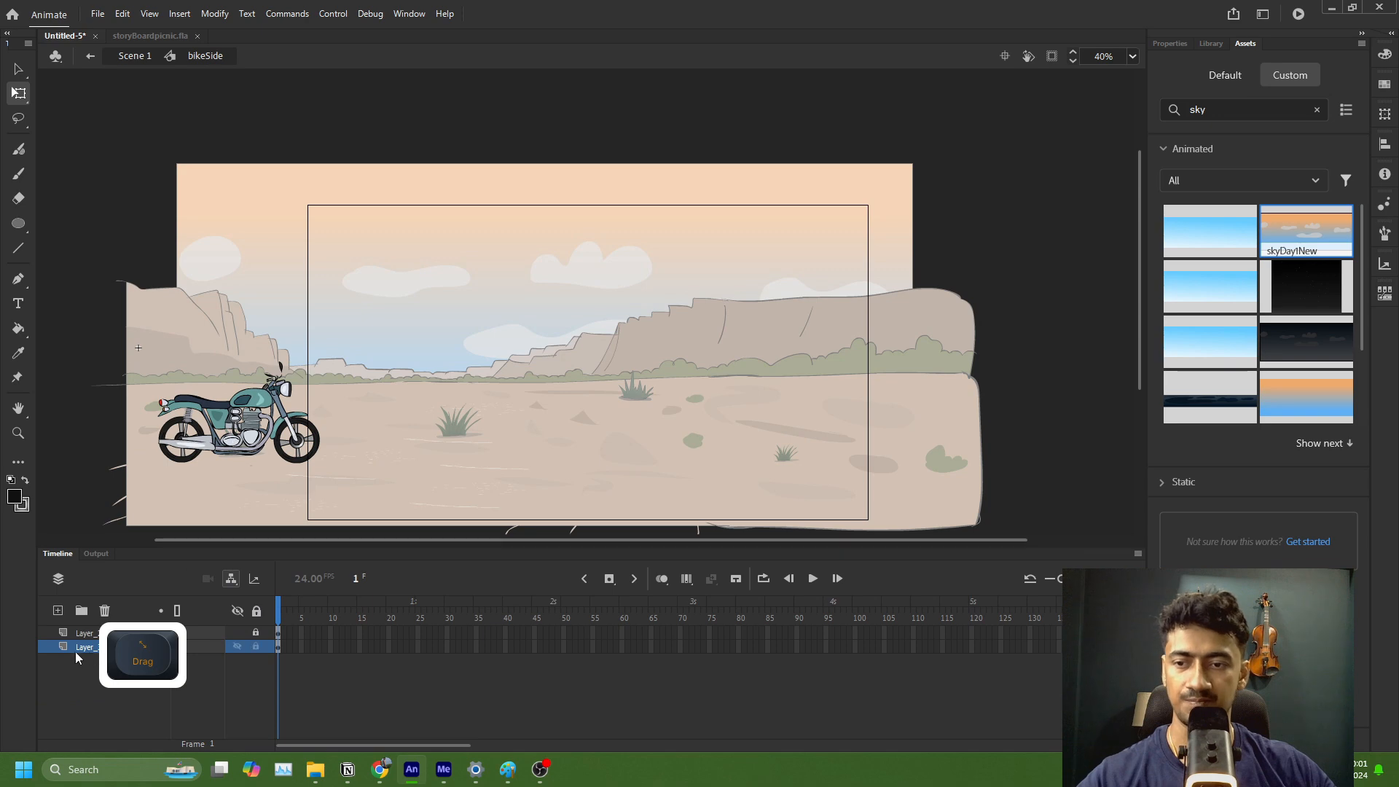
left_click(58, 611)
left_click(77, 658)
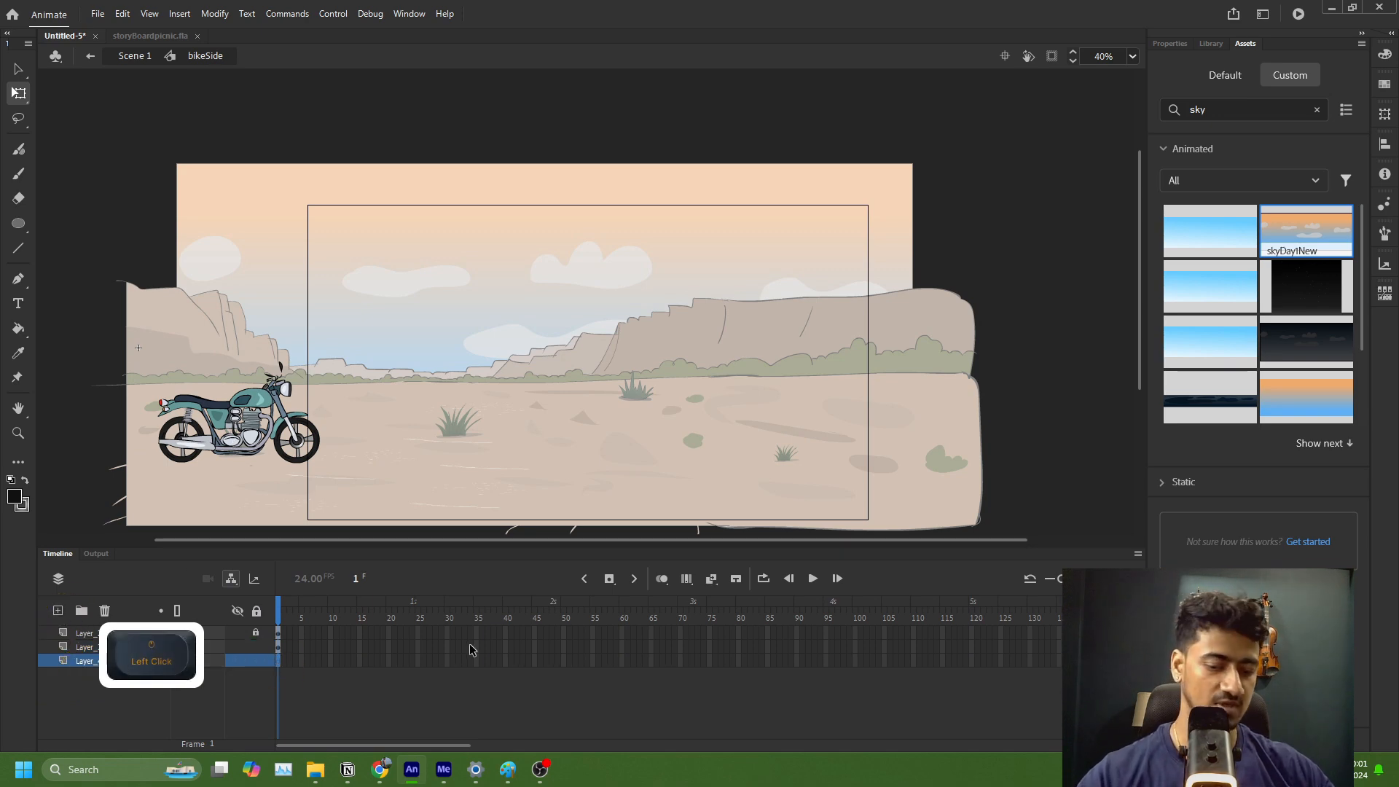
Step: Set the Fluid Brush to a black fill at 37% alpha and outline a ground shadow beneath the motorcycle
key("shift+b")
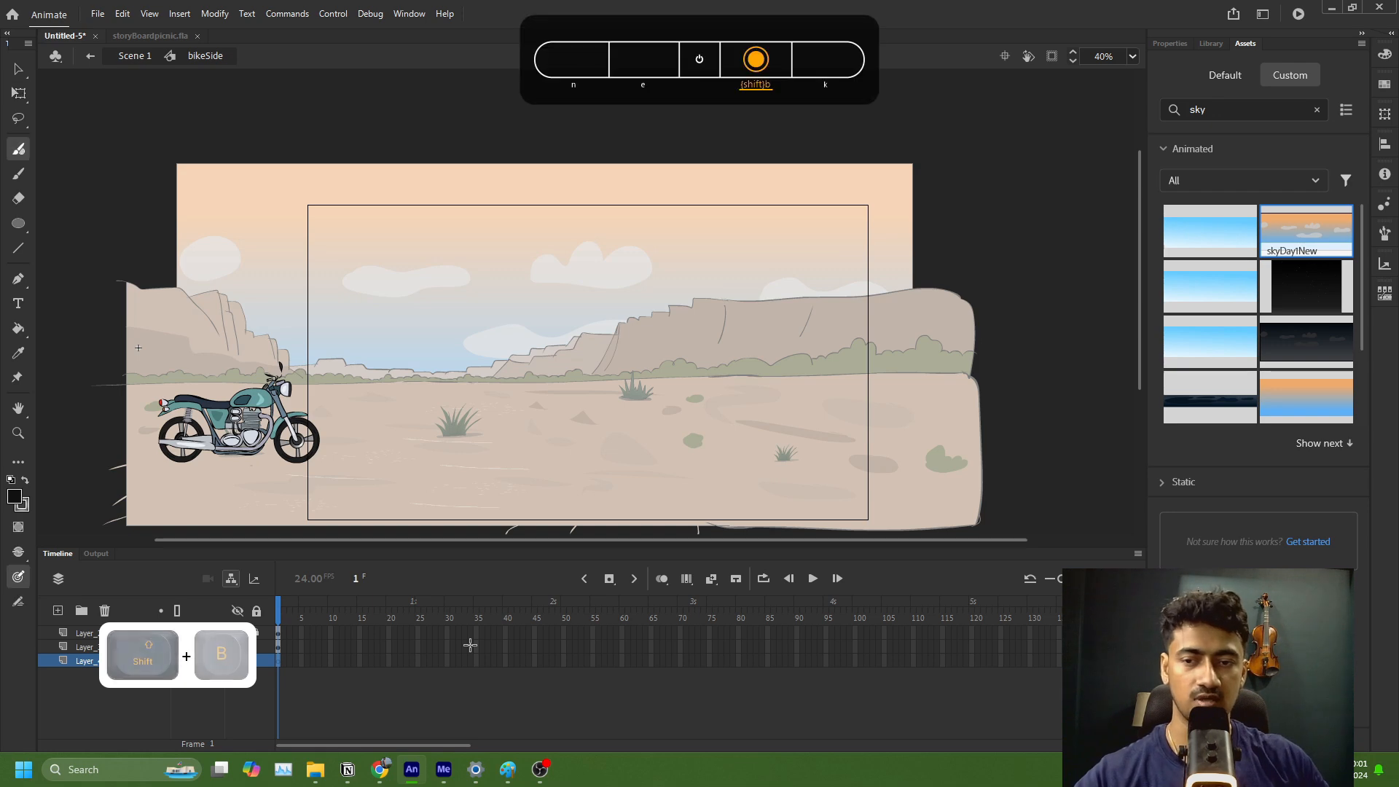
left_click(1171, 44)
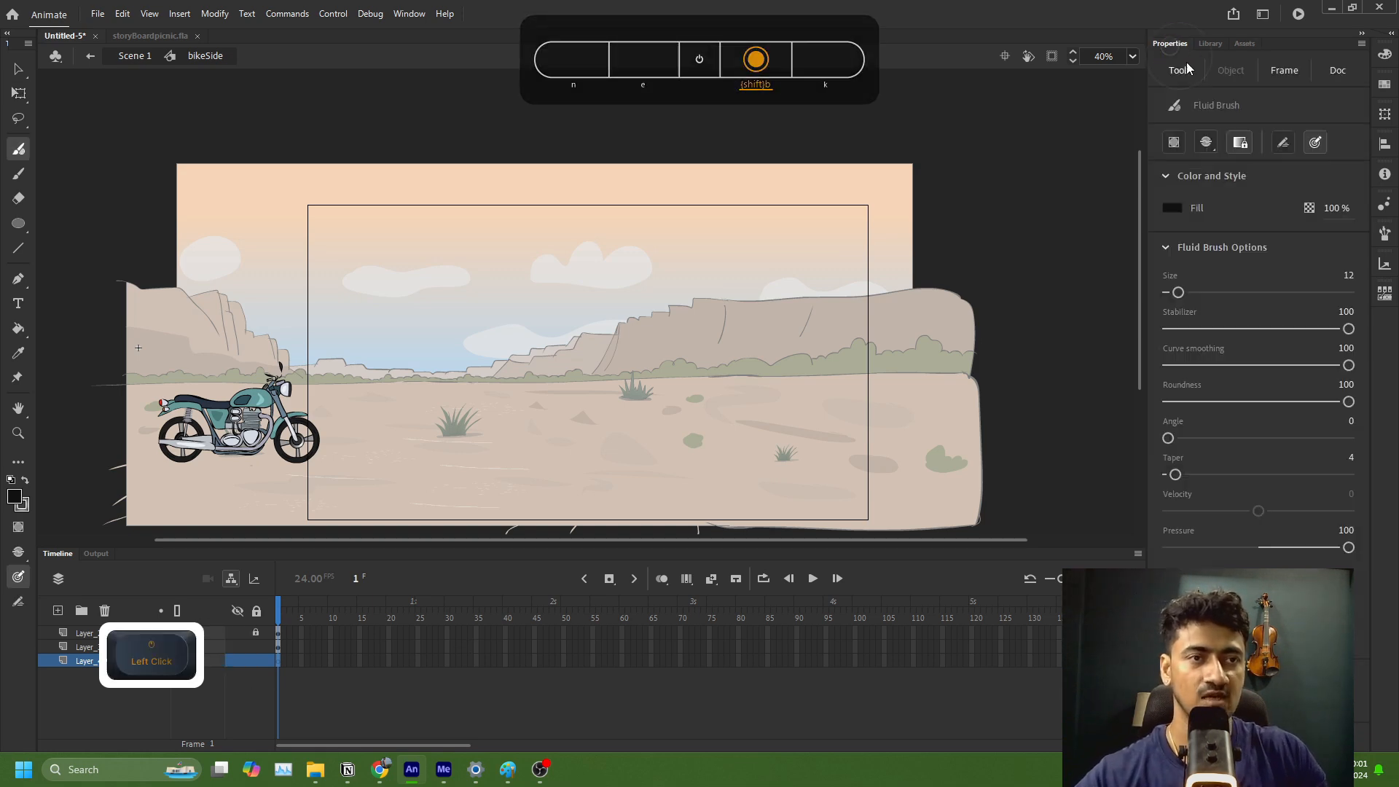
left_click(1177, 209)
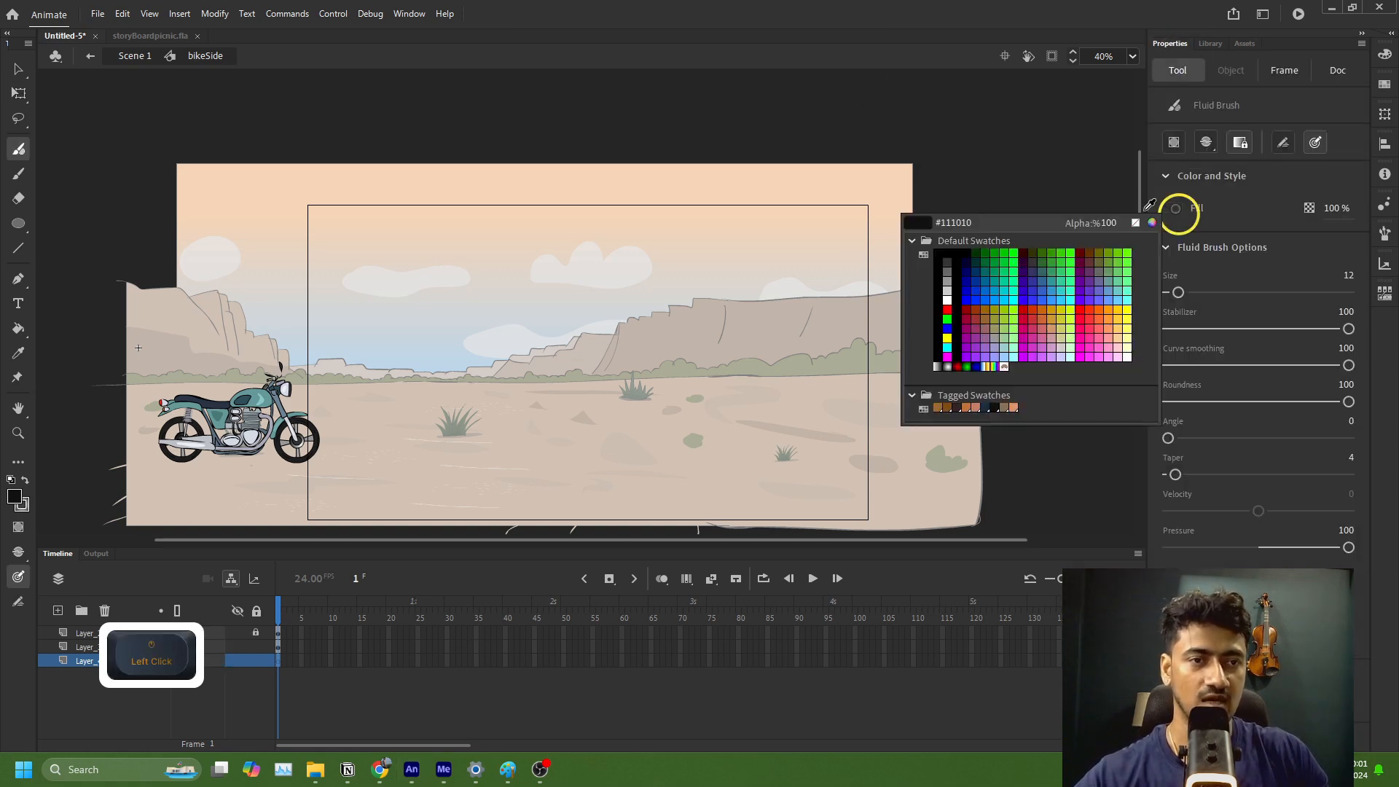
left_click(961, 303)
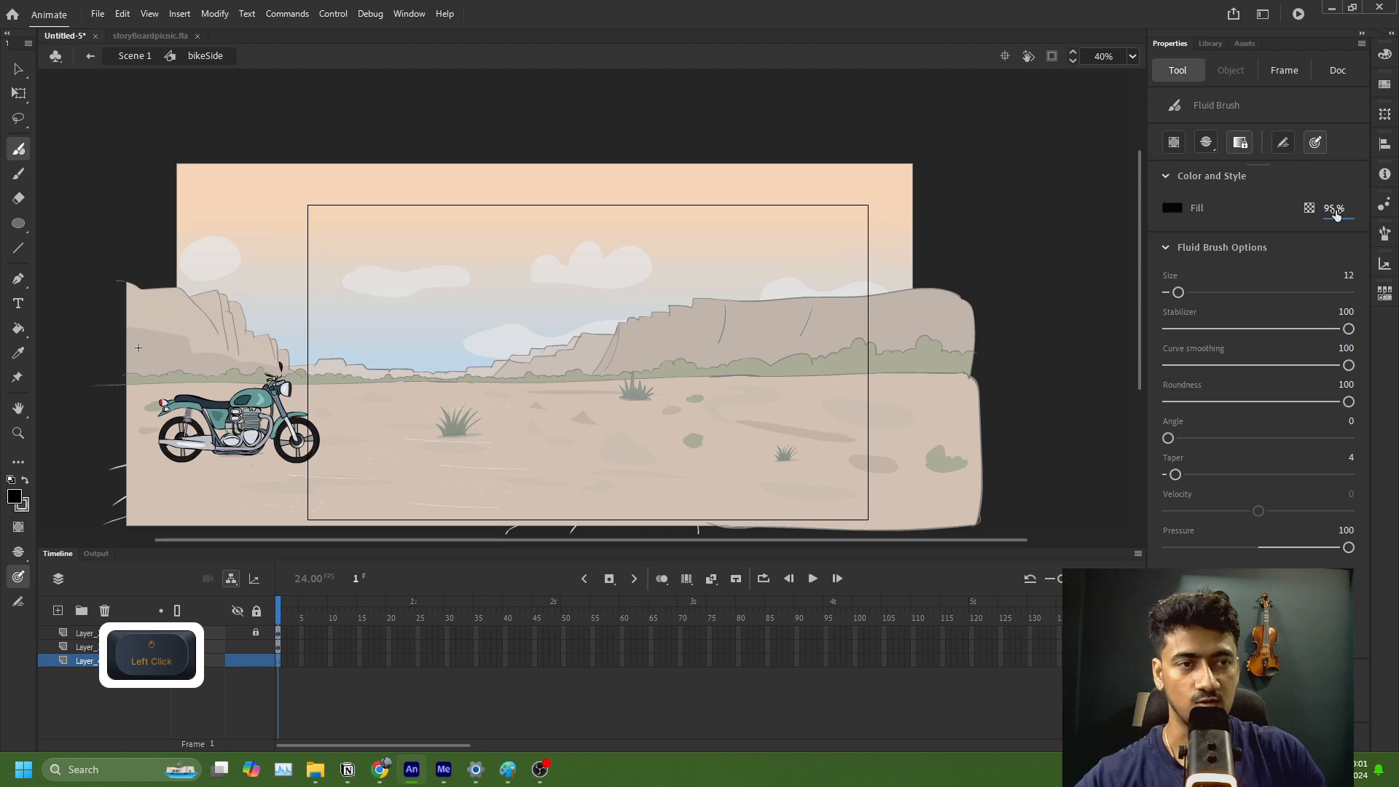
left_click_drag(1336, 210, 1331, 210)
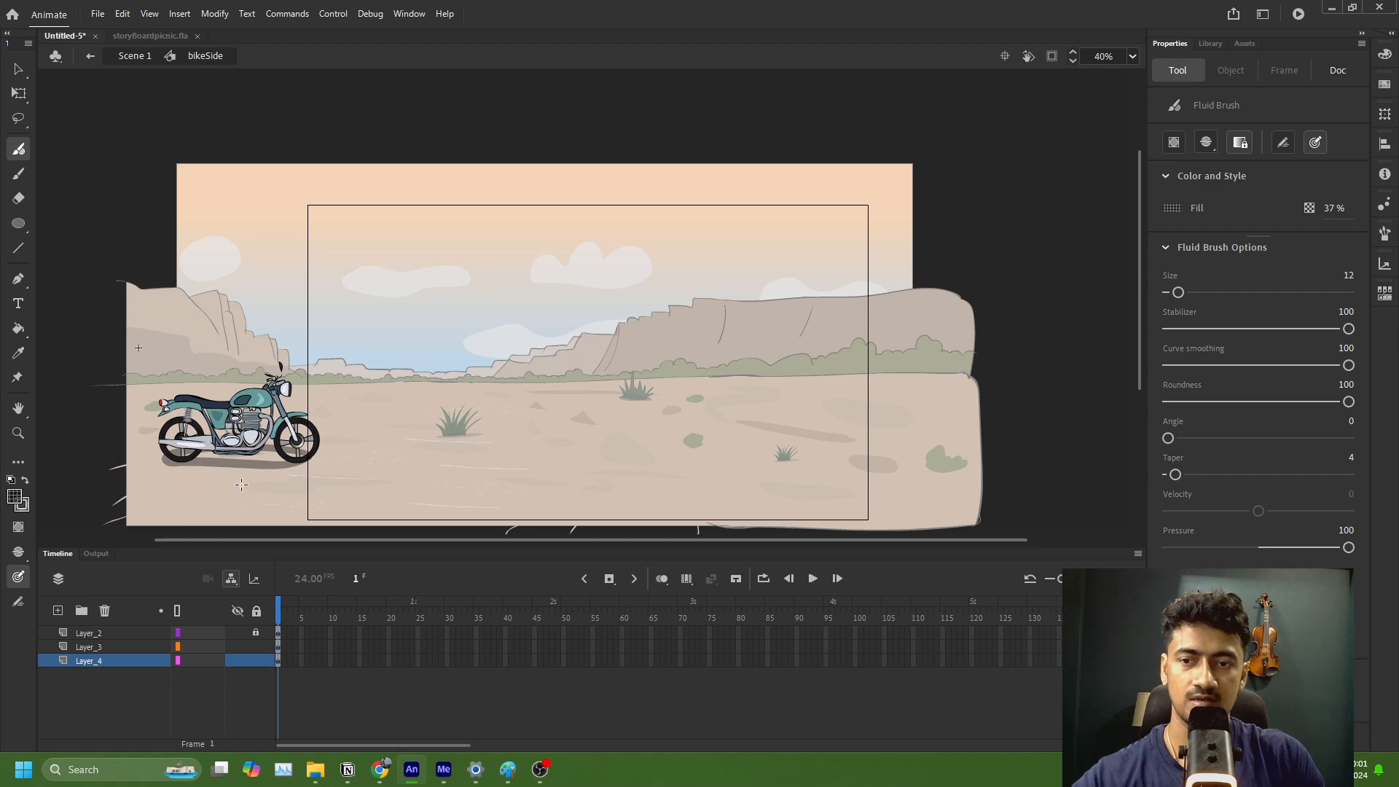
Step: Fill the motorcycle's shadow, refine its edge with the Fluid Brush at size 4, and return to Scene 1
key("k")
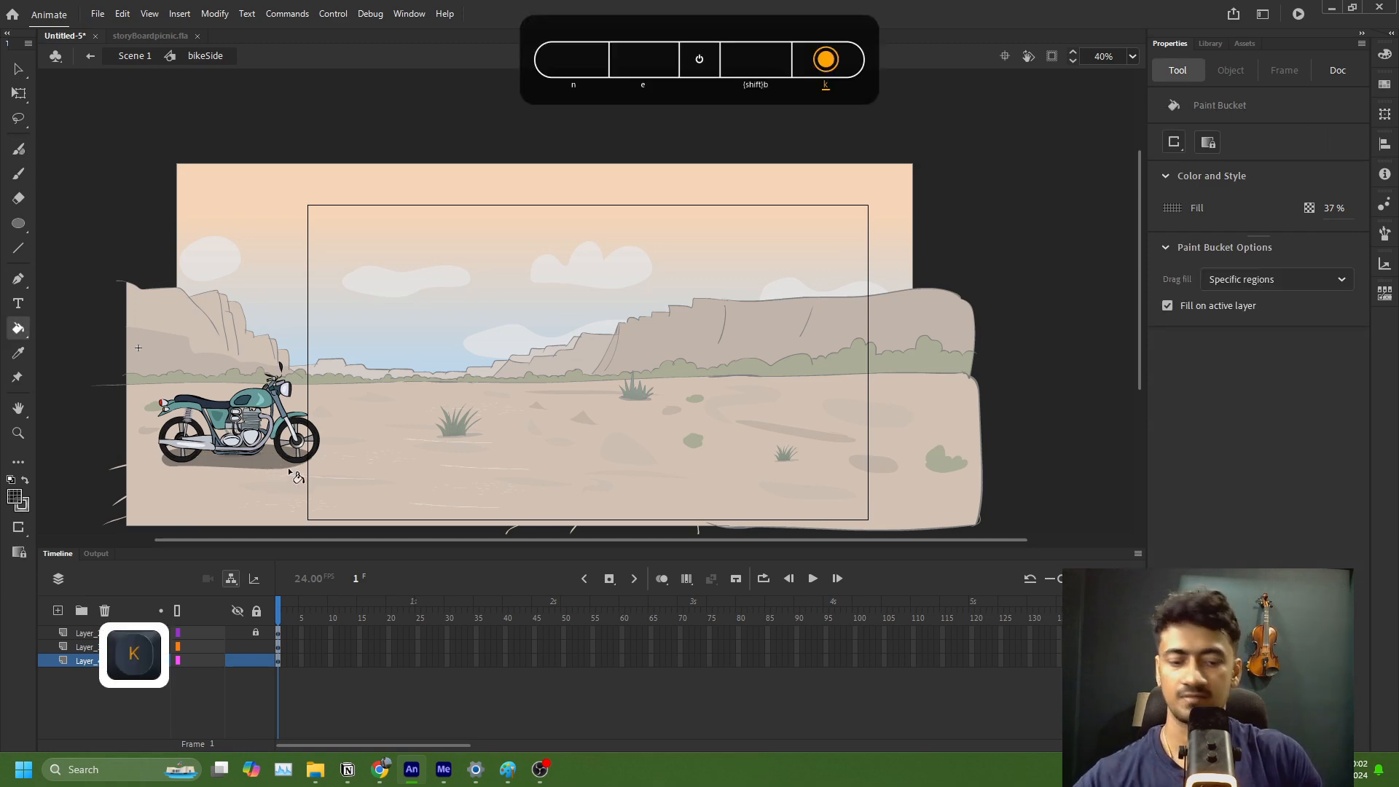
key("shift+b")
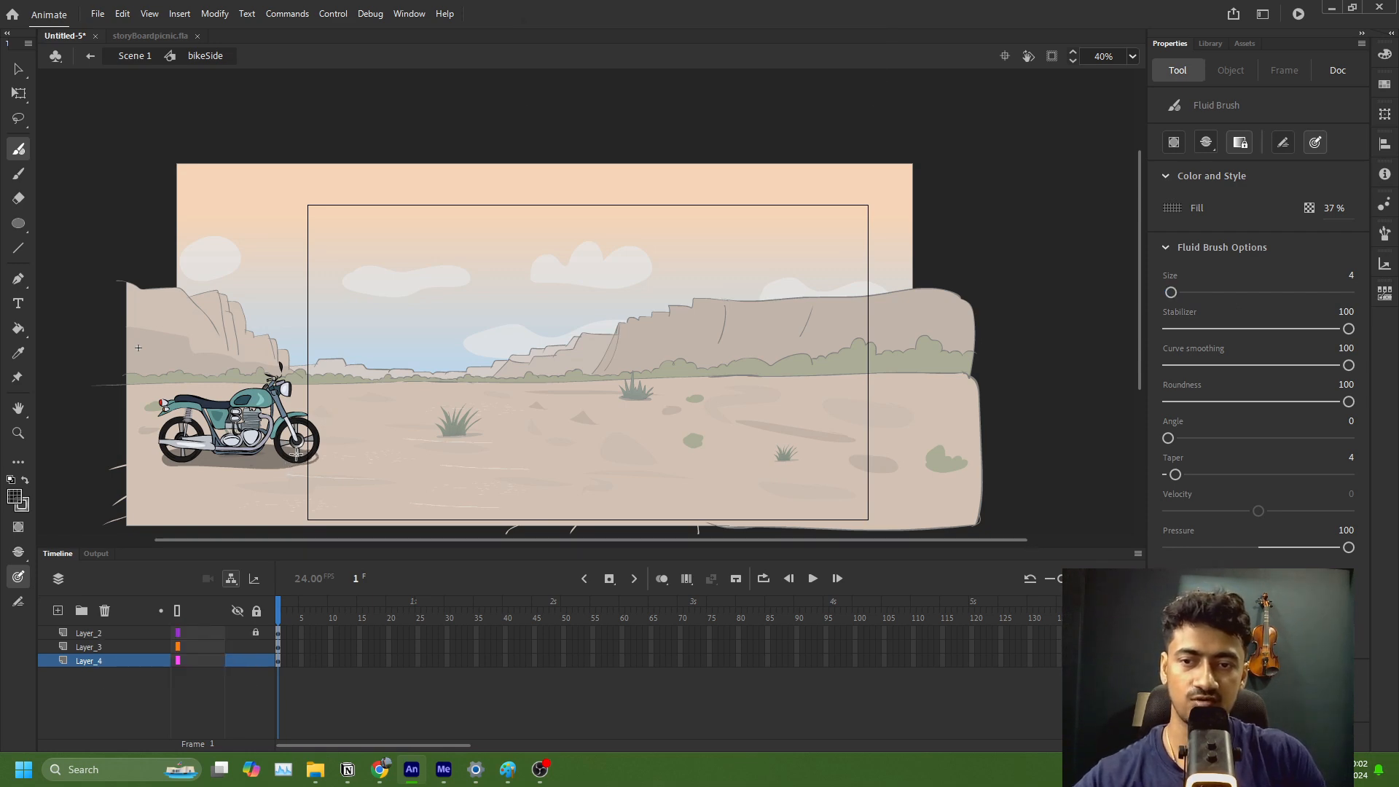
key("k")
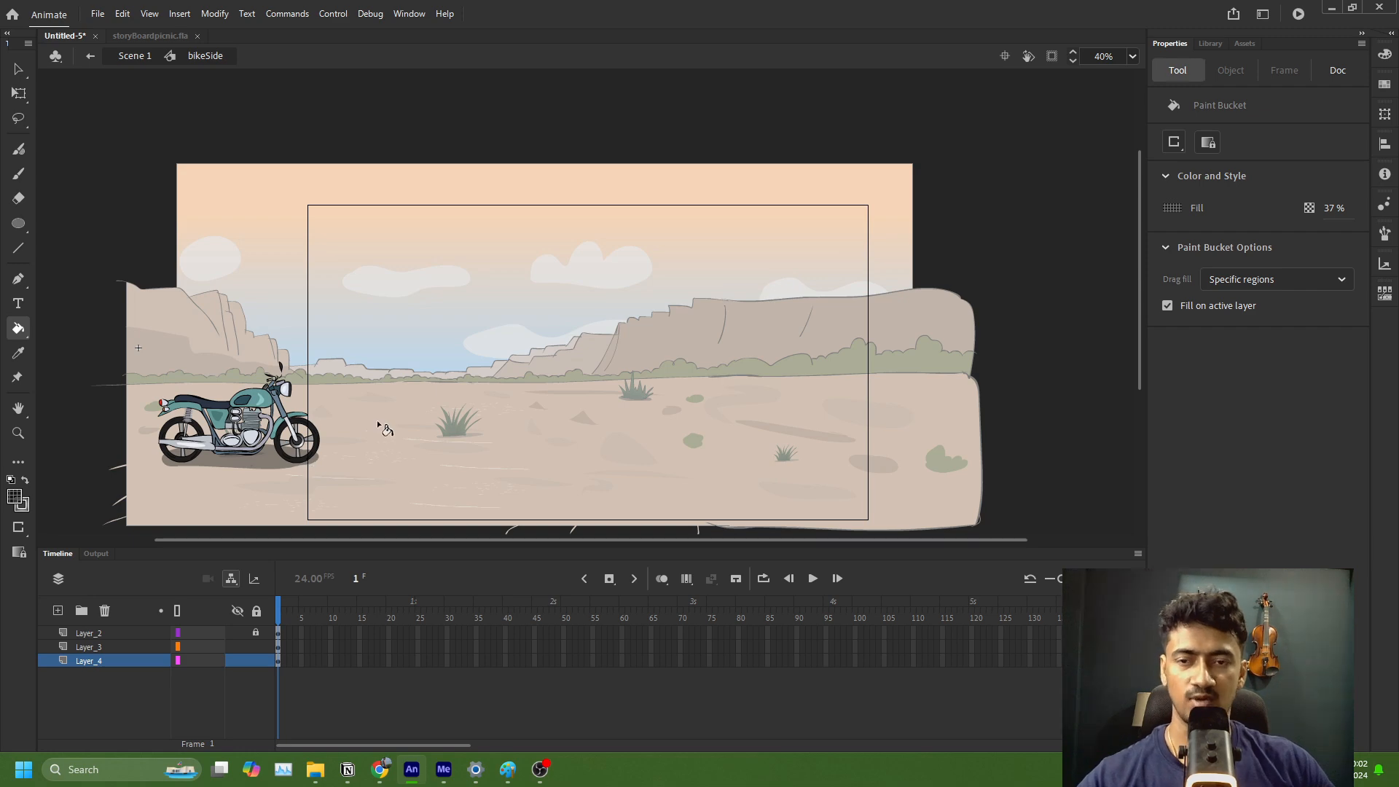
left_click(128, 57)
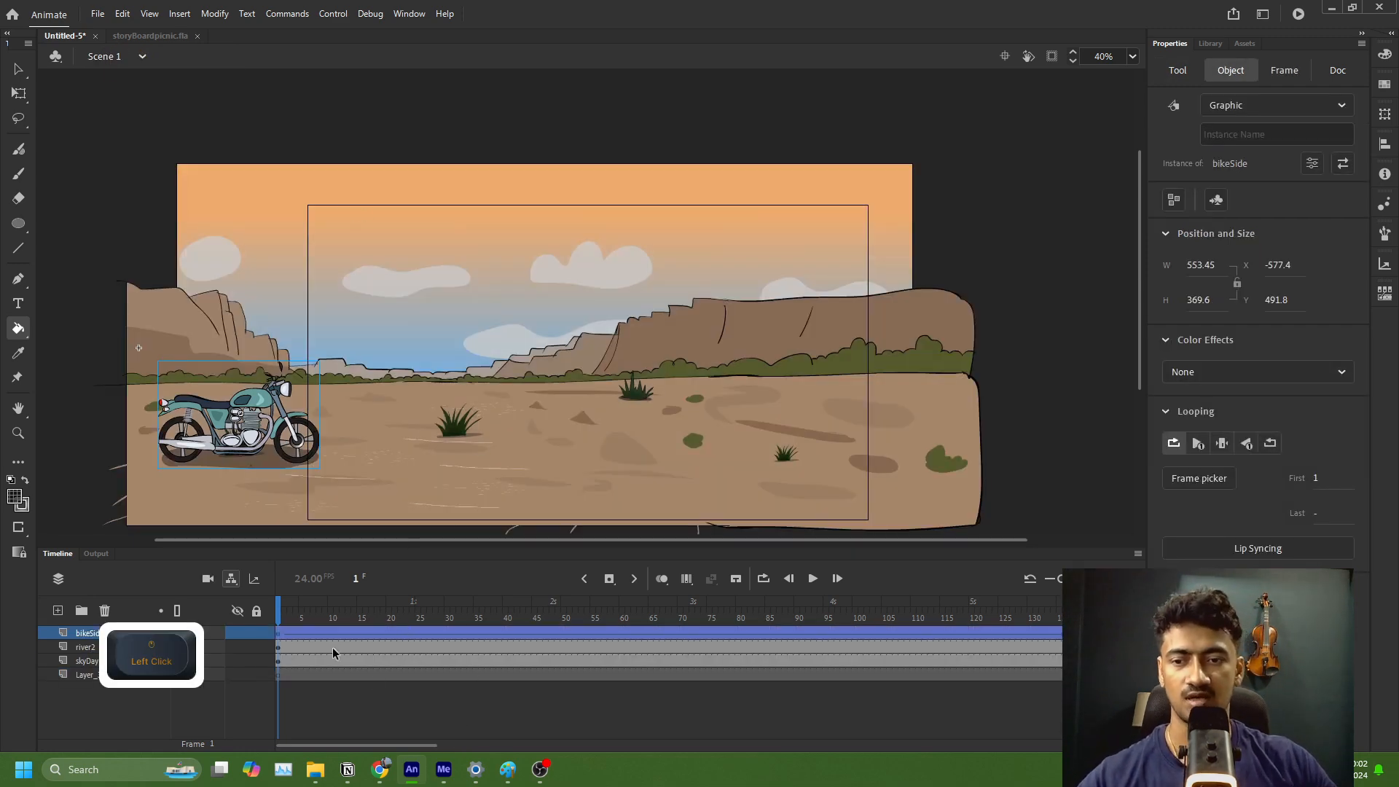
Step: Check the motorcycle's end position at frame 137 and remove the classic tween from the bikeSide layer
left_click_drag(278, 616, 207, 685)
left_click(207, 685)
left_click(1070, 634)
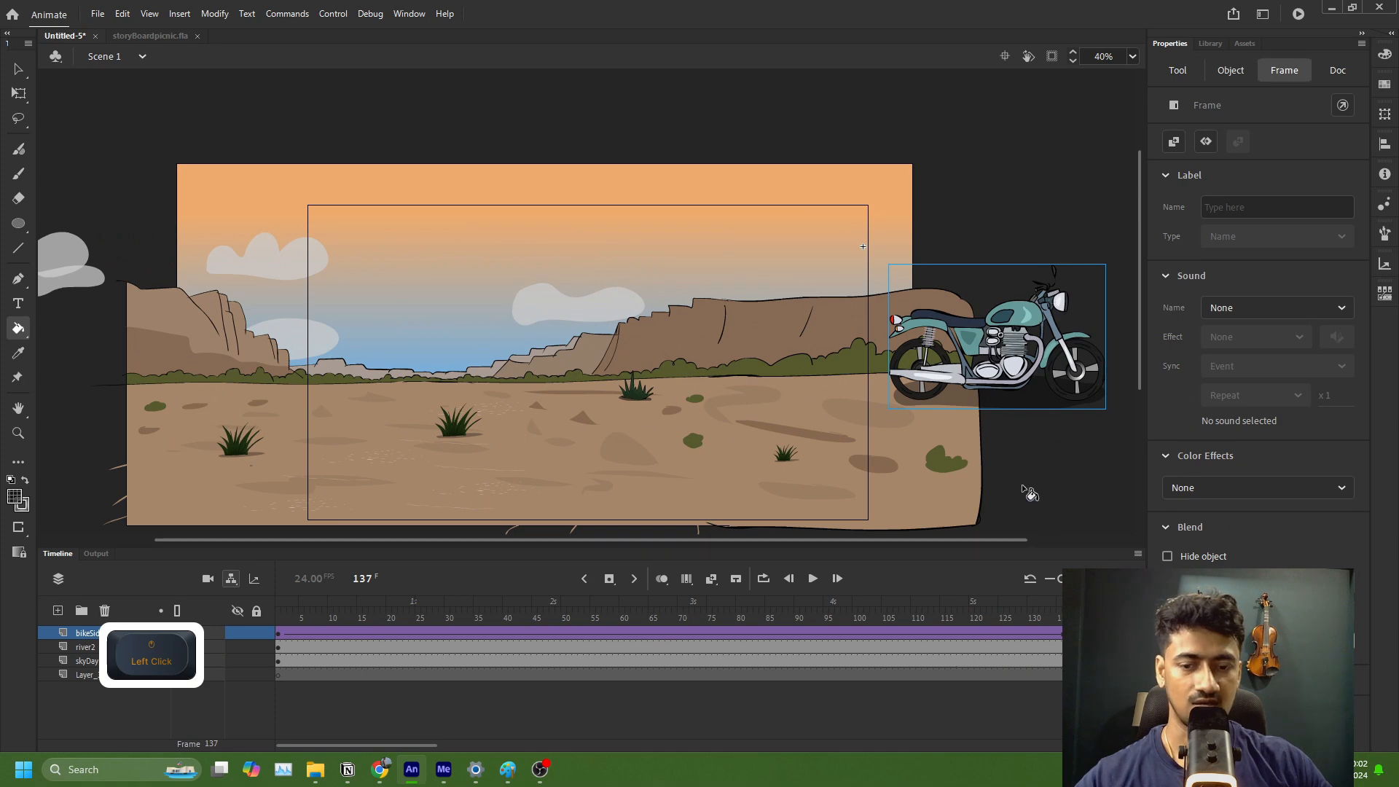
left_click(1006, 632)
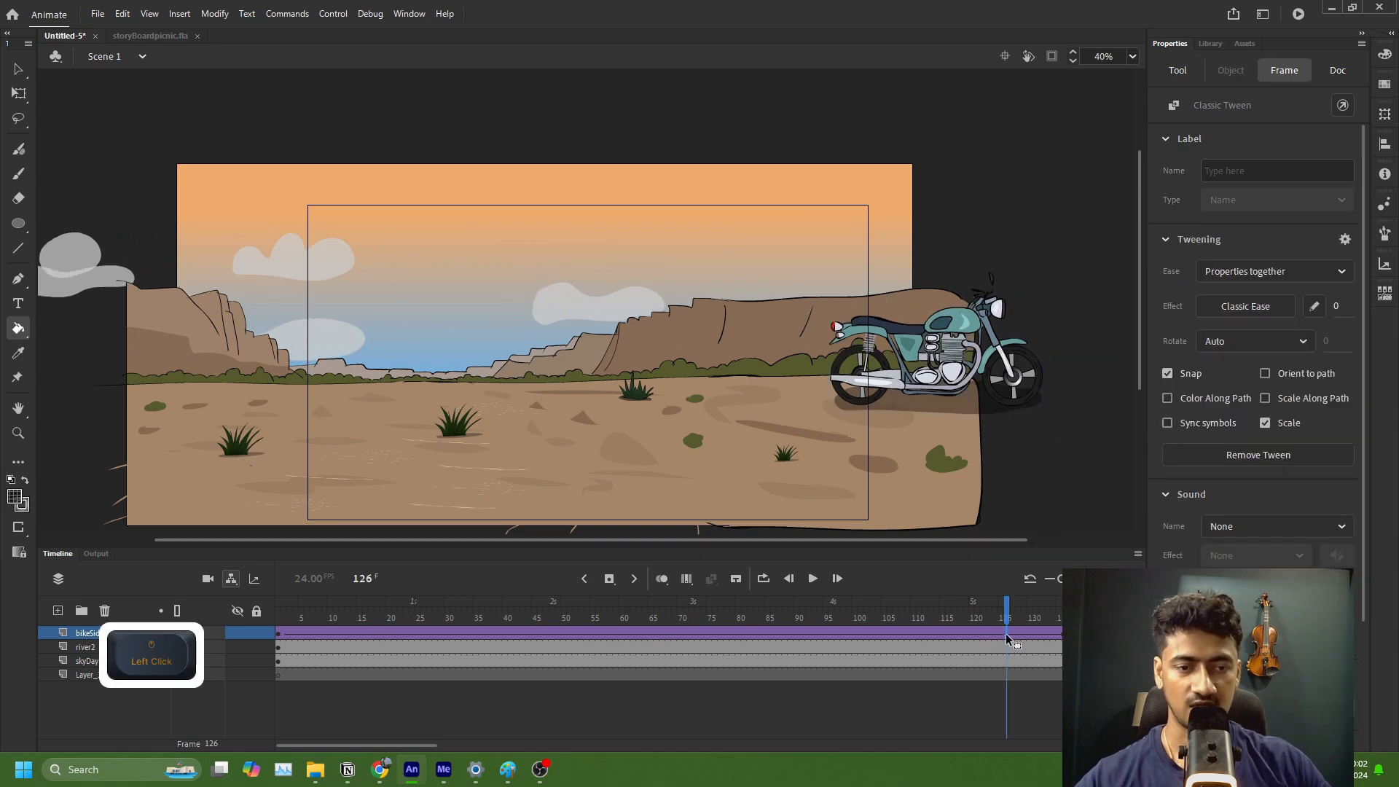
key("c")
Step: Recreate the bikeSide keyframe at frame 137 and move the motorcycle horizontally past the stage's right edge, to about X 1916
left_click(1069, 634)
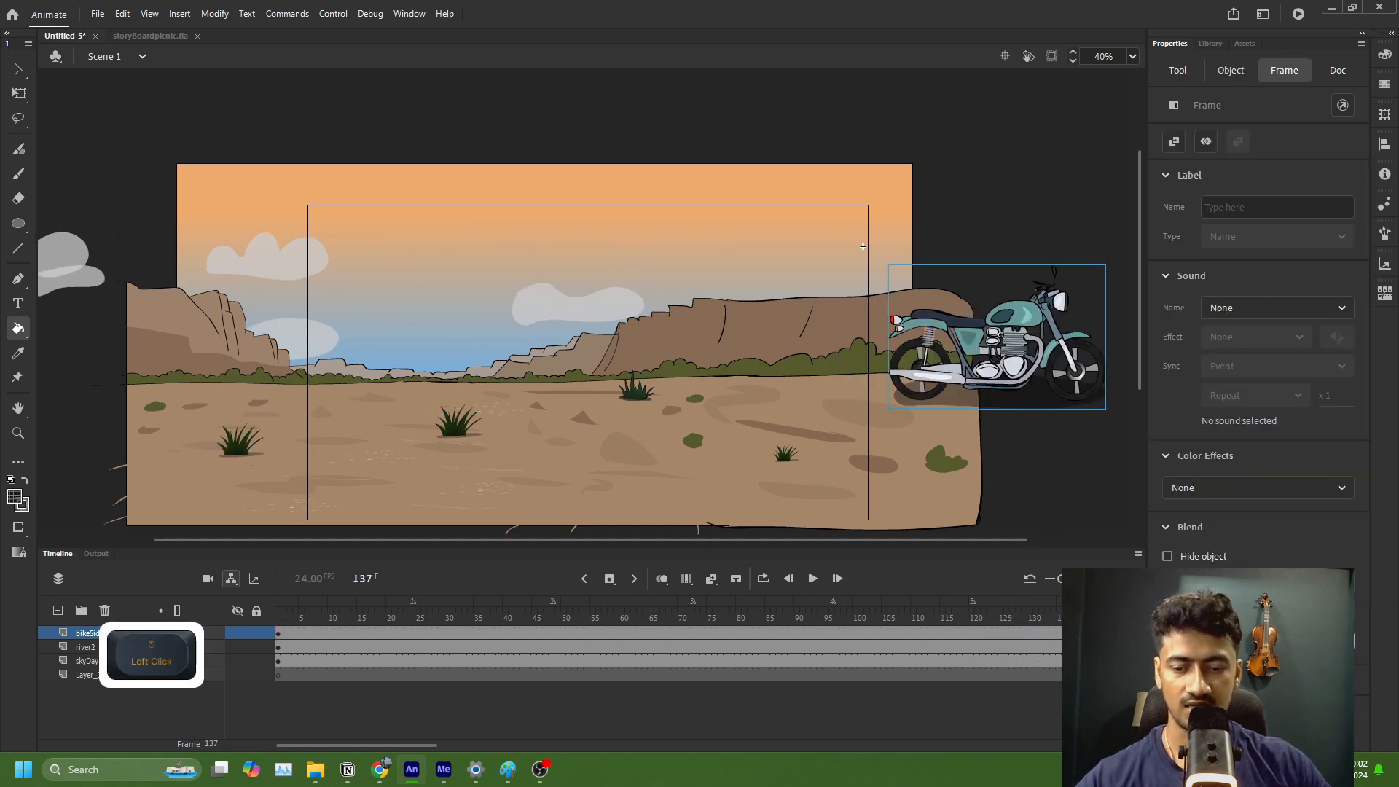
key("x")
left_click(1074, 636)
key("s")
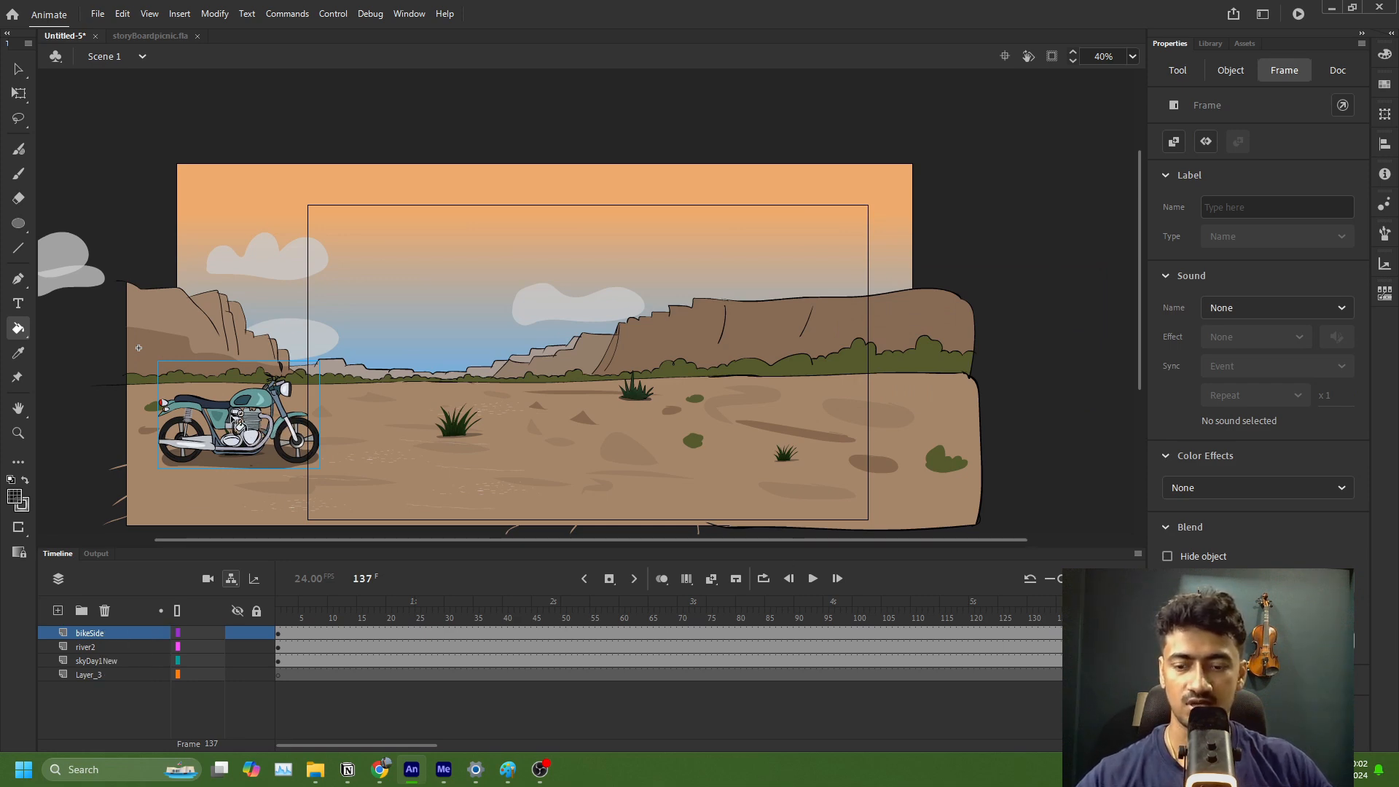
key("q")
left_click_drag(240, 429, 977, 437)
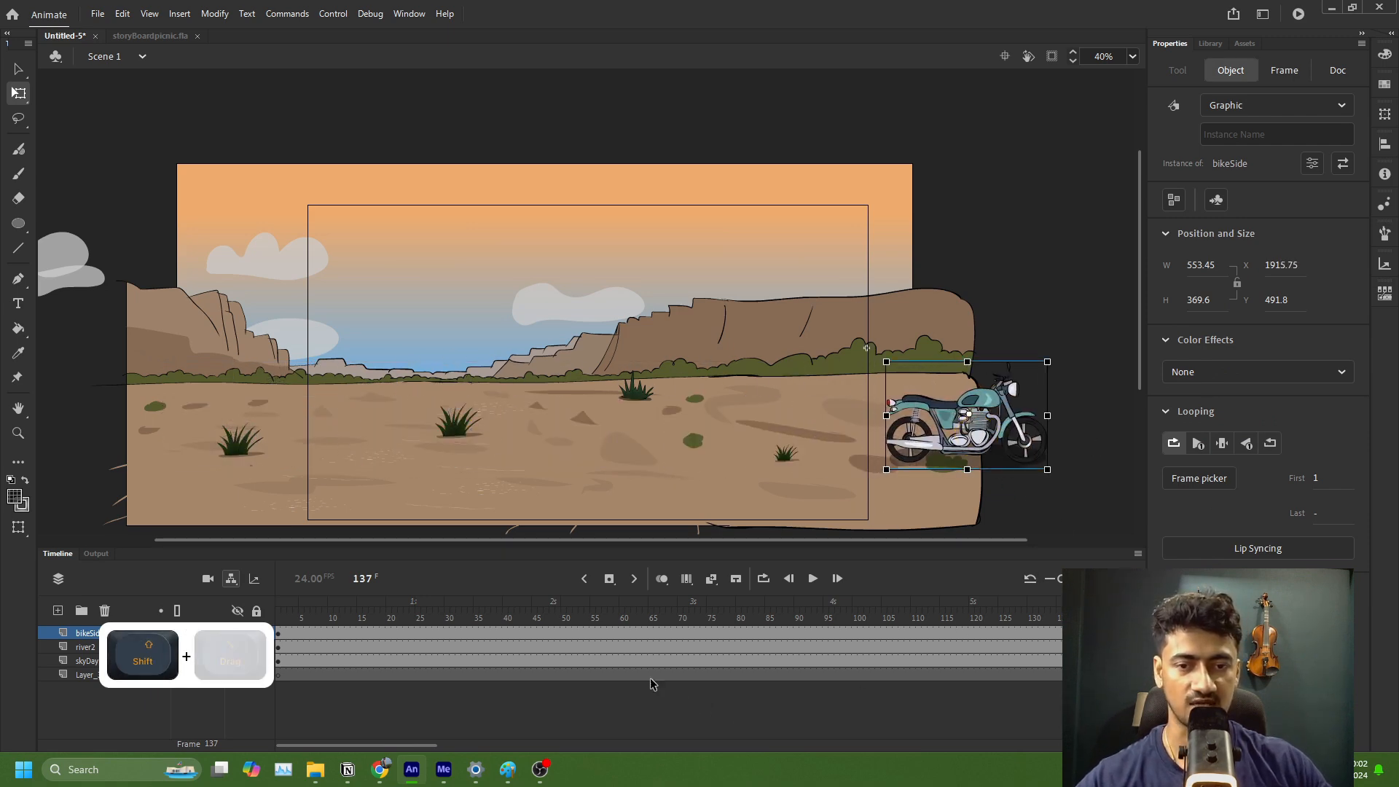
Step: Create a classic tween between the two bikeSide keyframes and scrub through the motion
left_click(571, 633)
right_click(571, 633)
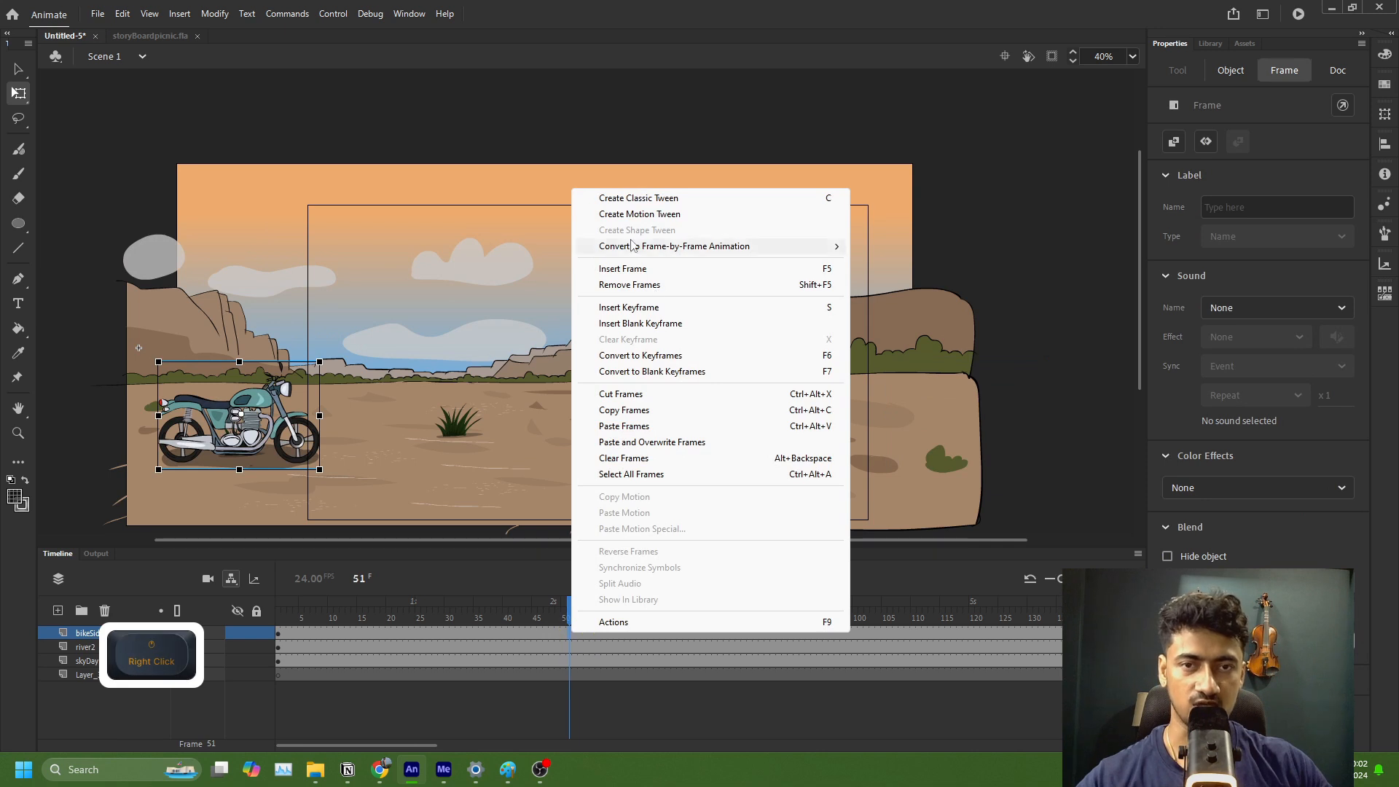
left_click(656, 197)
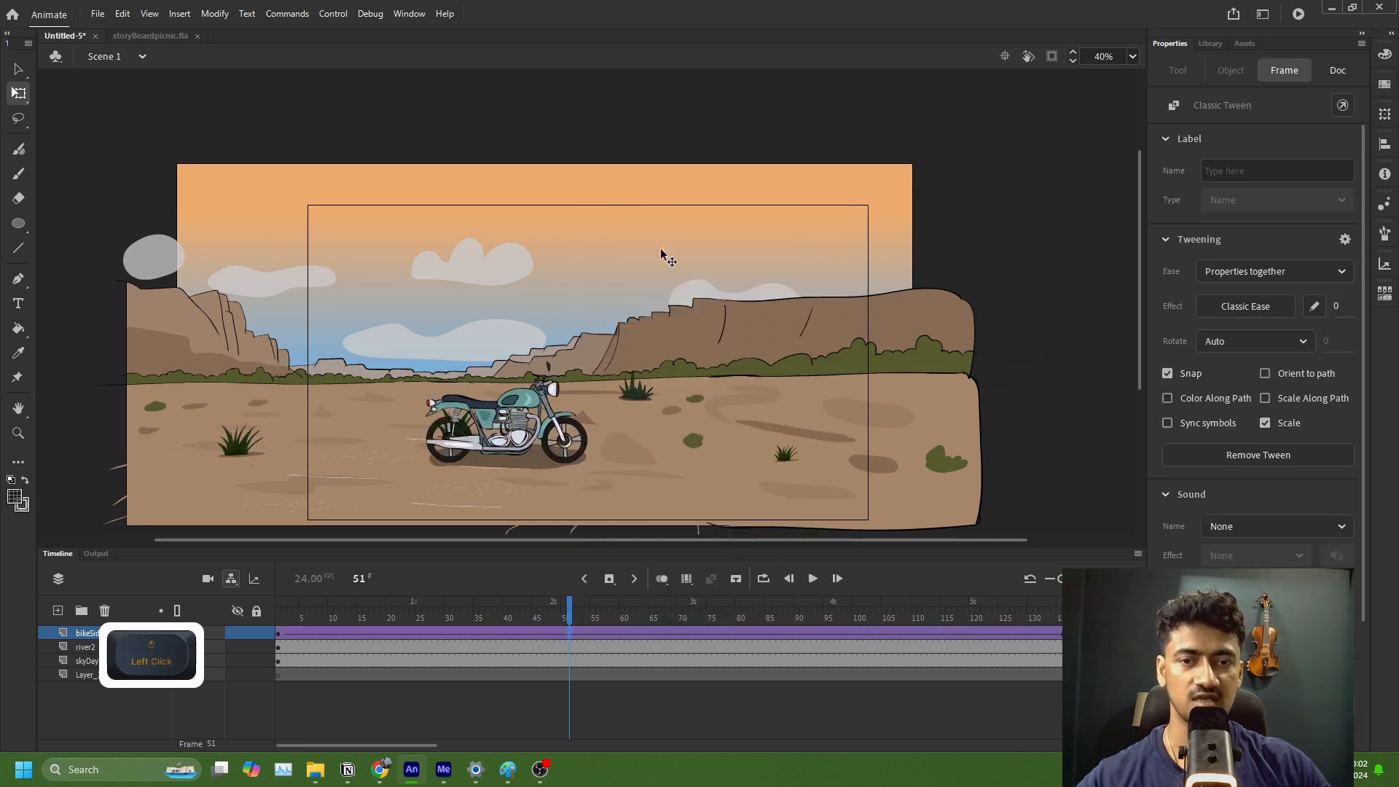
left_click(299, 647)
left_click_drag(300, 610, 327, 659)
Step: Apply the Quad Ease-In-Out effect to the motorcycle's classic tween
left_click(472, 633)
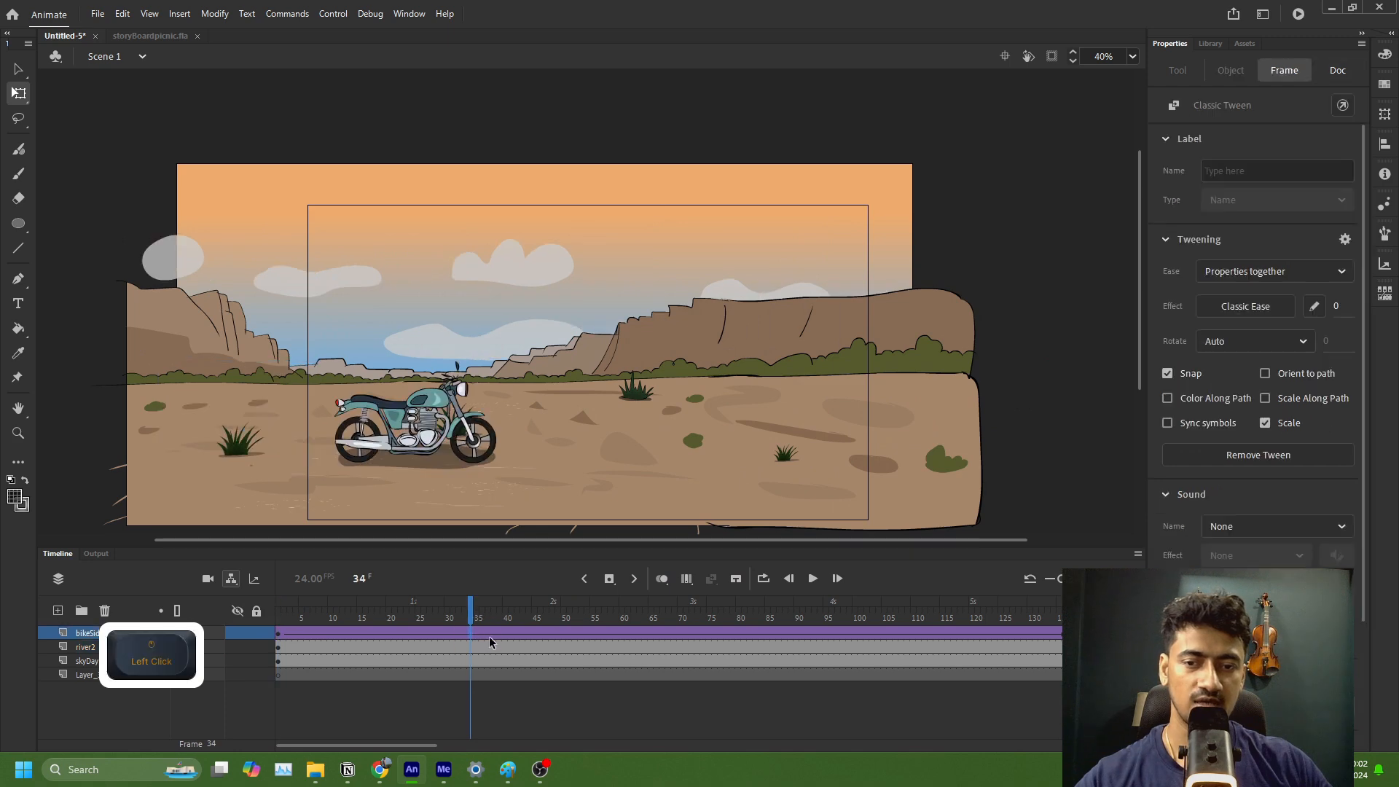
left_click(495, 636)
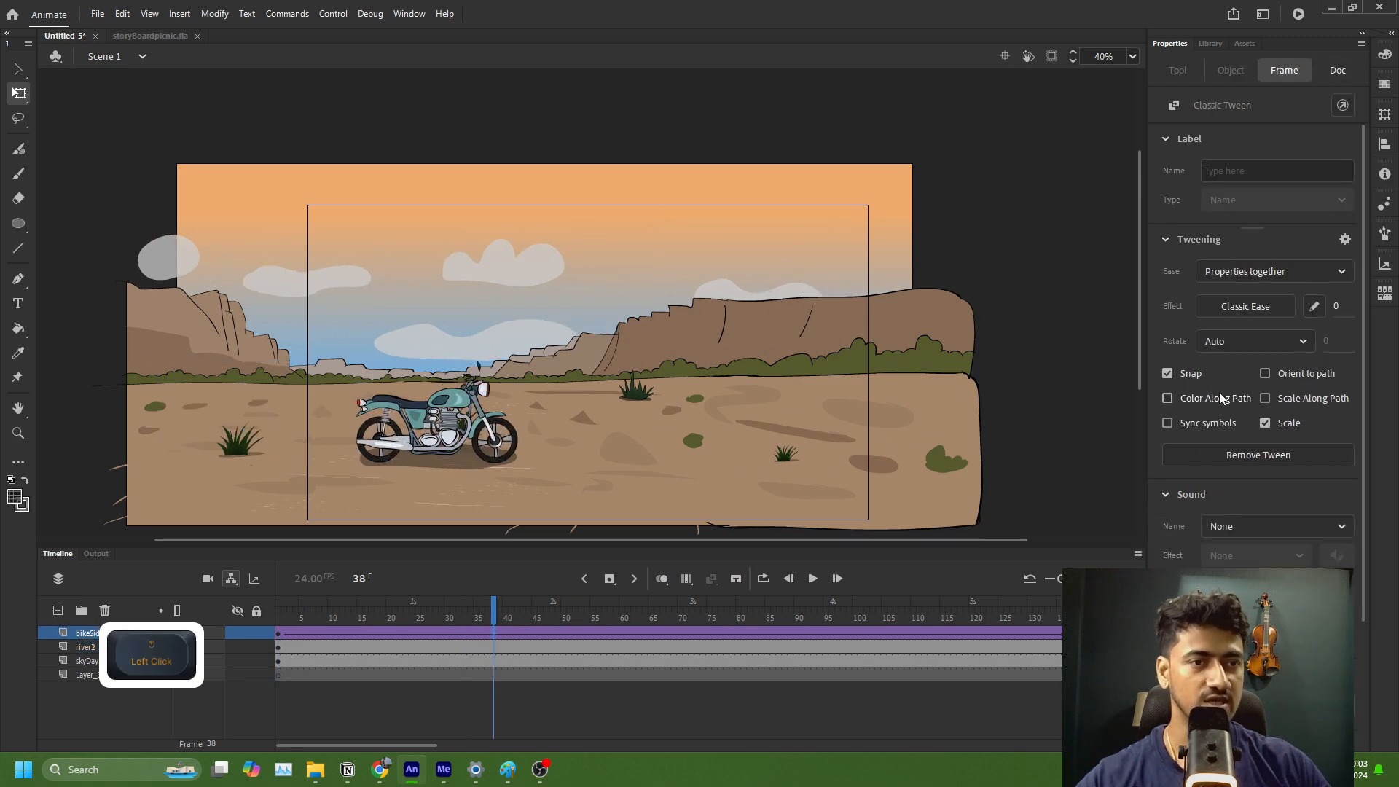
left_click(1217, 307)
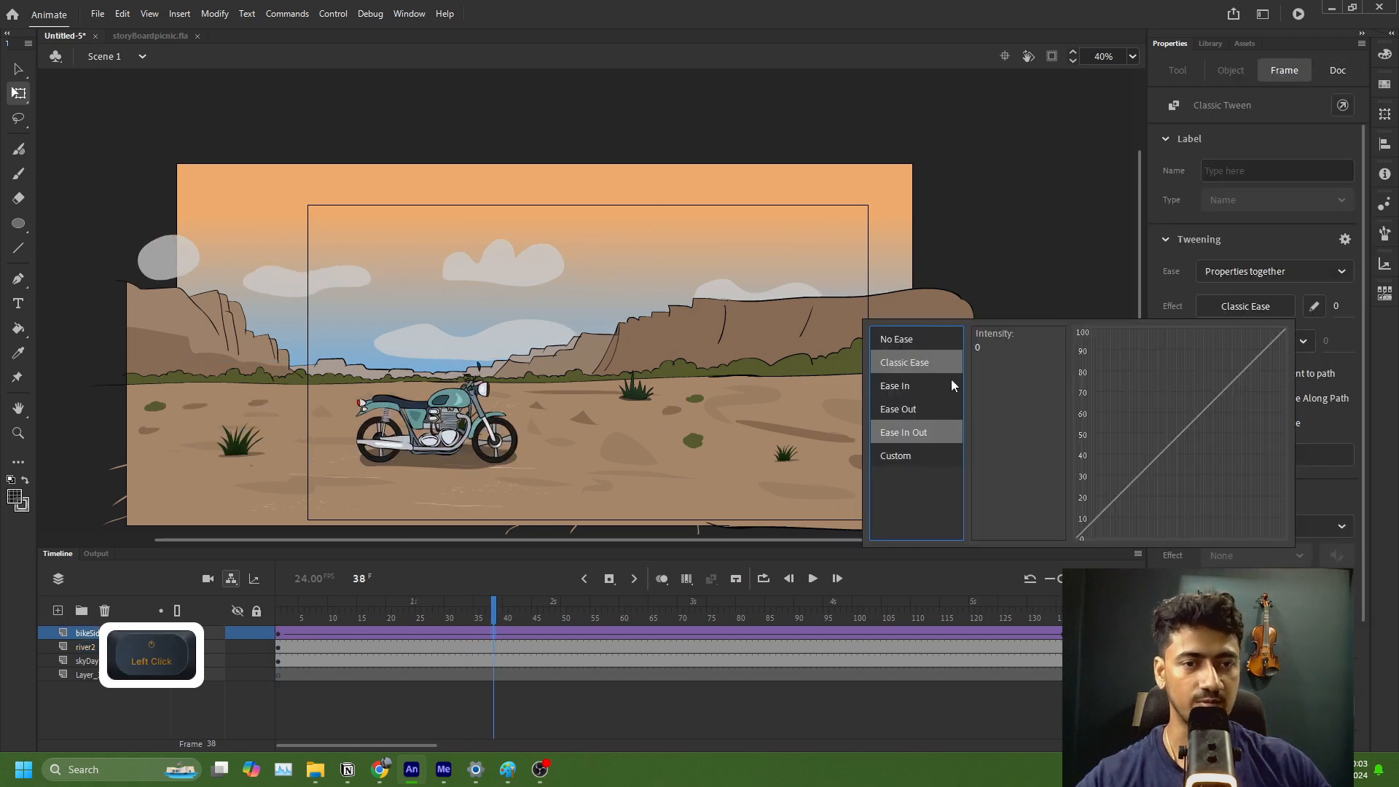
mouse_move(903, 434)
left_click(1008, 339)
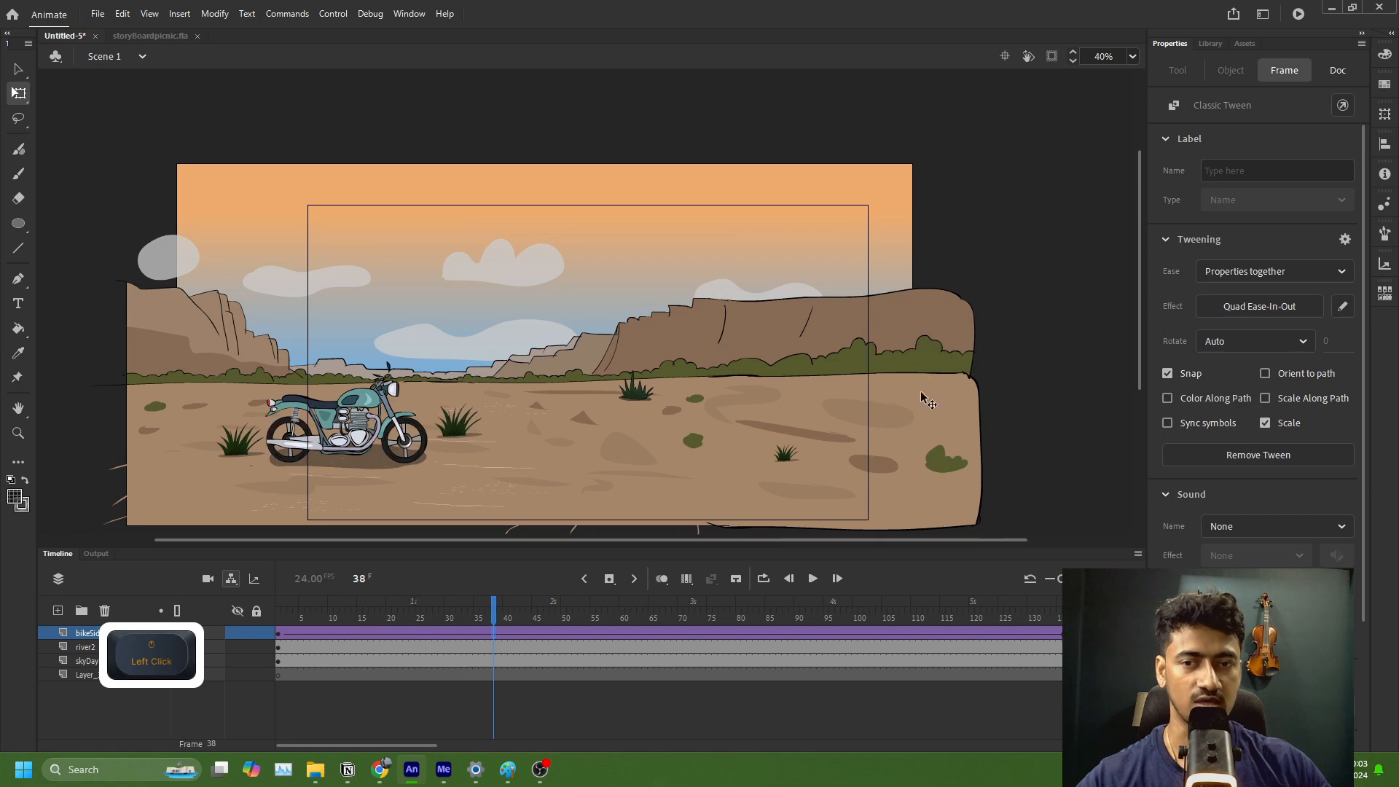
Step: Return to frame 1, test the movie to watch the motorcycle drive across, and close the preview
left_click(309, 647)
left_click_drag(308, 609, 236, 669)
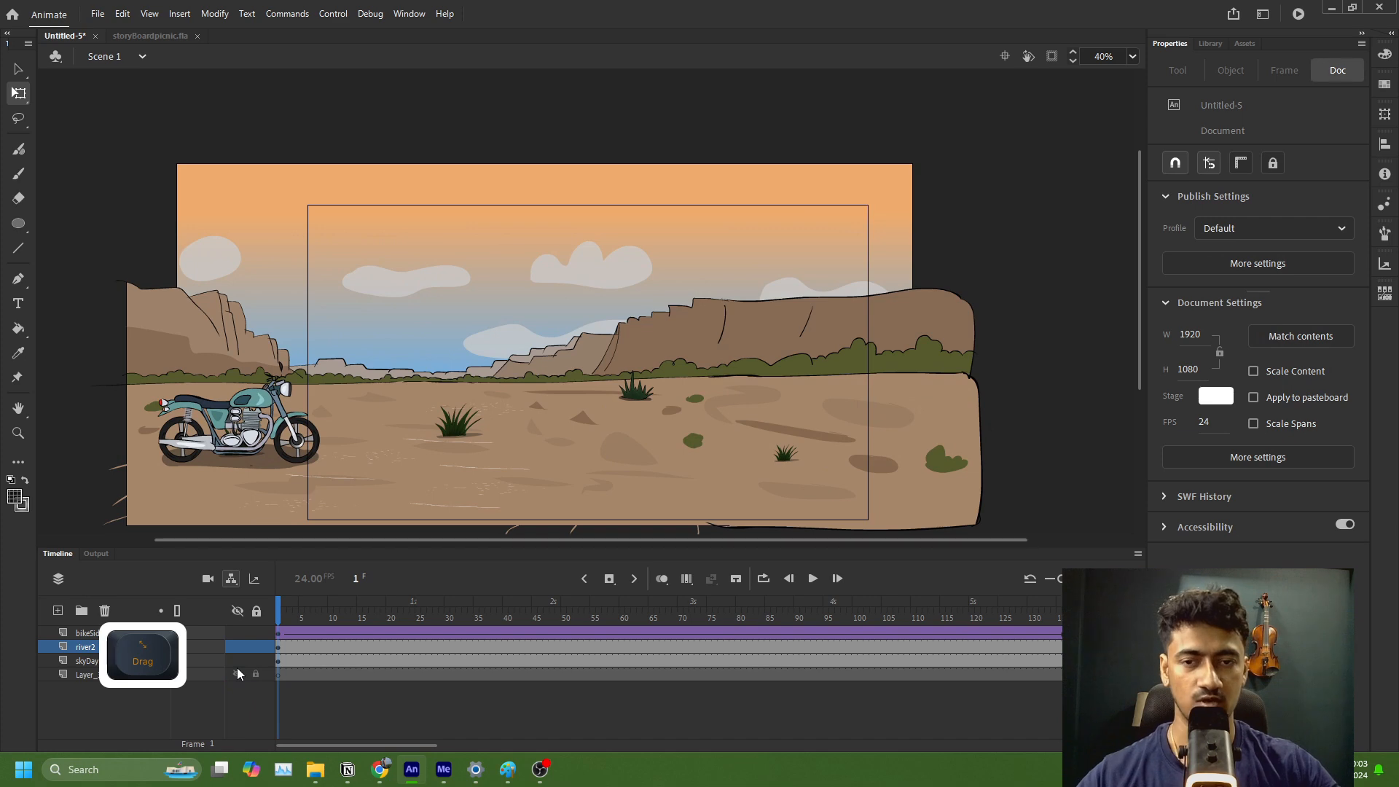
key("ctrl")
key("ctrl+Return")
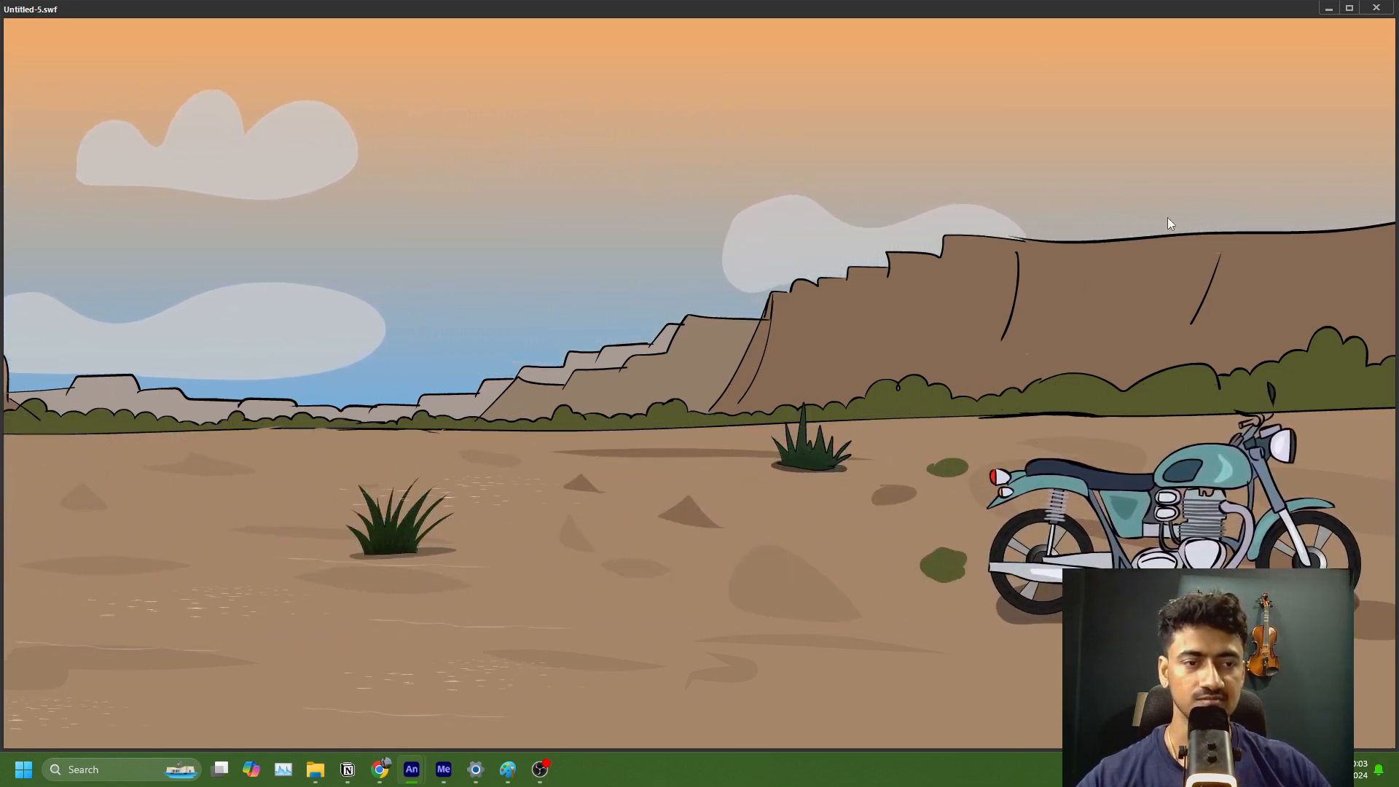
left_click(1377, 8)
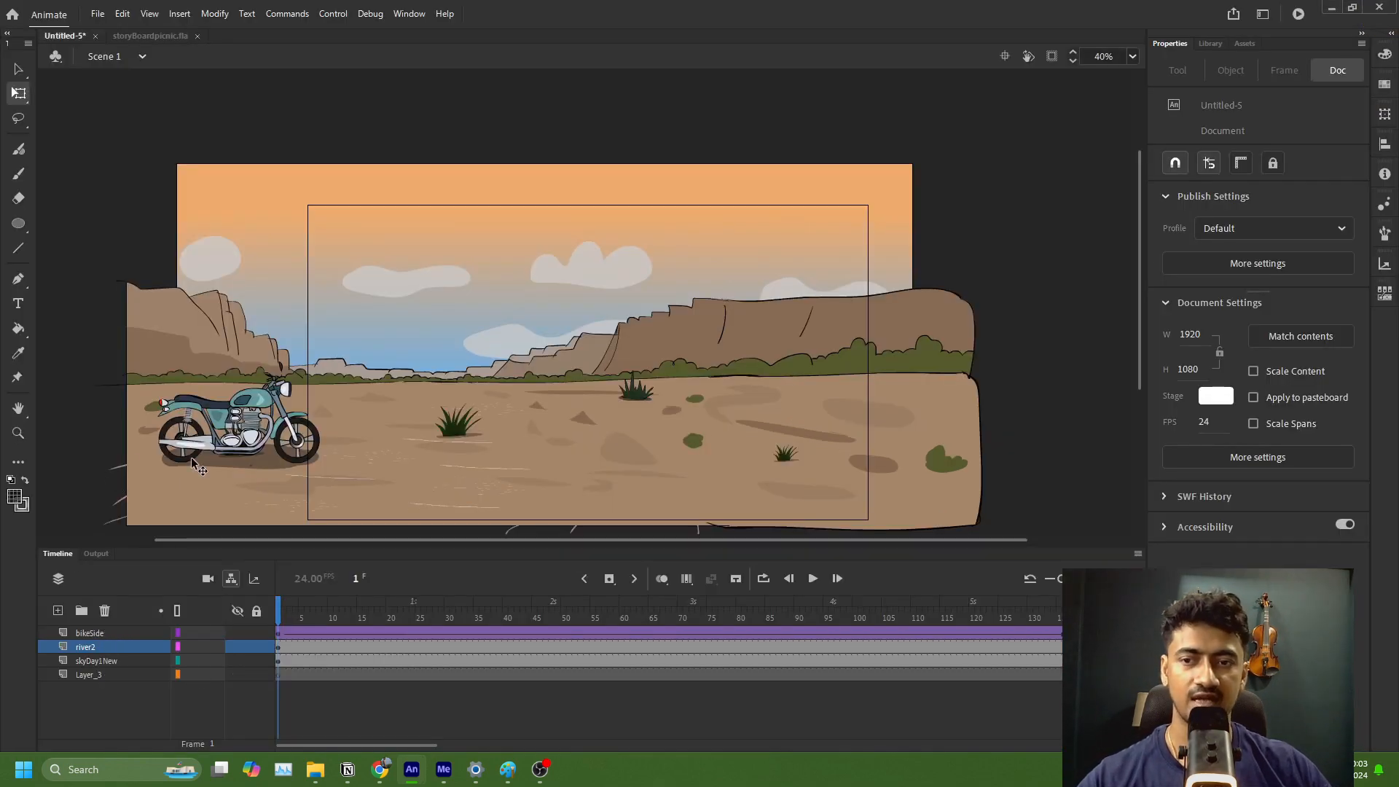
Step: Remove the bikeSide layer's classic tween and move the motorcycle horizontally onto the stage, to about X -8, at frame 30
left_click(450, 642)
key("c")
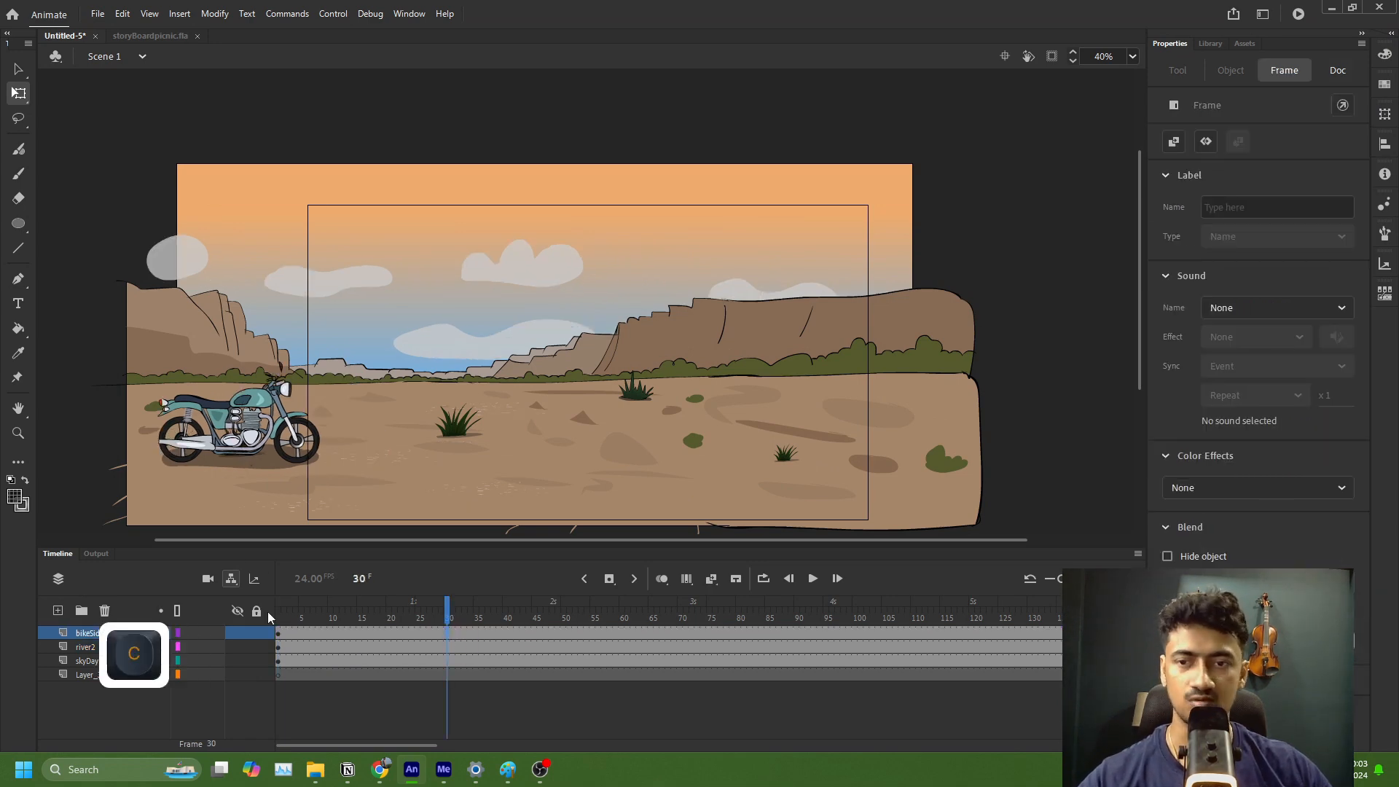
left_click(219, 444)
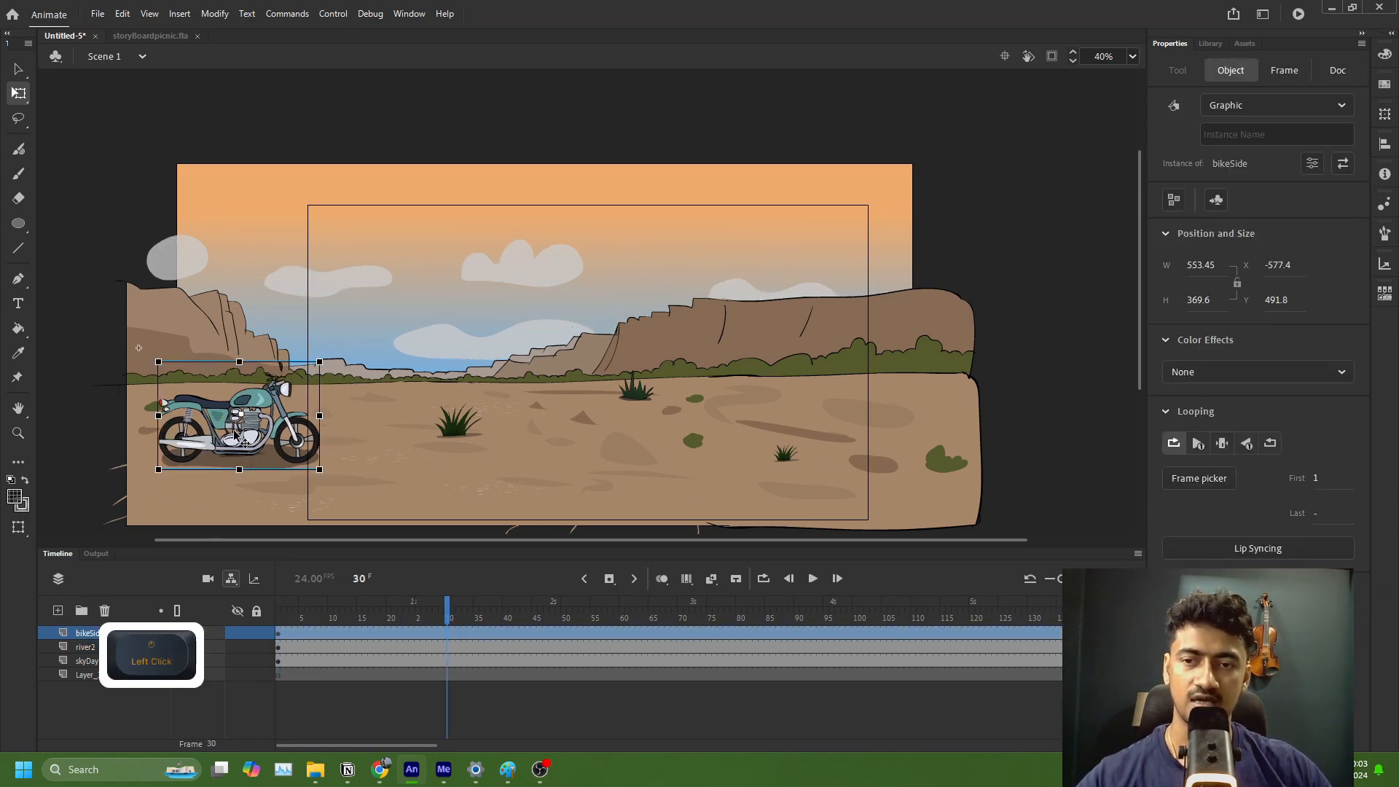
left_click_drag(236, 443, 400, 438)
Step: Set the motorcycle instance's looping to single frame
left_click(431, 442)
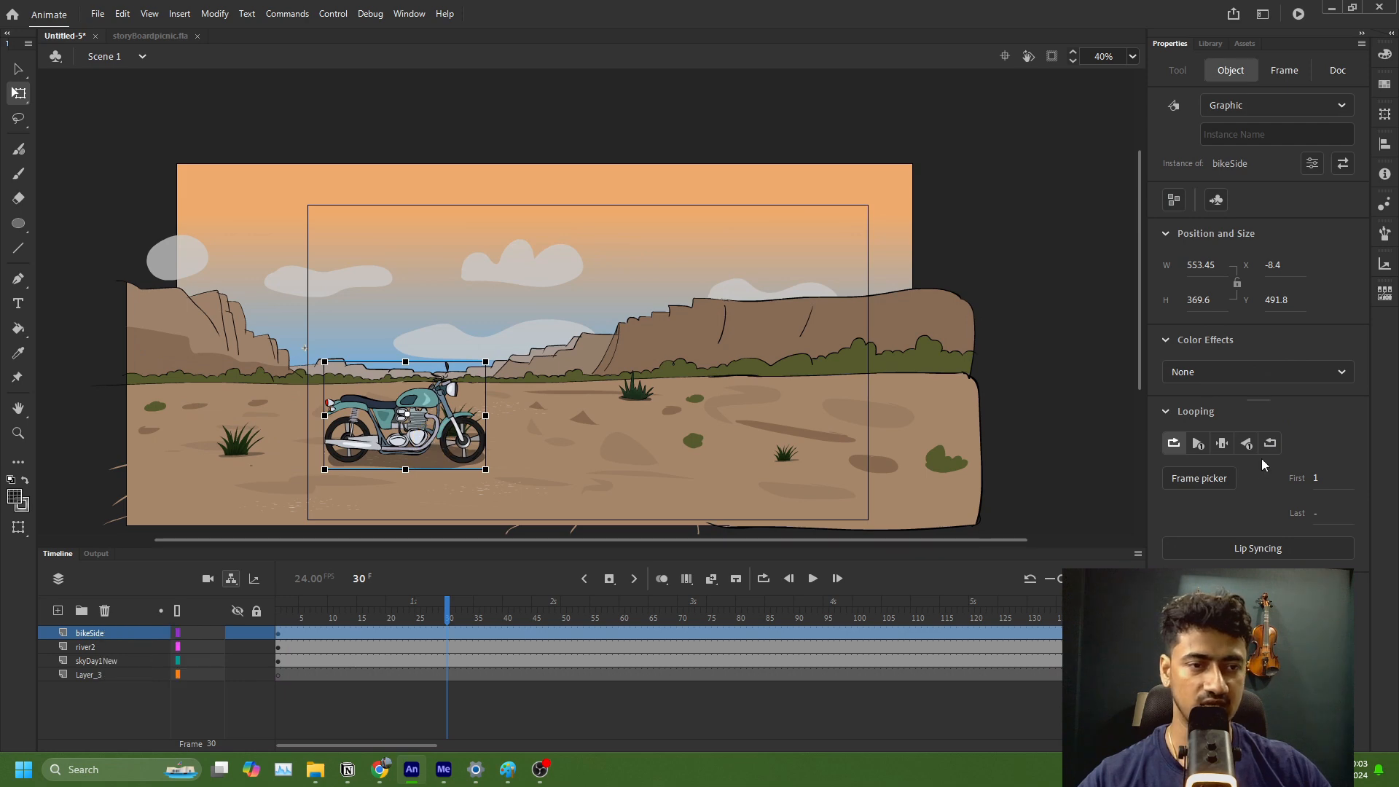
left_click(1223, 446)
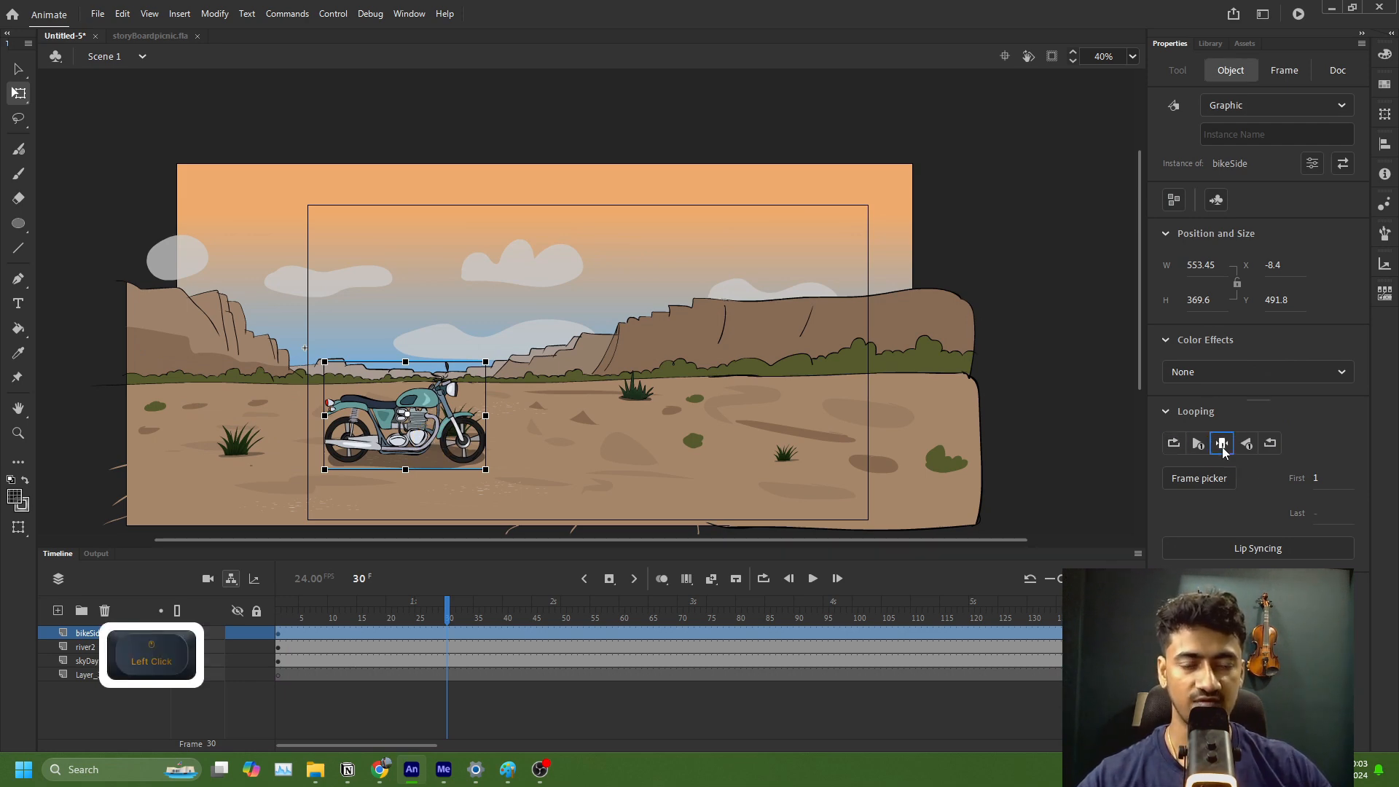
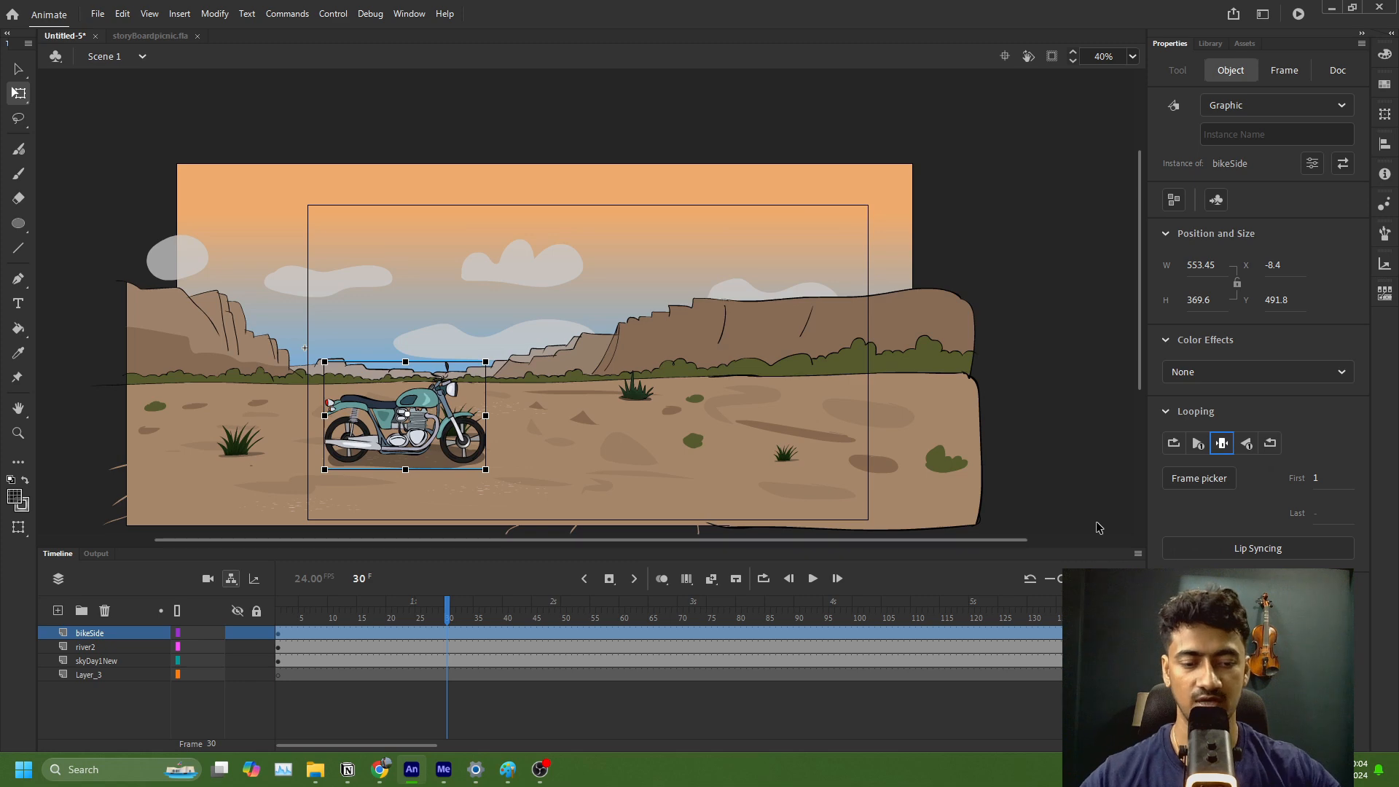
Step: Test the movie to check the wheels of the stationary motorcycle, close the preview, and deselect the motorcycle
key("ctrl+Return")
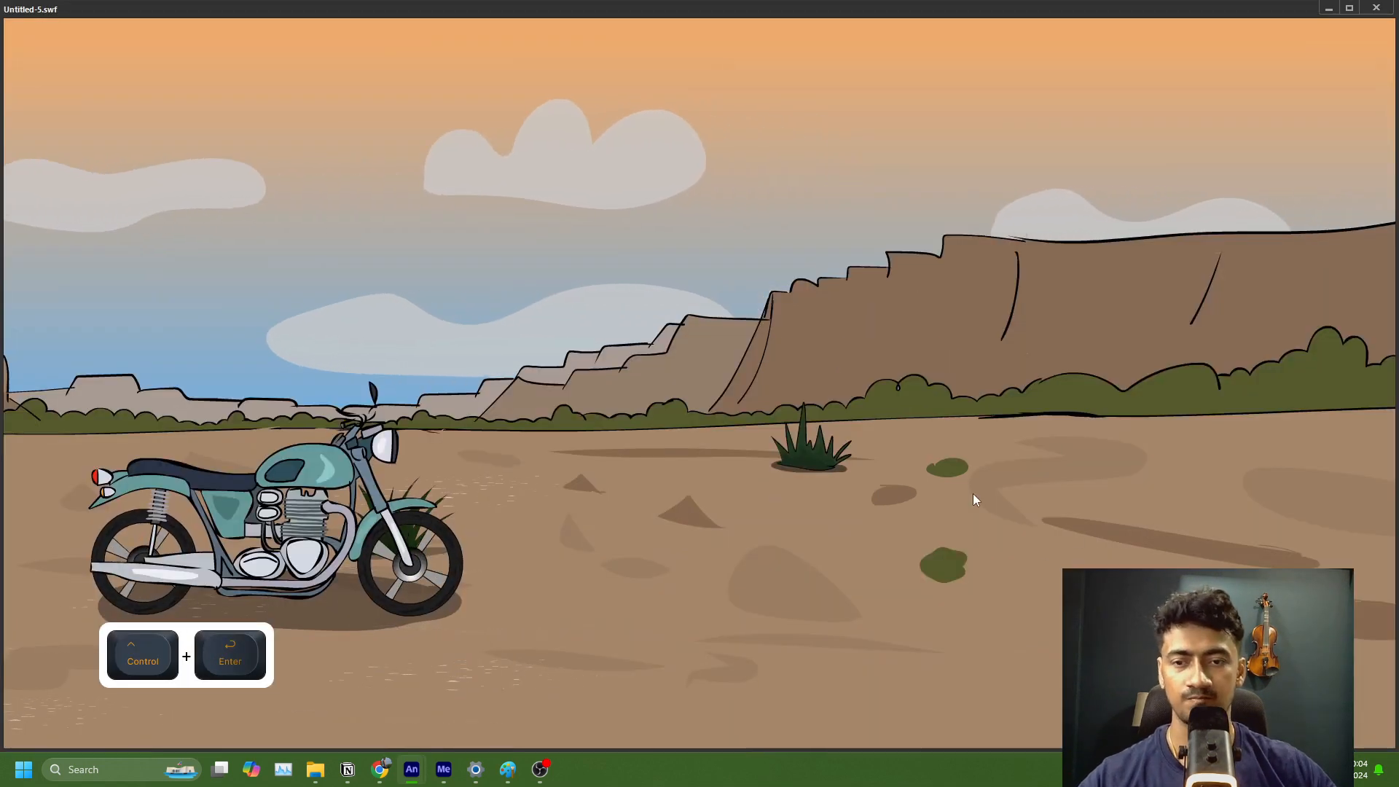
left_click(1375, 9)
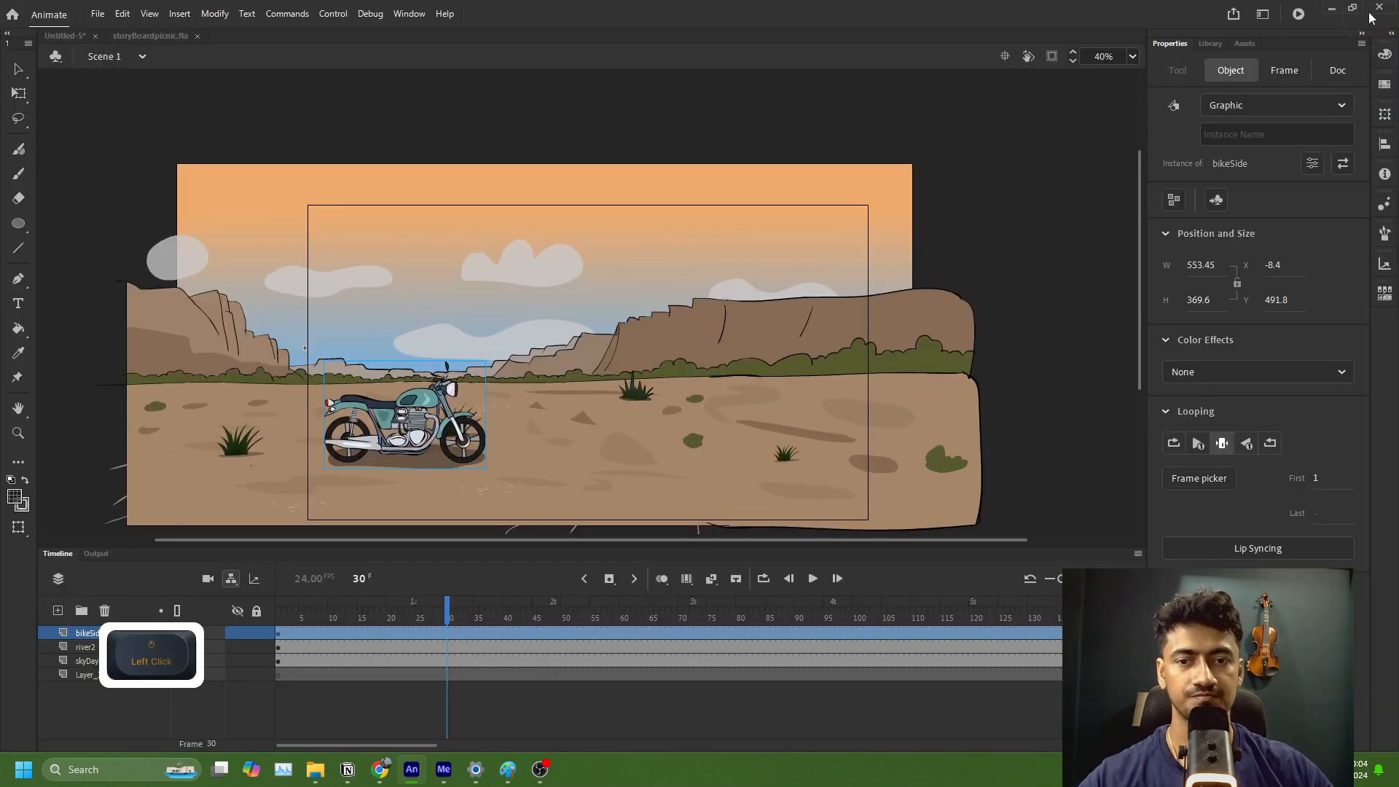
key("q")
left_click(1031, 281)
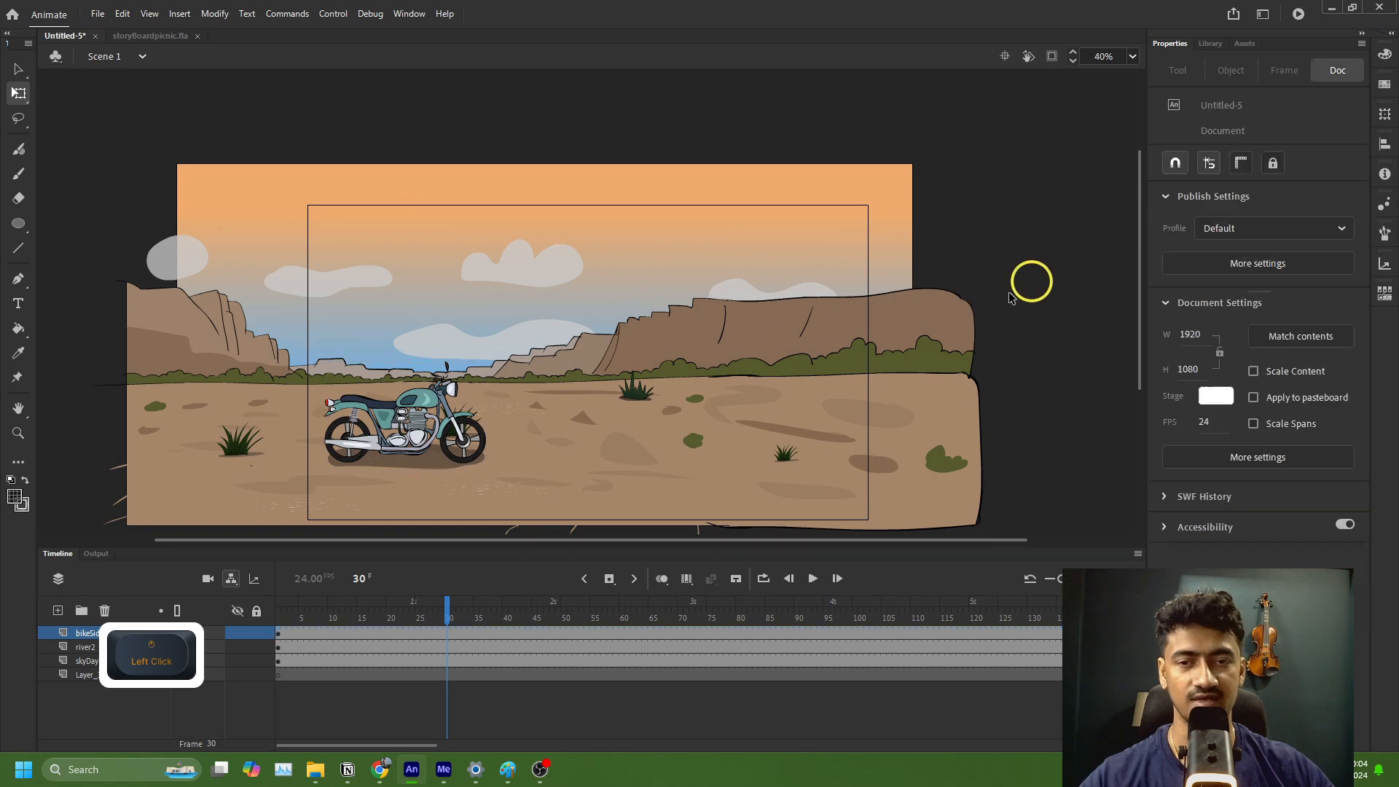
Step: Inside the bikeSide symbol, change the front and rear wheel instances to Graphic and return to Scene 1
left_click(475, 456)
double_click(475, 456)
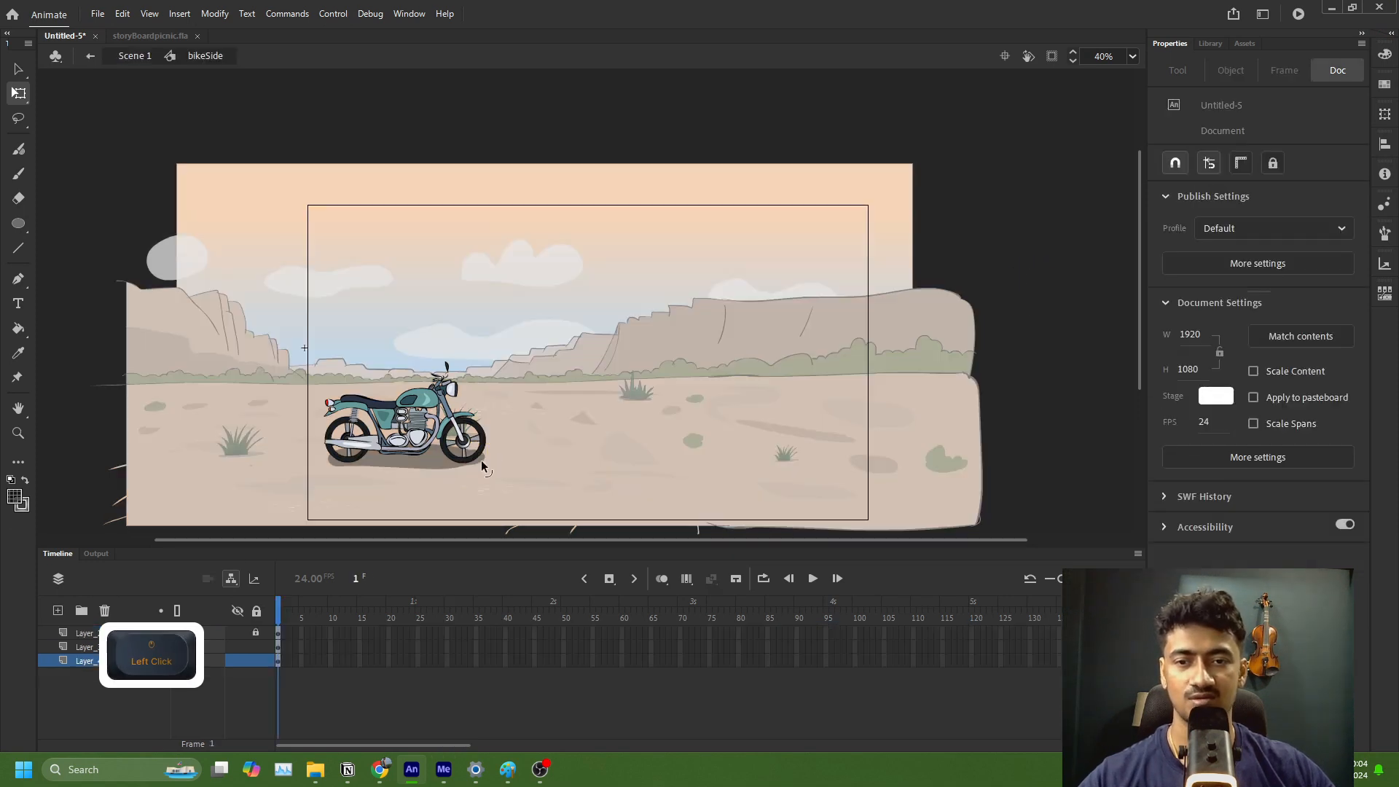
left_click(479, 458)
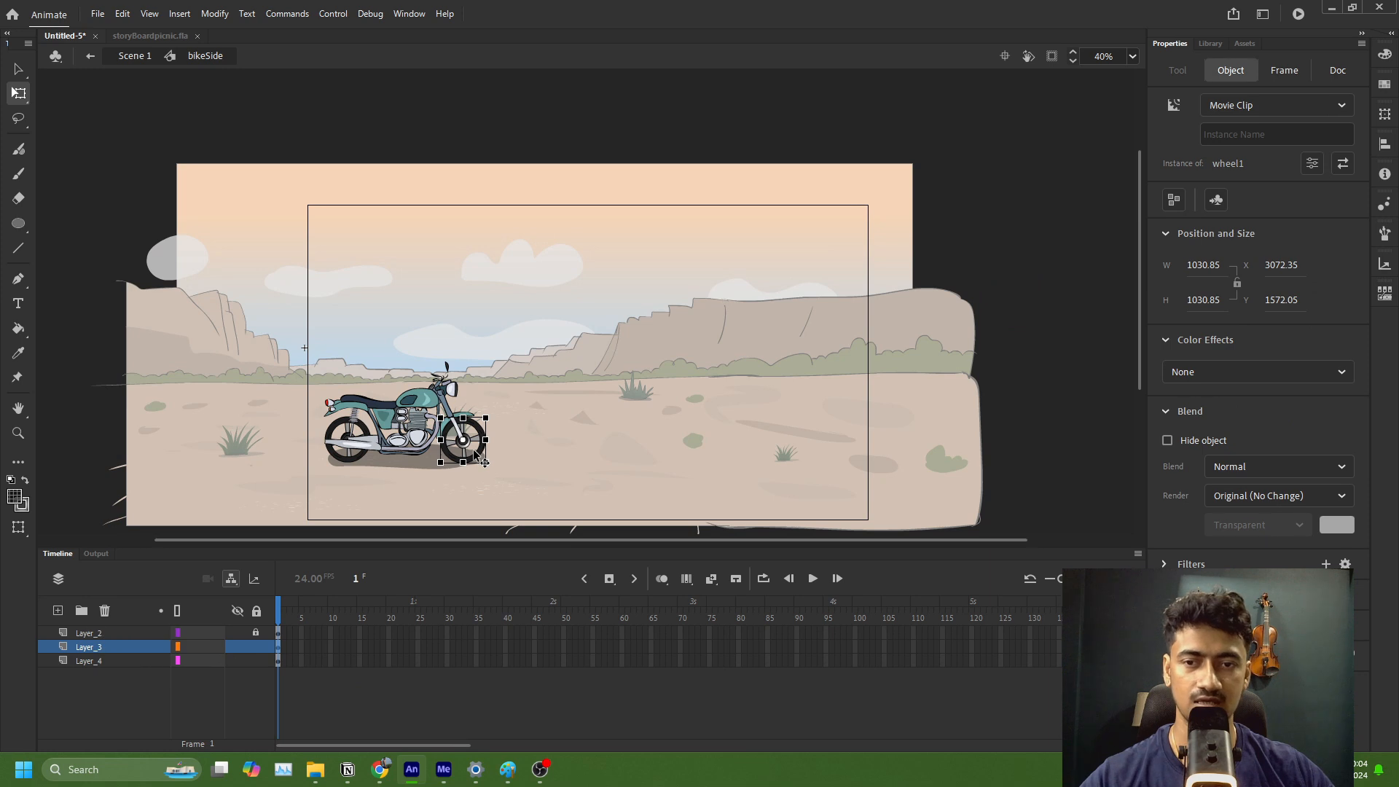
left_click(478, 457)
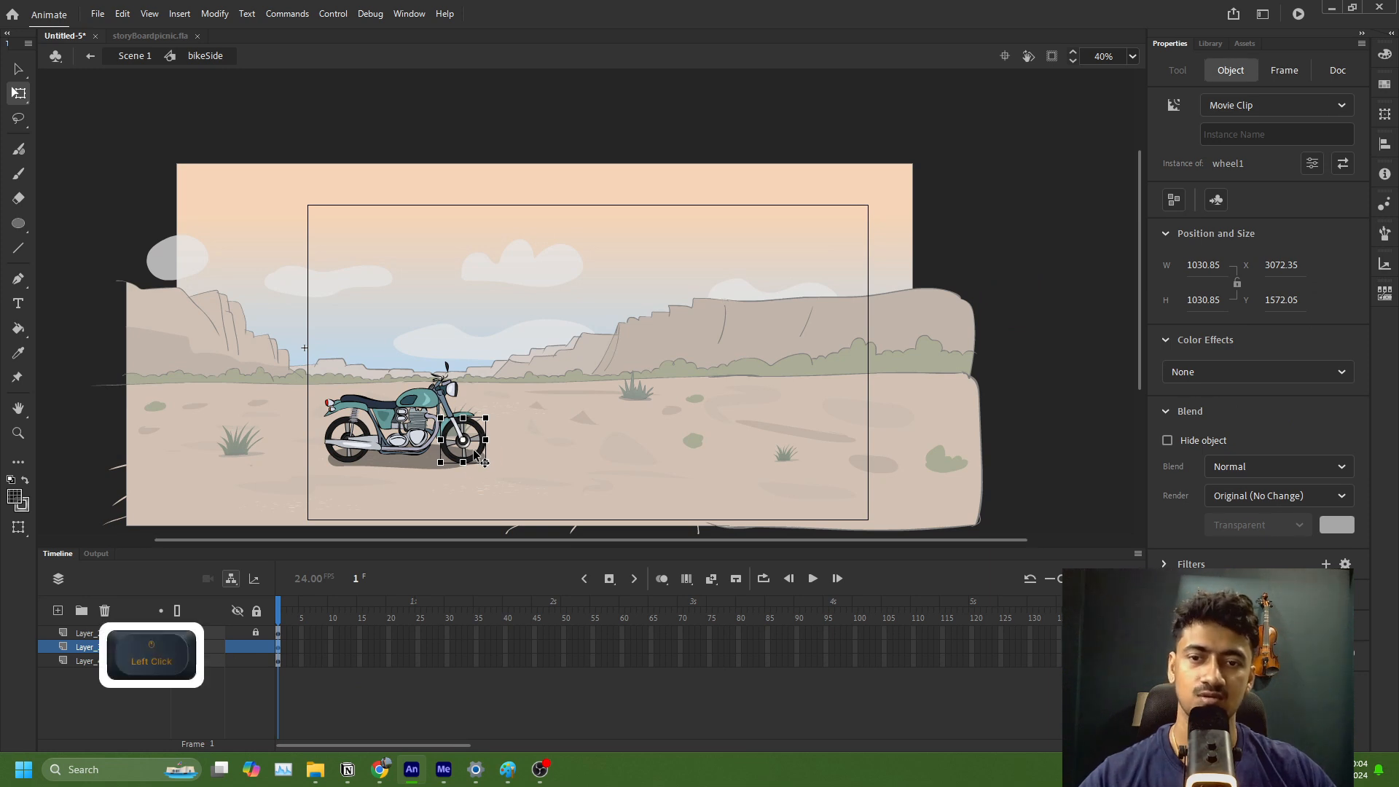
left_click(1241, 108)
left_click(1231, 175)
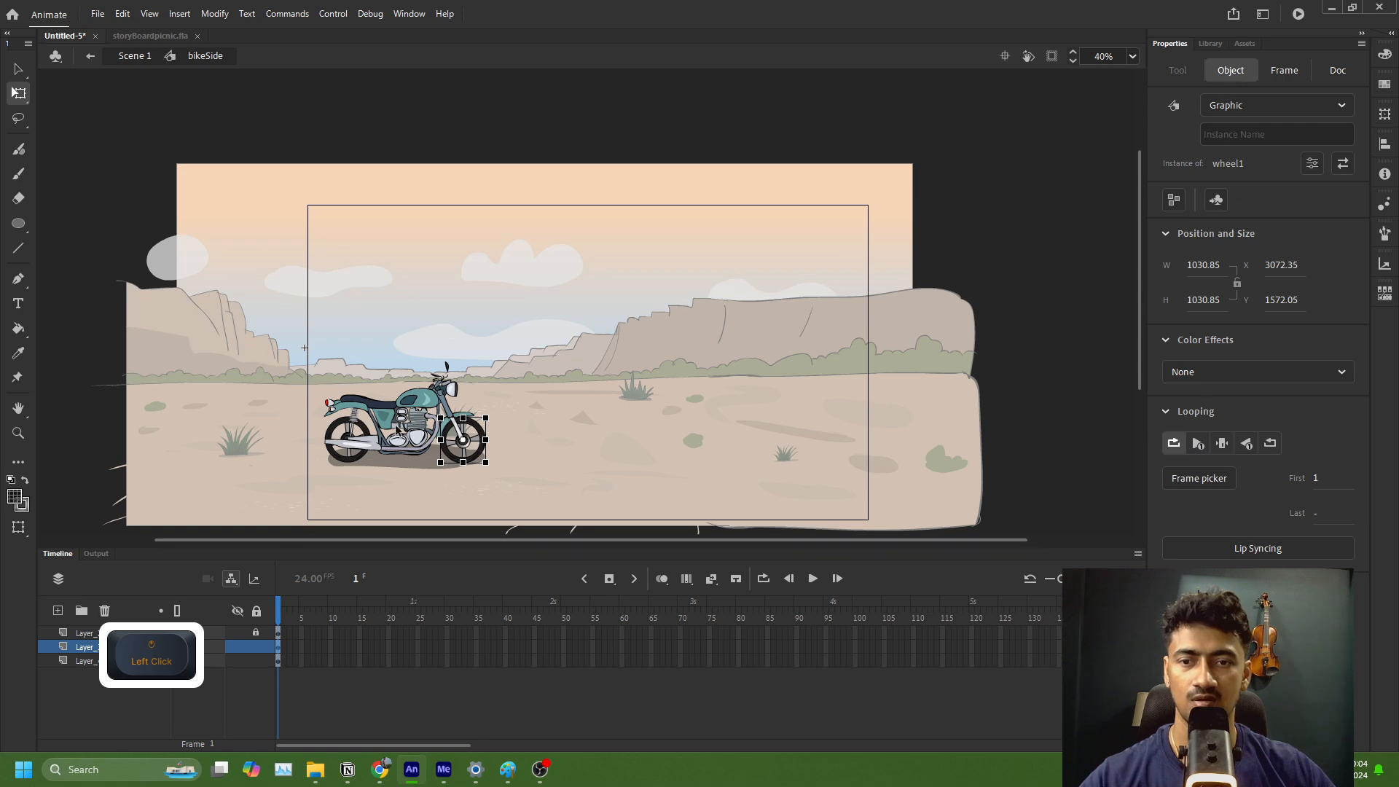
left_click(341, 459)
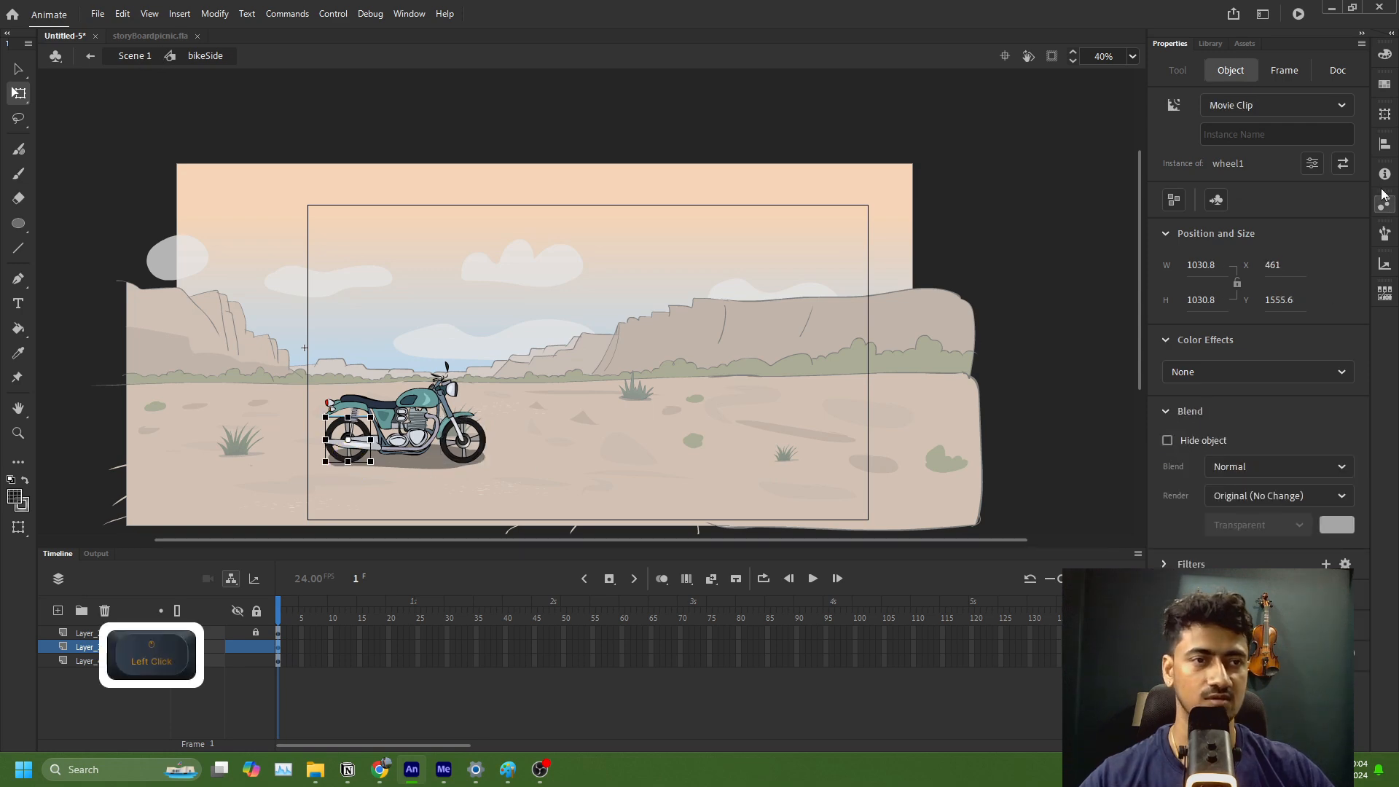
left_click(1252, 106)
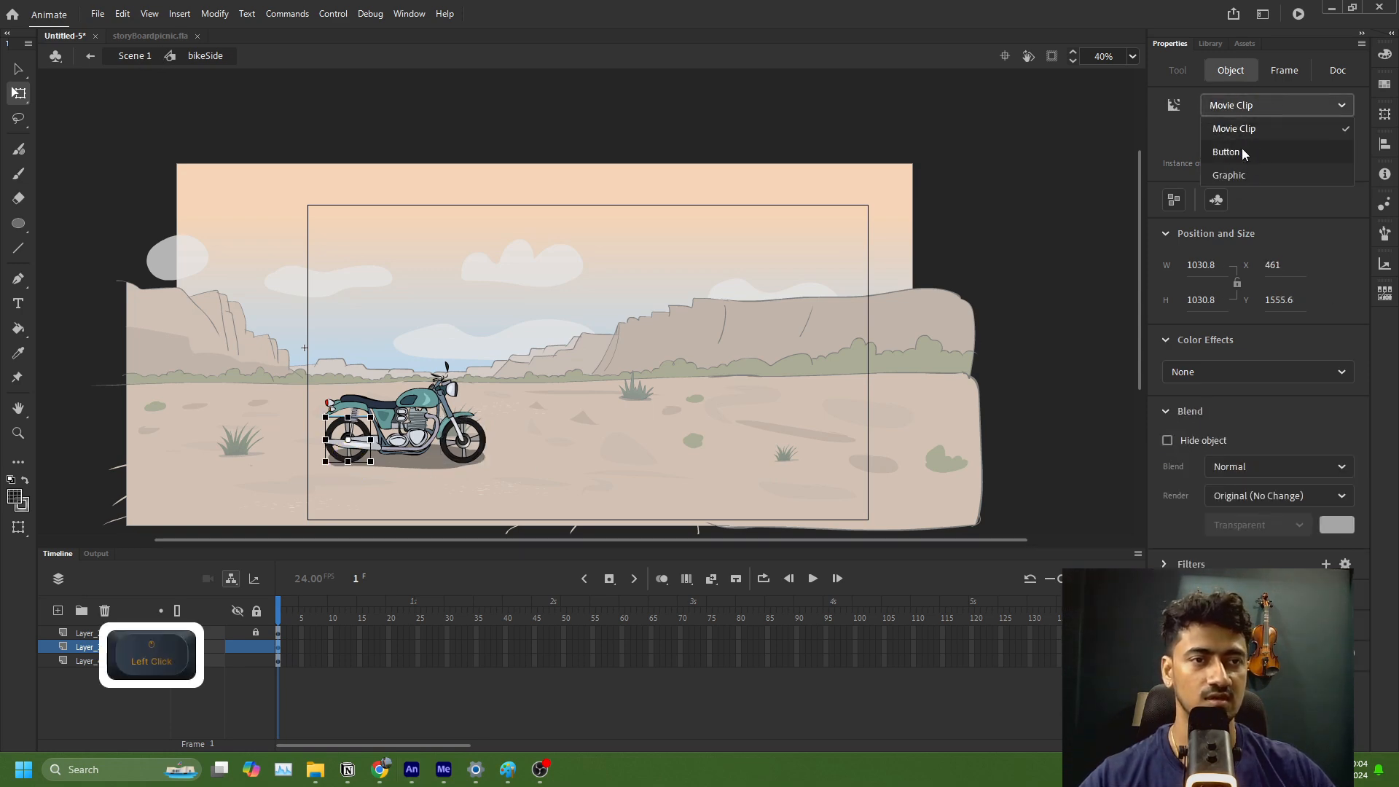
left_click(1239, 176)
left_click(131, 57)
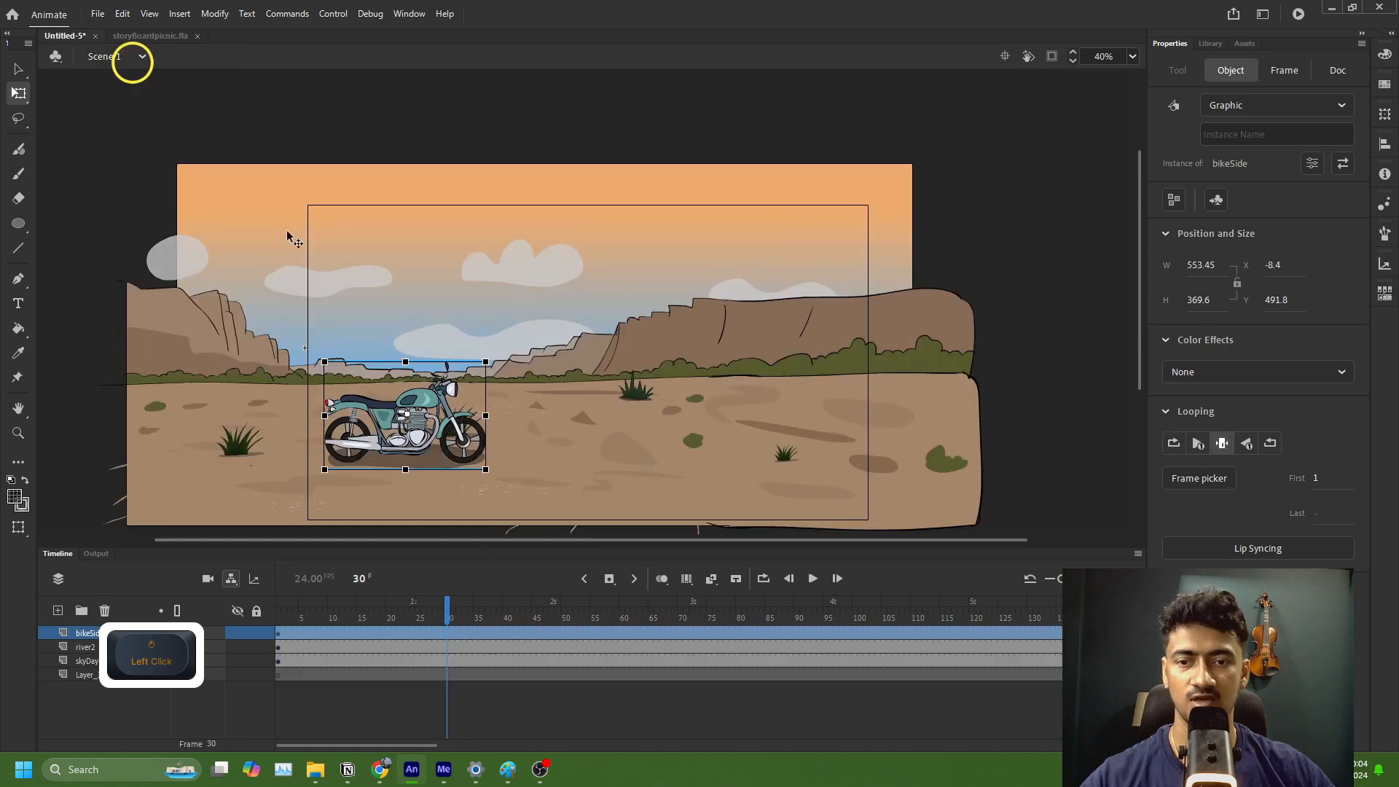
Step: Scrub the main timeline to frame 35, test the movie with the graphic wheels, and close the preview
mouse_move(453, 623)
left_mouse_down()
mouse_move(556, 612)
mouse_move(475, 616)
left_mouse_up()
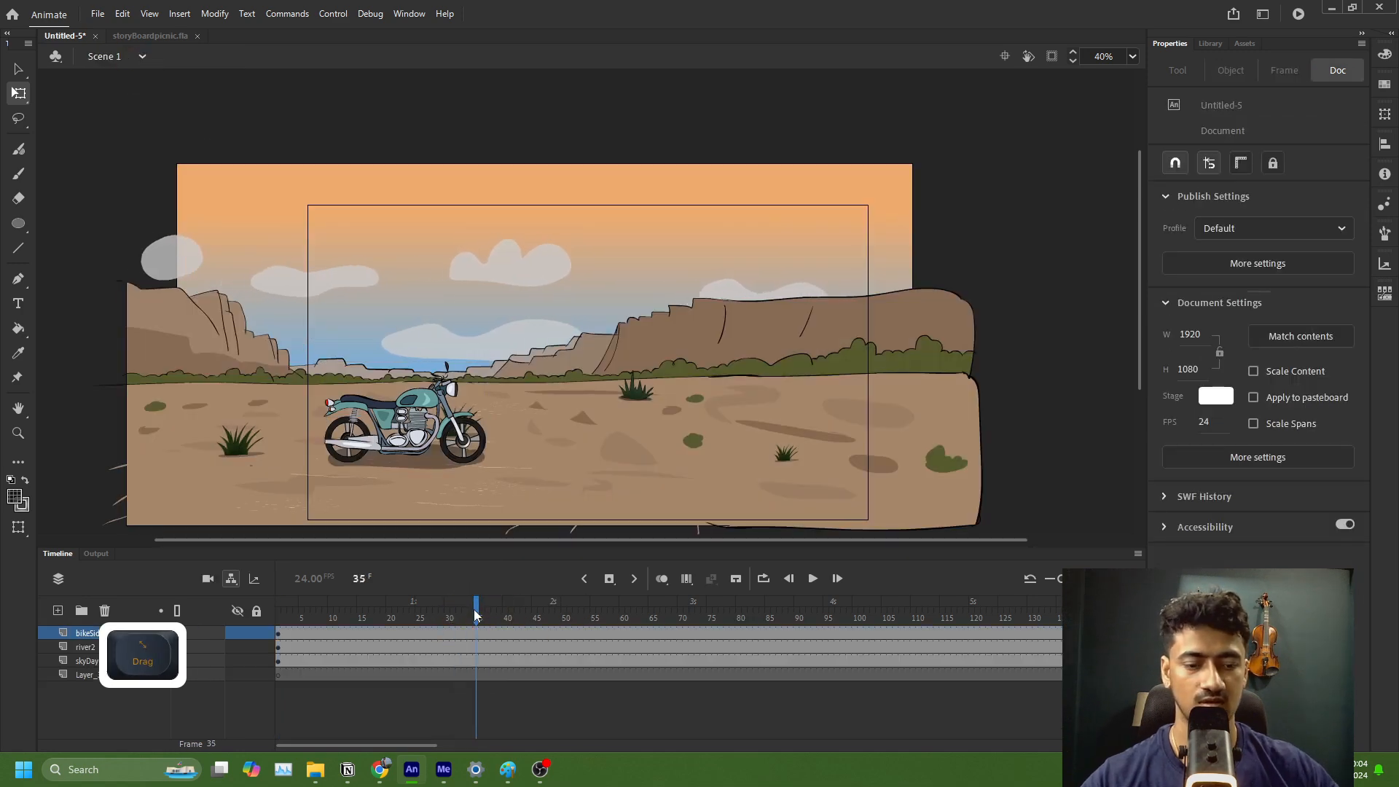
key("ctrl+shift+Return")
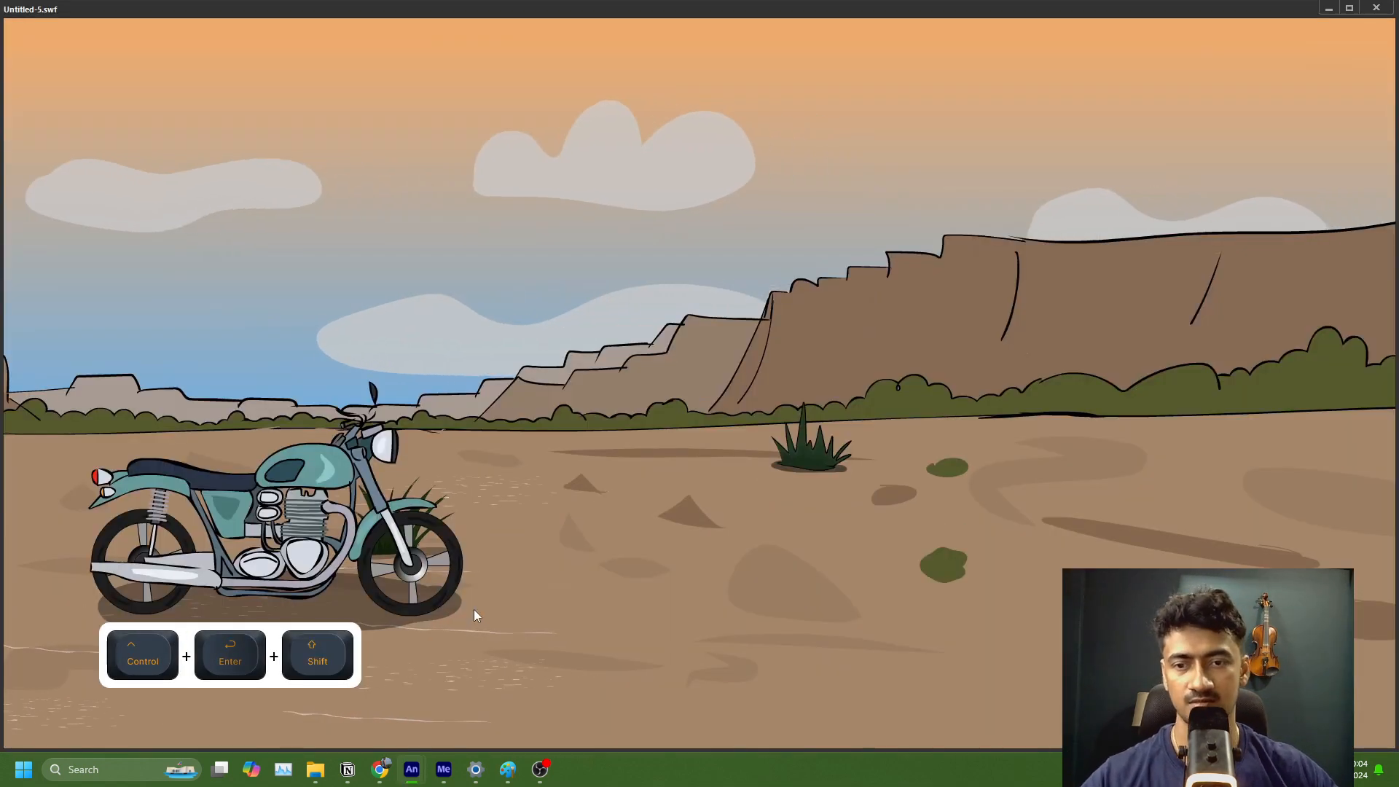
left_click(1375, 9)
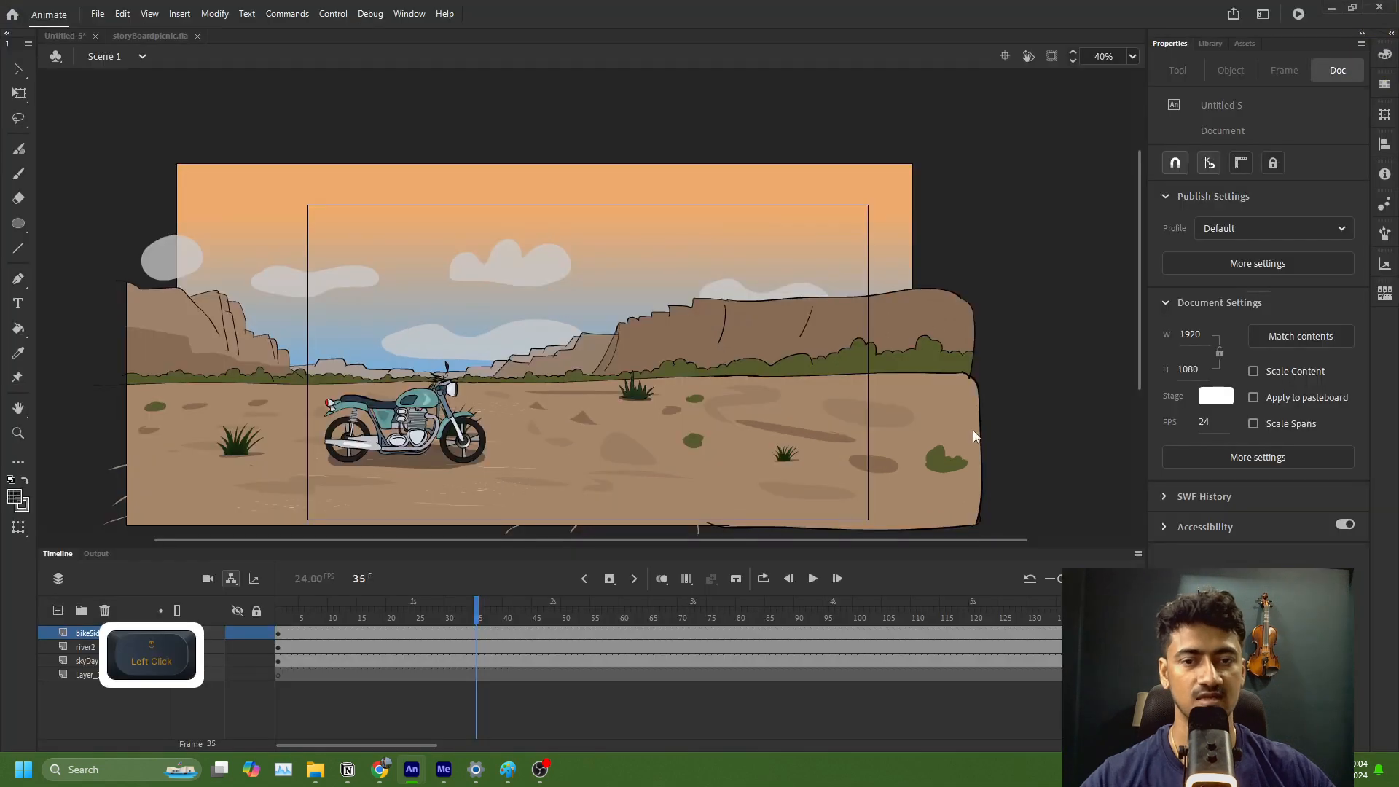
Step: Create a classic tween on the bikeSide layer so the motorcycle moves across the stage
left_click(348, 632)
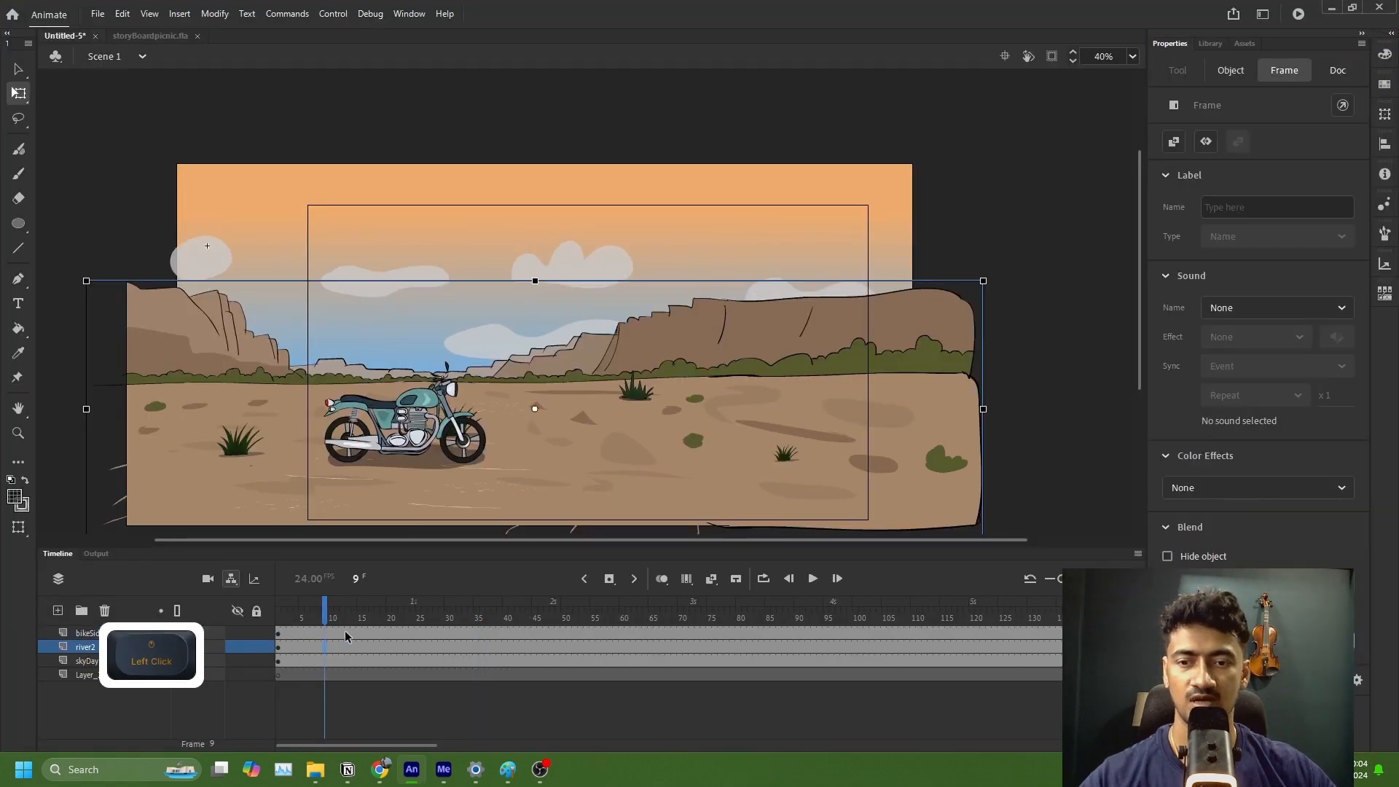
left_click(956, 636)
key("0")
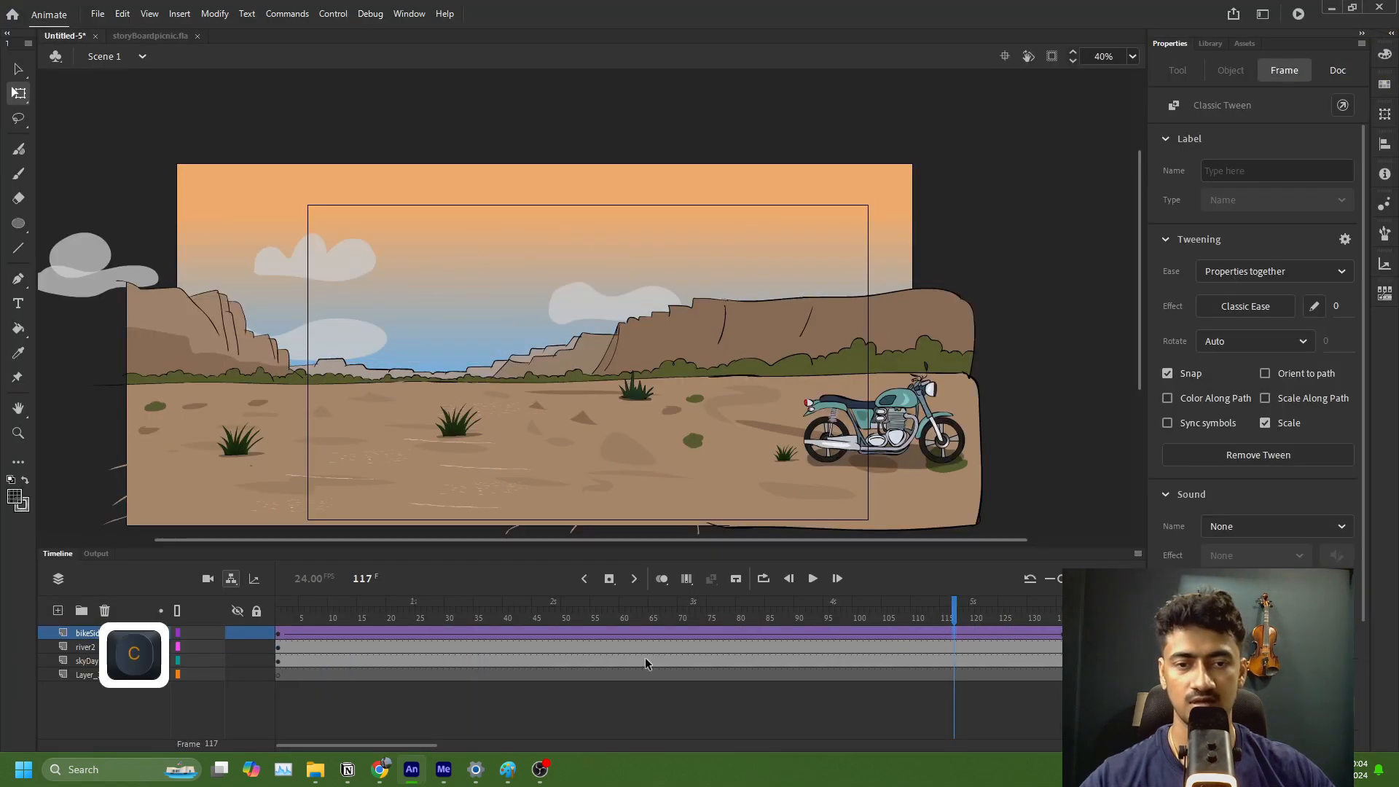
Step: Return the playhead to the start, test the movie with the motorcycle's classic tween, and close the preview
left_click(409, 647)
left_click_drag(409, 633, 289, 640)
key("ctrl+Return")
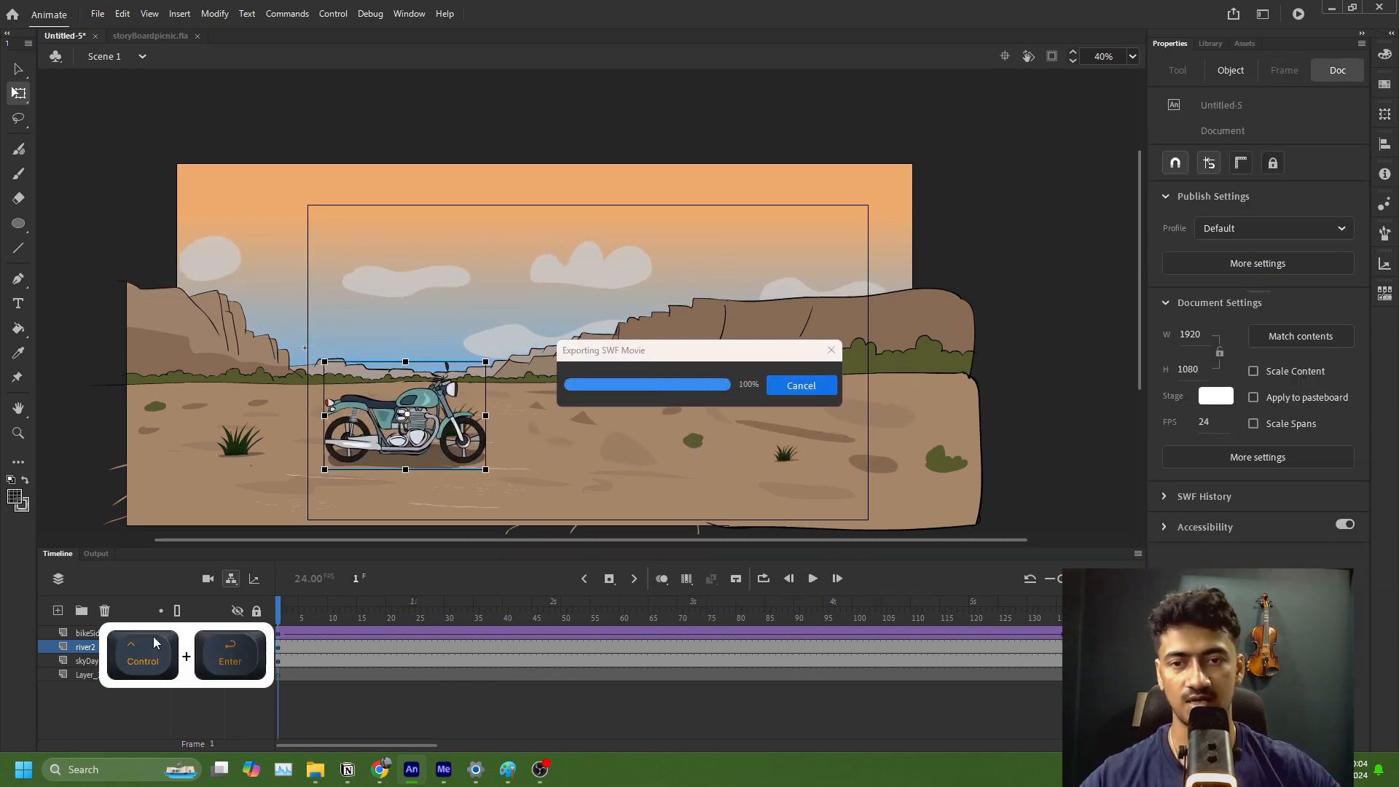
left_click(1382, 11)
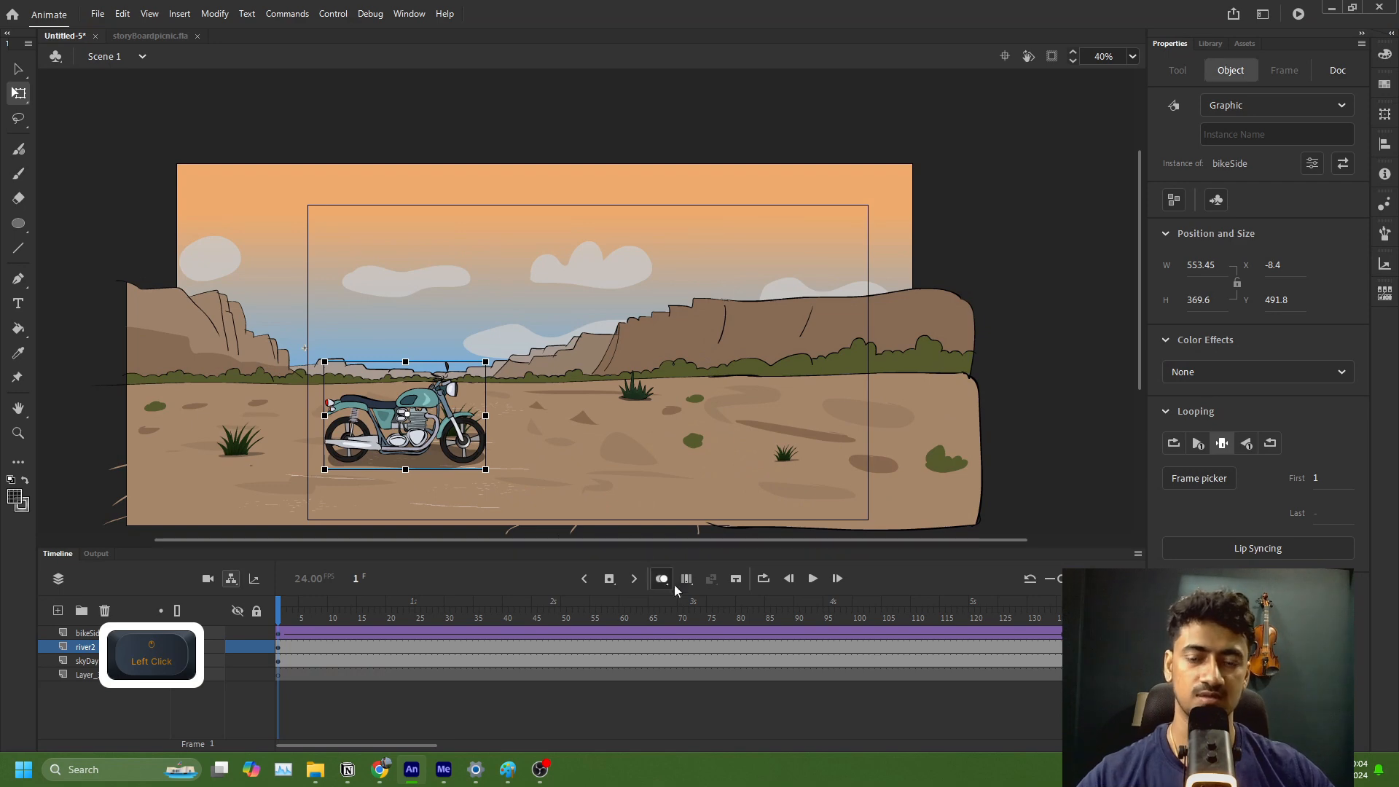
Step: Inside the bikeSide symbol, extend all three layers to frame 120 to match the wheel symbol's timeline, and return to Scene 1
double_click(472, 456)
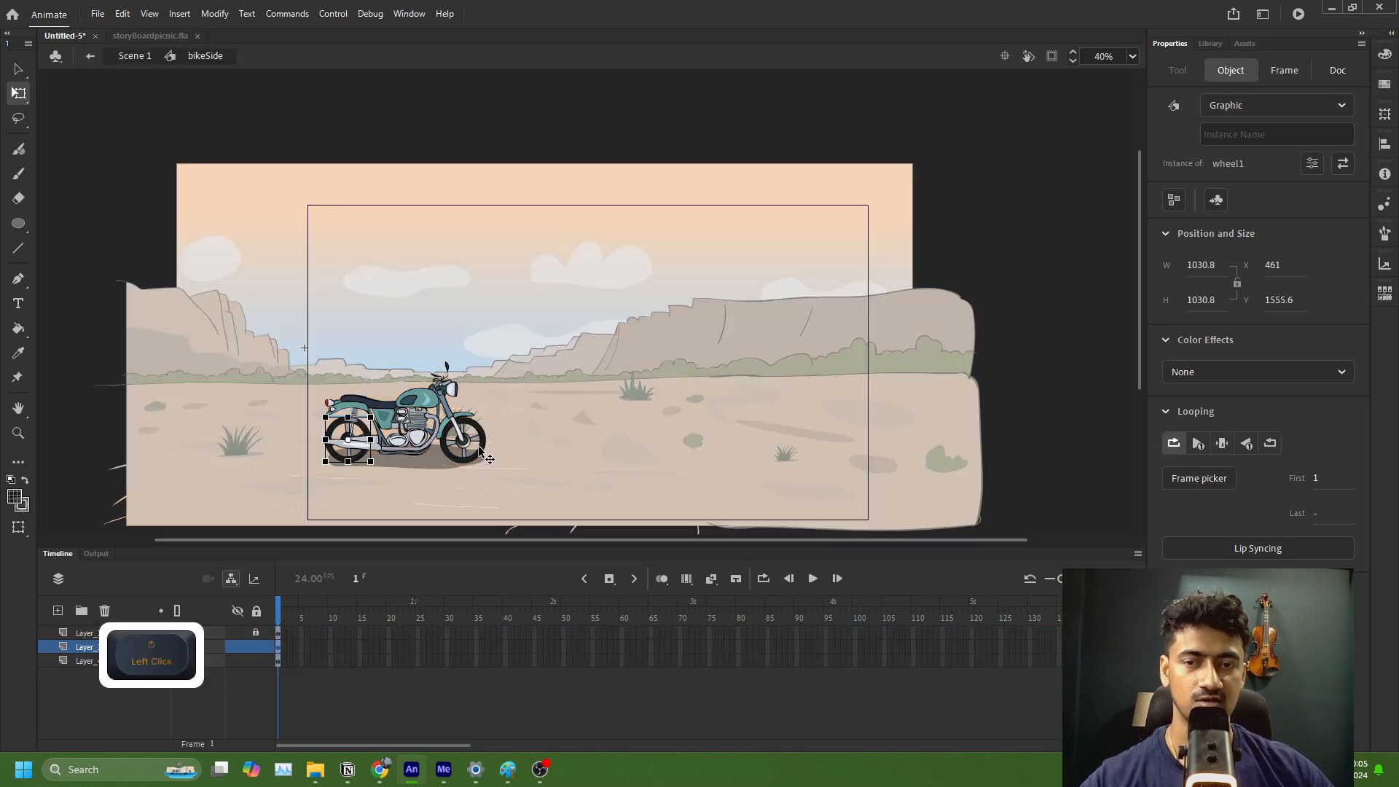
left_click(278, 649)
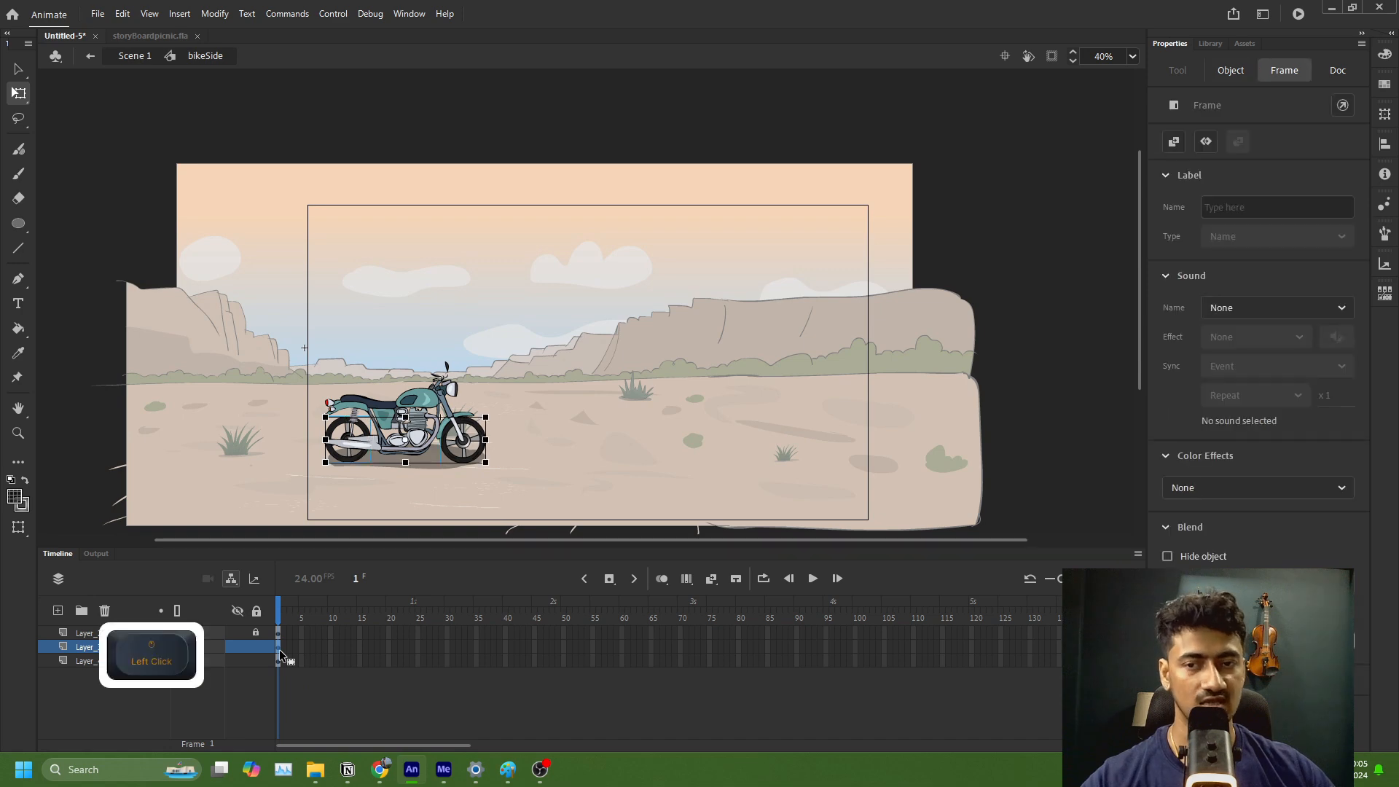
left_click(474, 446)
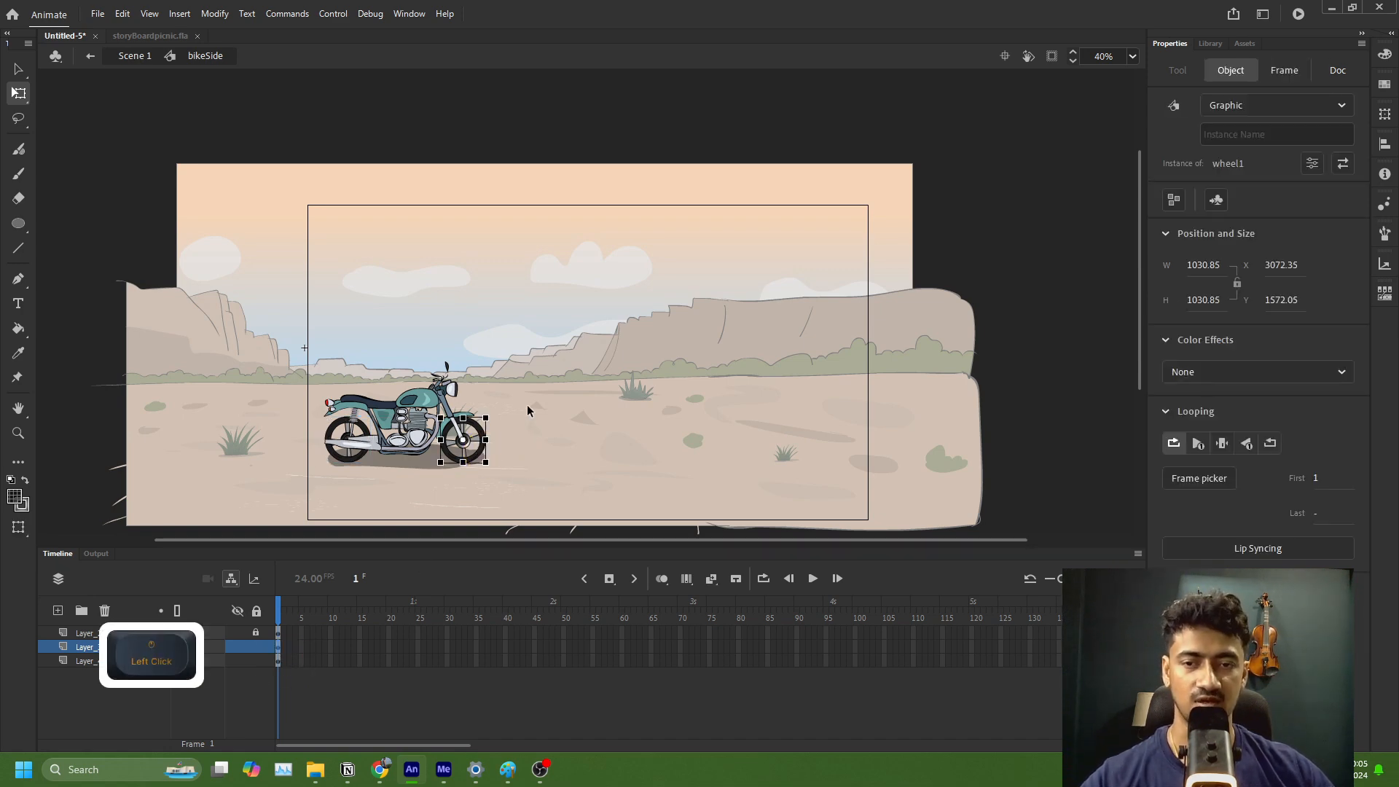
double_click(480, 448)
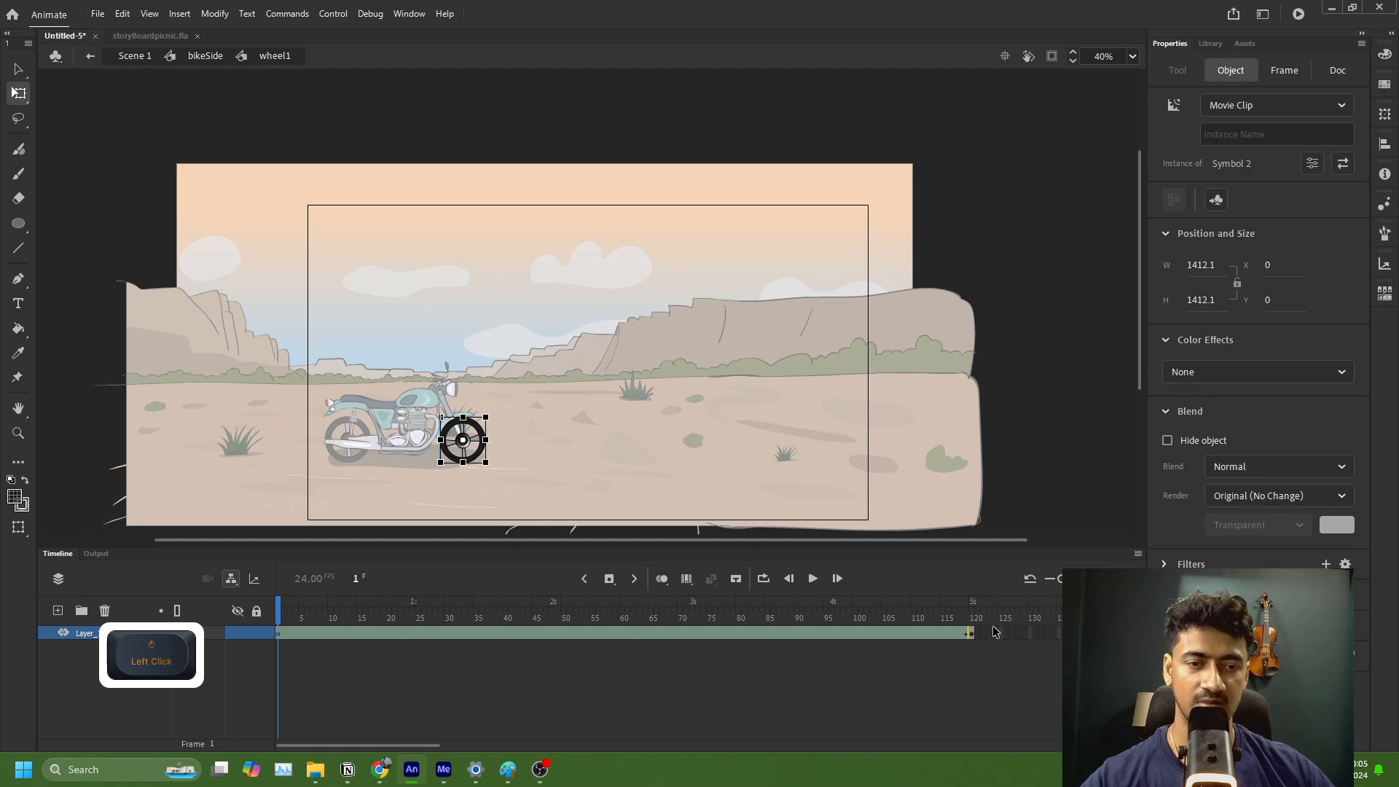
left_click(206, 62)
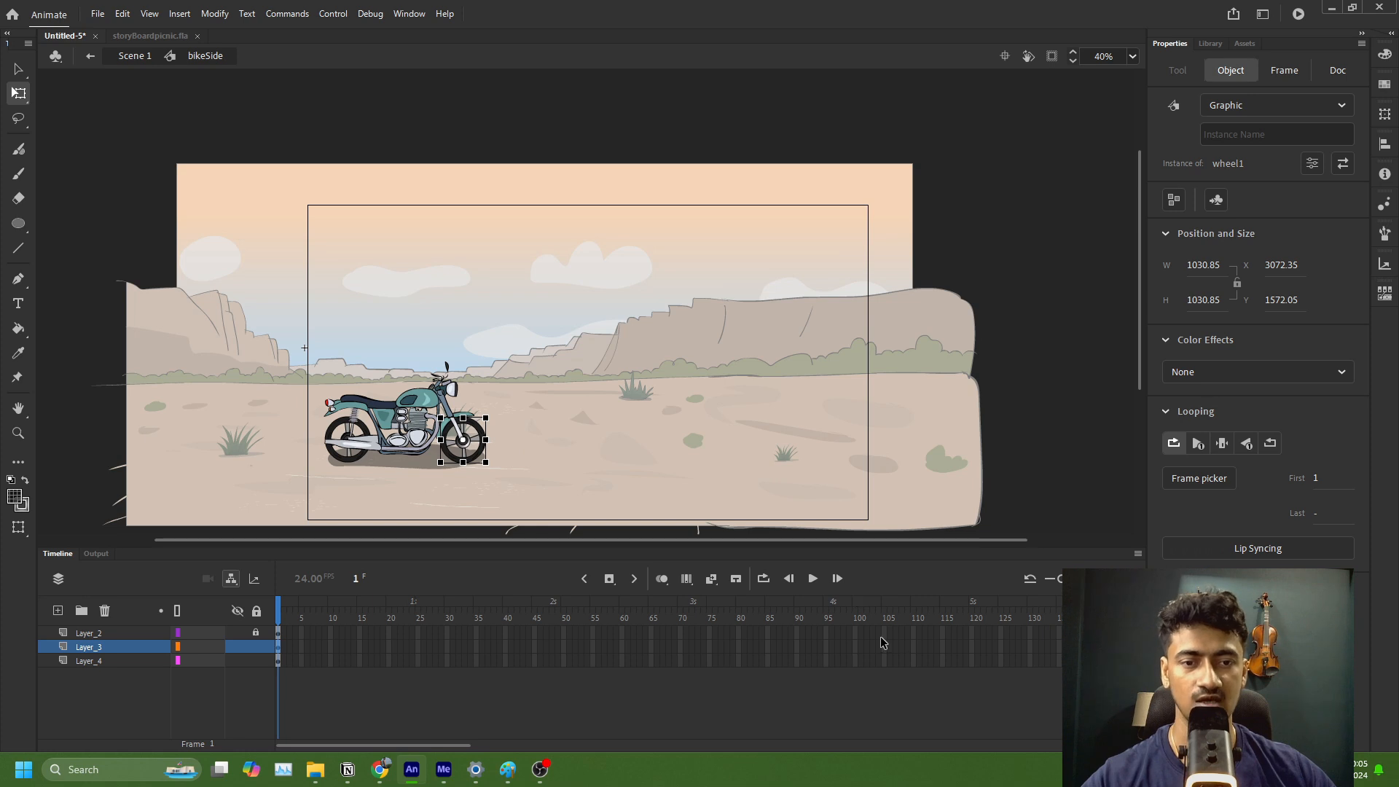
left_click_drag(978, 632, 974, 664)
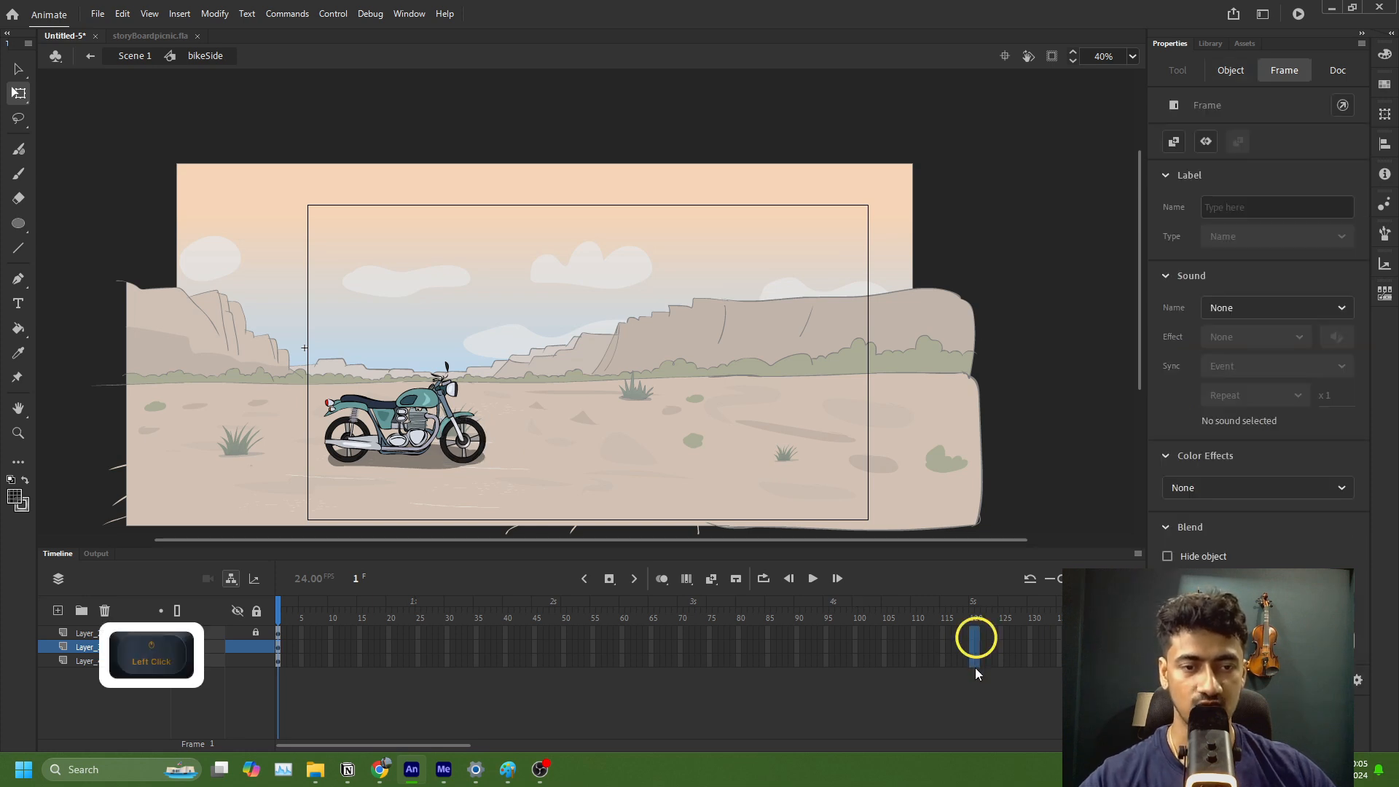
key("F5")
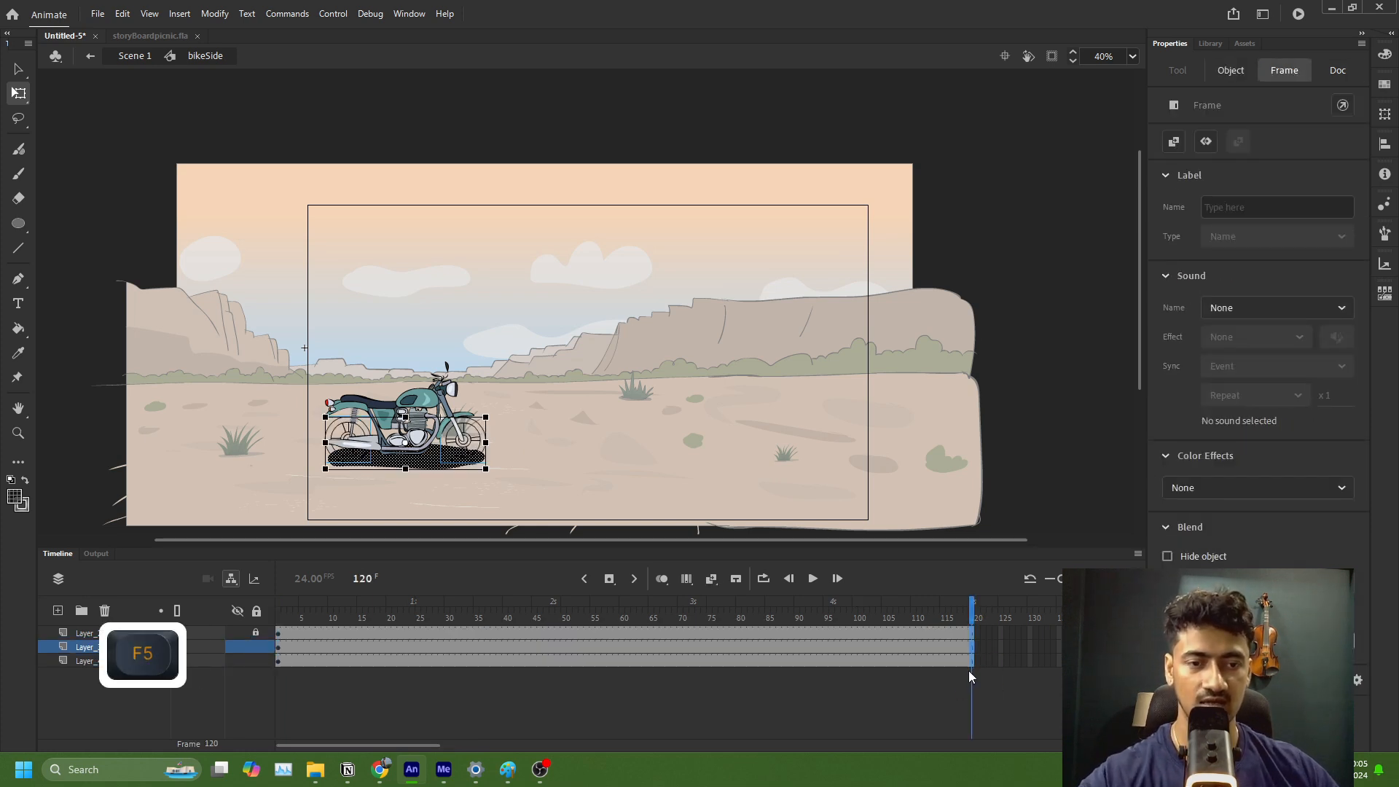
left_click(295, 661)
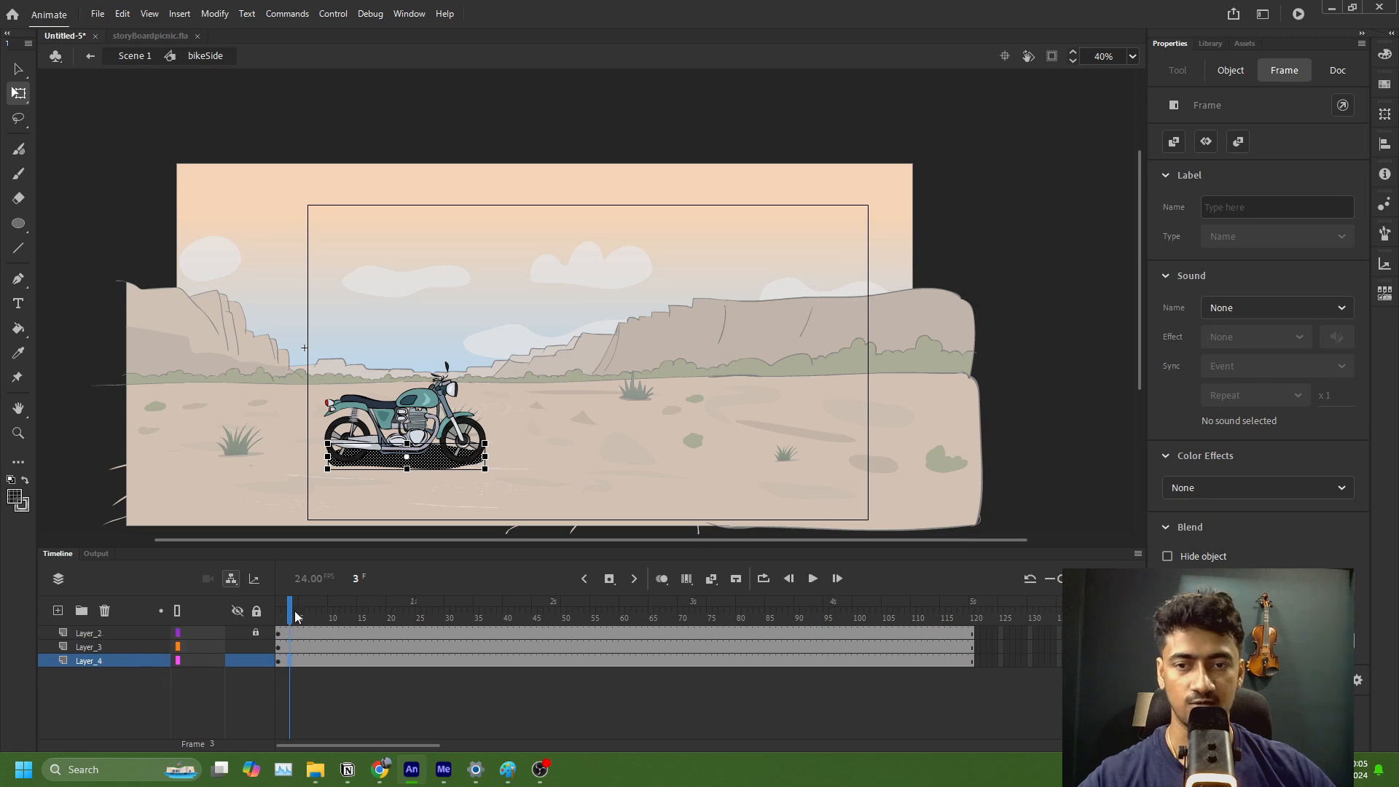
left_click_drag(291, 610, 115, 628)
left_click(128, 58)
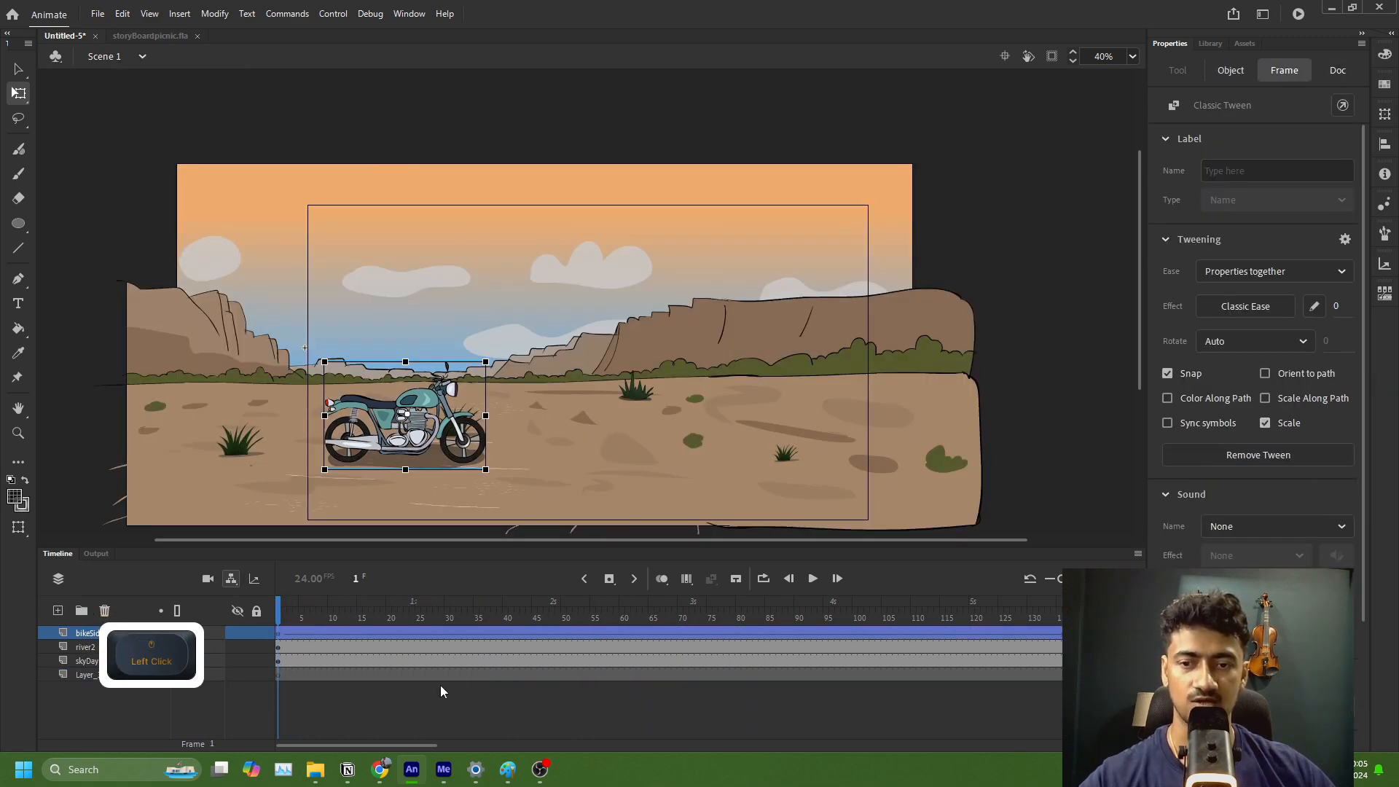
Step: Play the Scene 1 timeline from frame 5 to watch the motorcycle's wheels, and stop the playback
left_click(300, 634)
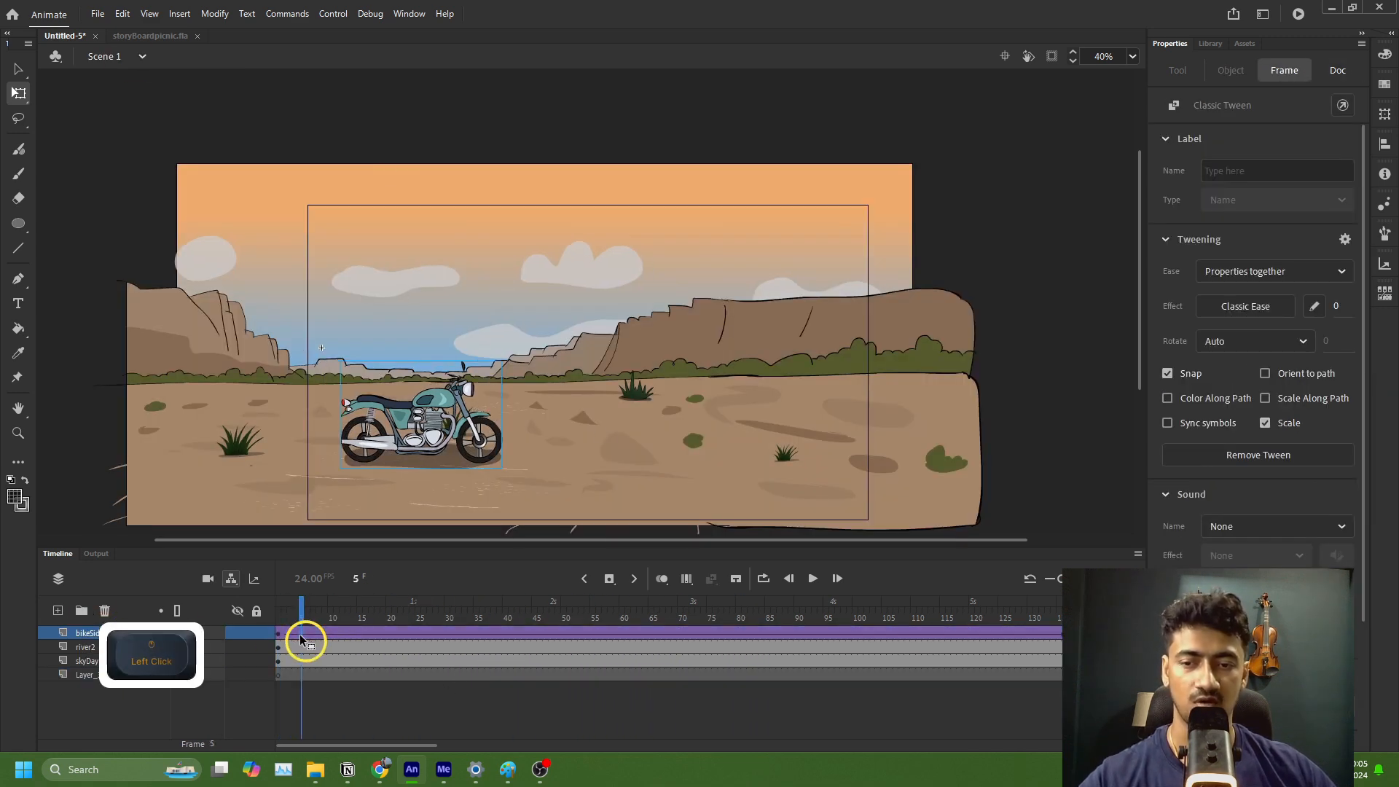
left_click(813, 578)
left_click(813, 578)
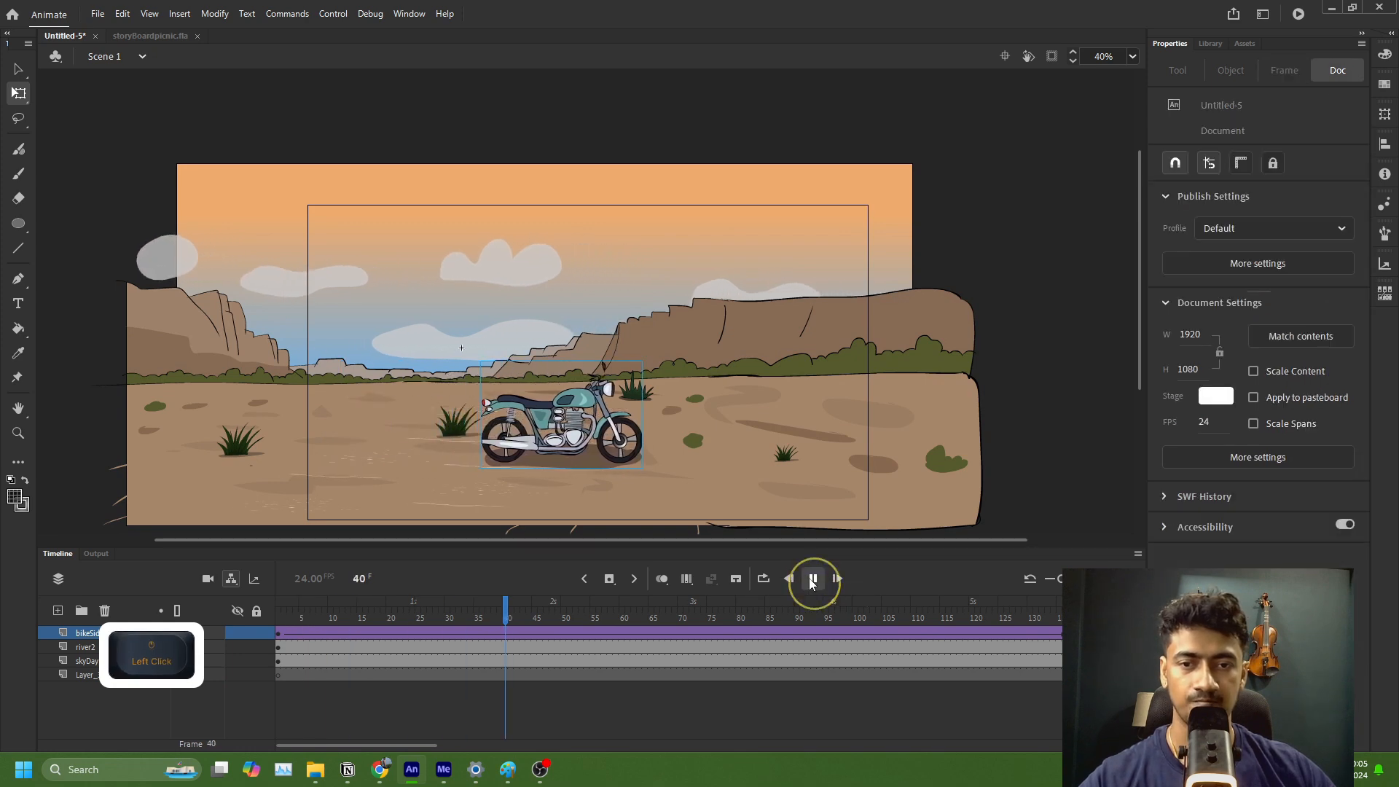
Step: Set the motorcycle instance at frame 1 to play its graphic in a loop, and check the looping of the instance at frame 137
left_click(278, 635)
left_click(424, 419)
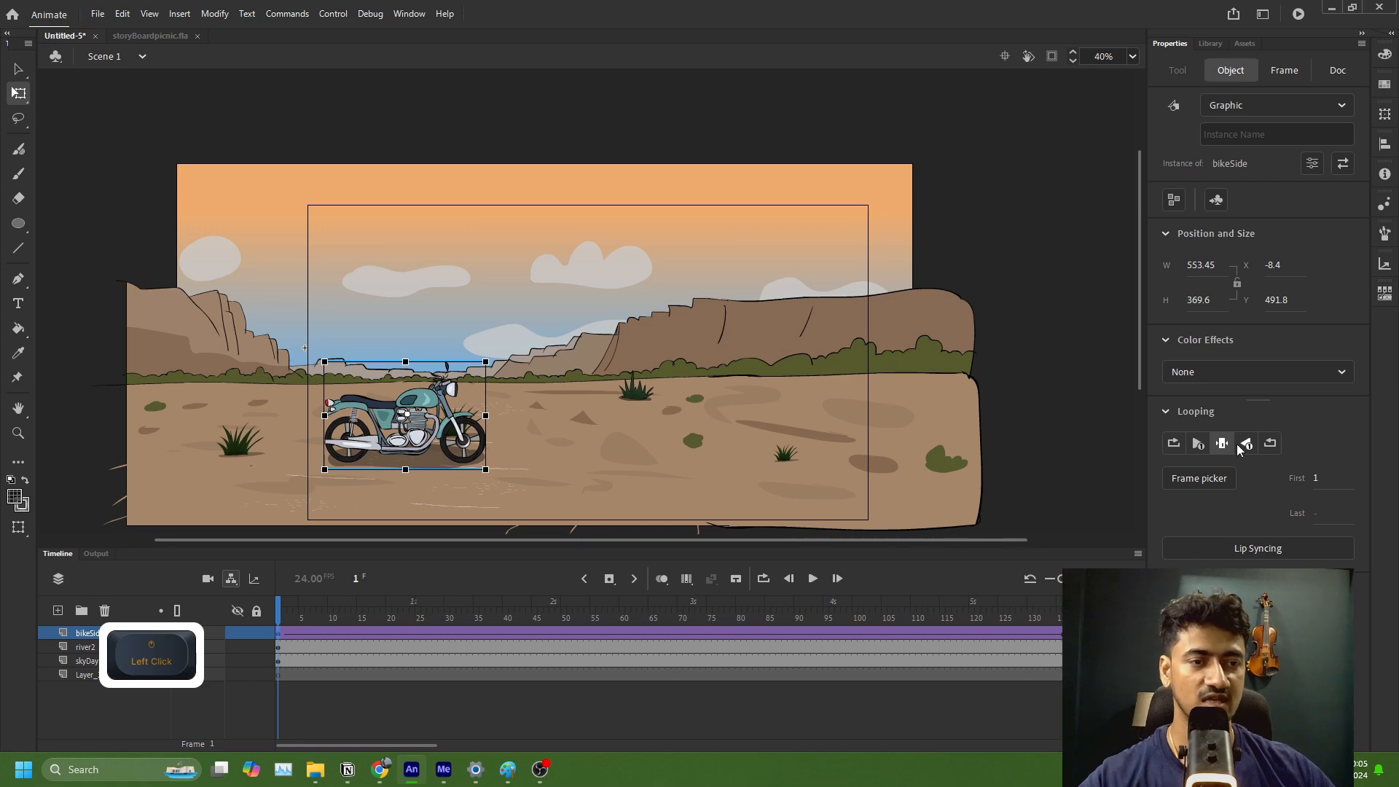
left_click(1177, 445)
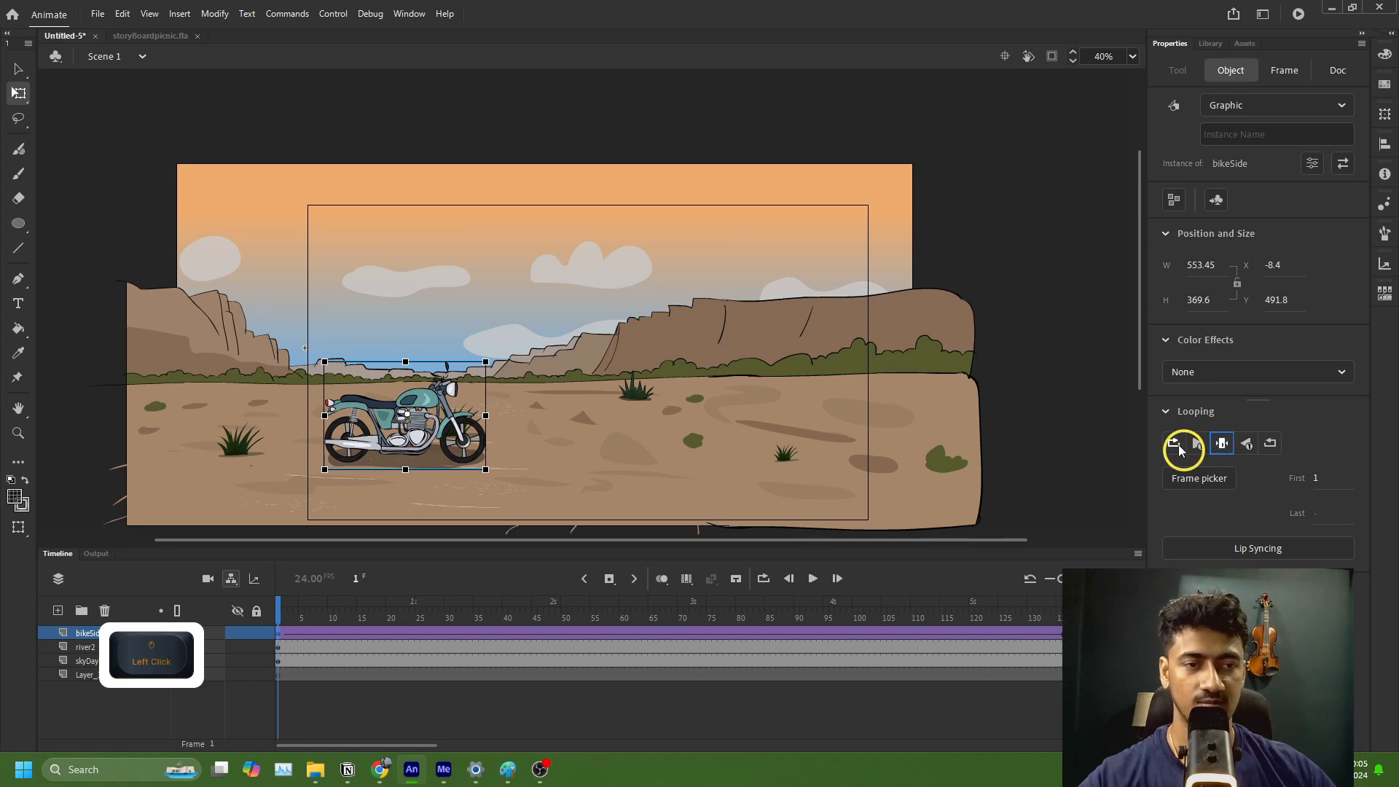
left_click(1075, 634)
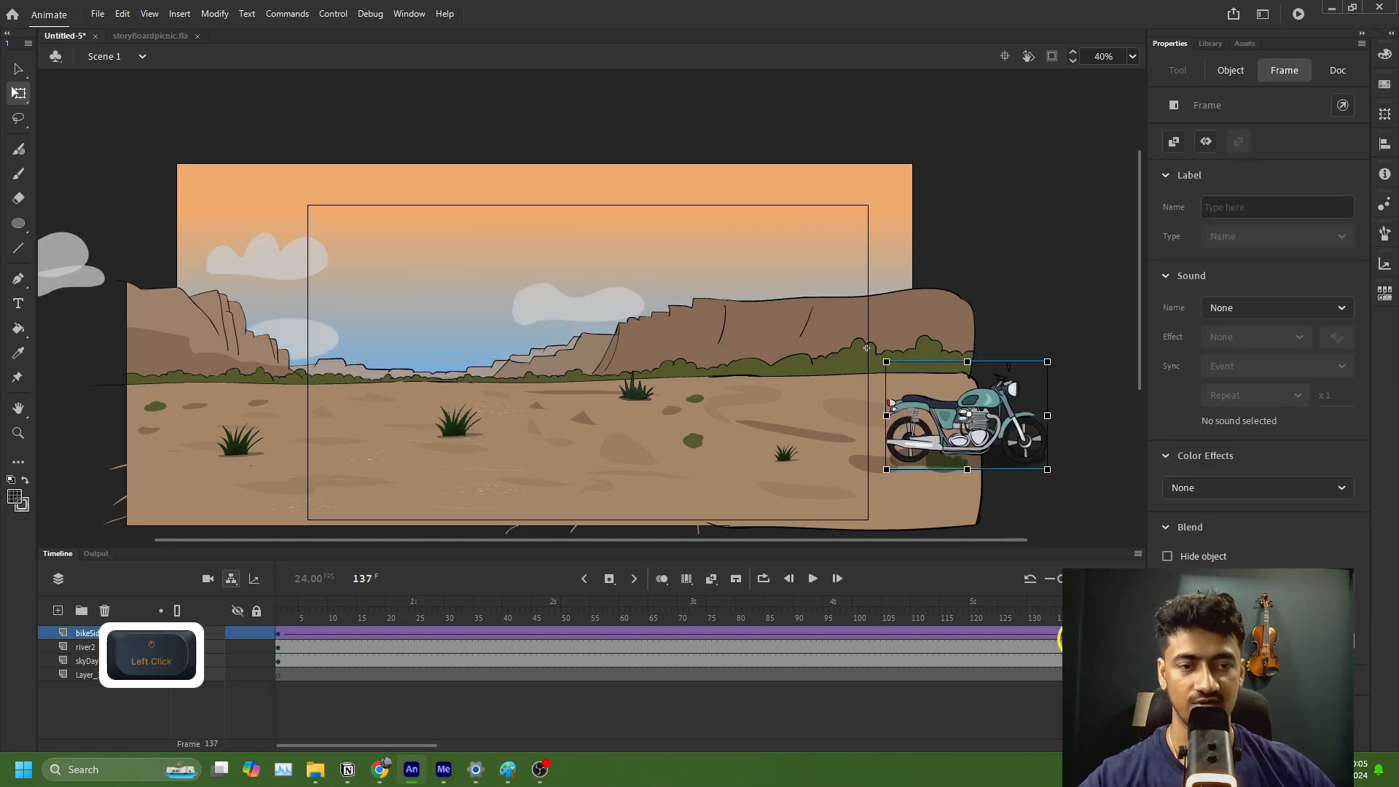
left_click(936, 437)
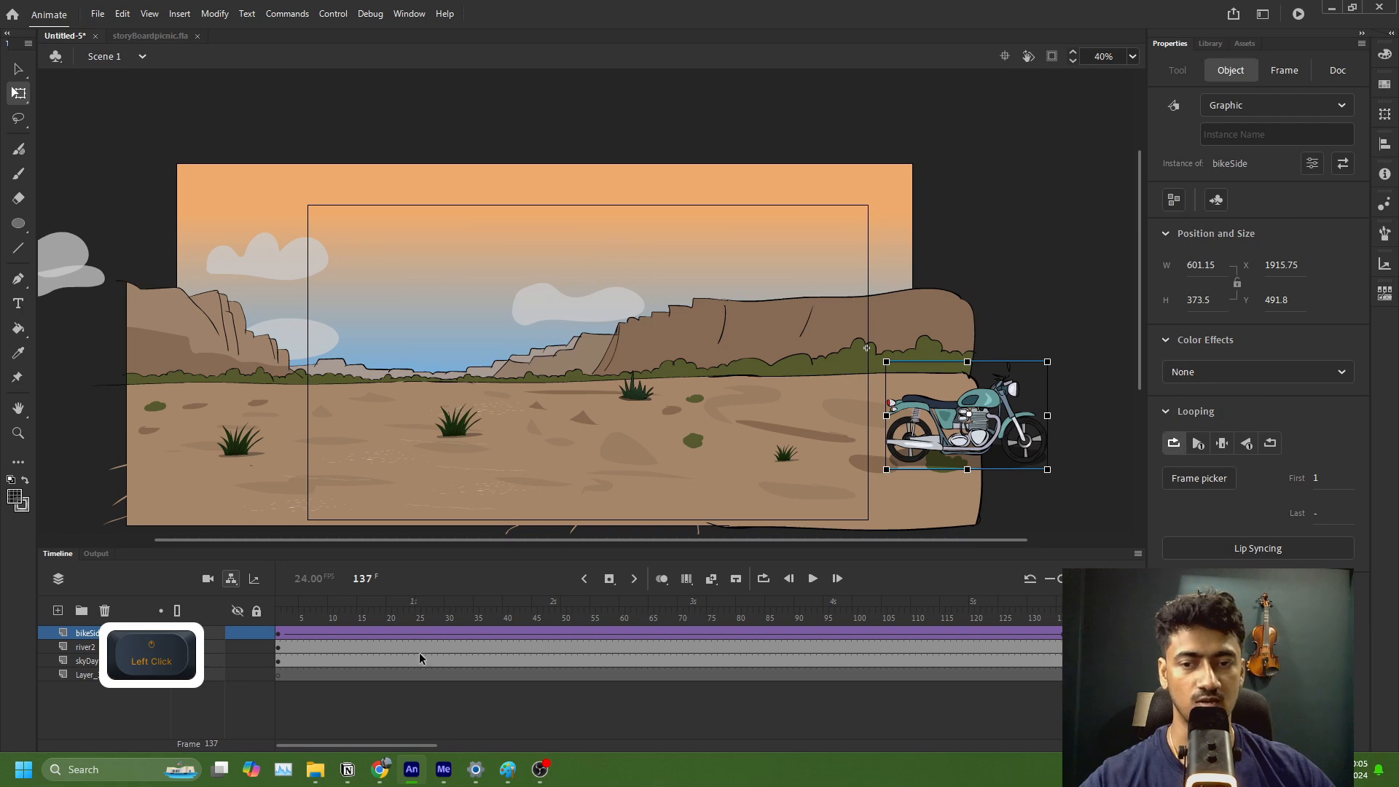
Step: Scrub the timeline to frame 38, test the movie to watch the looping motorcycle drive across, and close the preview
mouse_move(419, 658)
left_mouse_down()
mouse_move(344, 609)
mouse_move(703, 663)
mouse_move(1009, 656)
mouse_move(407, 664)
left_mouse_up()
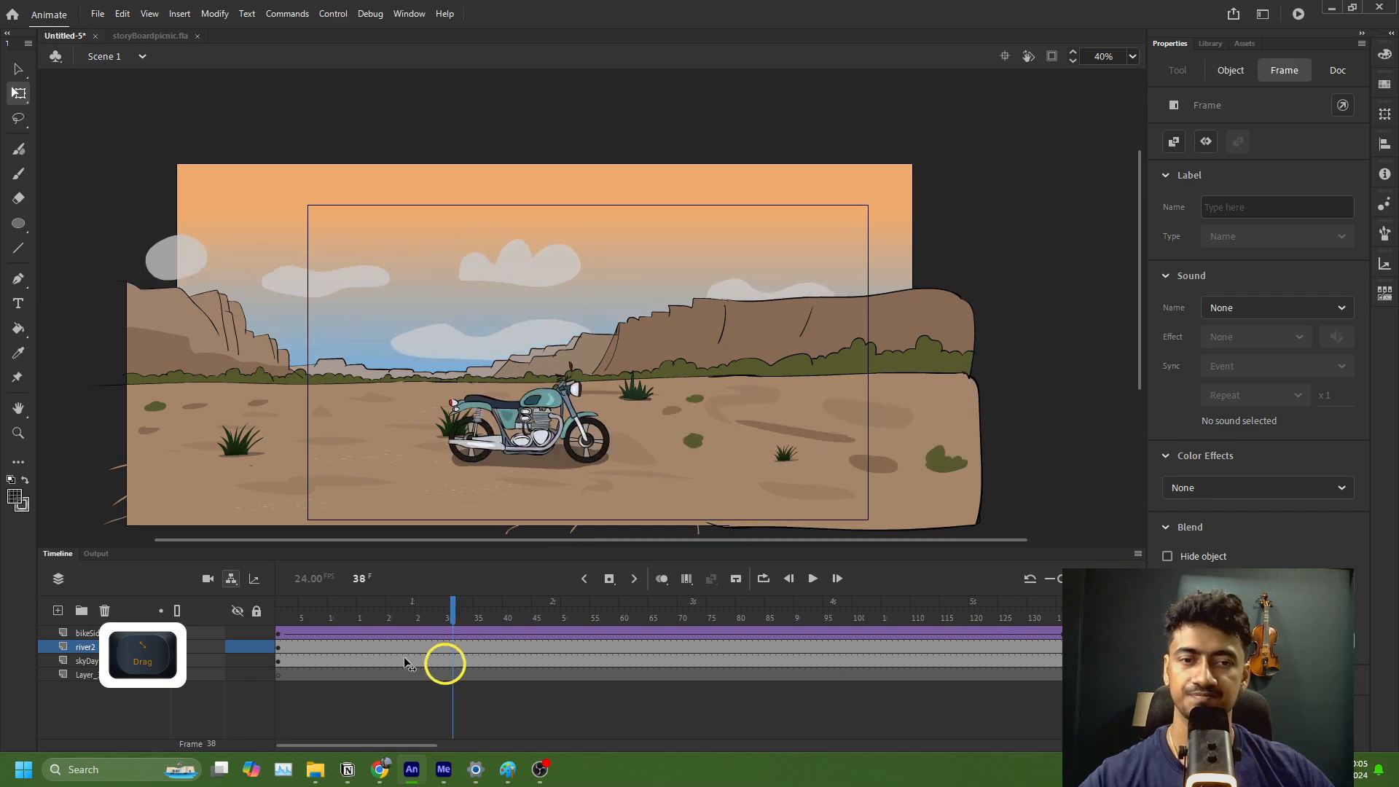
key("ctrl+Return")
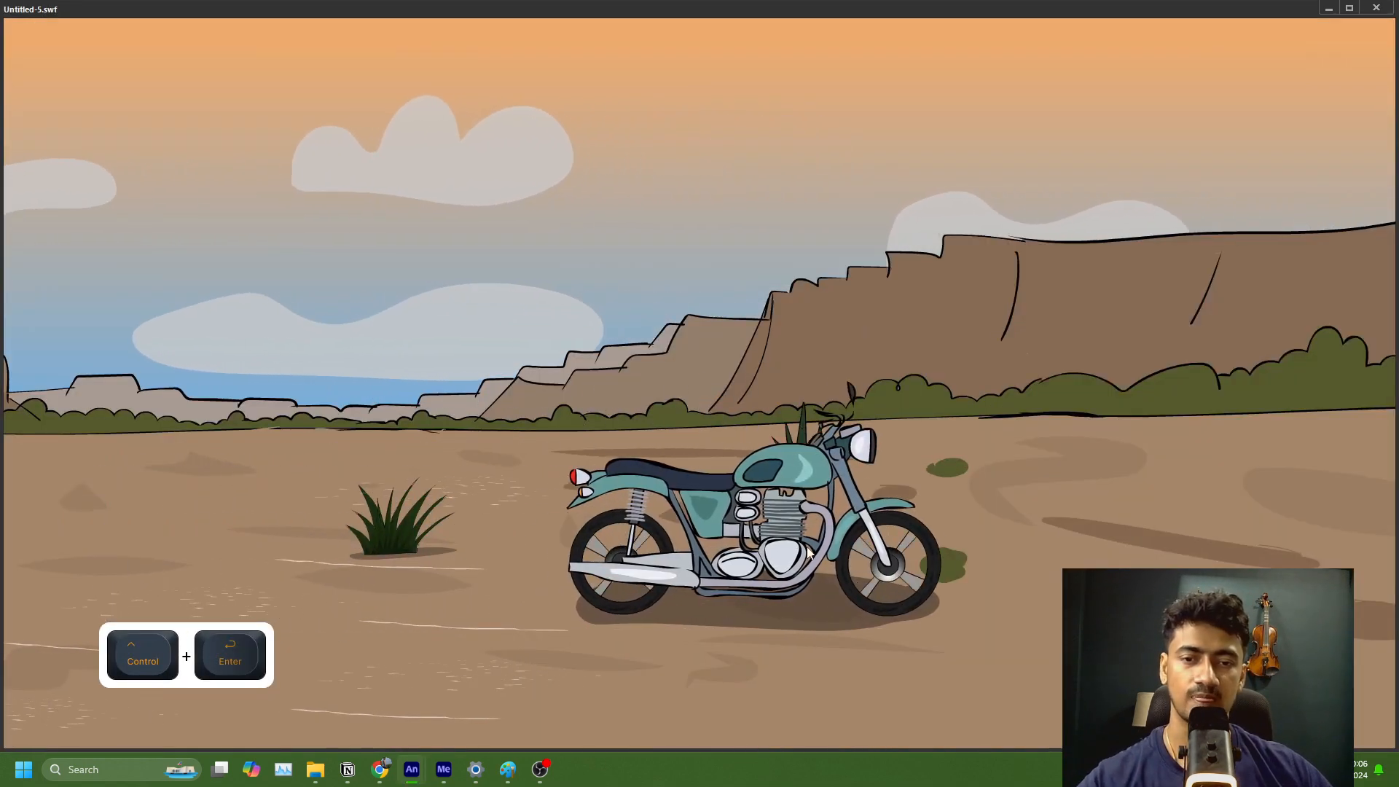
left_click(1376, 8)
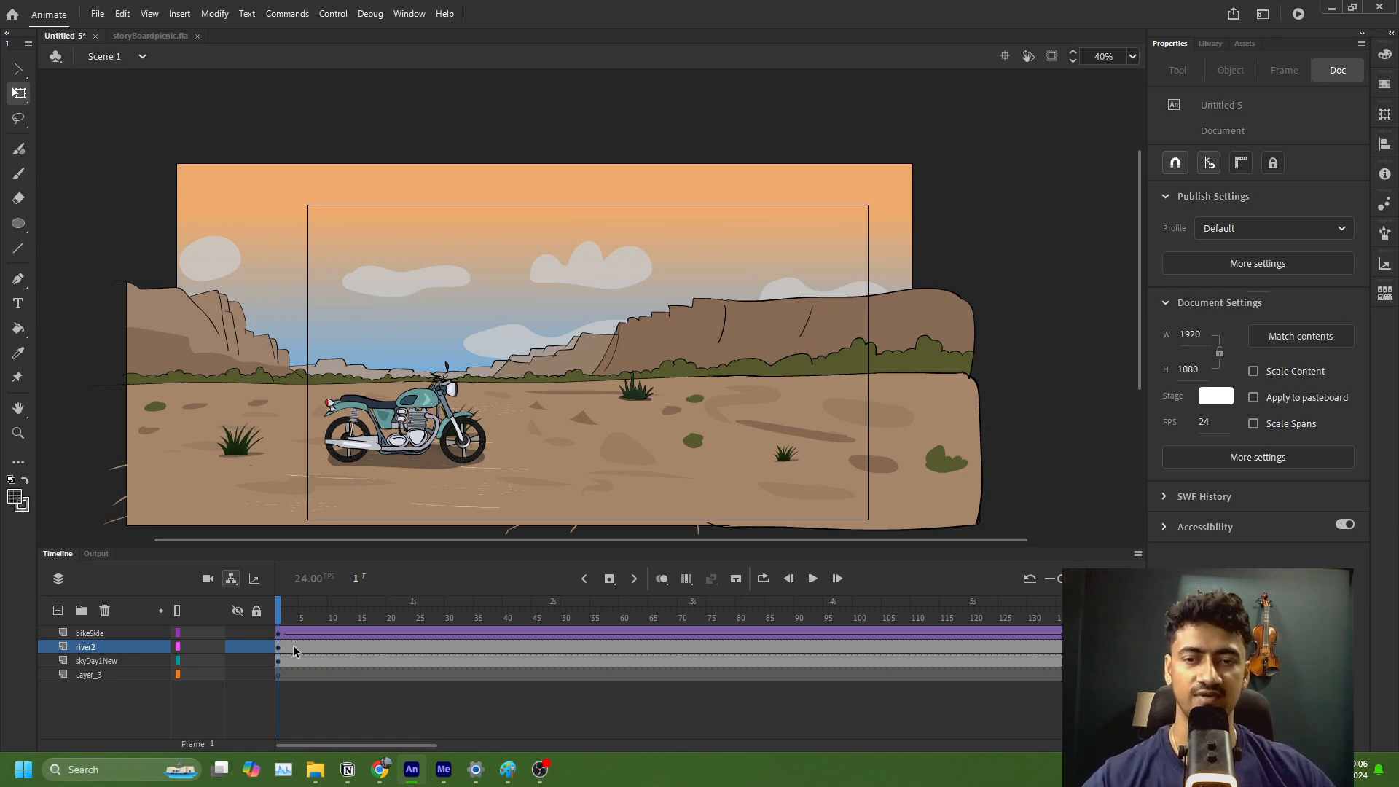
Step: In the wheel1 symbol inside bikeSide, set the wheel's motion tween to rotate Counter clockwise
double_click(480, 453)
left_click(480, 454)
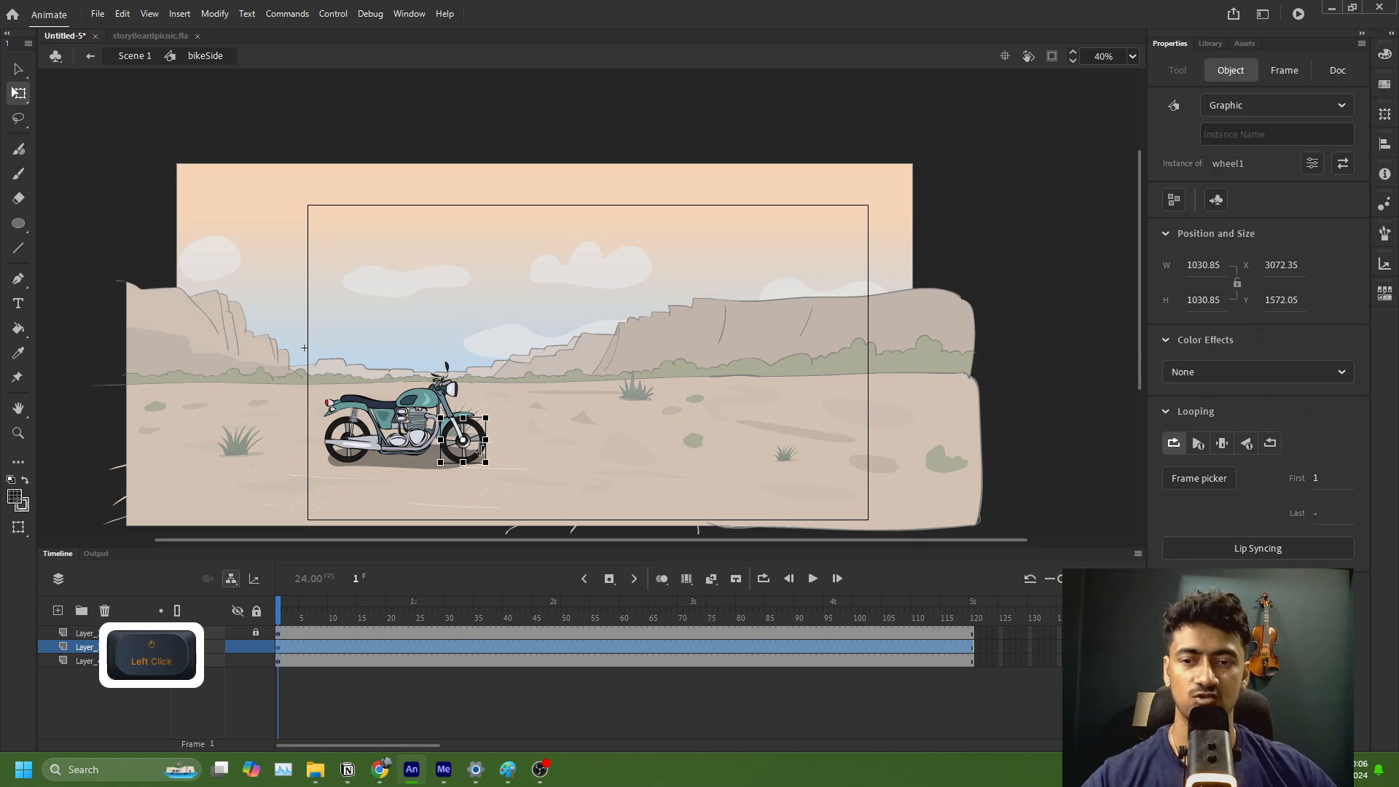
double_click(480, 447)
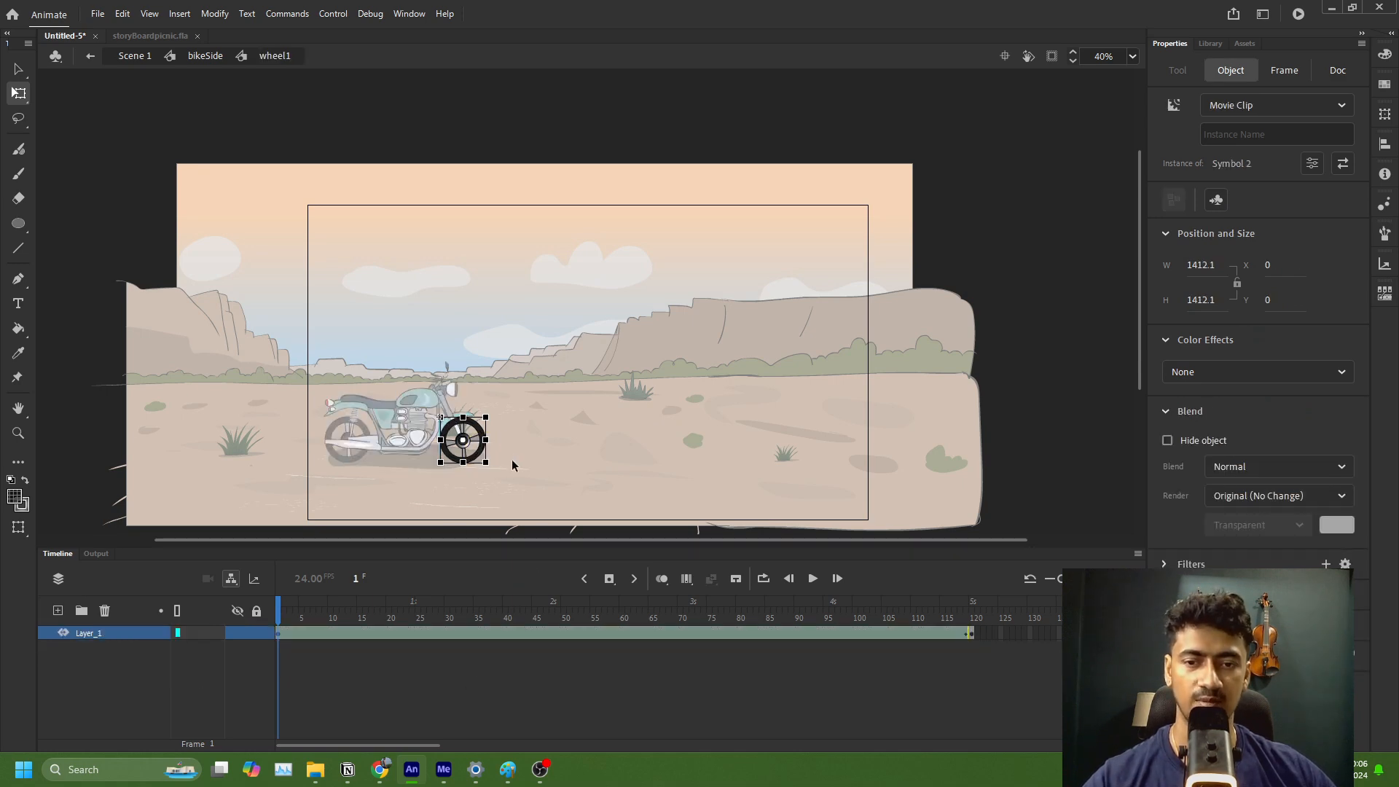
left_click(516, 632)
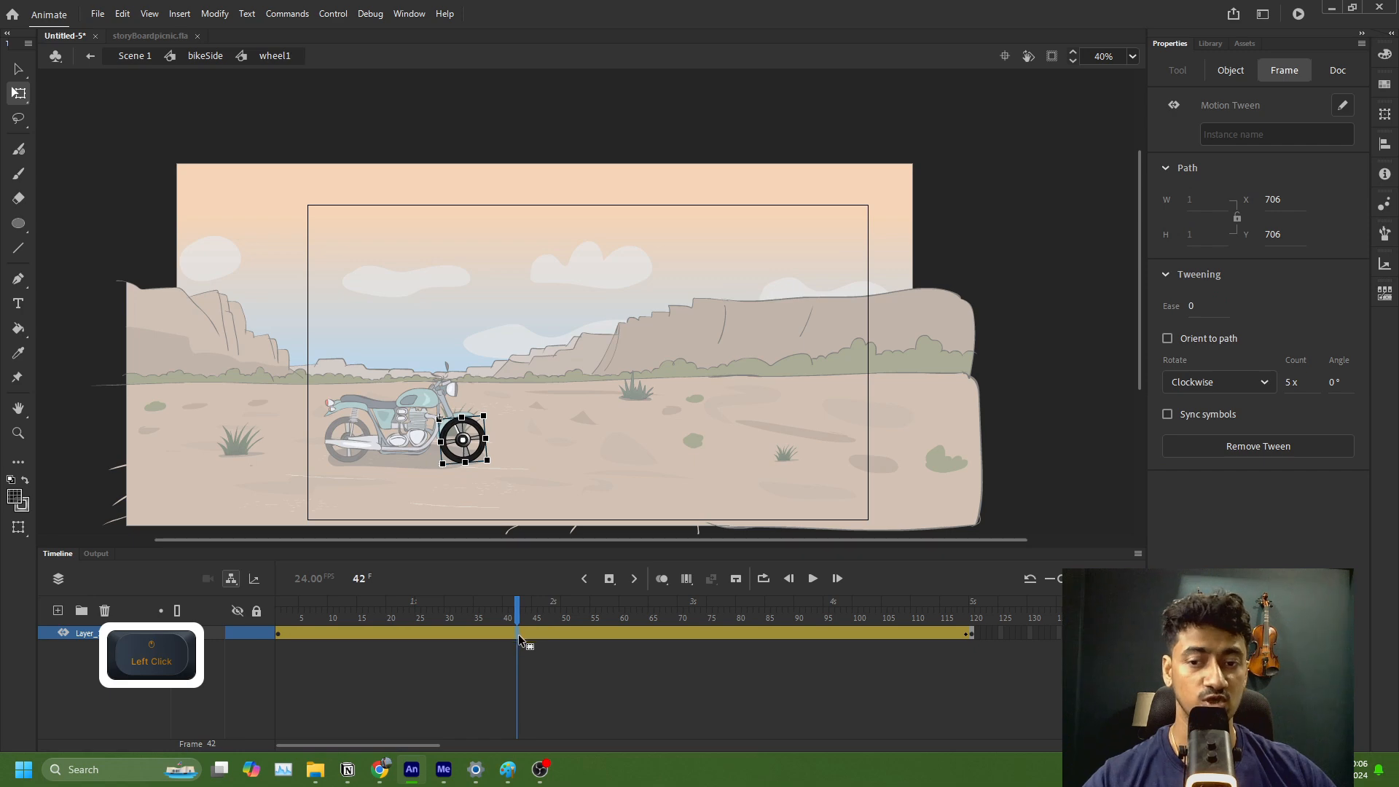
left_click(297, 634)
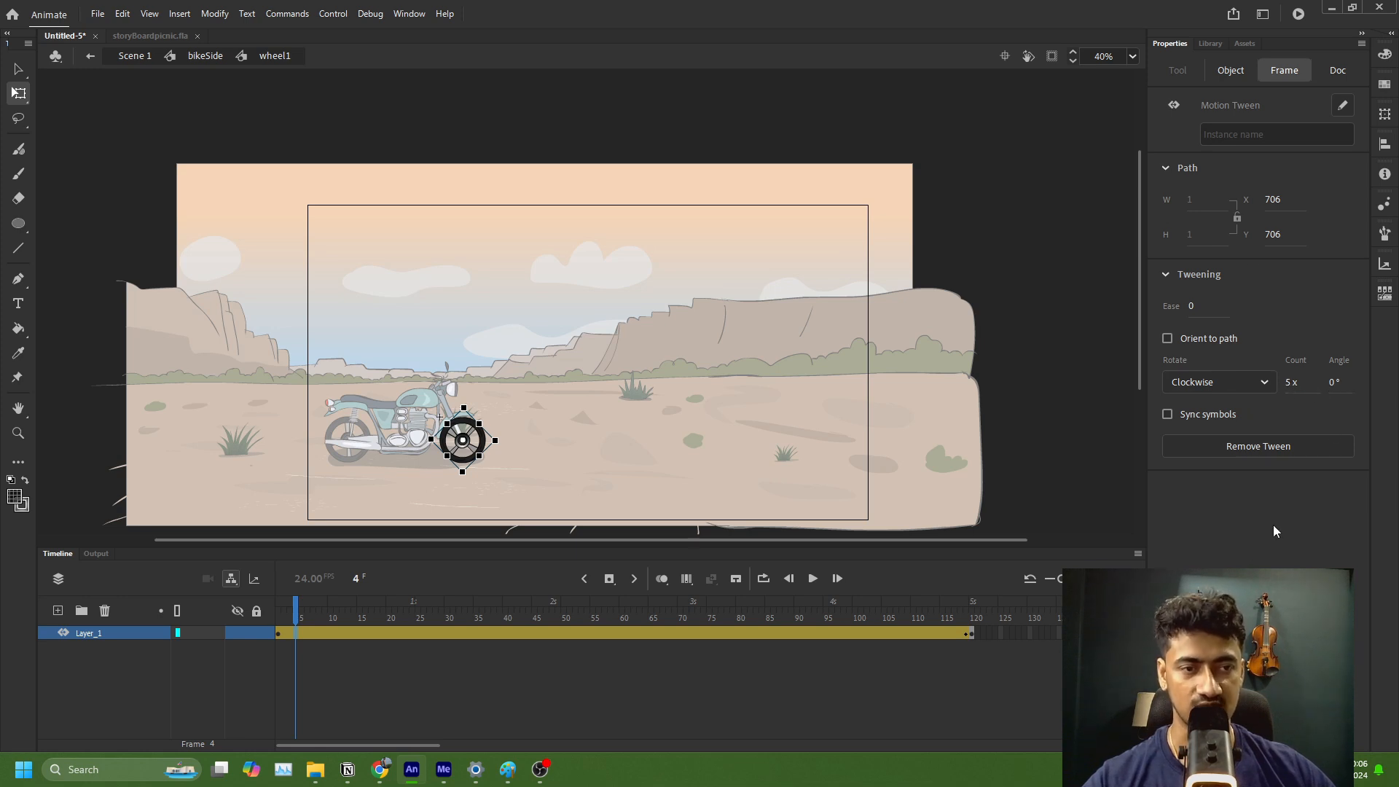
left_click(457, 684)
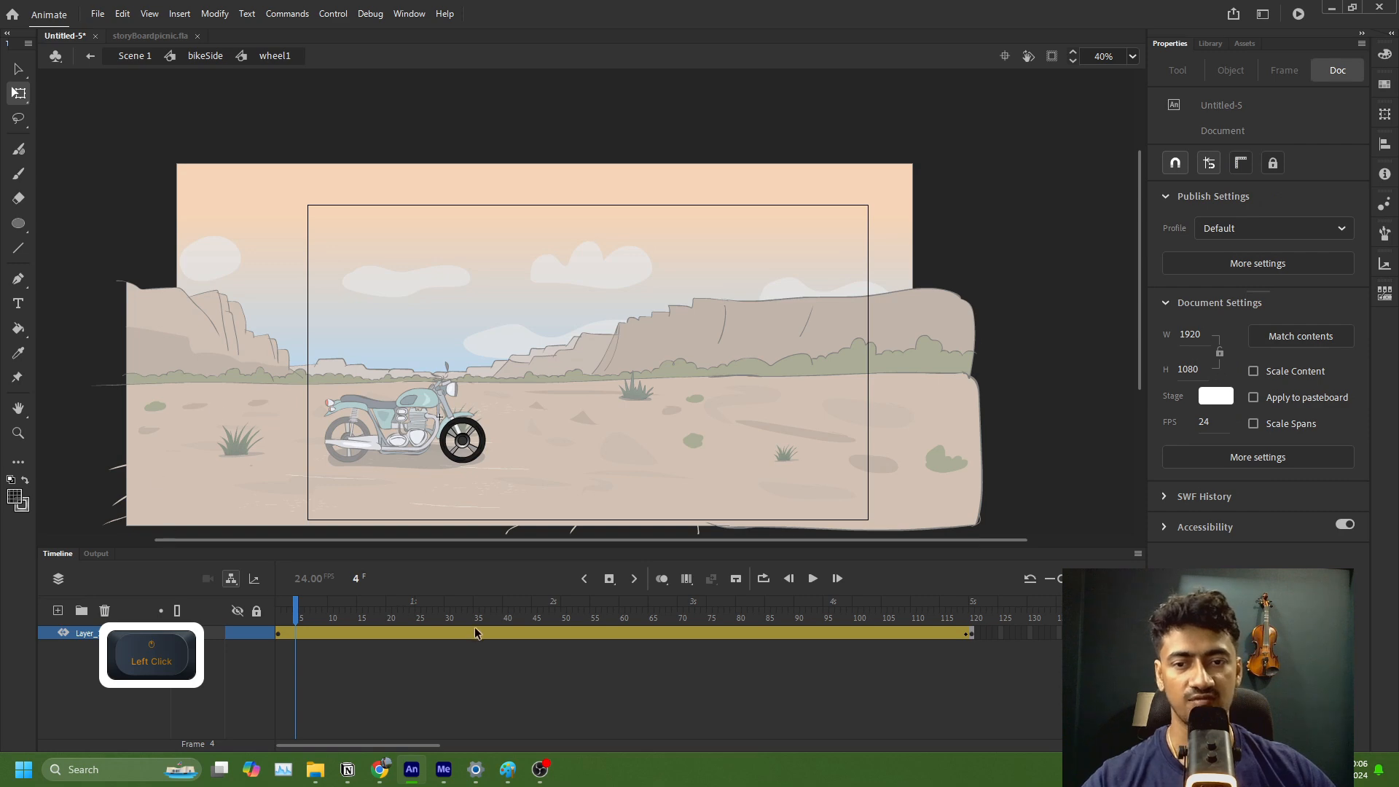
left_click(533, 631)
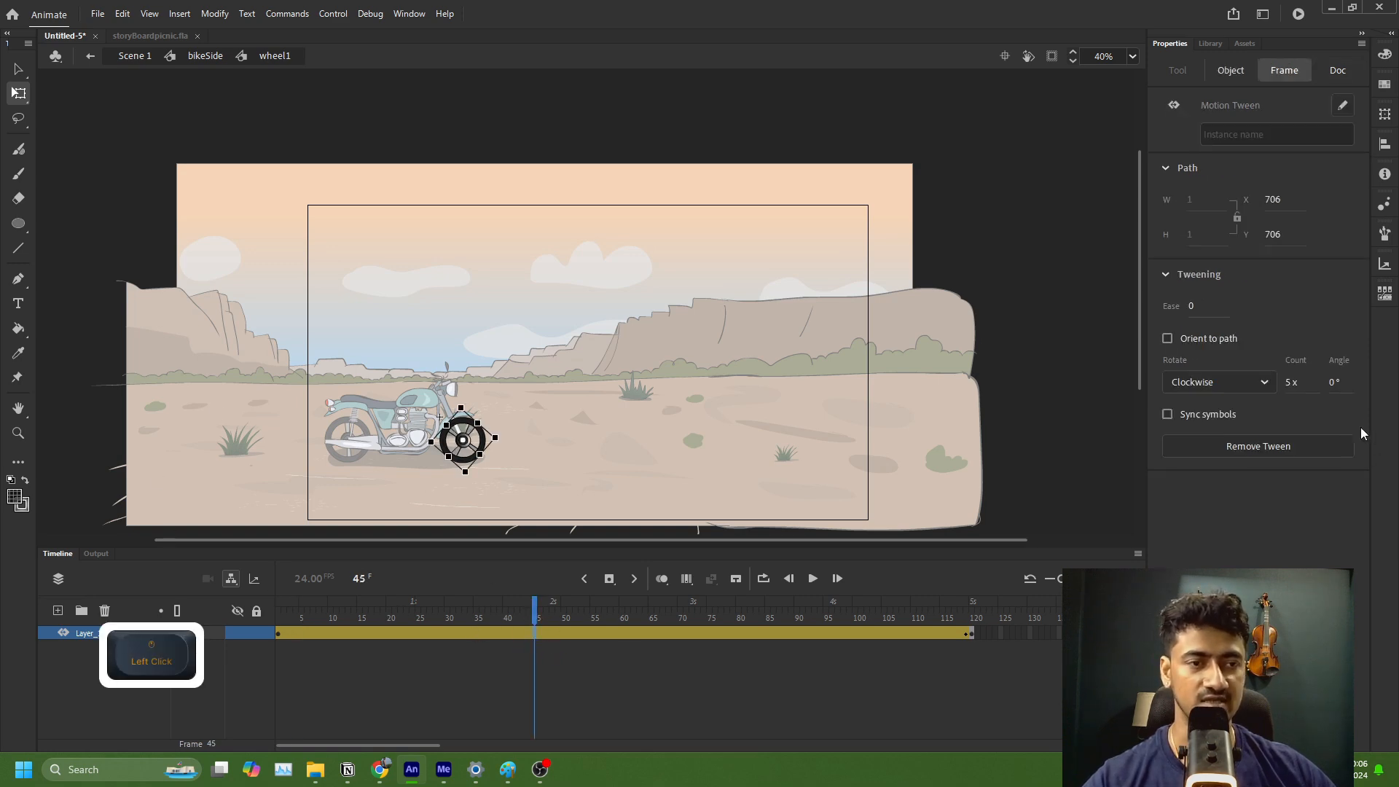
left_click(1217, 385)
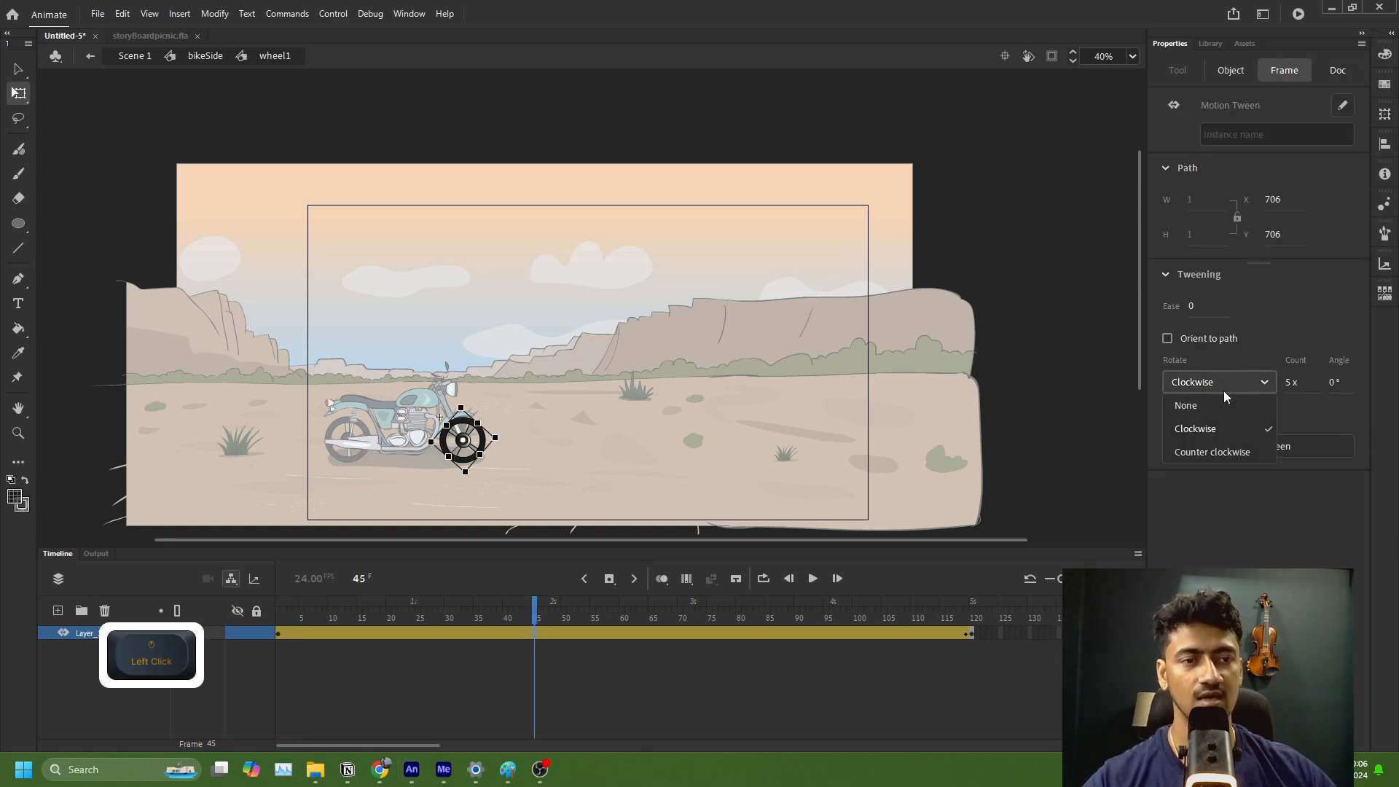
left_click(1213, 450)
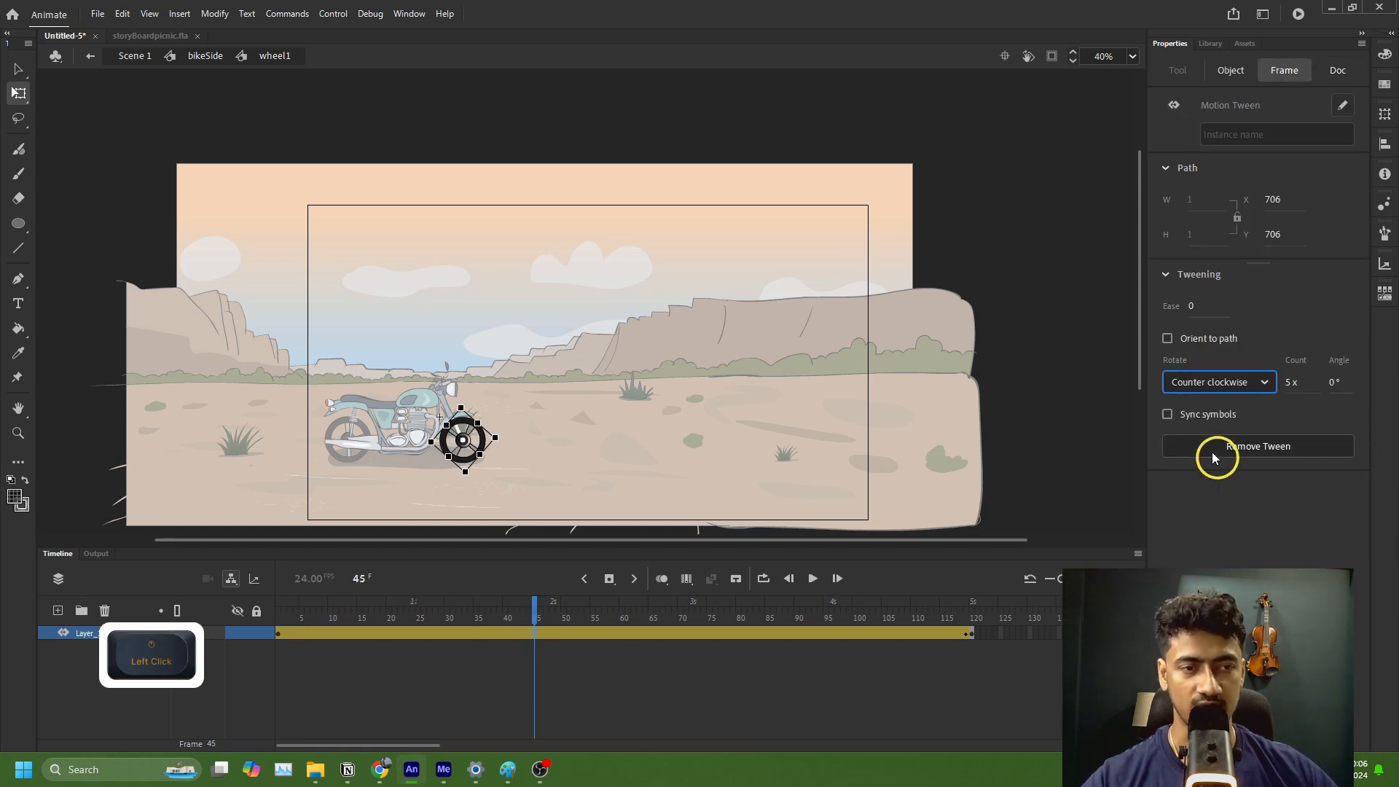
Step: Go back to the bikeSide symbol, scrub its timeline to check the wheels' rotation, and return to Scene 1
left_click(198, 56)
left_click_drag(300, 618, 863, 628)
left_click(133, 56)
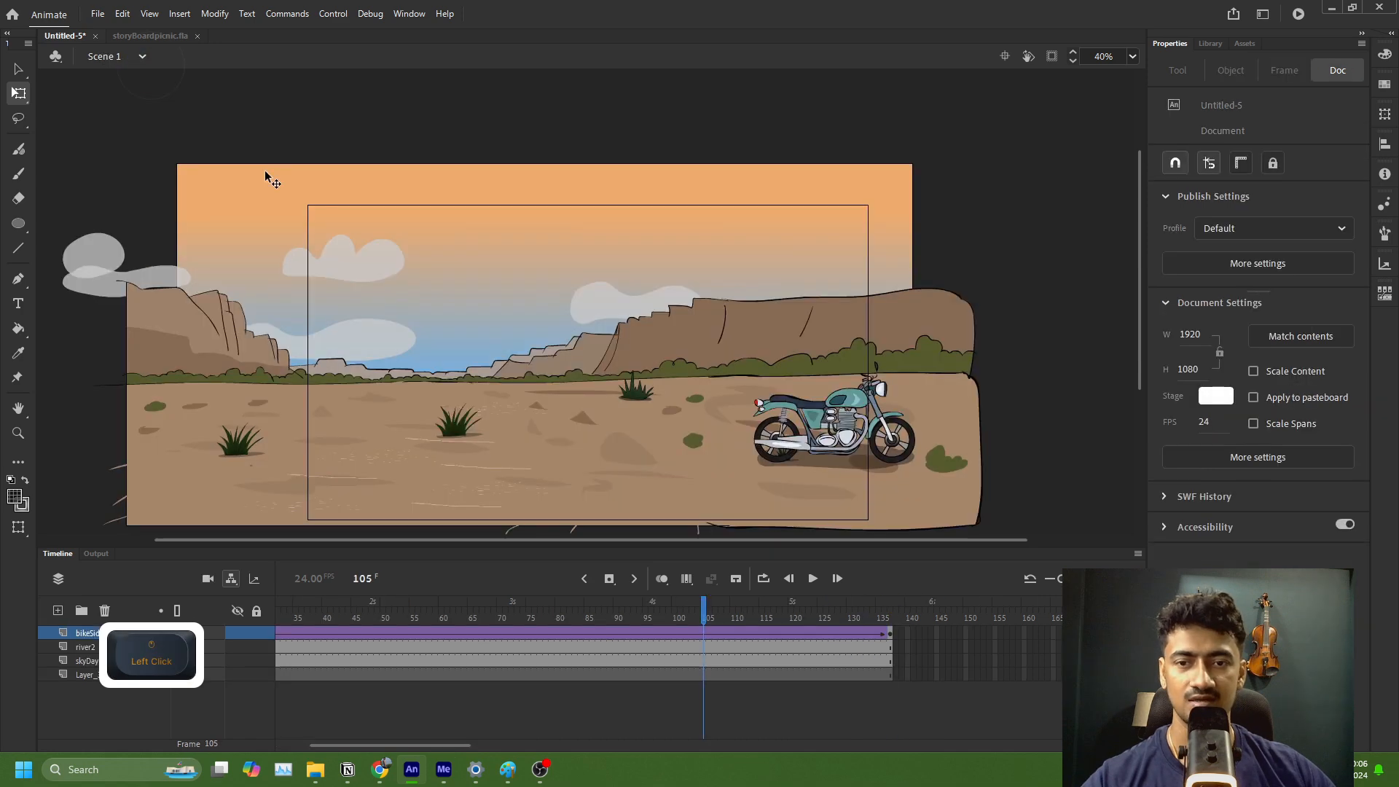
Step: Reverse the motorcycle's travel by moving it beyond the stage's right edge at frame 1 and beyond the left edge at frame 137
left_click(890, 635)
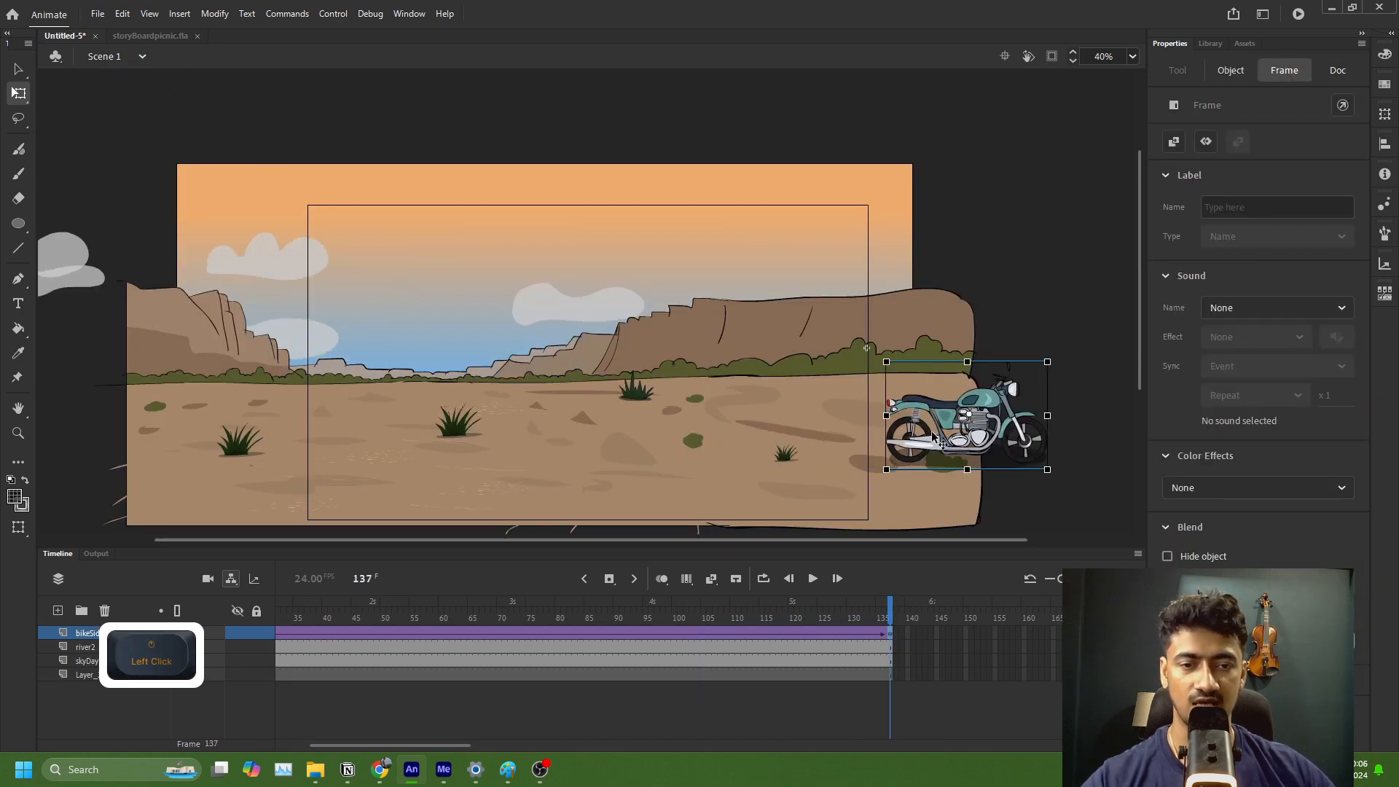
left_click_drag(381, 744, 297, 632)
left_click(279, 635)
left_click_drag(422, 439, 1001, 440)
left_click(1068, 634)
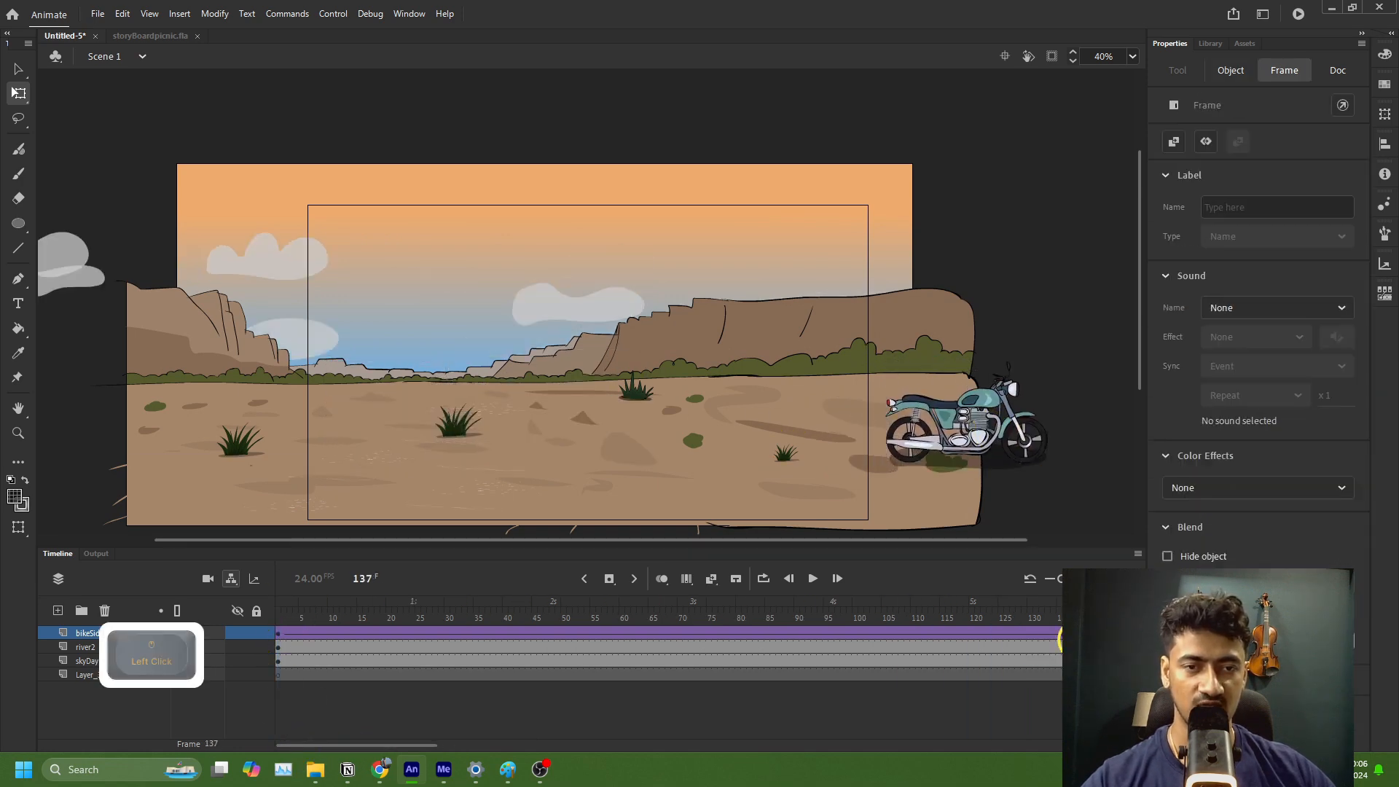
left_click_drag(973, 435, 225, 420)
Step: Scrub back to the start of the Scene 1 timeline and play the motorcycle's reversed drive
left_click(319, 656)
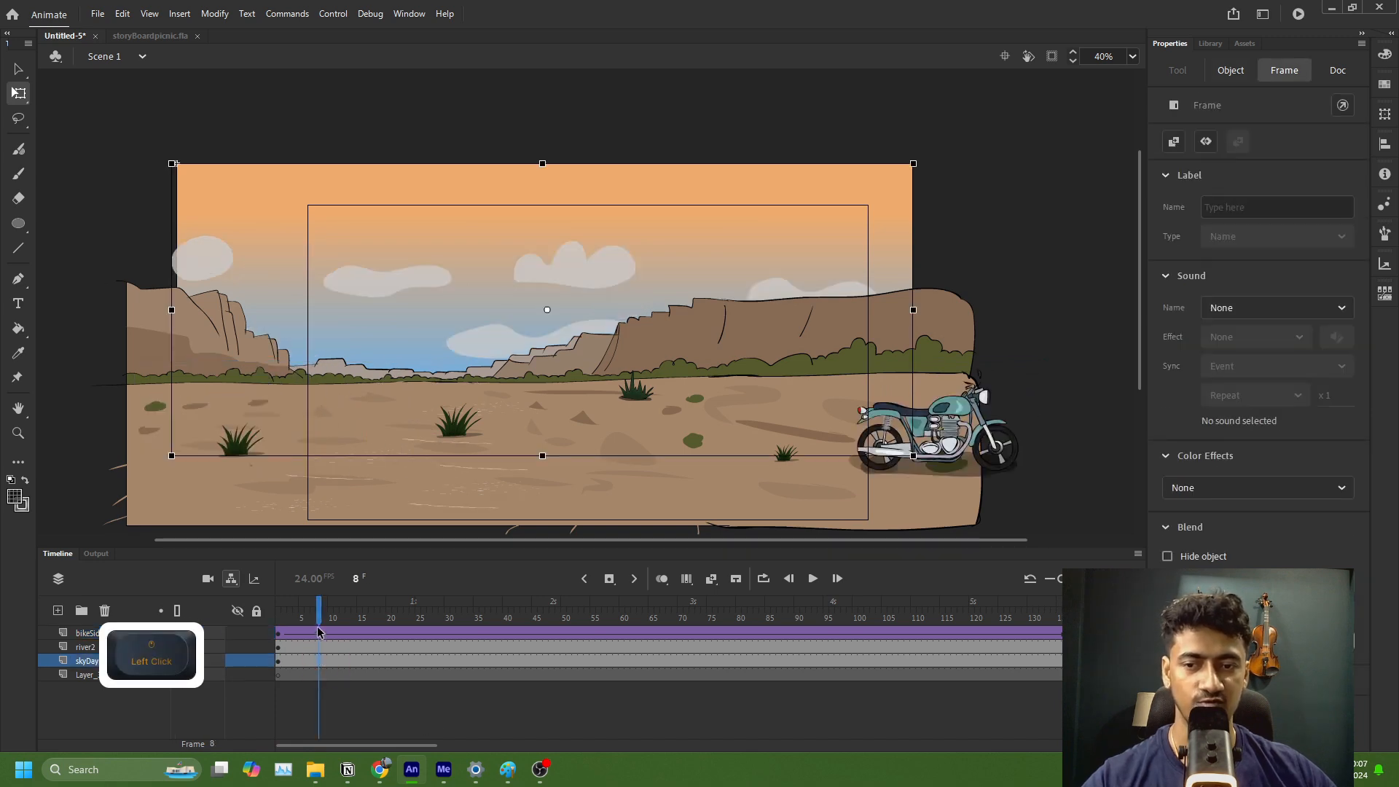
left_click_drag(317, 624, 274, 644)
left_click(814, 579)
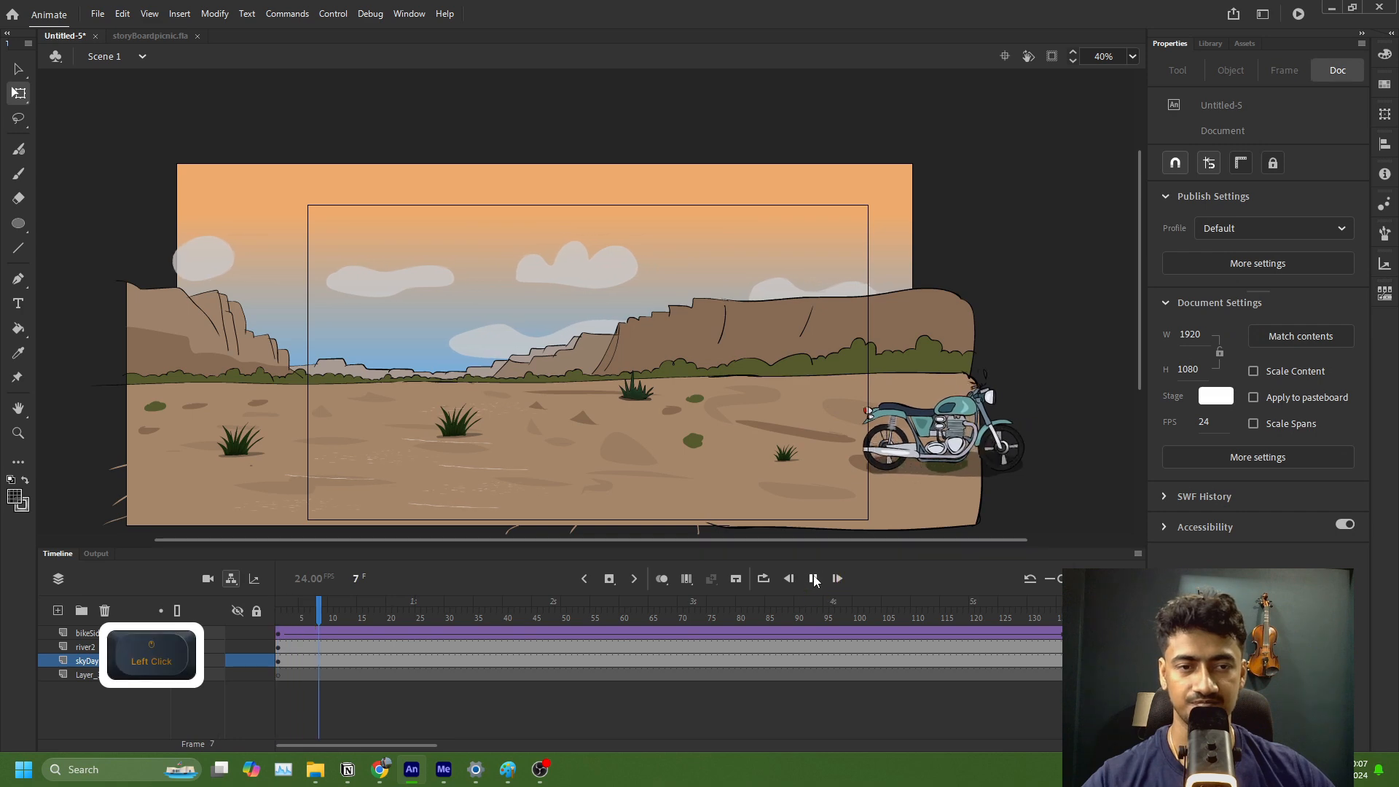